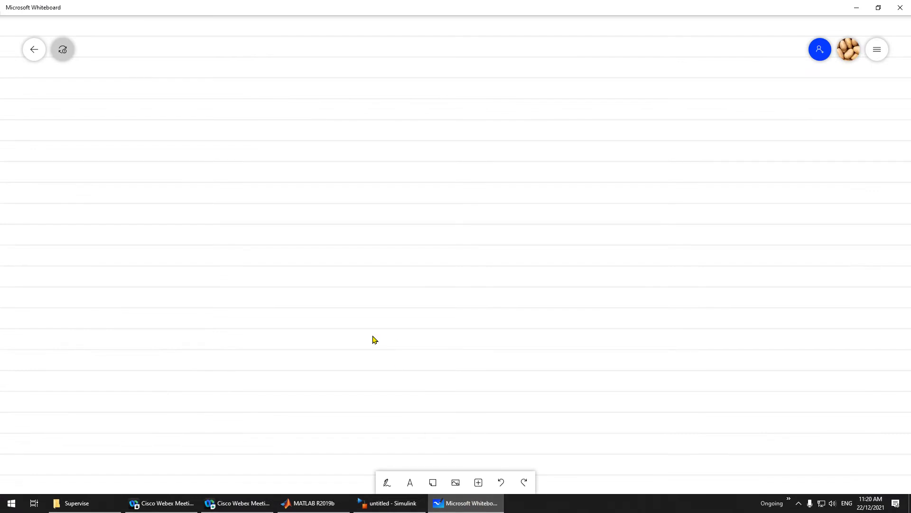
Handwrite the heading "Boost converter" in blue pen near the upper edge of the whiteboard
left_click(387, 483)
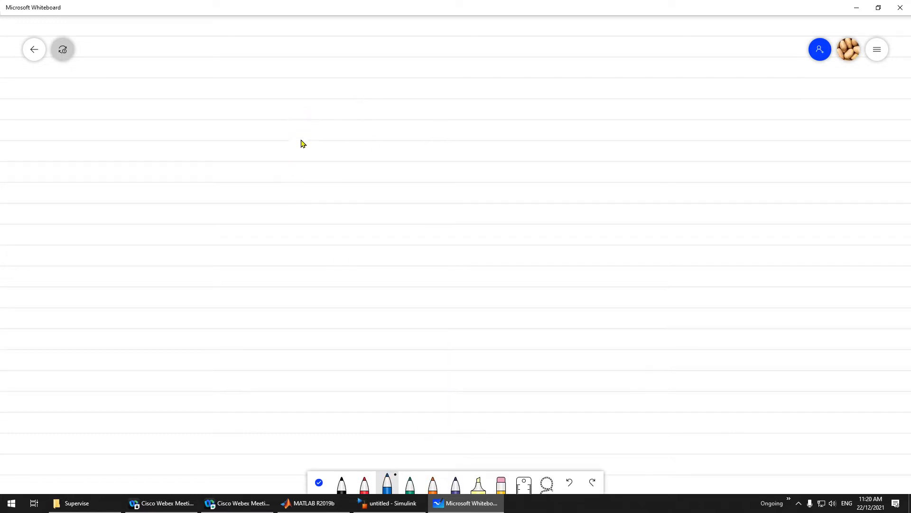
left_click_drag(160, 75, 159, 98)
mouse_move(162, 78)
left_mouse_down()
mouse_move(181, 94)
mouse_move(209, 96)
mouse_move(230, 87)
mouse_move(307, 96)
mouse_move(309, 83)
left_mouse_up()
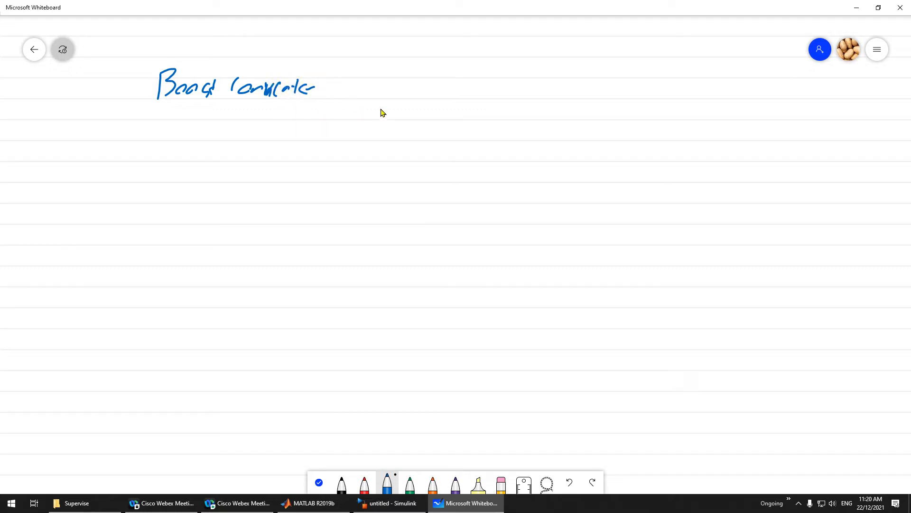
Draw a circuit loop beside the boost heading with a voltage source, an inductor and a MOSFET switch
mouse_move(359, 102)
left_mouse_down()
mouse_move(366, 122)
mouse_move(358, 114)
mouse_move(351, 127)
mouse_move(362, 72)
mouse_move(487, 71)
mouse_move(488, 100)
mouse_move(466, 102)
mouse_move(462, 118)
mouse_move(462, 144)
mouse_move(486, 145)
mouse_move(485, 185)
mouse_move(391, 187)
mouse_move(352, 153)
mouse_move(352, 131)
left_mouse_up()
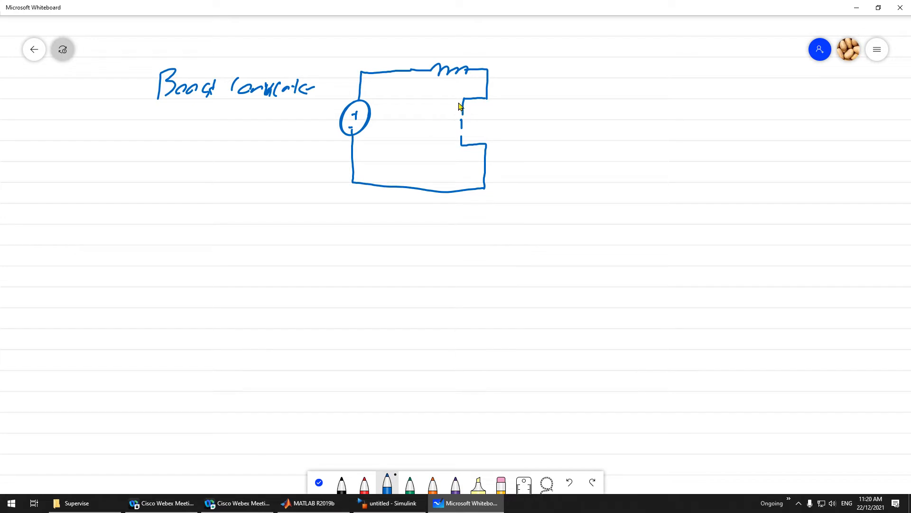
mouse_move(458, 100)
left_mouse_down()
mouse_move(433, 150)
mouse_move(472, 124)
mouse_move(463, 127)
left_mouse_up()
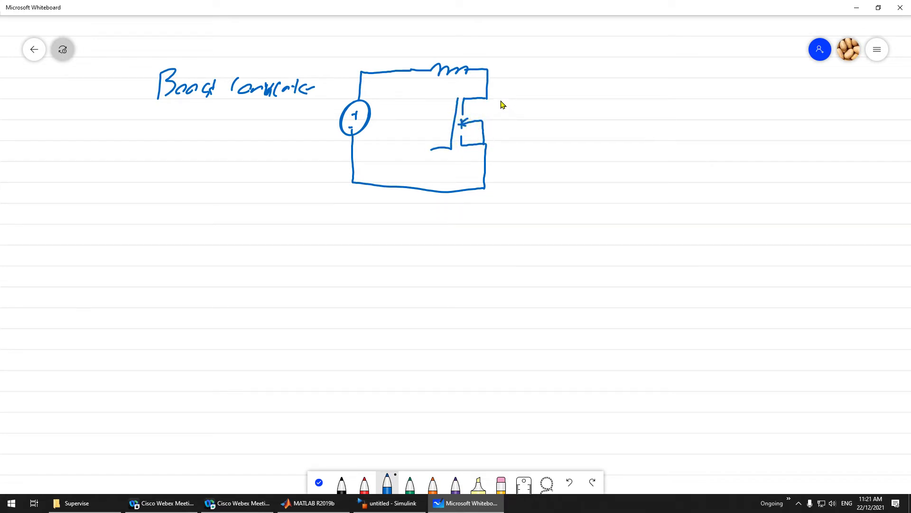
mouse_move(487, 98)
left_mouse_down()
mouse_move(510, 98)
mouse_move(501, 112)
left_mouse_up()
key("ctrl+z")
Extend the boost circuit past the MOSFET with a series diode, an output capacitor and a parallel load resistor
mouse_move(486, 70)
left_mouse_down()
mouse_move(513, 70)
mouse_move(510, 82)
mouse_move(534, 76)
mouse_move(505, 80)
mouse_move(526, 87)
left_mouse_up()
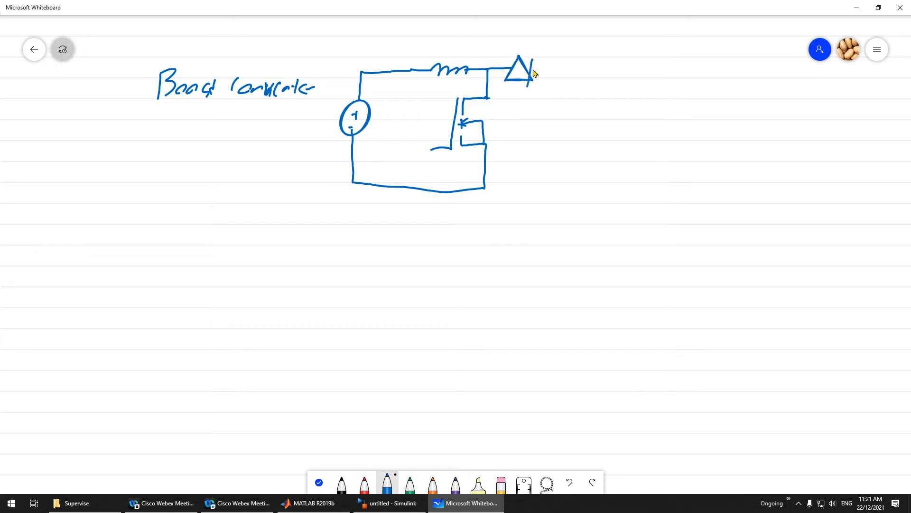
key("ctrl+z")
left_click_drag(534, 57, 534, 82)
mouse_move(537, 72)
left_mouse_down()
mouse_move(580, 67)
mouse_move(578, 103)
left_mouse_up()
mouse_move(567, 104)
left_mouse_down()
mouse_move(605, 103)
mouse_move(600, 119)
left_mouse_up()
mouse_move(577, 122)
left_mouse_down()
mouse_move(565, 181)
mouse_move(482, 185)
left_mouse_up()
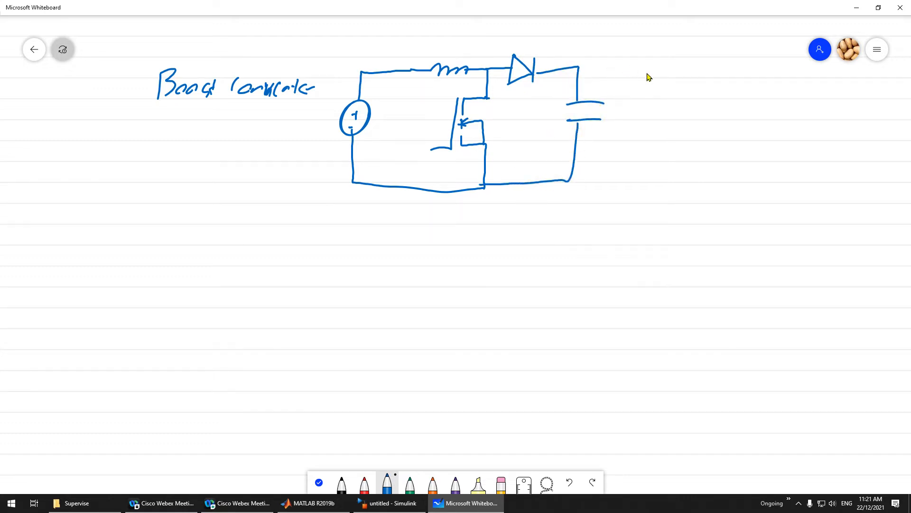
mouse_move(578, 67)
left_mouse_down()
mouse_move(644, 62)
mouse_move(639, 90)
mouse_move(650, 114)
mouse_move(640, 184)
mouse_move(571, 180)
left_mouse_up()
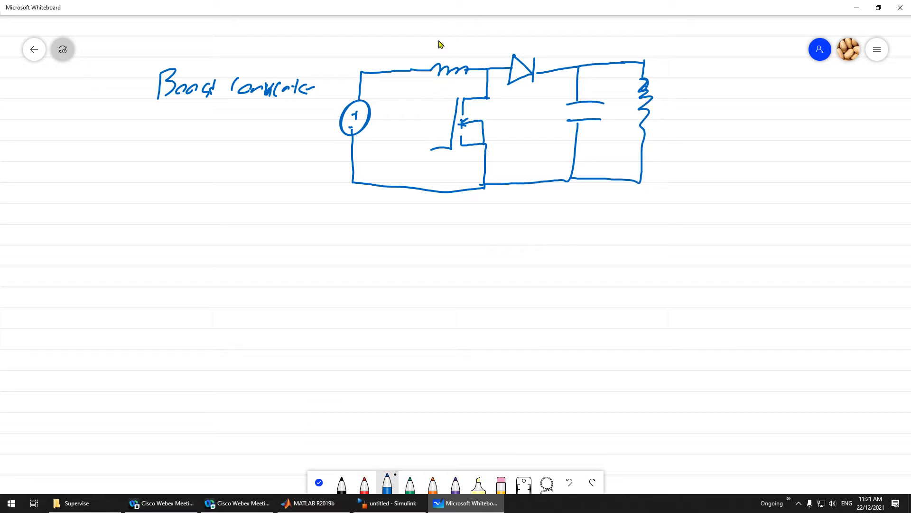
Label the boost circuit components L, S1, D1, C boost, Ro boost and Vi boost
left_click_drag(449, 34, 460, 52)
mouse_move(501, 111)
left_mouse_down()
mouse_move(494, 128)
mouse_move(508, 129)
left_mouse_up()
mouse_move(523, 29)
left_mouse_down()
mouse_move(533, 38)
mouse_move(524, 47)
left_mouse_up()
left_click_drag(543, 28, 544, 48)
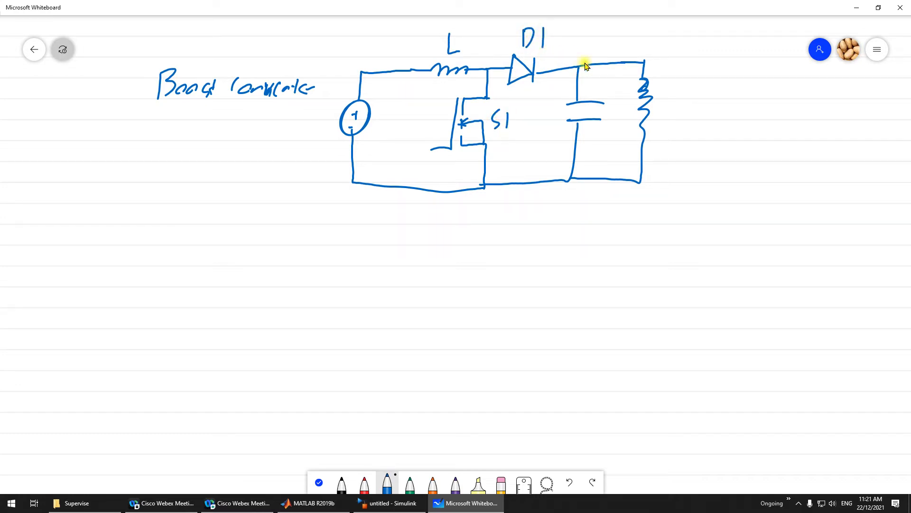
mouse_move(598, 128)
left_mouse_down()
mouse_move(592, 142)
mouse_move(619, 148)
left_mouse_up()
mouse_move(667, 94)
left_mouse_down()
mouse_move(673, 120)
mouse_move(710, 114)
left_mouse_up()
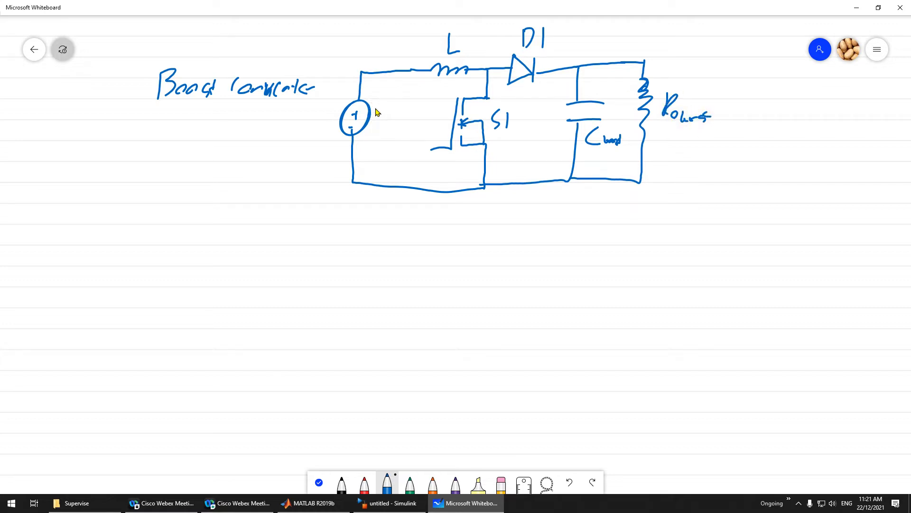
mouse_move(376, 105)
left_mouse_down()
mouse_move(386, 122)
mouse_move(409, 130)
mouse_move(411, 121)
left_mouse_up()
Handwrite the heading "Buck converter" below the boost converter heading
mouse_move(162, 208)
left_mouse_down()
mouse_move(166, 242)
mouse_move(217, 228)
mouse_move(249, 235)
mouse_move(292, 226)
mouse_move(307, 239)
left_mouse_up()
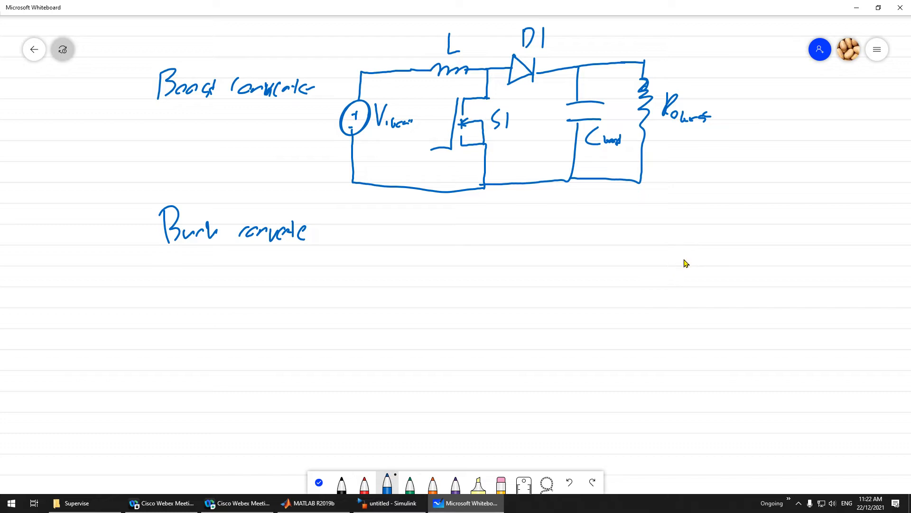
mouse_move(684, 255)
left_mouse_down()
mouse_move(692, 283)
mouse_move(686, 255)
mouse_move(681, 271)
left_mouse_up()
mouse_move(676, 265)
left_mouse_down()
mouse_move(687, 265)
mouse_move(685, 276)
mouse_move(691, 234)
mouse_move(727, 257)
mouse_move(722, 282)
mouse_move(767, 281)
left_mouse_up()
left_click_drag(681, 286, 681, 306)
mouse_move(690, 234)
left_mouse_down()
mouse_move(650, 236)
mouse_move(654, 222)
mouse_move(608, 215)
left_mouse_up()
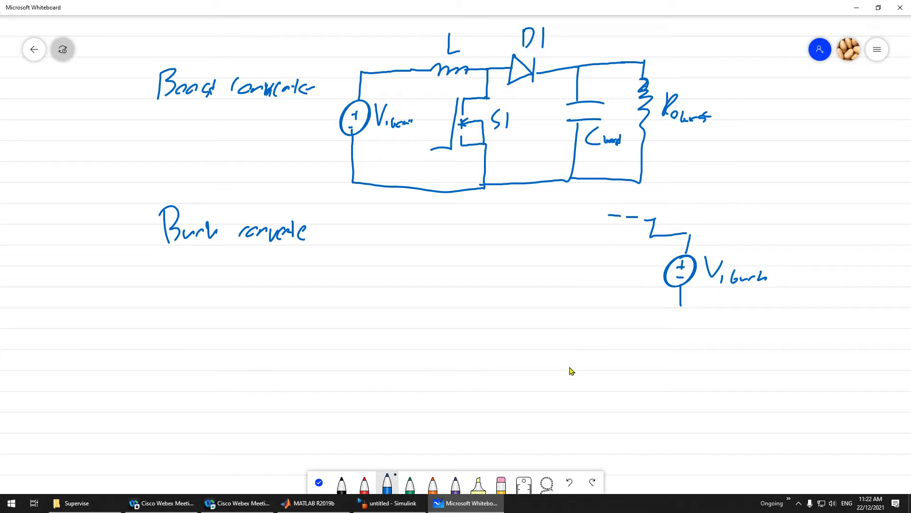
left_click(547, 482)
mouse_move(798, 258)
left_mouse_down()
mouse_move(690, 340)
mouse_move(582, 238)
mouse_move(602, 206)
mouse_move(791, 358)
left_mouse_up()
left_click_drag(698, 265, 645, 271)
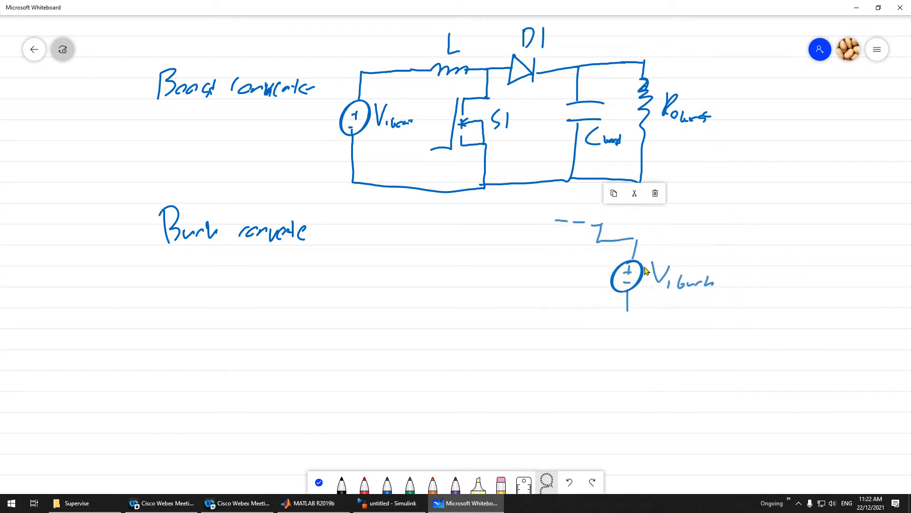
key("Delete")
Draw the buck input source in blue, label it Vi buck, and wire it to the beginnings of a MOSFET labelled S2
left_click(387, 483)
mouse_move(642, 272)
left_mouse_down()
mouse_move(651, 306)
mouse_move(643, 265)
mouse_move(649, 298)
left_mouse_up()
mouse_move(681, 272)
left_mouse_down()
mouse_move(686, 299)
mouse_move(703, 292)
mouse_move(734, 304)
left_mouse_up()
mouse_move(645, 264)
left_mouse_down()
mouse_move(648, 233)
mouse_move(552, 244)
mouse_move(547, 229)
mouse_move(497, 227)
mouse_move(498, 249)
mouse_move(514, 270)
mouse_move(537, 270)
left_mouse_up()
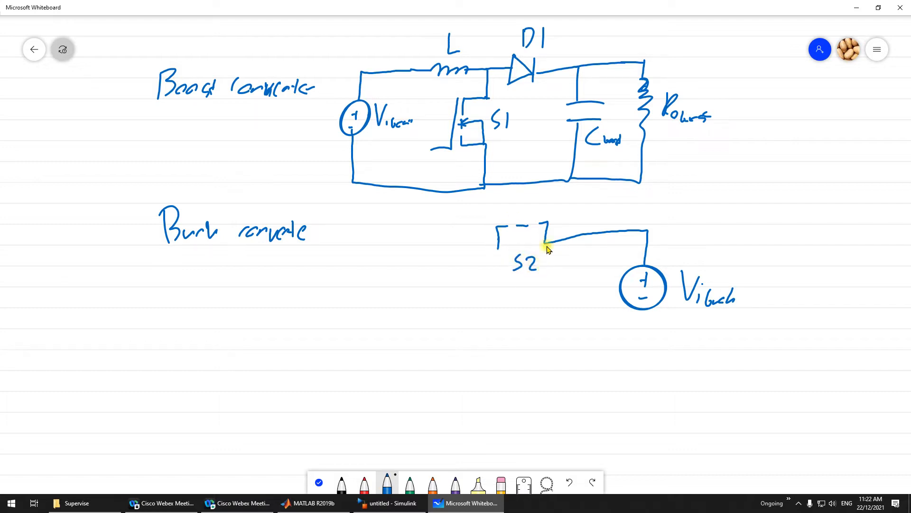
Complete S2 with its gate and body arrow, and mark the drain and source of both MOSFETs as D and S
mouse_move(542, 210)
left_mouse_down()
mouse_move(495, 216)
mouse_move(494, 200)
left_mouse_up()
left_click_drag(555, 225, 559, 230)
mouse_move(486, 241)
left_mouse_down()
mouse_move(477, 247)
mouse_move(521, 242)
mouse_move(526, 231)
left_mouse_up()
left_click_drag(522, 226, 514, 233)
left_click_drag(491, 93, 492, 101)
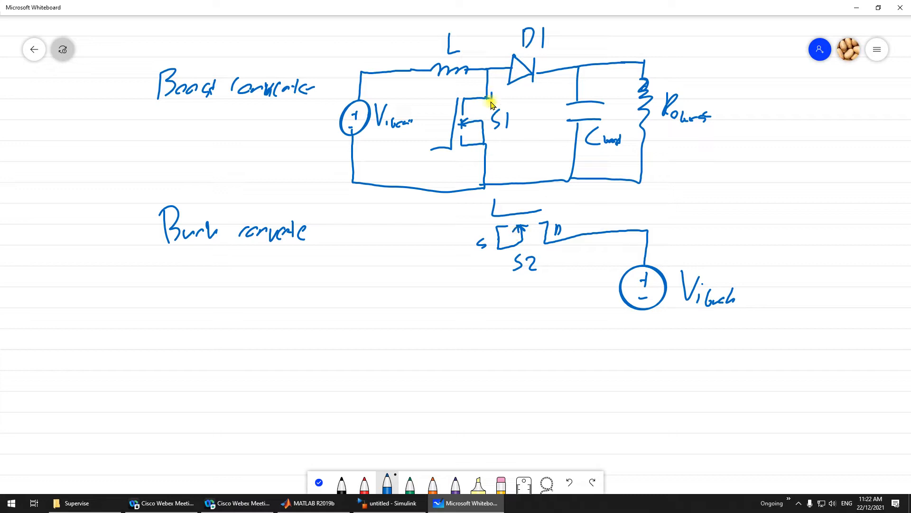
left_click_drag(497, 143, 492, 151)
Complete the buck circuit with a freewheeling diode, return wire, inductor L, capacitor C buck and load resistor R buck
mouse_move(499, 250)
left_mouse_down()
mouse_move(472, 260)
mouse_move(472, 284)
mouse_move(487, 279)
mouse_move(466, 288)
mouse_move(469, 329)
left_mouse_up()
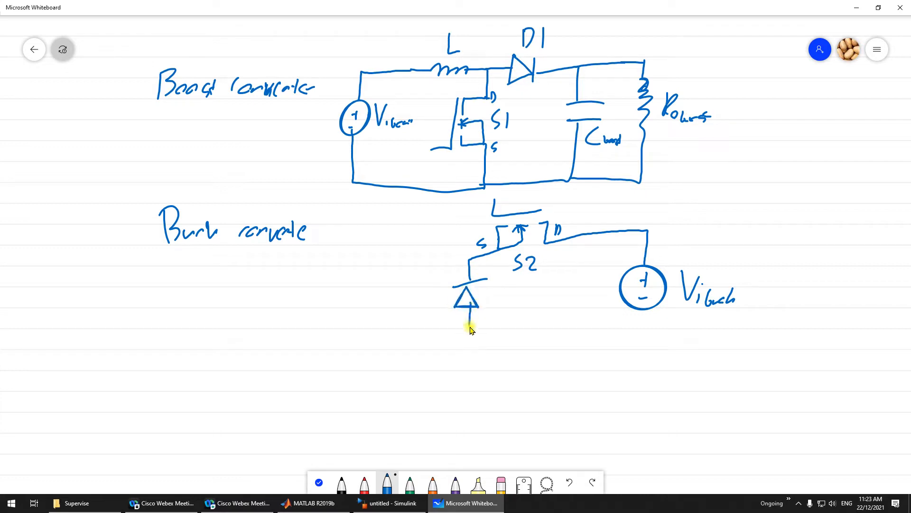
mouse_move(468, 260)
left_mouse_down()
mouse_move(360, 260)
mouse_move(350, 328)
mouse_move(401, 346)
mouse_move(611, 353)
mouse_move(642, 300)
left_mouse_up()
left_click_drag(470, 325, 467, 339)
mouse_move(416, 221)
left_mouse_down()
mouse_move(426, 243)
mouse_move(384, 261)
mouse_move(384, 295)
mouse_move(396, 294)
left_mouse_up()
mouse_move(377, 307)
left_mouse_down()
mouse_move(399, 306)
mouse_move(385, 340)
left_mouse_up()
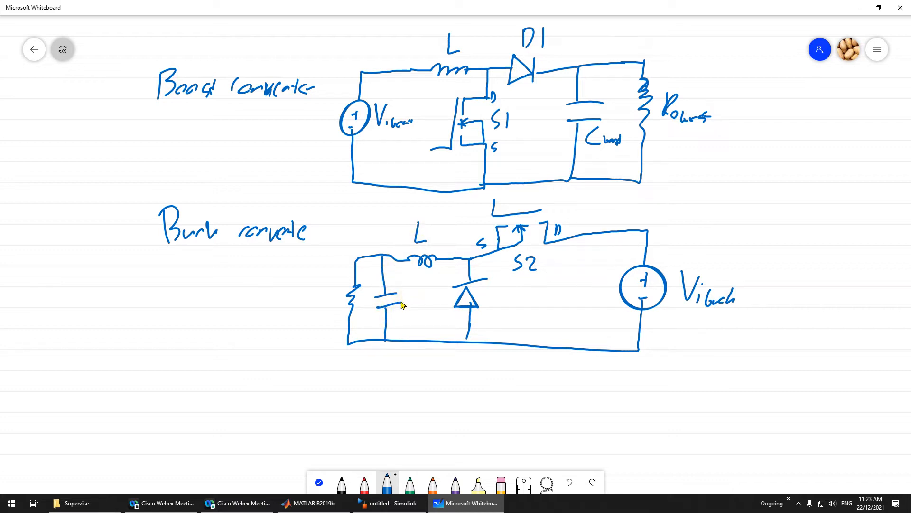
mouse_move(411, 295)
left_mouse_down()
mouse_move(414, 310)
mouse_move(433, 312)
left_mouse_up()
mouse_move(322, 302)
left_mouse_down()
mouse_move(322, 291)
mouse_move(332, 312)
mouse_move(325, 297)
mouse_move(332, 305)
mouse_move(352, 297)
left_mouse_up()
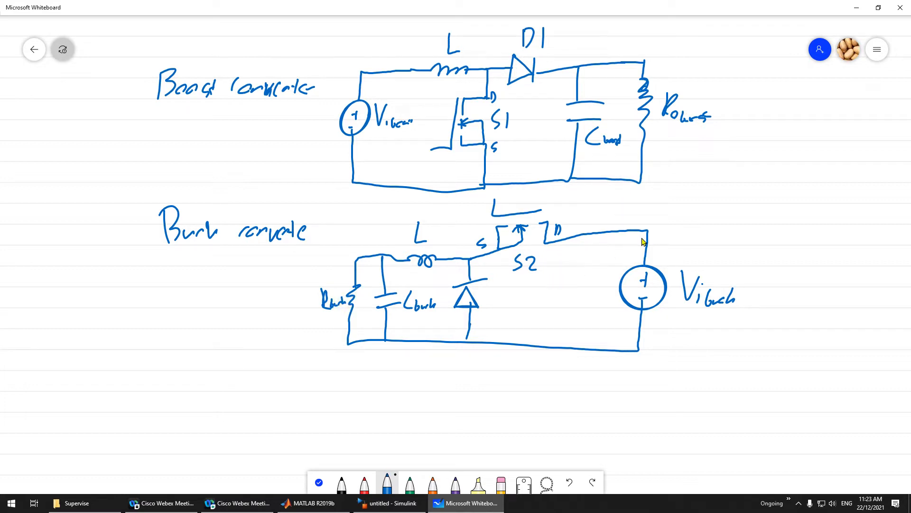
Sketch in orange a separate MOSFET symbol with an antiparallel body diode beside the two circuits
left_click(437, 482)
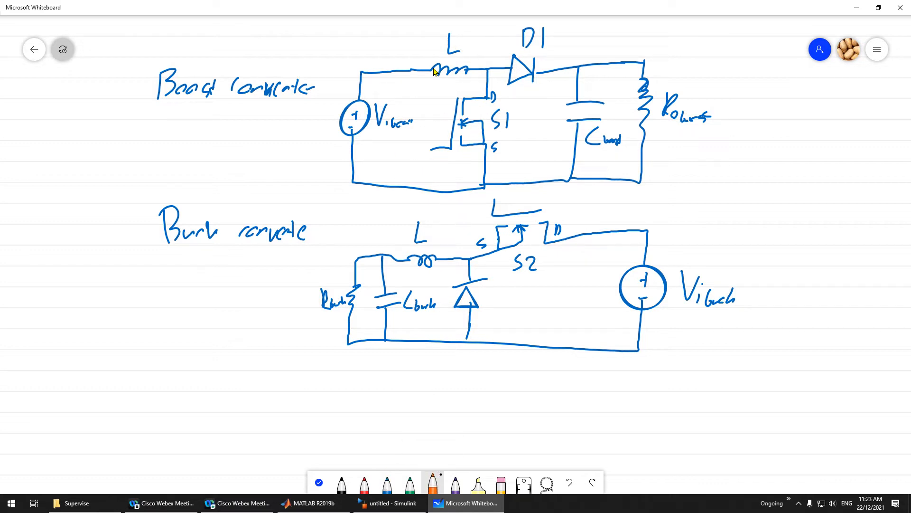
mouse_move(444, 83)
left_mouse_down()
mouse_move(432, 102)
mouse_move(418, 214)
mouse_move(429, 213)
left_mouse_up()
mouse_move(778, 127)
left_mouse_down()
mouse_move(777, 156)
mouse_move(750, 157)
mouse_move(747, 208)
mouse_move(781, 230)
mouse_move(782, 260)
left_mouse_up()
mouse_move(781, 223)
left_mouse_down()
mouse_move(782, 194)
mouse_move(747, 195)
left_mouse_up()
mouse_move(780, 157)
left_mouse_down()
mouse_move(812, 152)
mouse_move(806, 177)
mouse_move(823, 179)
mouse_move(795, 193)
mouse_move(811, 204)
mouse_move(783, 224)
left_mouse_up()
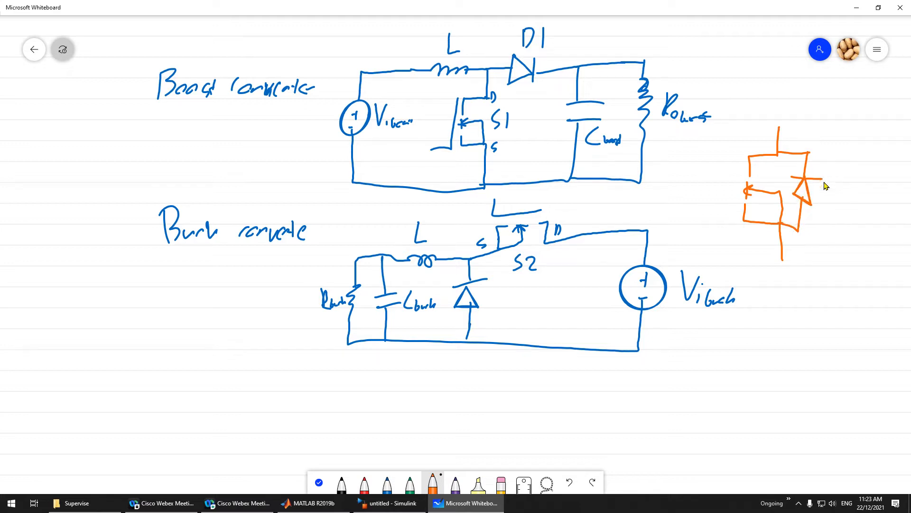
left_click_drag(739, 159, 689, 202)
mouse_move(490, 88)
left_mouse_down()
mouse_move(428, 119)
mouse_move(506, 111)
mouse_move(489, 77)
left_mouse_up()
mouse_move(484, 260)
left_mouse_down()
mouse_move(448, 303)
mouse_move(483, 261)
left_mouse_up()
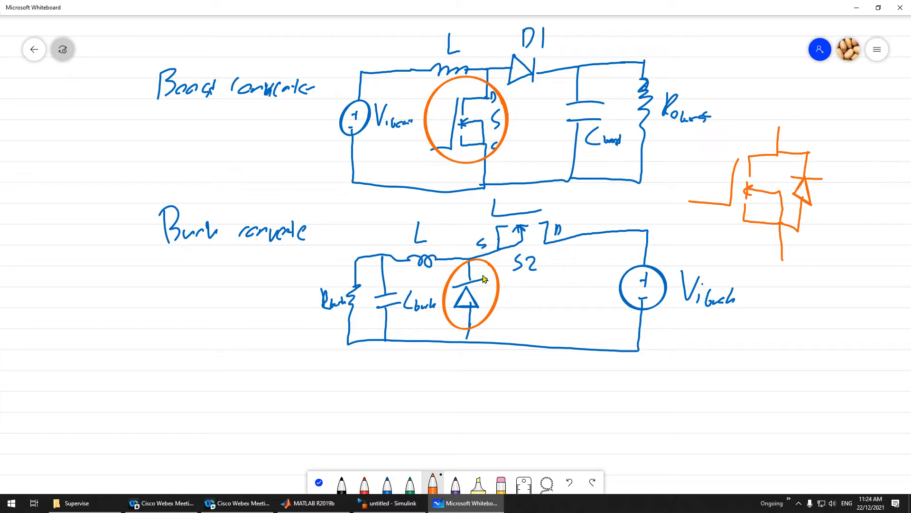
key("ctrl+z")
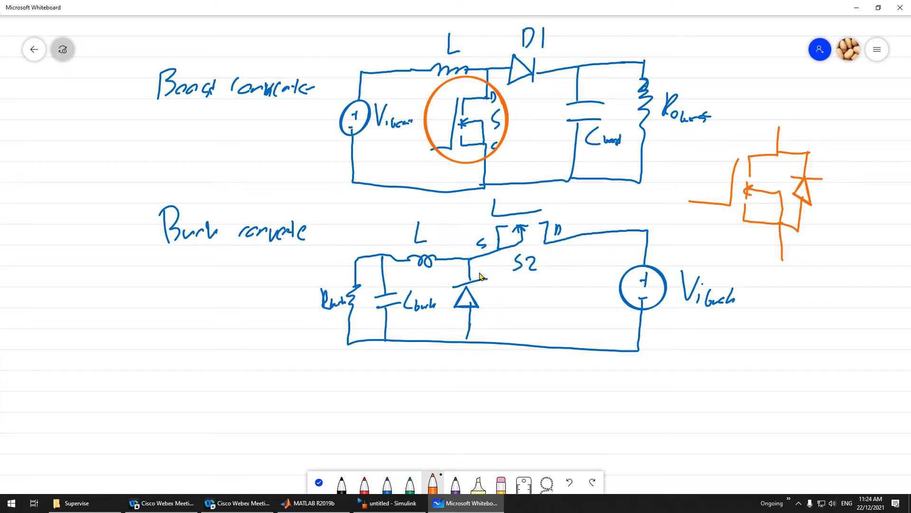
key("ctrl+z")
mouse_move(552, 21)
left_mouse_down()
mouse_move(534, 18)
mouse_move(503, 87)
mouse_move(571, 47)
mouse_move(554, 21)
left_mouse_up()
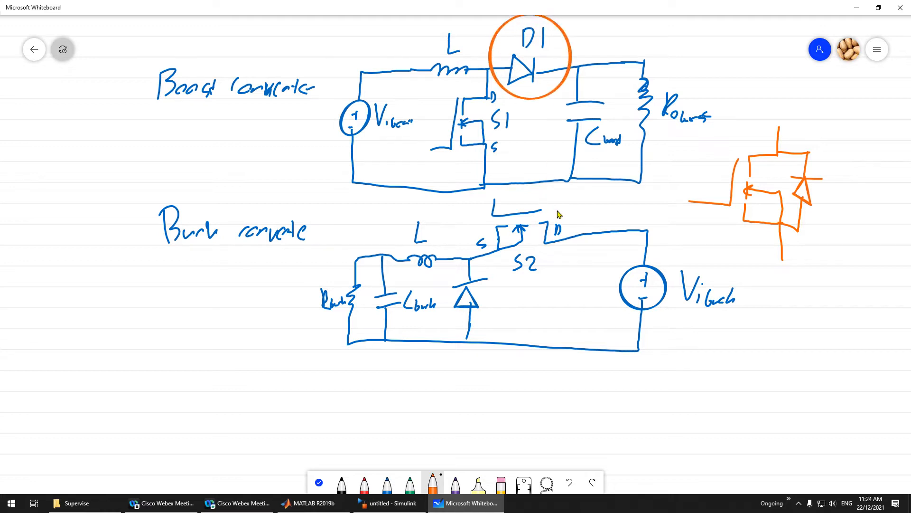
mouse_move(560, 205)
left_mouse_down()
mouse_move(480, 228)
mouse_move(586, 217)
left_mouse_up()
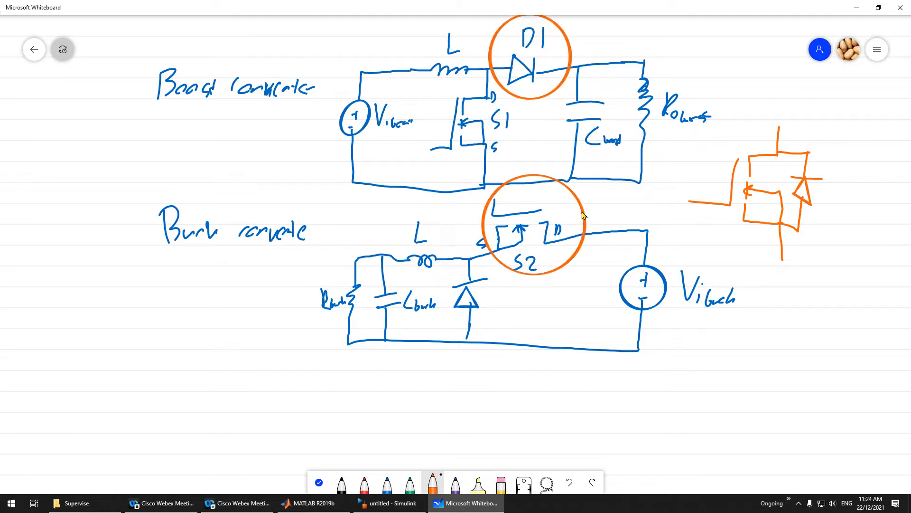
key("ctrl+z")
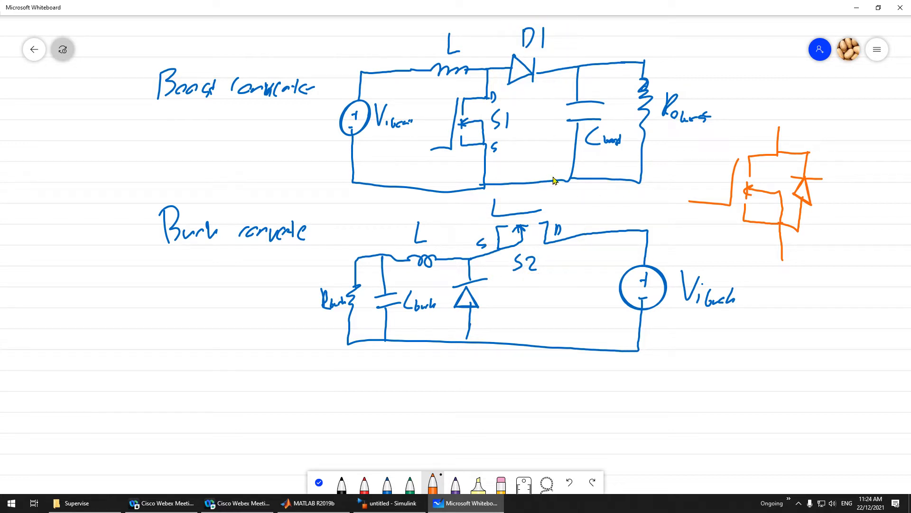
Relabel the boost circuit's diode as D2 and label the buck circuit's diode D1 in blue
left_click(502, 483)
mouse_move(554, 33)
left_mouse_down()
mouse_move(545, 47)
mouse_move(532, 39)
mouse_move(526, 47)
mouse_move(542, 27)
mouse_move(550, 47)
left_mouse_up()
left_click(387, 483)
mouse_move(488, 290)
left_mouse_down()
mouse_move(487, 312)
mouse_move(507, 308)
left_mouse_up()
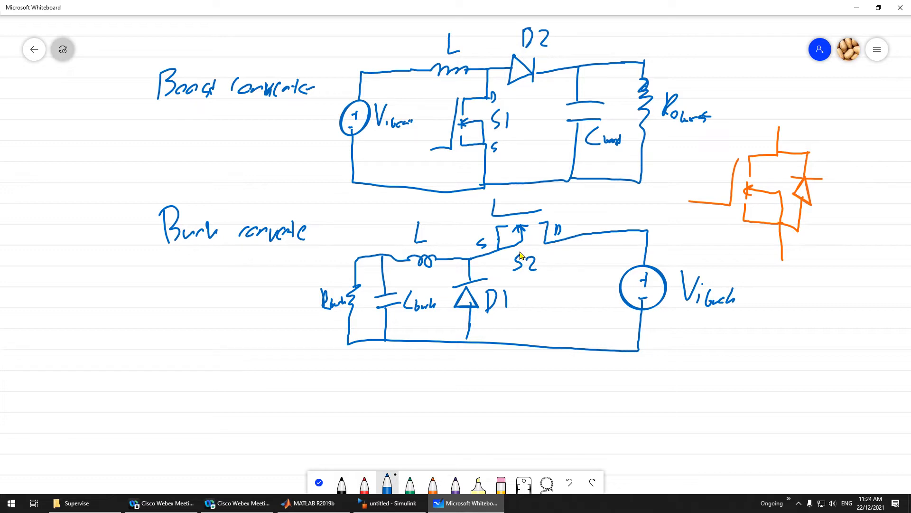
Circle the boost circuit's output capacitor C boost in red
mouse_move(595, 87)
left_mouse_down()
mouse_move(567, 90)
mouse_move(589, 158)
left_mouse_up()
key("ctrl+z")
left_click(364, 483)
mouse_move(612, 98)
left_mouse_down()
mouse_move(594, 83)
mouse_move(620, 153)
mouse_move(626, 104)
left_mouse_up()
mouse_move(405, 273)
left_mouse_down()
mouse_move(377, 320)
mouse_move(394, 276)
mouse_move(386, 279)
left_mouse_up()
mouse_move(401, 97)
left_mouse_down()
mouse_move(382, 142)
mouse_move(403, 94)
left_mouse_up()
mouse_move(349, 265)
left_mouse_down()
mouse_move(368, 290)
mouse_move(357, 264)
left_mouse_up()
mouse_move(677, 87)
left_mouse_down()
mouse_move(620, 118)
mouse_move(721, 102)
left_mouse_up()
mouse_move(647, 238)
left_mouse_down()
mouse_move(686, 287)
mouse_move(685, 247)
left_mouse_up()
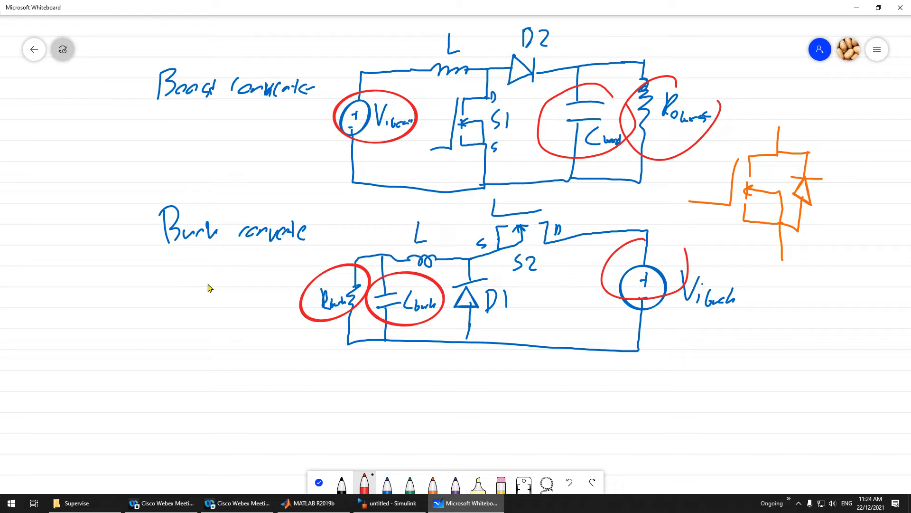
key("ctrl+z")
key("ctrl+z")
key("ctrl+z")
key("ctrl+z")
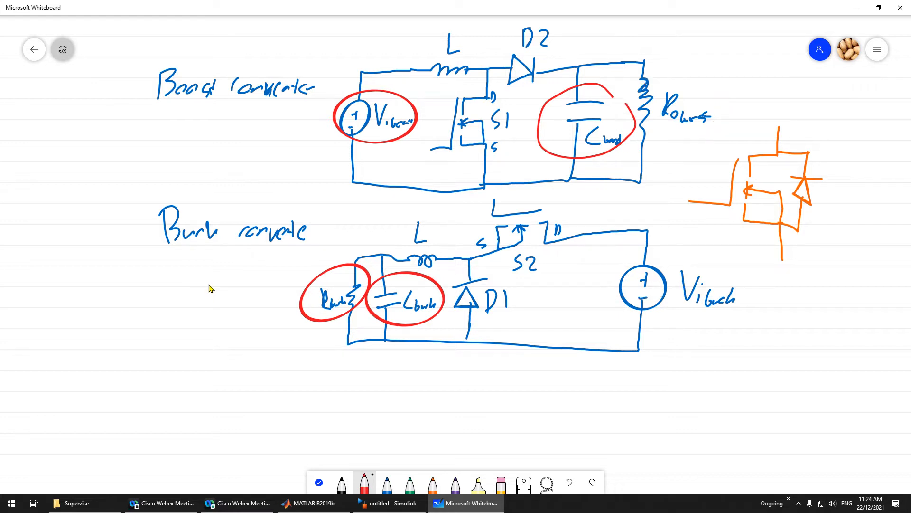
key("ctrl+z")
key("ctrl+z")
key("ctrl+z")
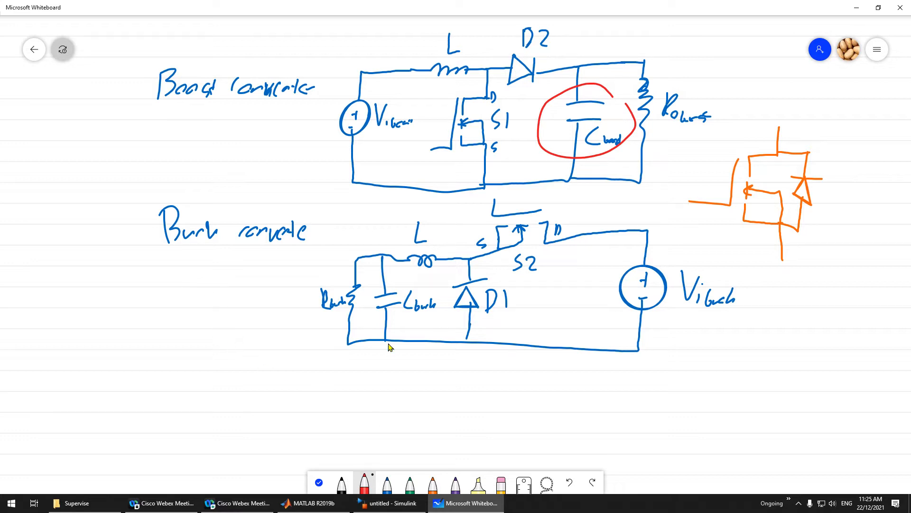
Handwrite the heading "bidirectional converter" in green below the buck circuit
left_click(410, 483)
mouse_move(74, 365)
left_mouse_down()
mouse_move(75, 397)
mouse_move(84, 388)
left_mouse_up()
mouse_move(89, 371)
left_mouse_down()
mouse_move(117, 382)
mouse_move(144, 375)
mouse_move(153, 385)
mouse_move(194, 372)
left_mouse_up()
left_click_drag(102, 411, 199, 394)
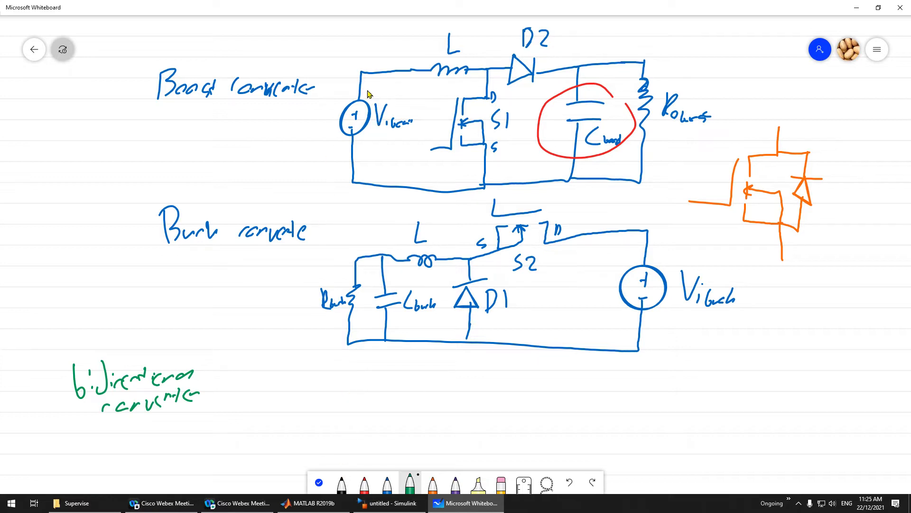
left_click_drag(387, 140, 365, 128)
left_click_drag(323, 272, 336, 270)
key("ctrl+z")
key("ctrl+z")
Draw the bidirectional converter's voltage source labelled Vi boost with a parallel capacitor labelled C buck
mouse_move(345, 397)
left_mouse_down()
mouse_move(354, 425)
mouse_move(343, 396)
mouse_move(341, 419)
left_mouse_up()
mouse_move(336, 415)
left_mouse_down()
mouse_move(347, 415)
mouse_move(347, 427)
left_mouse_up()
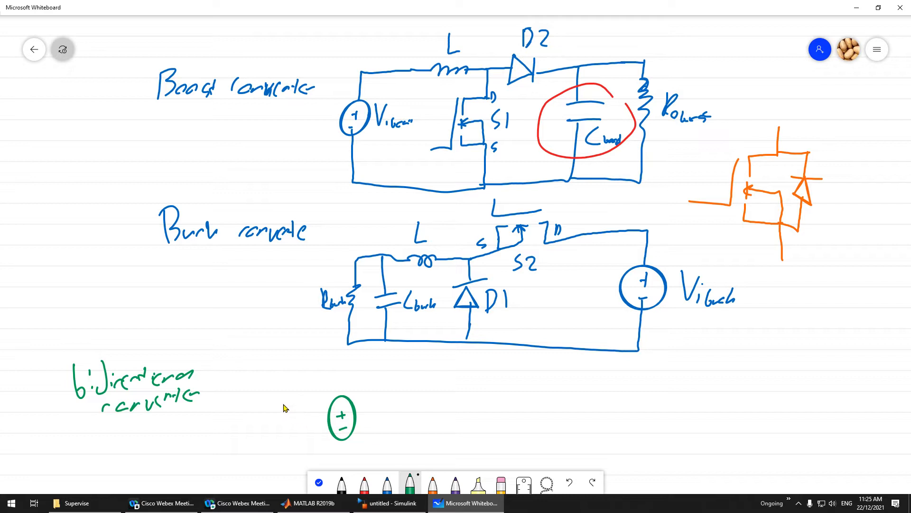
mouse_move(281, 398)
left_mouse_down()
mouse_move(285, 426)
mouse_move(297, 395)
mouse_move(295, 427)
mouse_move(324, 421)
left_mouse_up()
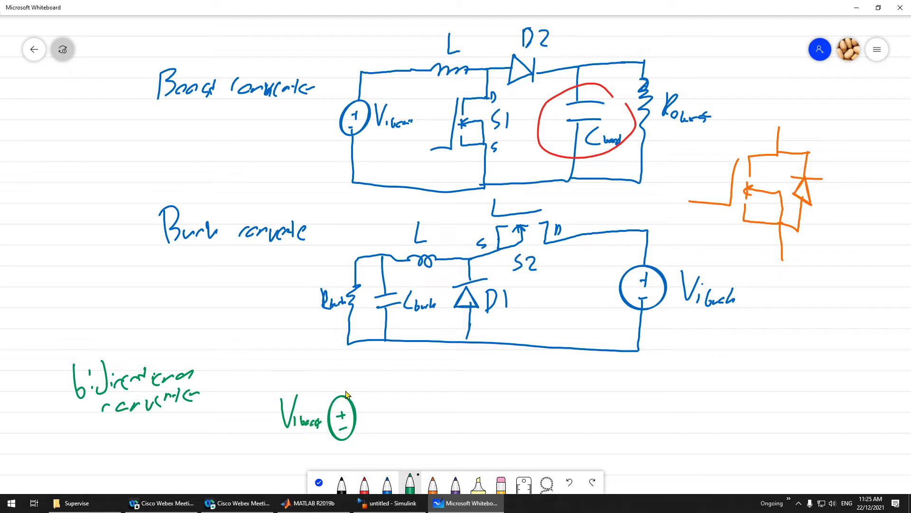
mouse_move(344, 398)
left_mouse_down()
mouse_move(343, 379)
mouse_move(393, 381)
mouse_move(392, 408)
mouse_move(405, 421)
mouse_move(431, 408)
mouse_move(443, 417)
mouse_move(394, 436)
mouse_move(394, 455)
mouse_move(361, 456)
mouse_move(340, 444)
left_mouse_up()
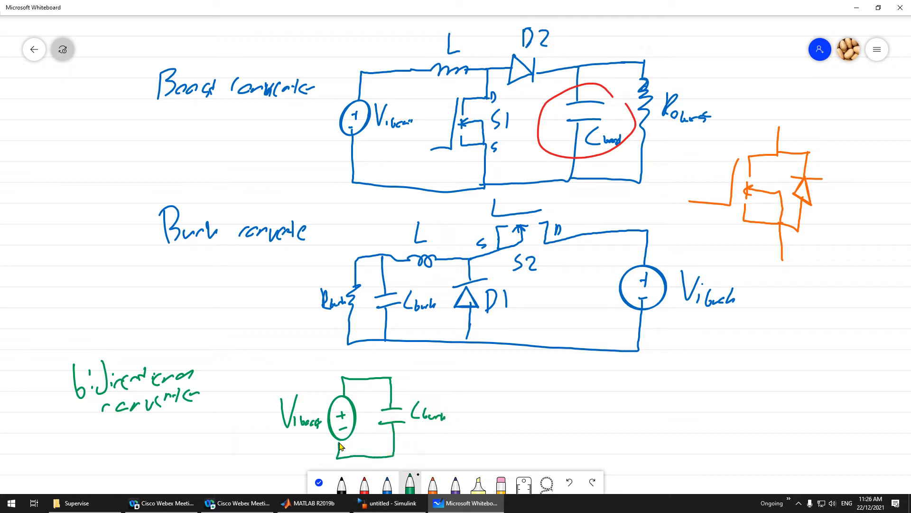
Add a series inductor labelled L and a MOSFET with its gate, connected back to the lower rail
left_click_drag(391, 378, 476, 376)
mouse_move(447, 349)
left_mouse_down()
mouse_move(496, 375)
mouse_move(491, 407)
left_mouse_up()
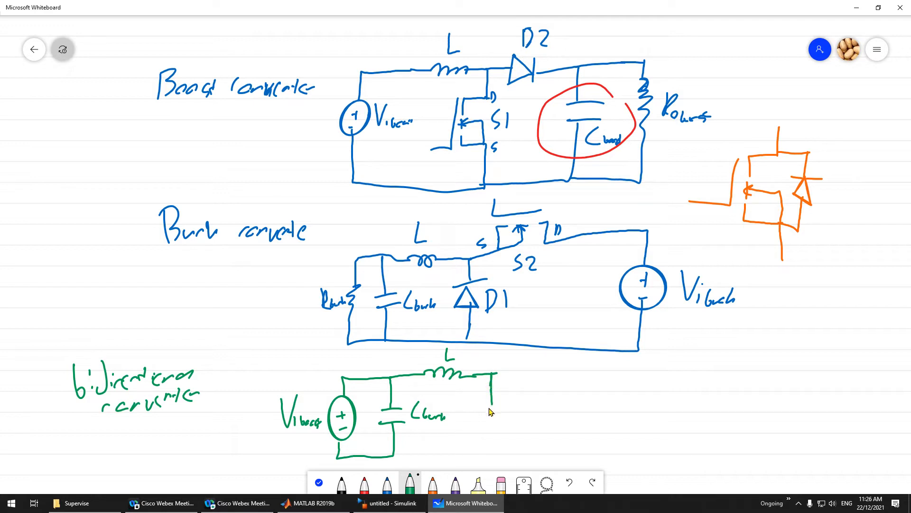
mouse_move(492, 407)
left_mouse_down()
mouse_move(480, 404)
mouse_move(491, 452)
mouse_move(394, 460)
left_mouse_up()
mouse_move(472, 404)
left_mouse_down()
mouse_move(471, 433)
mouse_move(451, 440)
mouse_move(485, 422)
left_mouse_up()
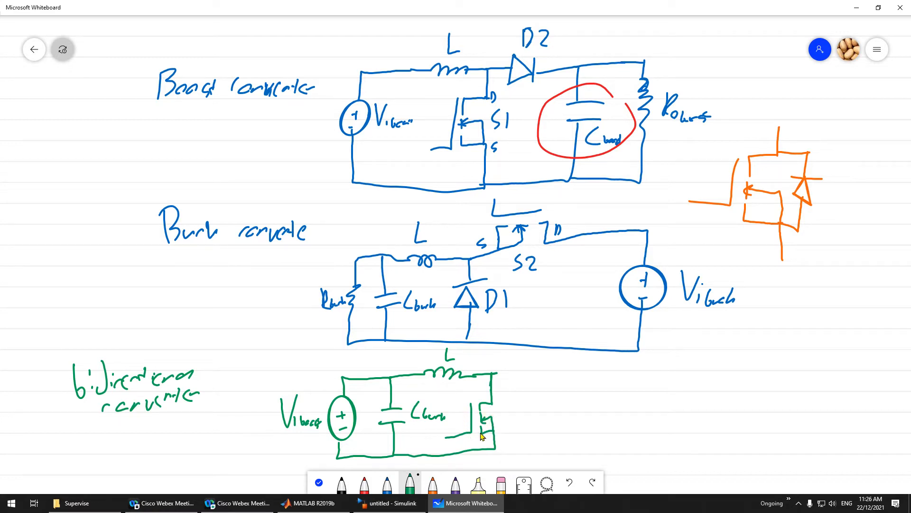
left_click_drag(502, 403, 505, 413)
left_click_drag(496, 374, 520, 374)
key("ctrl+z")
key("ctrl+z")
key("ctrl+z")
Add an antiparallel body diode to the green MOSFET, label it S1, and extend the lower rail beyond the switch
mouse_move(494, 406)
left_mouse_down()
mouse_move(510, 405)
mouse_move(517, 432)
mouse_move(496, 447)
left_mouse_up()
left_click_drag(496, 432, 509, 433)
left_click_drag(511, 432, 497, 433)
mouse_move(512, 434)
left_mouse_down()
mouse_move(507, 443)
mouse_move(518, 441)
left_mouse_up()
left_click_drag(554, 447, 576, 443)
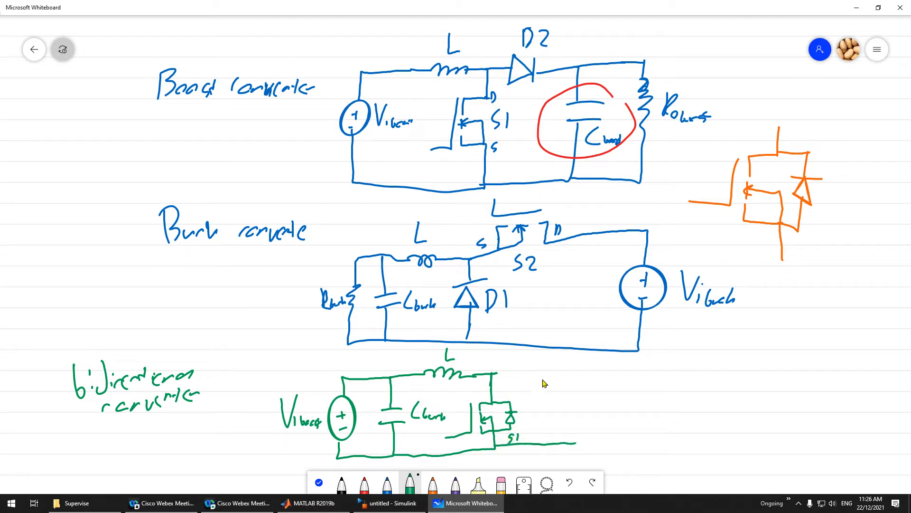
Label S1's terminals D and S, start the upper switch with a diode after the inductor, and mark S2 and D2 above in green
mouse_move(498, 375)
left_mouse_down()
mouse_move(521, 370)
mouse_move(520, 361)
mouse_move(499, 395)
left_mouse_up()
left_click_drag(488, 432, 484, 441)
mouse_move(519, 370)
left_mouse_down()
mouse_move(533, 392)
mouse_move(548, 392)
left_mouse_up()
left_click_drag(557, 277, 551, 270)
mouse_move(532, 85)
left_mouse_down()
mouse_move(534, 100)
mouse_move(524, 91)
left_mouse_up()
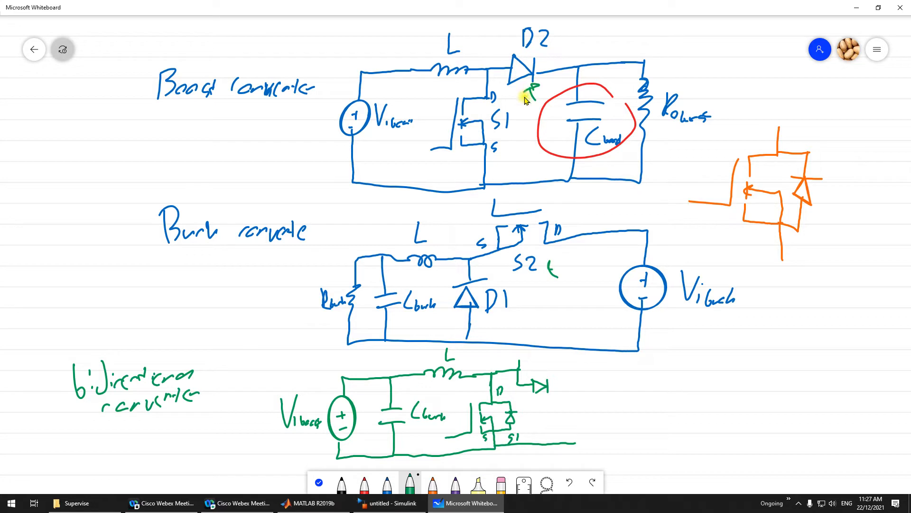
Draw the MOSFET with its gate across the upper-rail diode, labelled S2 with terminals S and D
left_click_drag(516, 362, 536, 361)
key("ctrl+z")
mouse_move(519, 358)
left_mouse_down()
mouse_move(556, 355)
mouse_move(563, 376)
mouse_move(563, 366)
left_mouse_up()
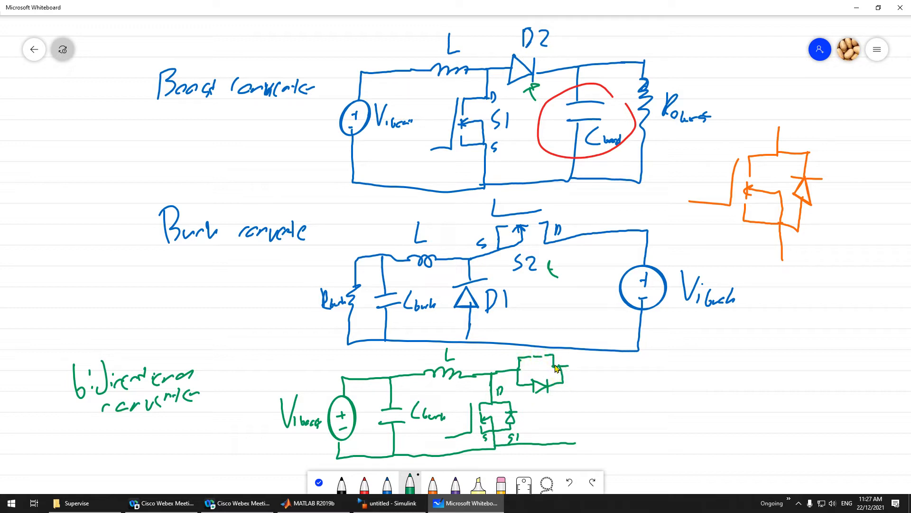
mouse_move(546, 354)
left_mouse_down()
mouse_move(521, 345)
mouse_move(531, 373)
mouse_move(572, 378)
left_mouse_up()
left_click_drag(512, 356, 507, 363)
Extend both rails beyond S2 and draw a parallel capacitor between them labelled C boost
left_click_drag(564, 365, 612, 365)
left_click_drag(572, 443, 620, 435)
mouse_move(588, 365)
left_mouse_down()
mouse_move(588, 393)
mouse_move(599, 398)
mouse_move(584, 432)
left_mouse_up()
mouse_move(609, 393)
left_mouse_down()
mouse_move(606, 404)
mouse_move(625, 404)
left_mouse_up()
Extend the rails past the boost capacitor and close the circuit with a voltage source labelled Vi buck
left_click_drag(607, 365, 659, 364)
left_click_drag(616, 440, 649, 434)
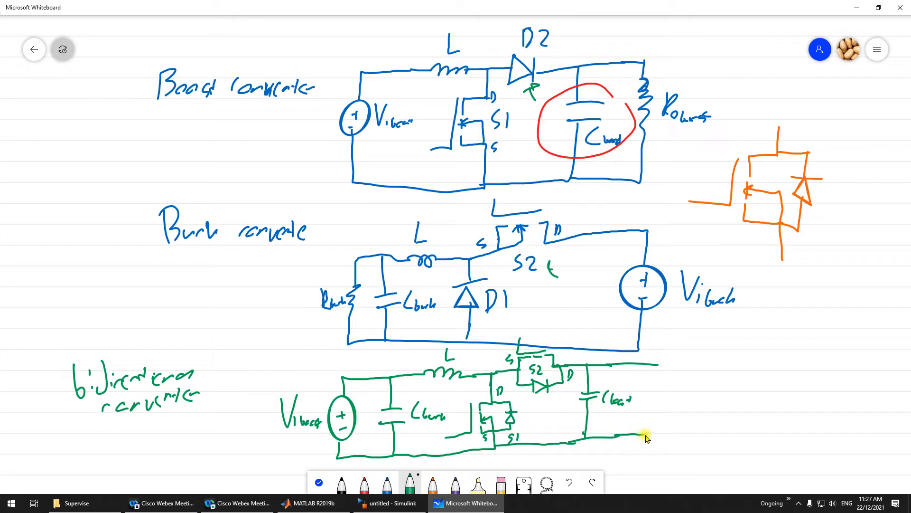
left_click_drag(653, 364, 654, 395)
left_click_drag(647, 405, 648, 435)
mouse_move(679, 389)
left_mouse_down()
mouse_move(681, 398)
mouse_move(693, 389)
mouse_move(702, 413)
mouse_move(720, 411)
left_mouse_up()
left_click(703, 394)
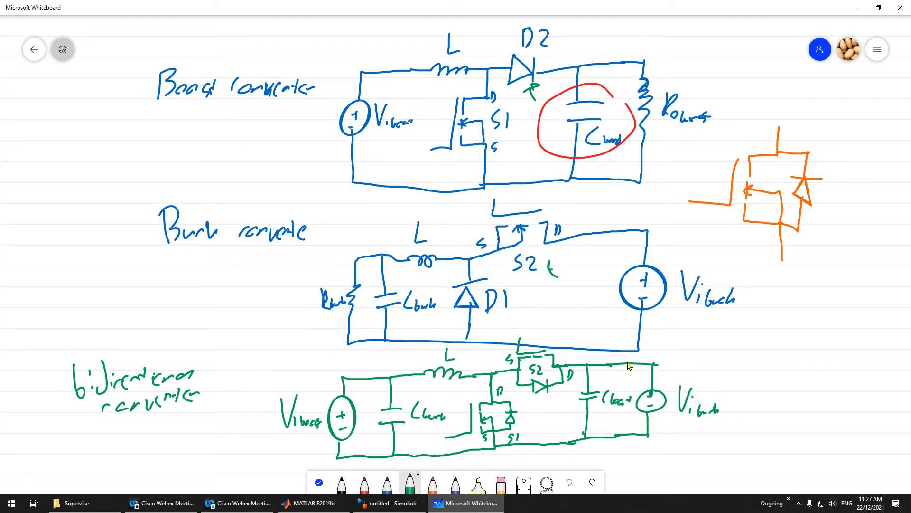
Draw a green arrow from the bidirectional converter heading to its circuit and a red arrow pointing at the boost converter heading
mouse_move(171, 414)
left_mouse_down()
mouse_move(236, 427)
mouse_move(227, 438)
left_mouse_up()
left_click(365, 483)
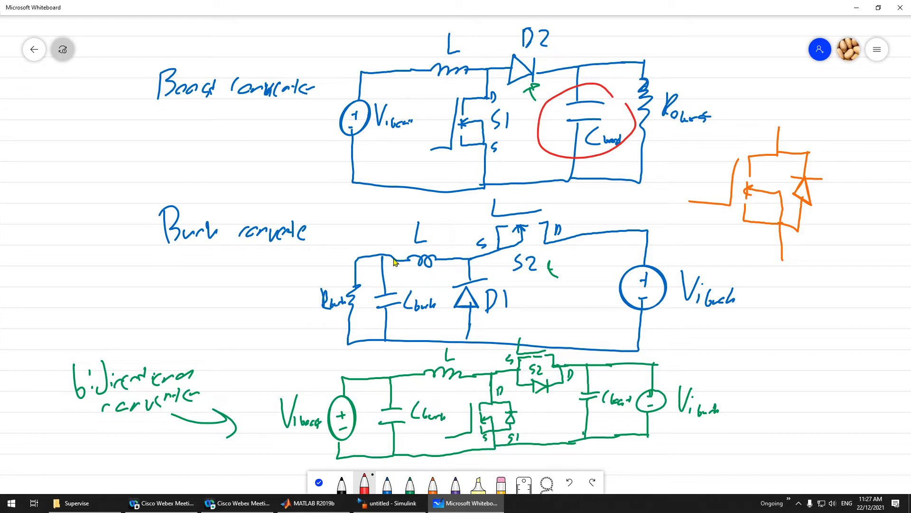
left_click_drag(57, 174, 151, 112)
left_click_drag(124, 107, 145, 128)
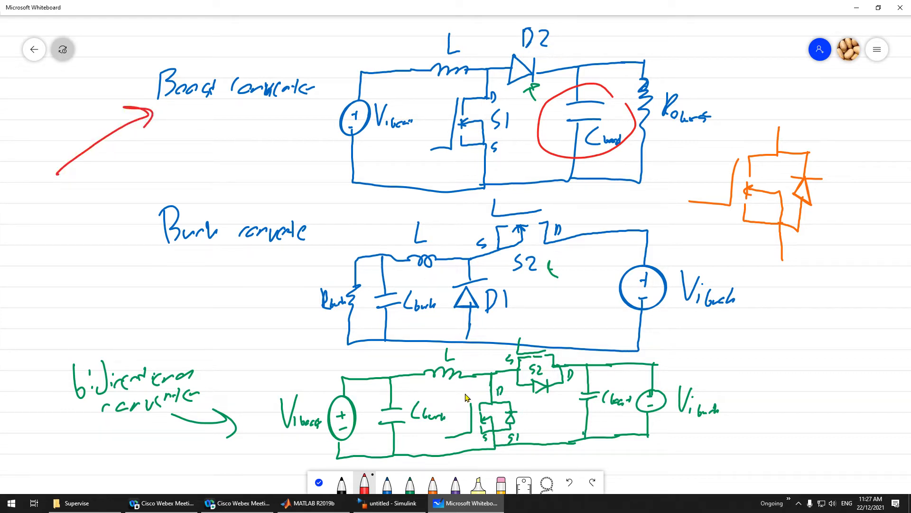
Annotate S1 with PWM and S2 with off in red, and draw a red arrow towards the boost circuit's source
mouse_move(451, 396)
left_mouse_down()
mouse_move(451, 411)
mouse_move(454, 400)
mouse_move(458, 408)
mouse_move(479, 401)
left_mouse_up()
mouse_move(537, 337)
left_mouse_down()
mouse_move(545, 347)
mouse_move(565, 340)
left_mouse_up()
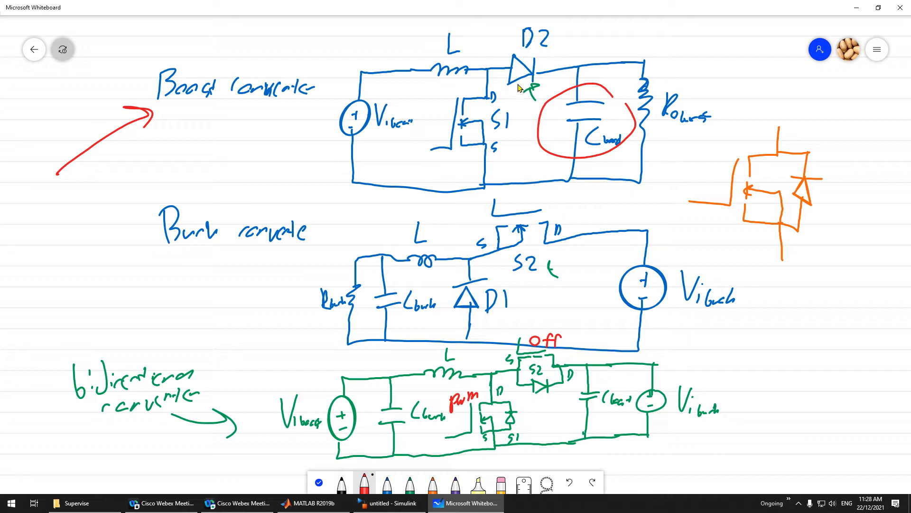
left_click_drag(289, 148, 334, 144)
Draw a purple arrow below the buck converter heading, and annotate S2 with PWM and S1 with off in purple
left_click(456, 483)
left_click_drag(190, 269, 277, 260)
mouse_move(255, 246)
left_mouse_down()
mouse_move(277, 262)
mouse_move(258, 281)
left_mouse_up()
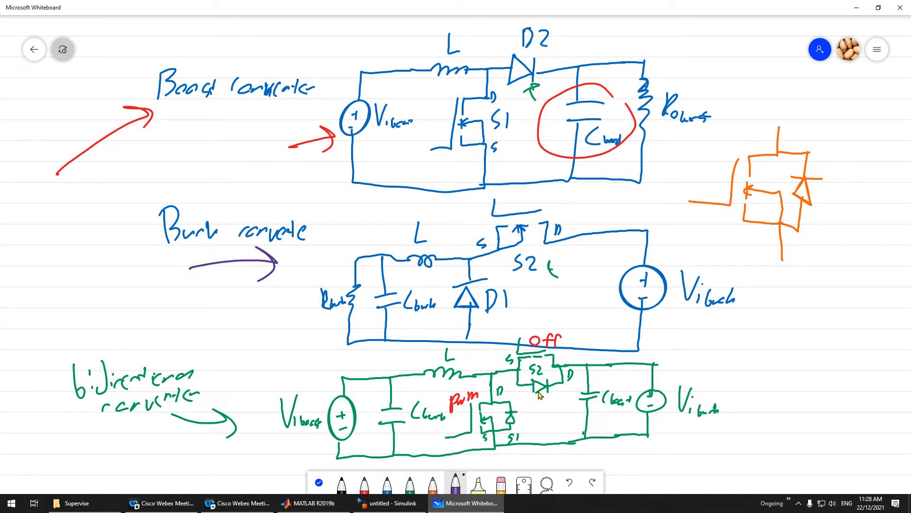
mouse_move(543, 395)
left_mouse_down()
mouse_move(541, 404)
mouse_move(565, 399)
mouse_move(562, 409)
left_mouse_up()
left_click_drag(446, 431, 468, 417)
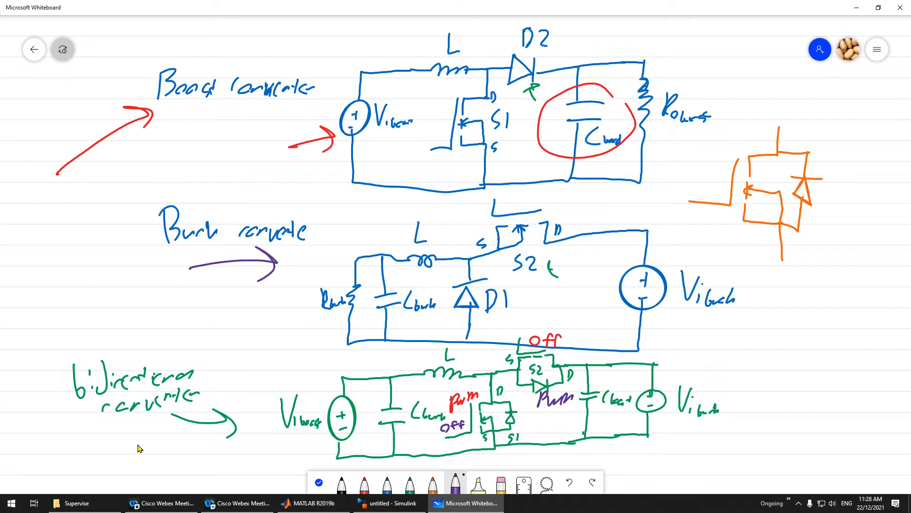
Underline the bidirectional converter heading with three purple strokes
left_click_drag(99, 422, 189, 406)
left_click_drag(119, 435, 177, 418)
left_click_drag(147, 454, 180, 434)
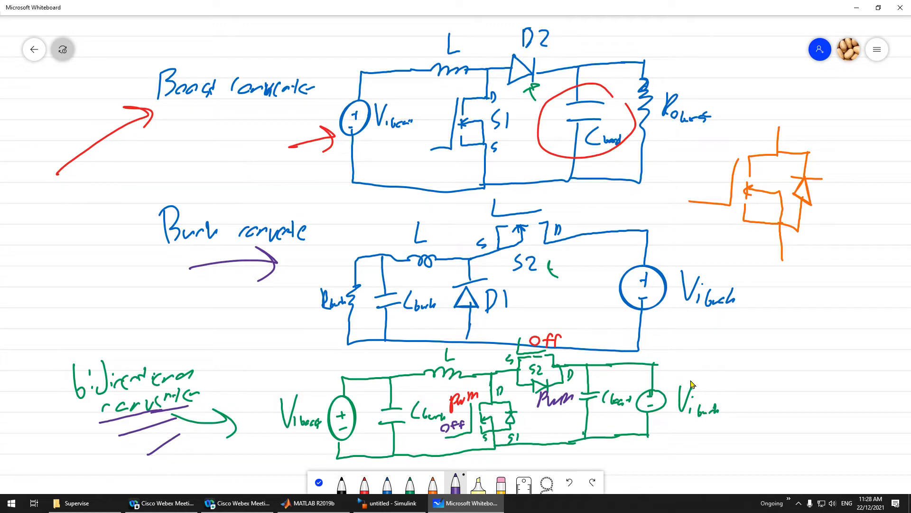
Draw purple arrows pointing into the bidirectional circuit from the Vi buck side and the Vi boost side
left_click_drag(792, 348, 723, 362)
left_click_drag(739, 339, 722, 364)
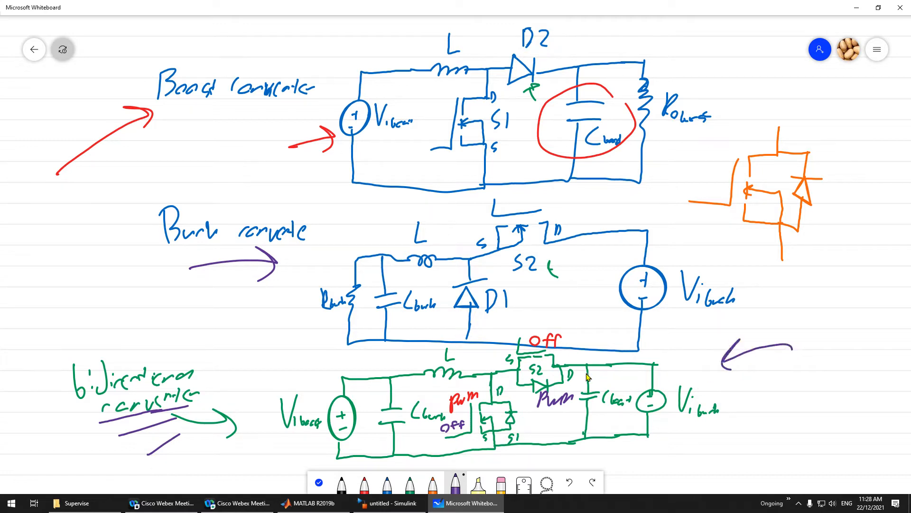
mouse_move(247, 367)
left_mouse_down()
mouse_move(269, 359)
mouse_move(300, 370)
mouse_move(296, 379)
left_mouse_up()
Switch to Simulink and open the Fundamental Blocks library under Simscape, Electrical, Specialized Power Systems
left_click(799, 503)
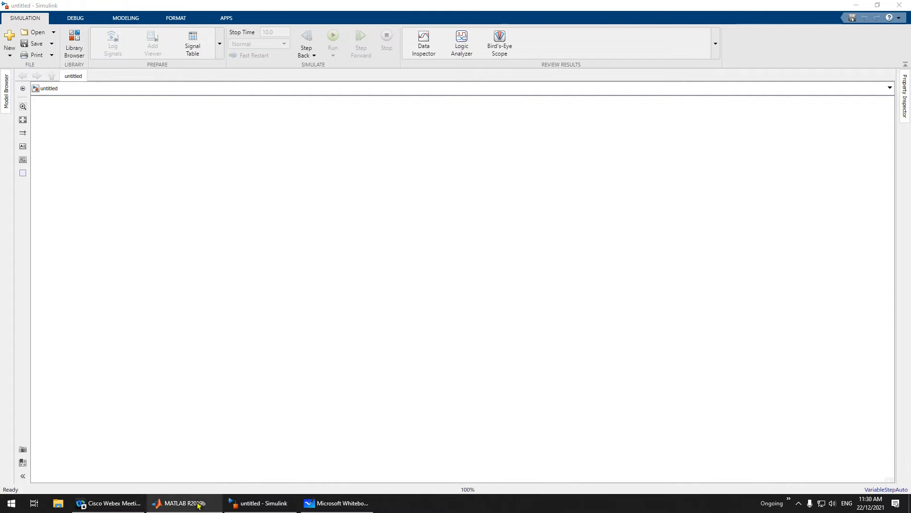
mouse_move(186, 511)
left_click(71, 48)
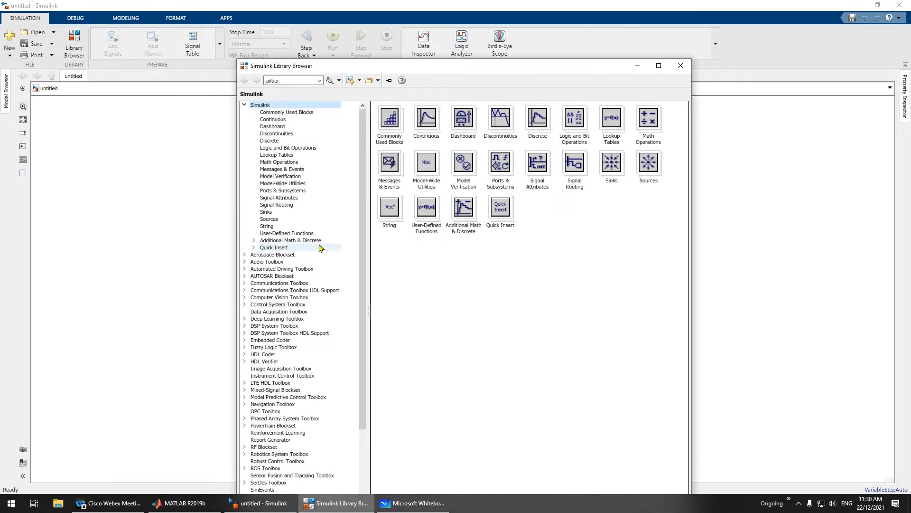
scroll(299, 209, "down", 5)
left_click(245, 390)
scroll(249, 394, "down", 2)
left_click(254, 376)
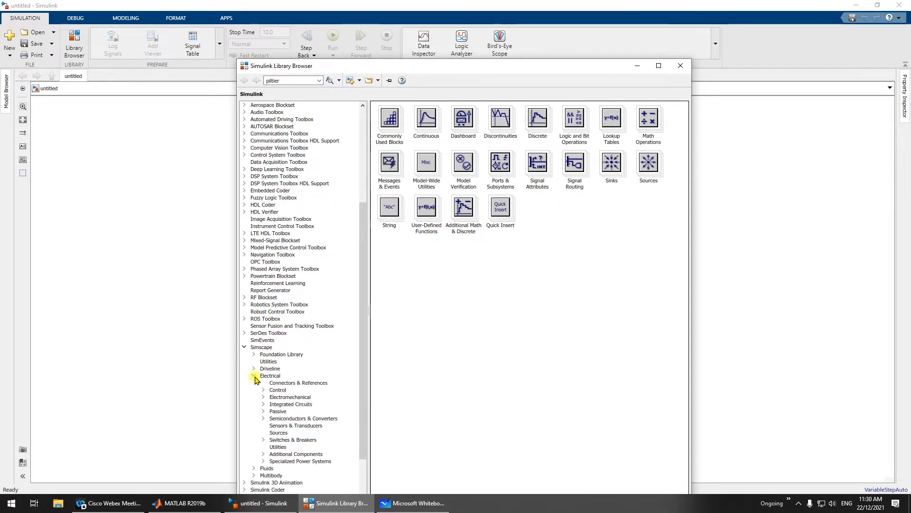
scroll(299, 389, "down", 2)
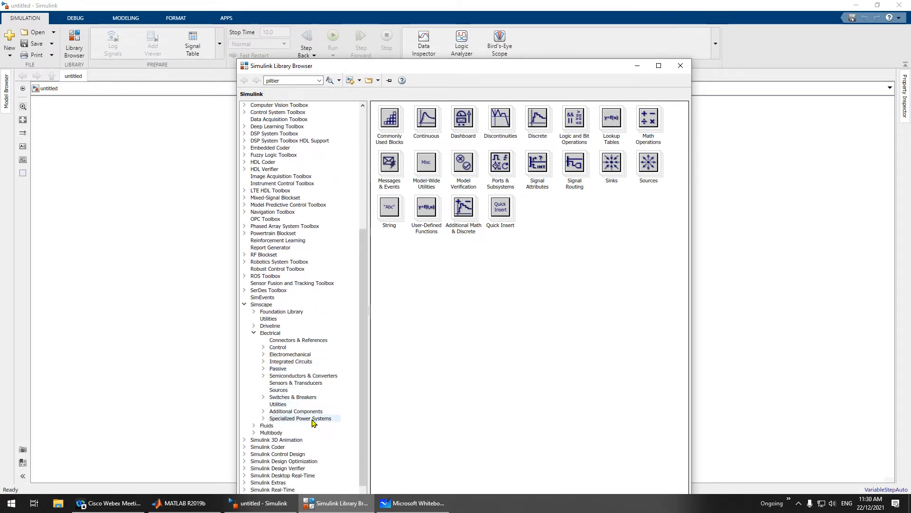
left_click(264, 419)
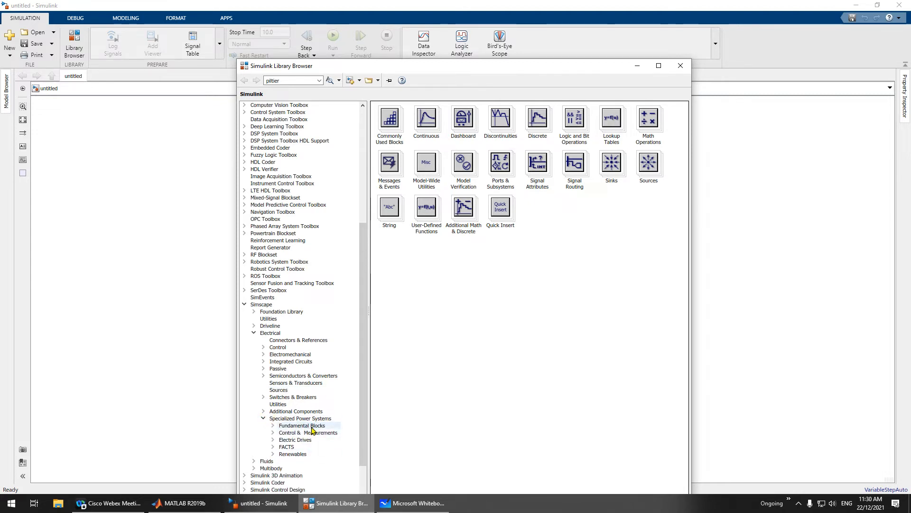
left_click(312, 427)
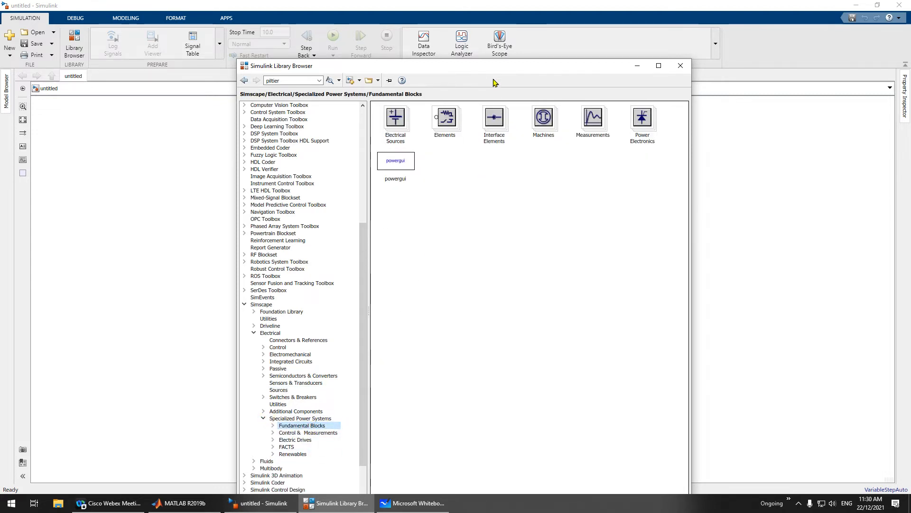
Add a powergui block to the empty model and consult the converter sketch in Microsoft Whiteboard
left_click_drag(497, 67, 250, 103)
left_click_drag(157, 207, 660, 297)
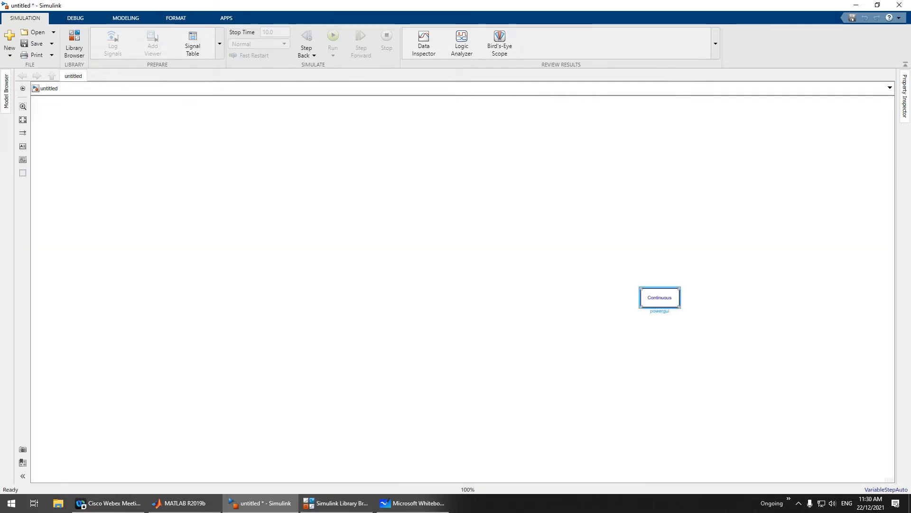
left_click(433, 504)
left_click(433, 503)
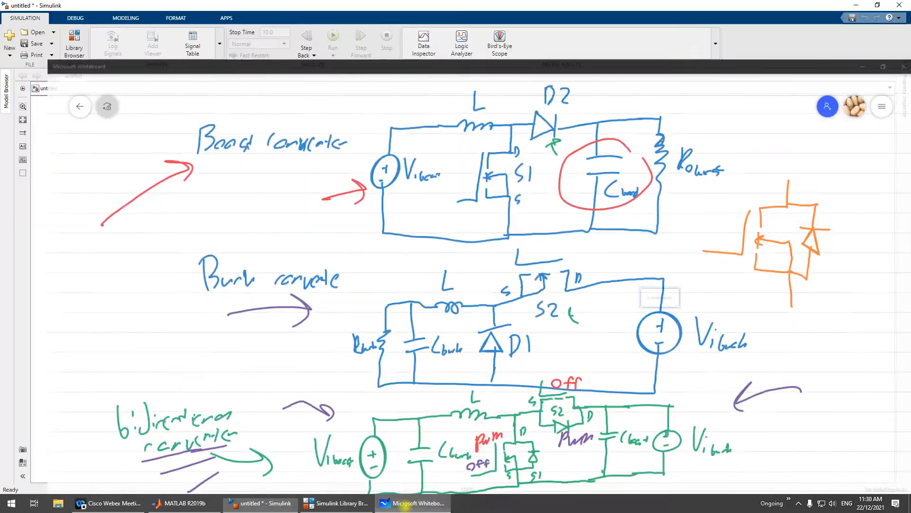
Add a DC Voltage Source from the Electrical Sources library to the Simulink model and name it Viboost
left_click(319, 504)
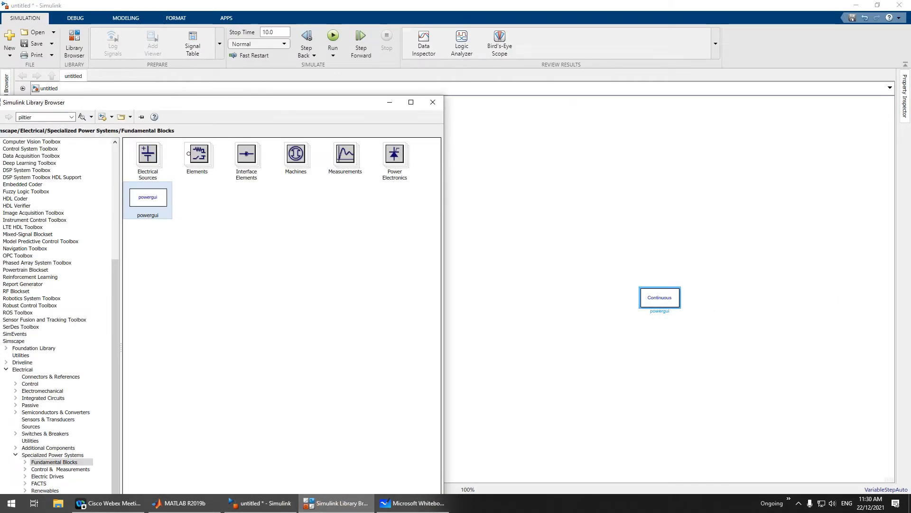
double_click(148, 154)
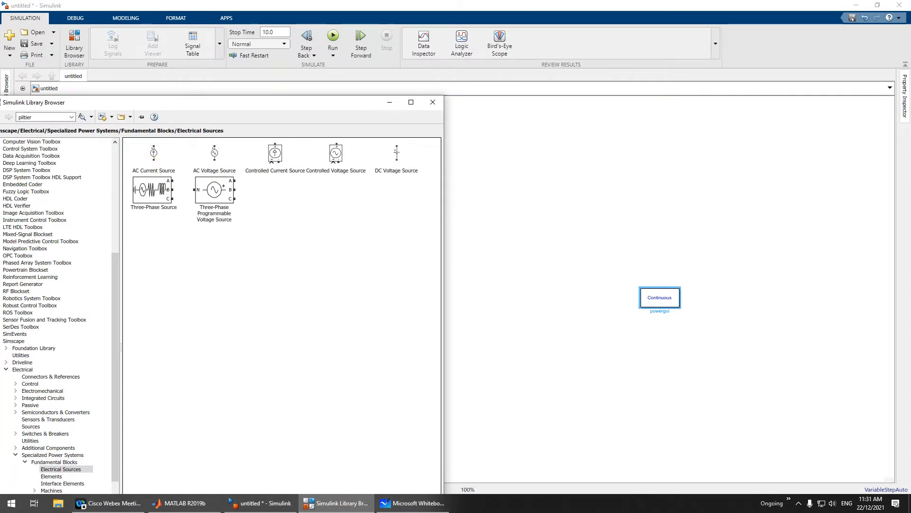
left_click_drag(397, 153, 546, 214)
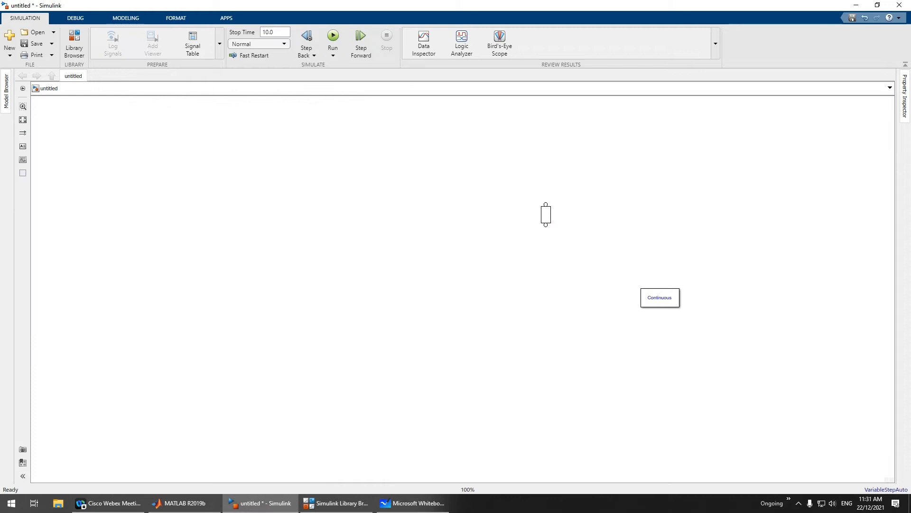
double_click(557, 214)
triple_click(557, 213)
type("Viboost")
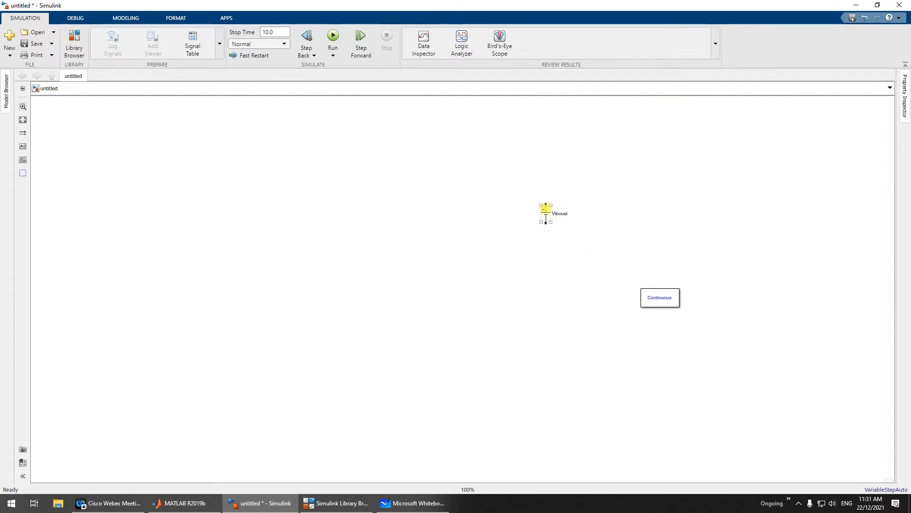
Duplicate the Viboost source, name the copy Vibuck, and move Viboost to the opposite side of the model
left_click_drag(546, 215, 617, 237)
type("V")
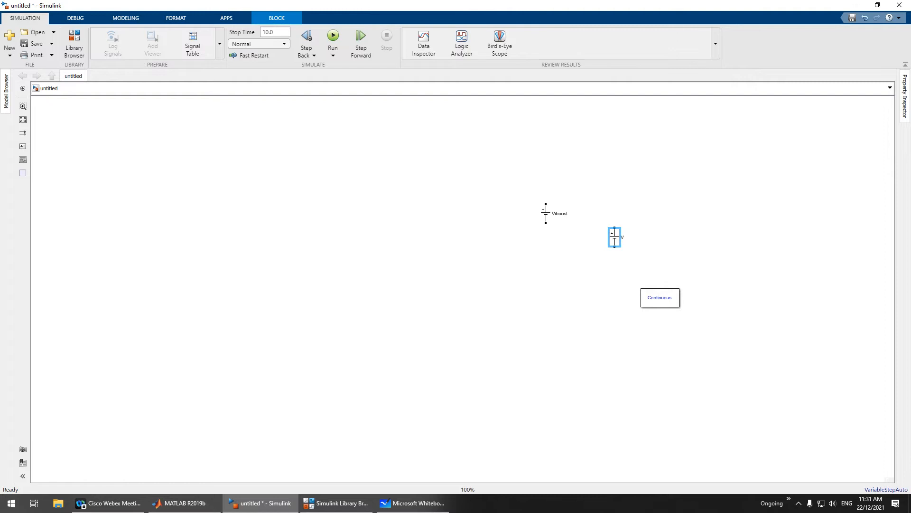
type("ibuck")
left_click(769, 267)
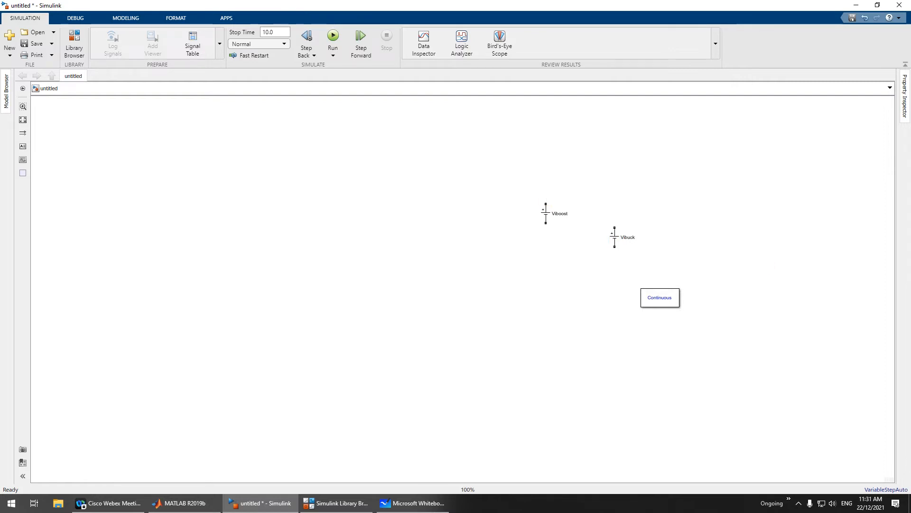
left_click_drag(546, 213, 401, 242)
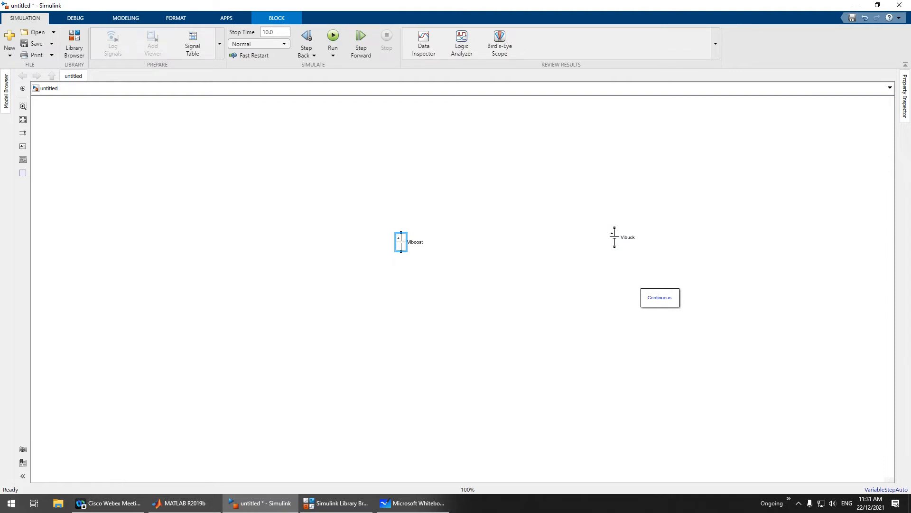
Add a Series RLC Branch from the Elements library between the two sources and name it L
left_click(336, 502)
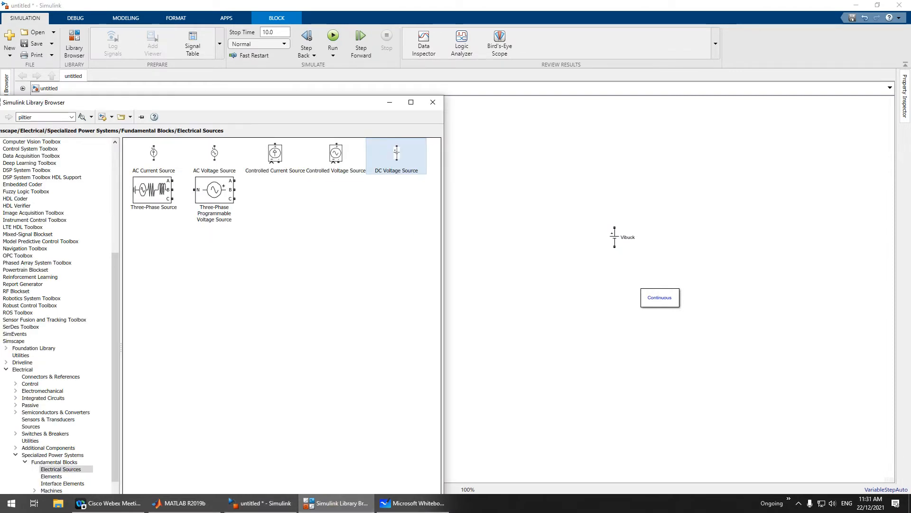
left_click(51, 476)
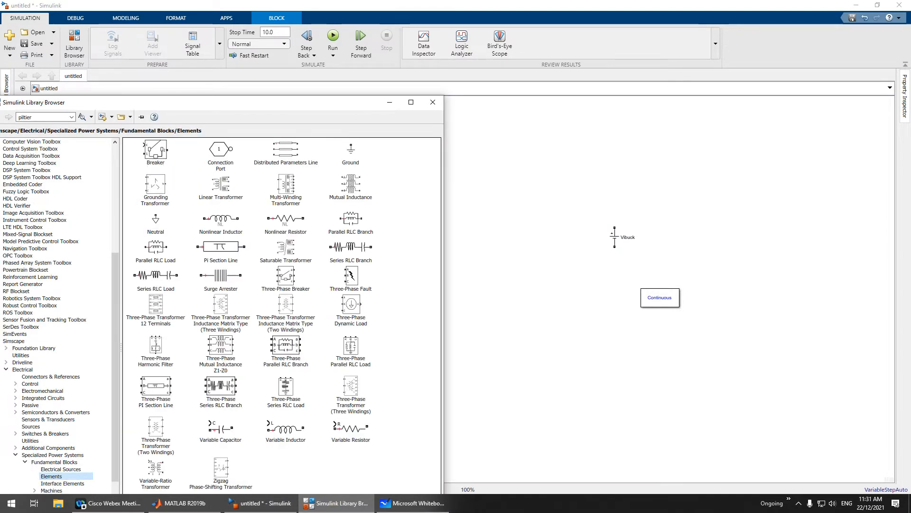
left_click_drag(350, 247, 519, 197)
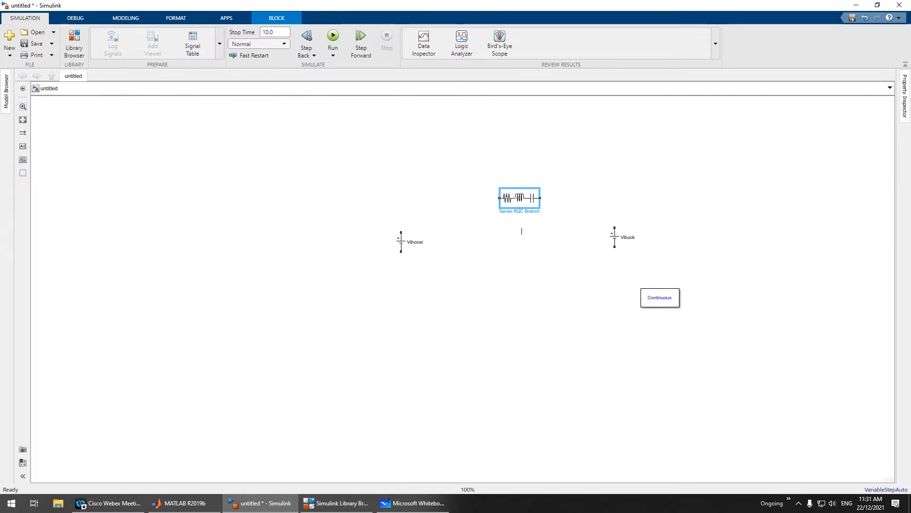
left_click(515, 214)
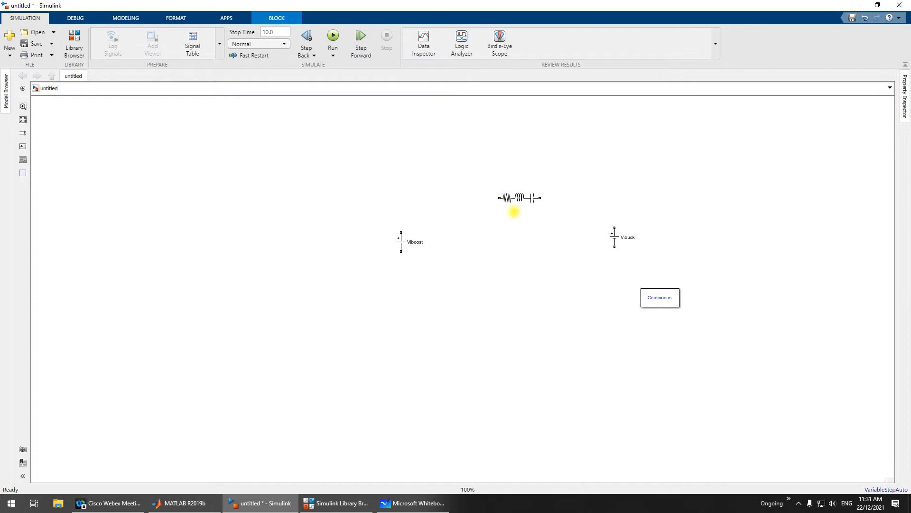
left_click(526, 200)
double_click(524, 200)
double_click(520, 211)
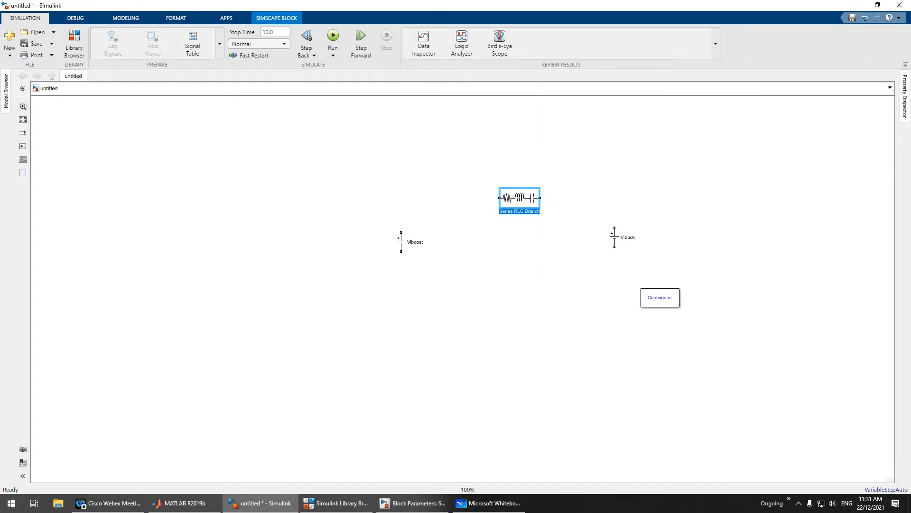
type("L")
left_click(561, 255)
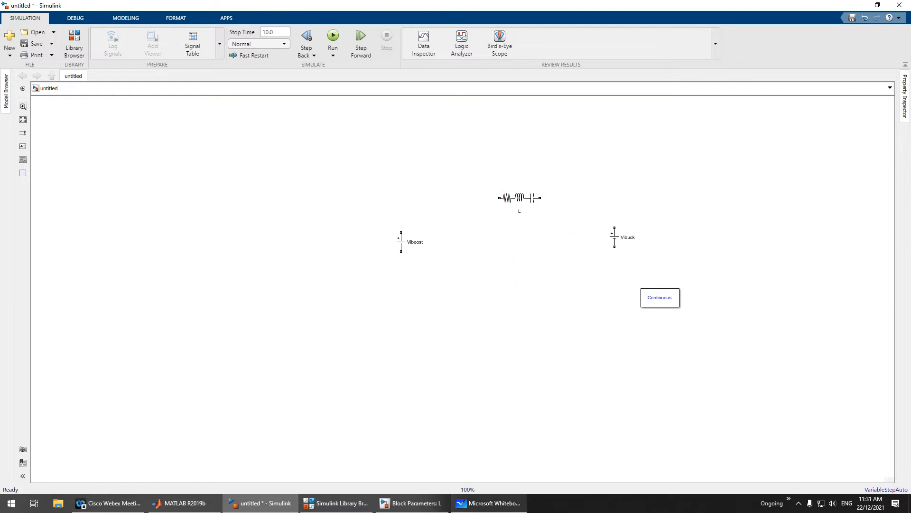
Set the branch type of block L to L, making it a pure inductor
left_click(409, 503)
left_click(617, 150)
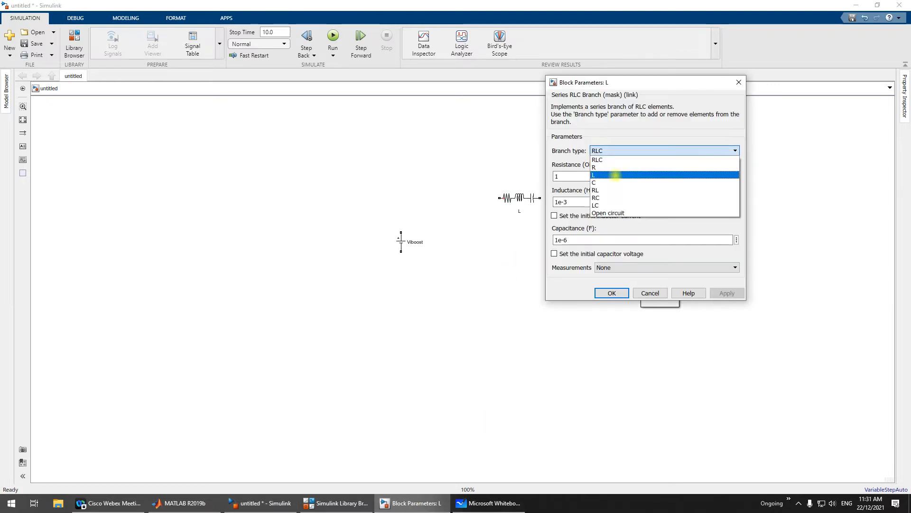
left_click(612, 175)
double_click(576, 176)
left_click(612, 229)
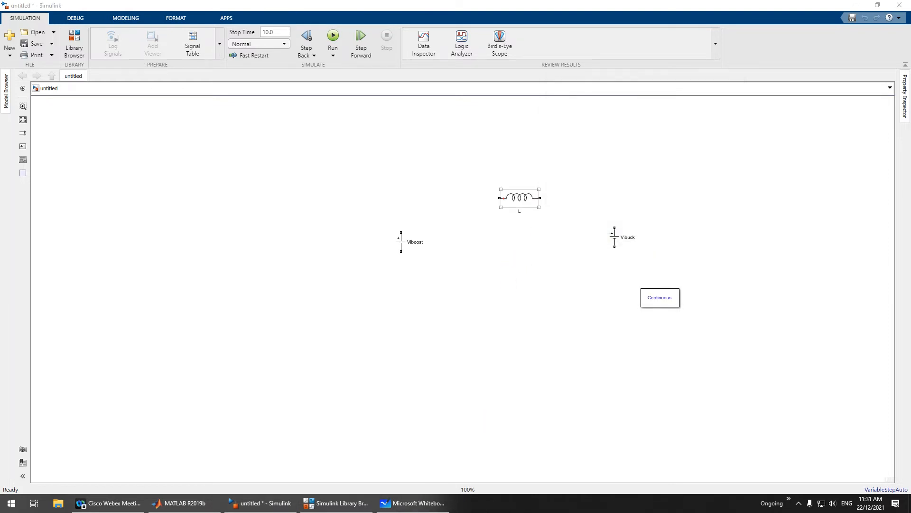
Move inductor L closer to Viboost and place a copy of it below, between the two sources
left_click(507, 199)
left_click_drag(507, 198, 459, 198)
left_click_drag(459, 198, 524, 277)
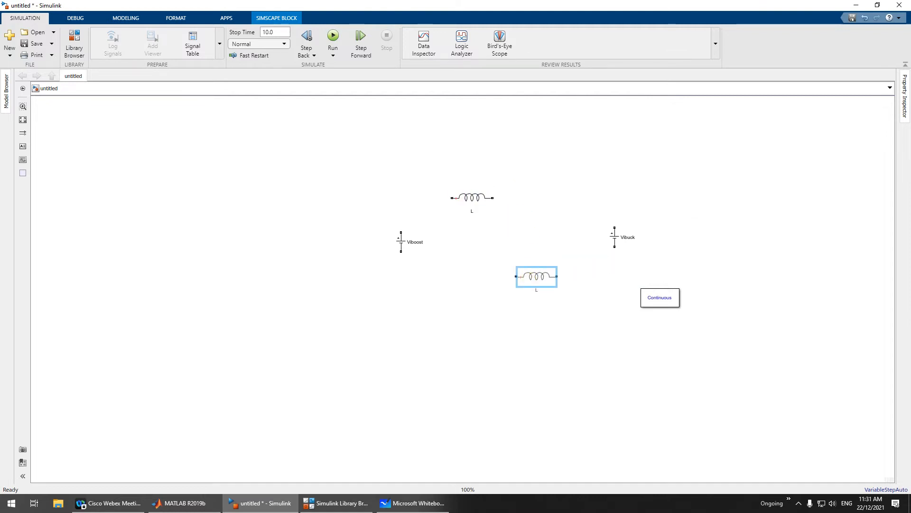
Rename the lower inductor copy Cbuck and set its branch type to C
type("Cbuck")
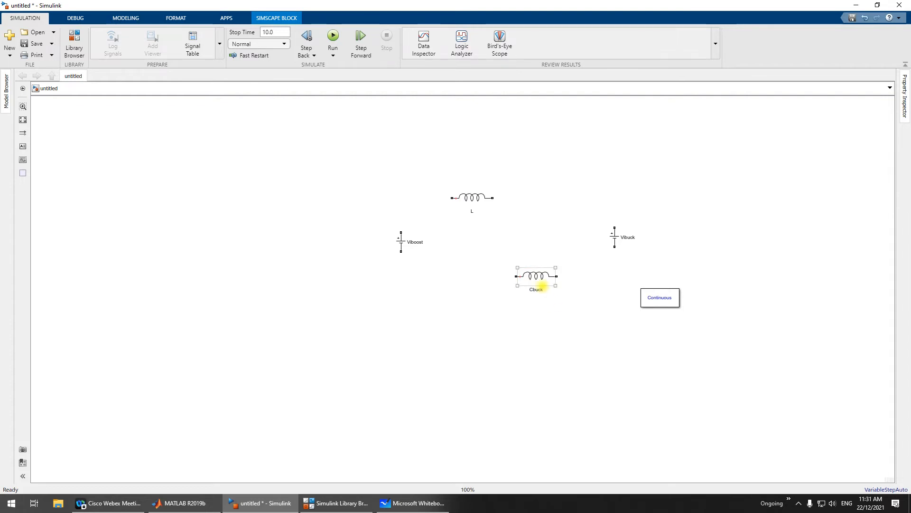
double_click(536, 275)
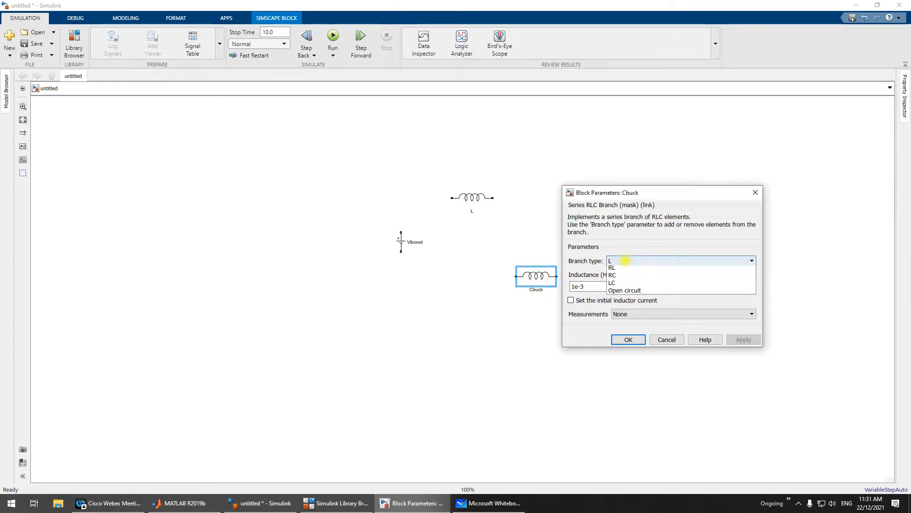
left_click(626, 260)
left_click(612, 290)
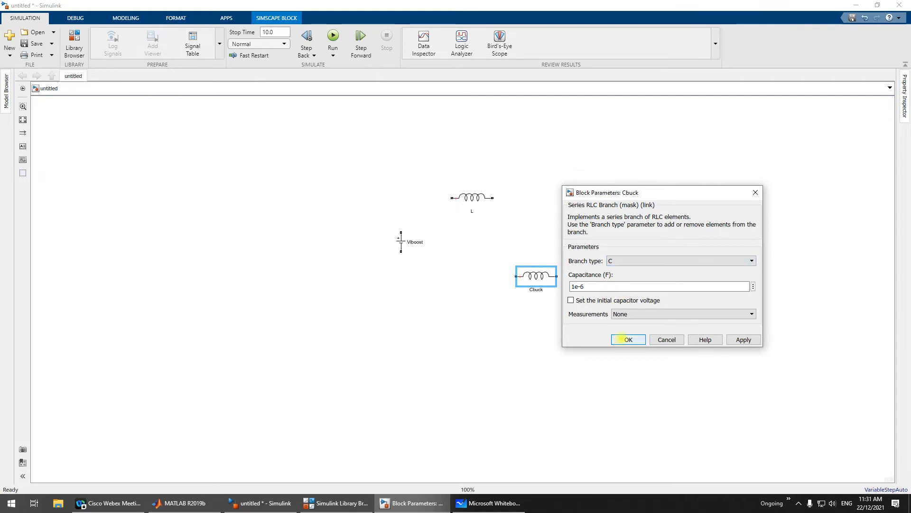
left_click(628, 340)
Set Cbuck's capacitance to 30e-6 F and rotate the block to vertical
left_click(584, 287)
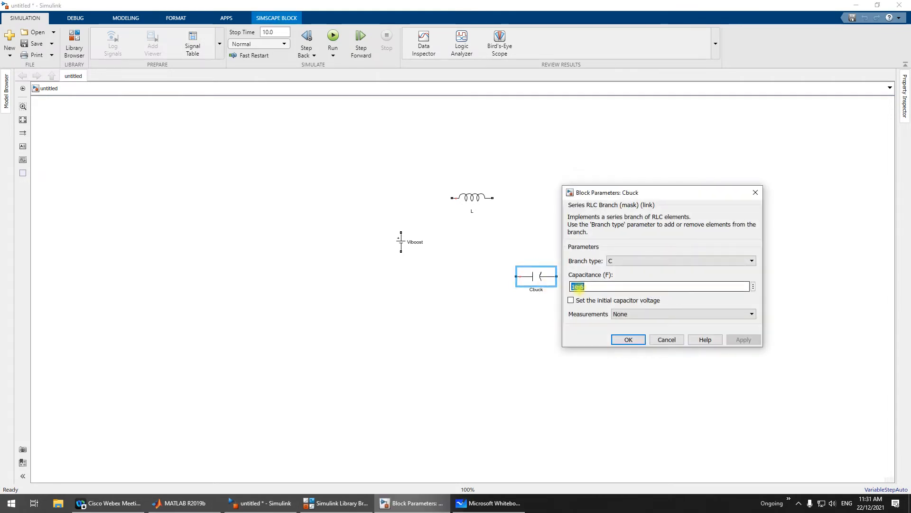
key("BackSpace")
key("Return")
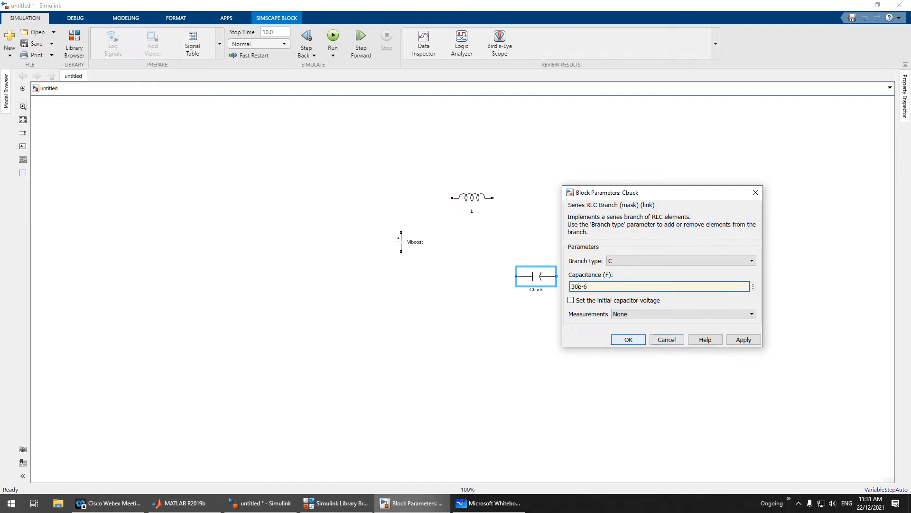
key("ctrl+r")
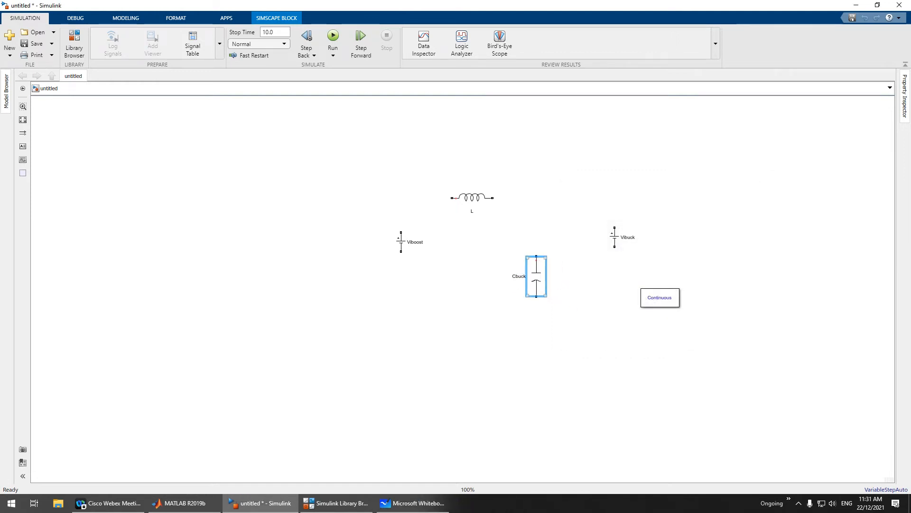
Move Viboost farther outward and place Cbuck beside it, on the side facing Vibuck
left_click_drag(531, 277, 346, 252)
left_click(444, 247)
left_click_drag(445, 248, 399, 249)
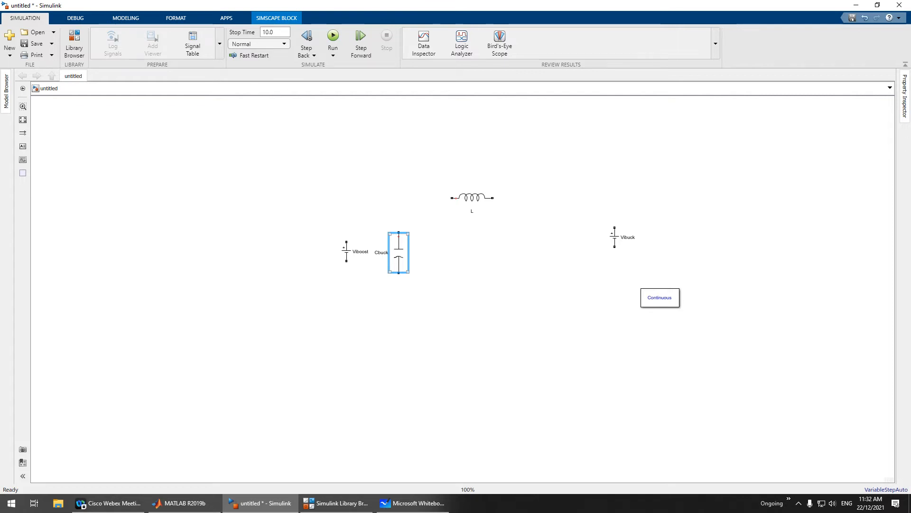
Duplicate Cbuck next to Vibuck and name the copy Cboost
left_click_drag(398, 252, 562, 252)
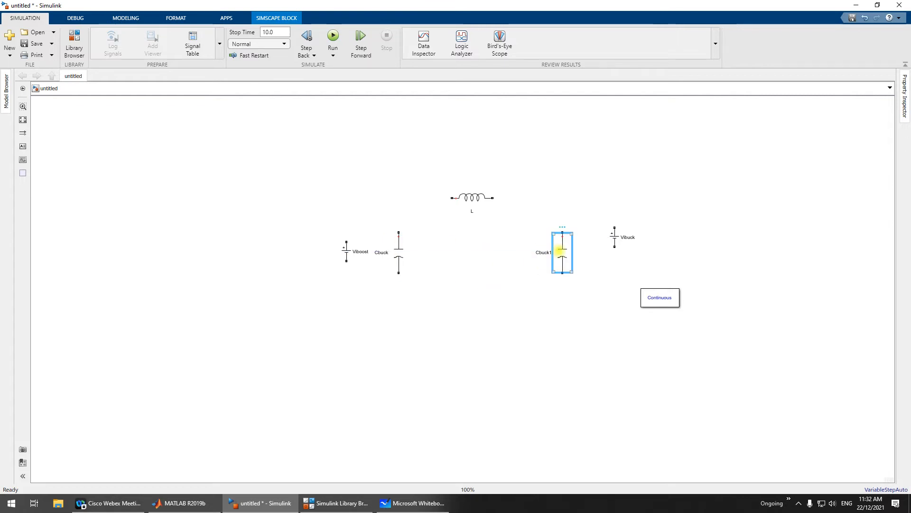
left_click(536, 248)
double_click(544, 254)
type("Cboos")
left_click(557, 296)
Move Vibuck closer to Cboost and put Viboost's name label on the outer side of its symbol
left_click_drag(613, 237, 591, 250)
left_click(473, 256)
left_click(385, 222)
left_click(357, 253)
left_click_drag(358, 253, 309, 254)
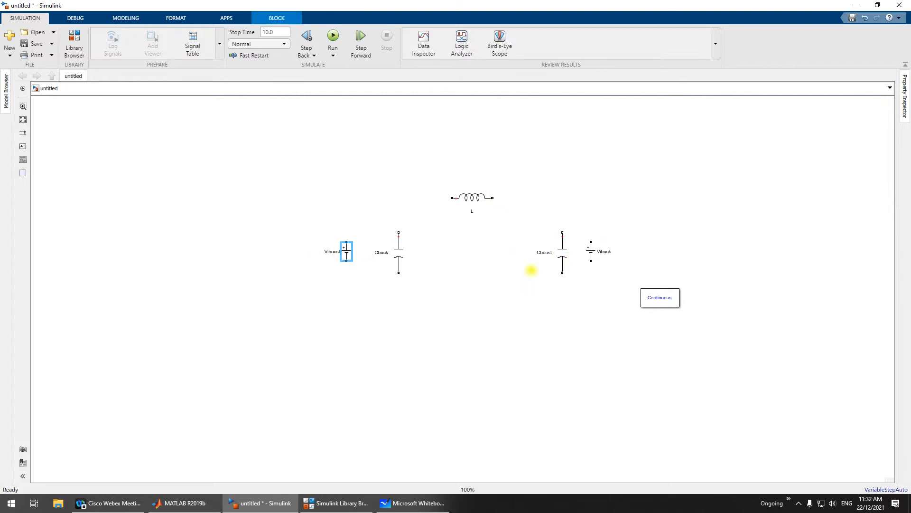
Tighten the layout with Cbuck nearer Viboost and Cboost's label on the Vibuck side, and move the powergui block below Viboost
left_click(407, 254)
left_click_drag(401, 252, 386, 252)
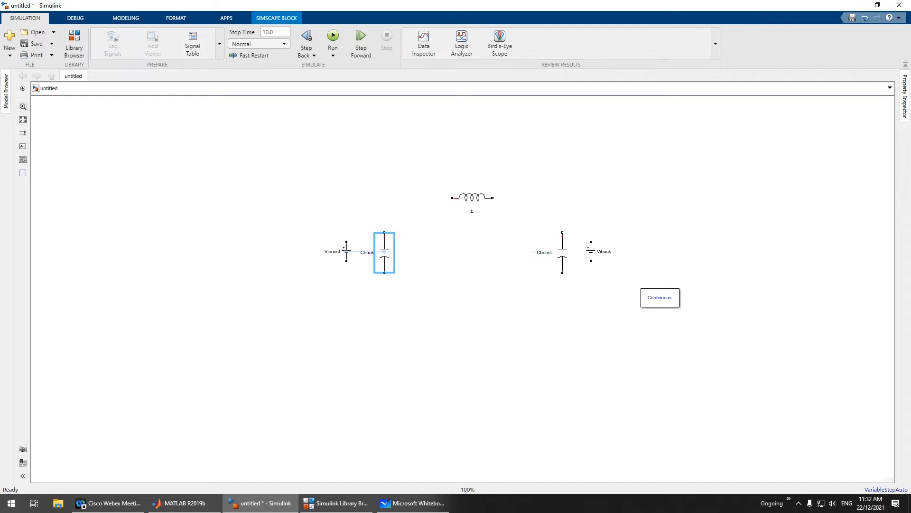
left_click_drag(544, 252, 596, 251)
left_click(663, 304)
left_click_drag(663, 304, 276, 335)
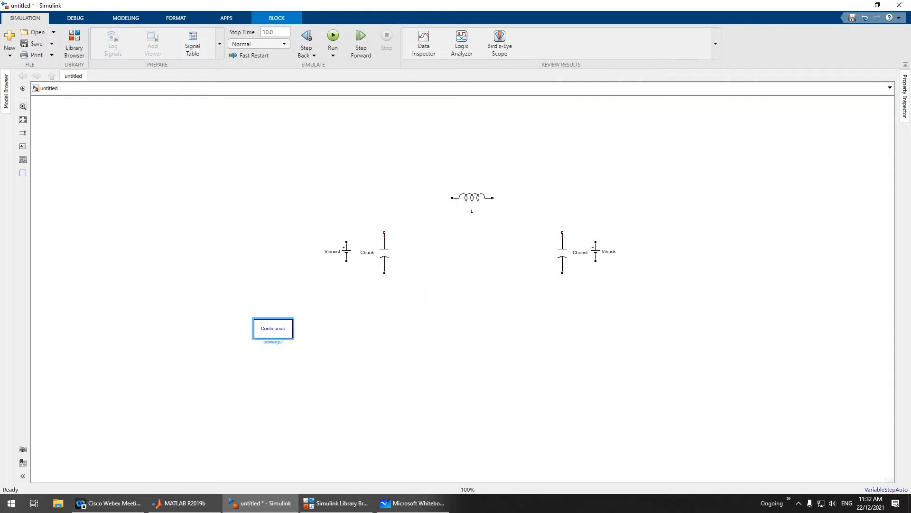
Add a Mosfet block from the Fundamental Blocks Power Electronics library below the space between the two capacitors
left_click(336, 503)
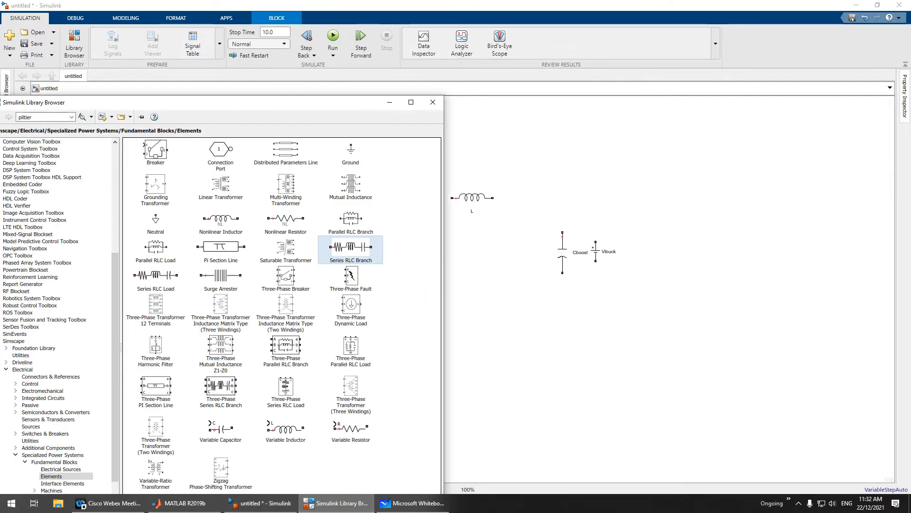
scroll(57, 455, "down", 2)
left_click(57, 455)
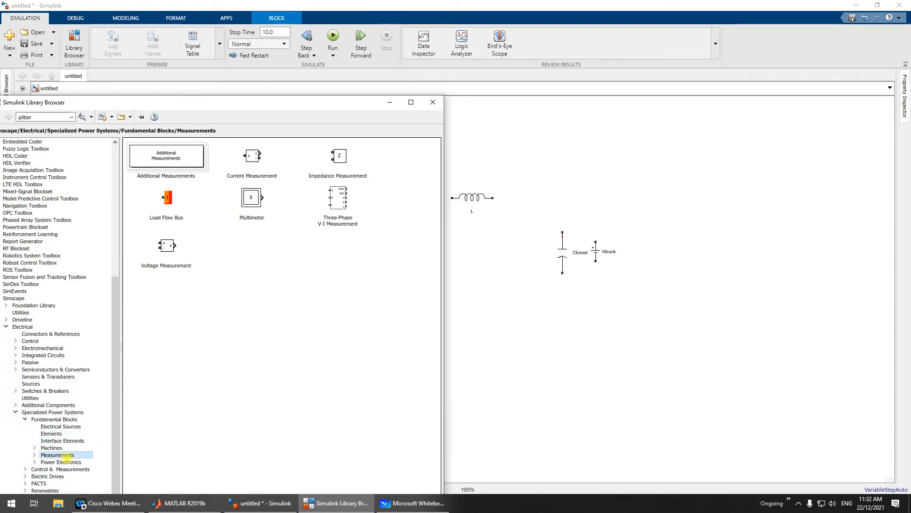
left_click(66, 461)
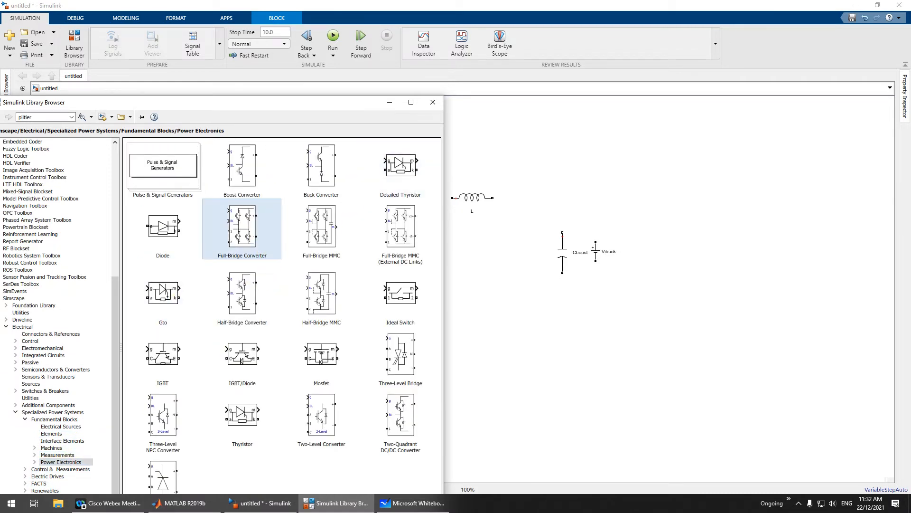
left_click_drag(325, 350, 516, 322)
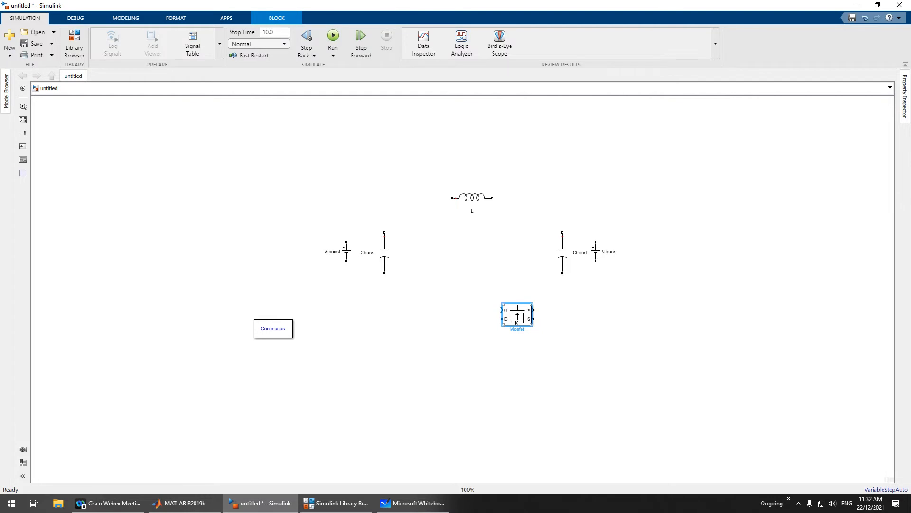
Hide the Mosfet's measurement port and place the block, rotated to vertical, below inductor L
double_click(517, 322)
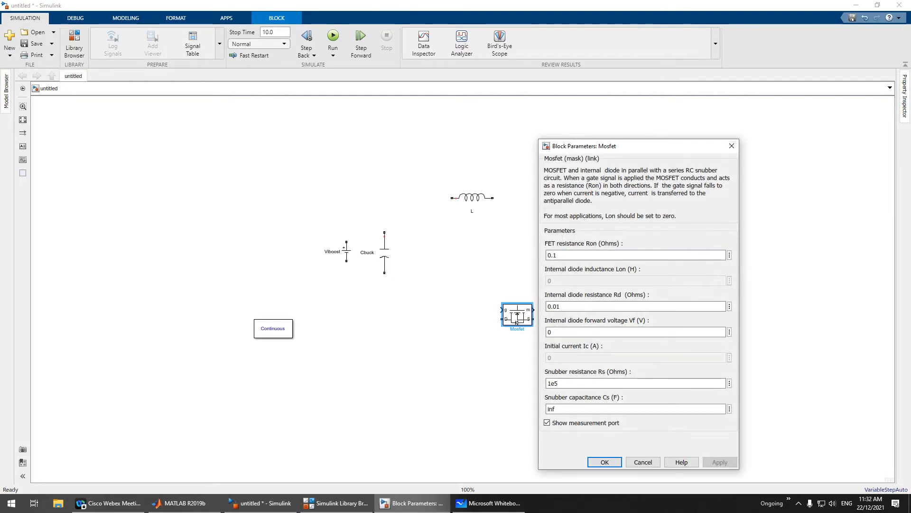
left_click(571, 422)
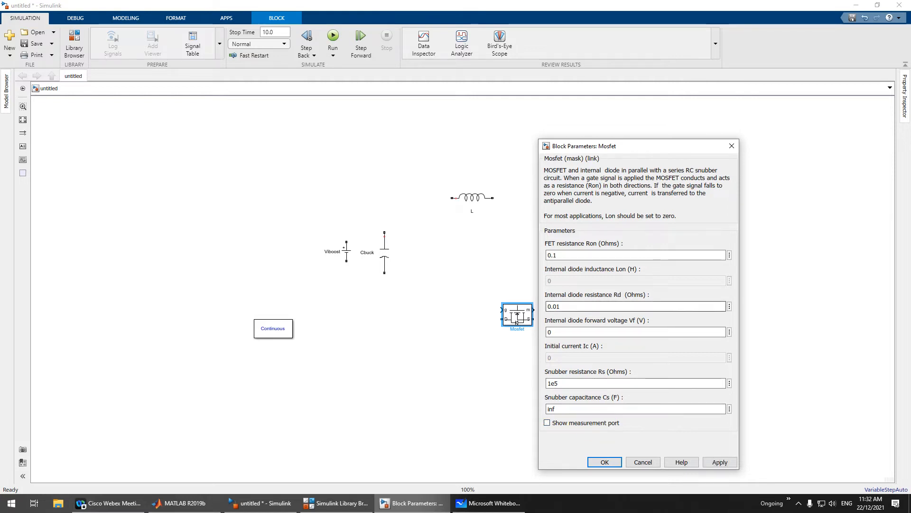
left_click(610, 306)
left_click(616, 333)
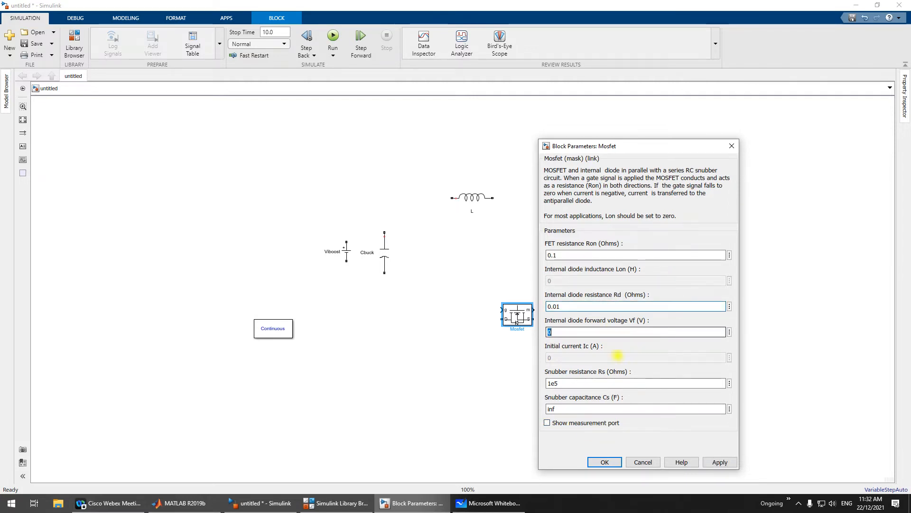
left_click(612, 463)
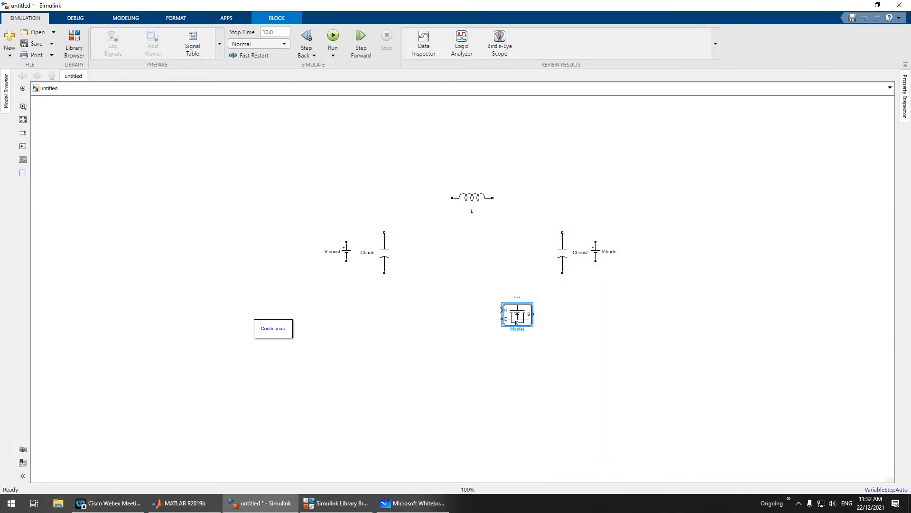
key("ctrl+r")
left_click_drag(508, 313, 446, 267)
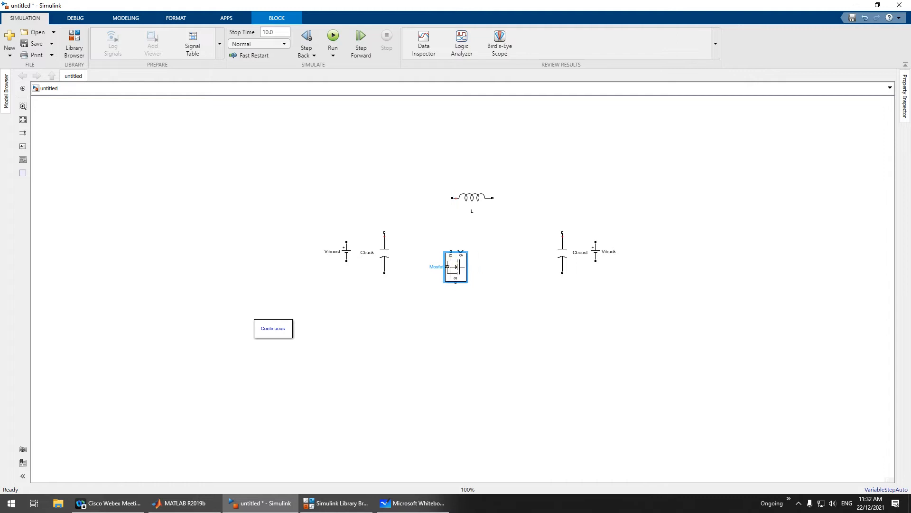
Duplicate the Mosfet below Cboost and name the original S1, following the whiteboard's bidirectional converter sketch
left_click(412, 503)
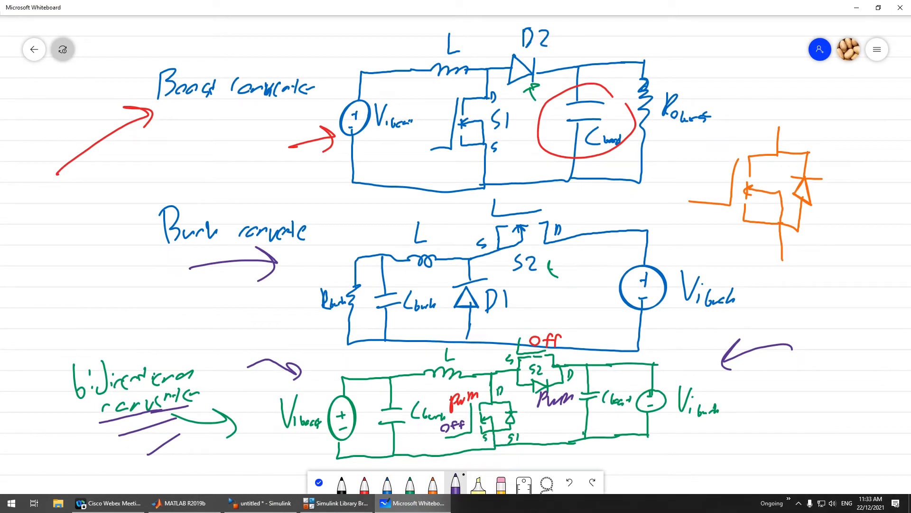
left_click(262, 503)
left_click_drag(457, 265, 565, 328)
left_click(443, 267)
left_click(451, 266)
double_click(435, 266)
type("S1")
left_click(466, 316)
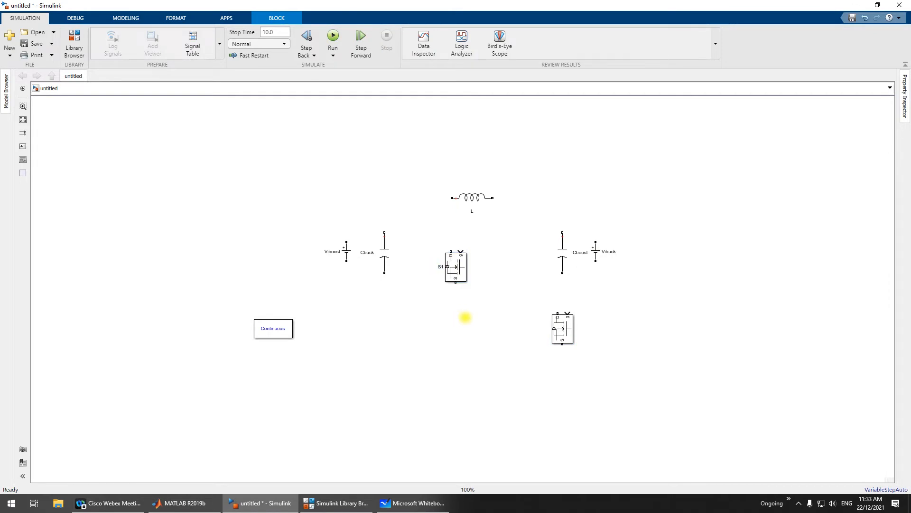
Name the Mosfet copy S2, and position S1 near Cbuck and S2 near Cboost
left_click(554, 328)
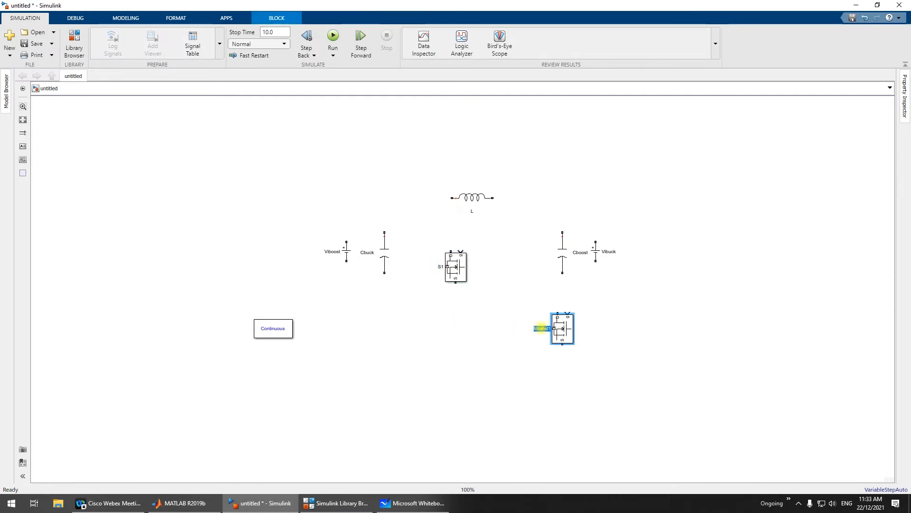
left_click_drag(568, 335, 518, 274)
left_click_drag(450, 270, 424, 255)
Raise S2 and orient it horizontally with its source facing S1 and its drain and gate facing Cboost
left_click(510, 267)
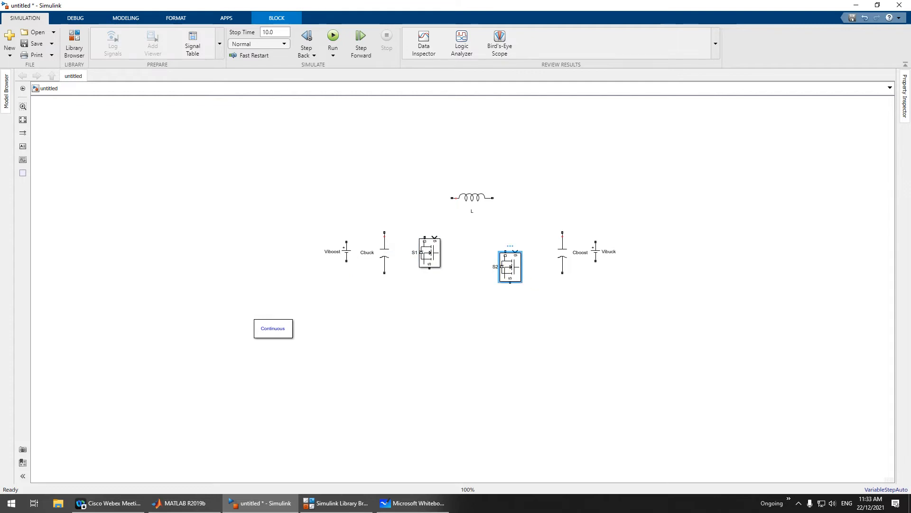
key("ctrl+r")
left_click_drag(510, 267, 511, 224)
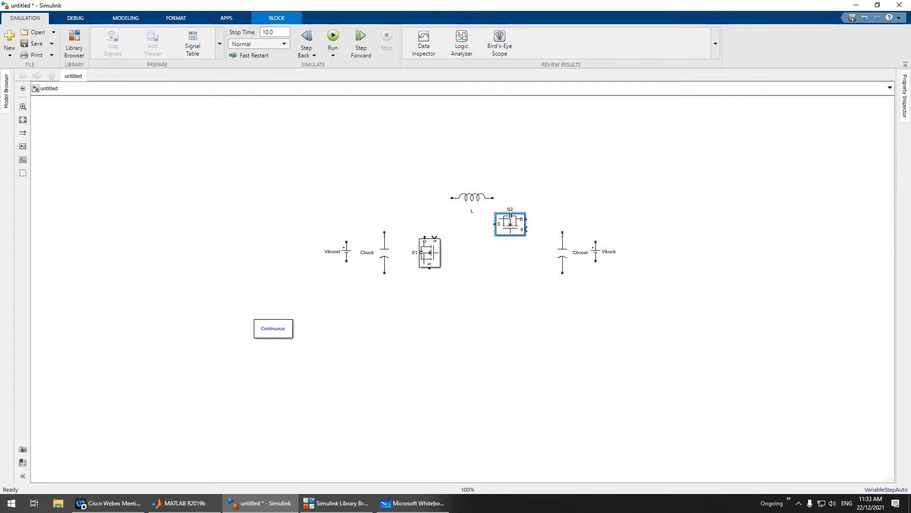
key("ctrl+r")
key("ctrl+r")
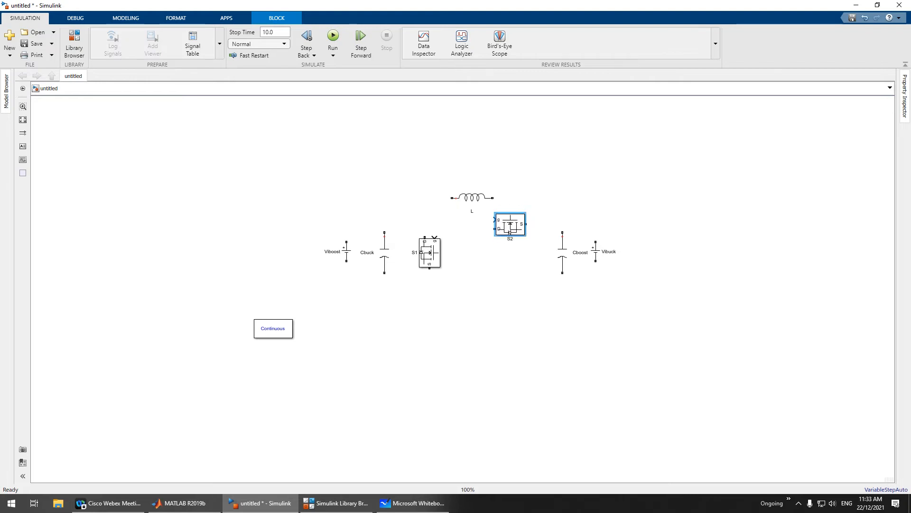
key("ctrl+i")
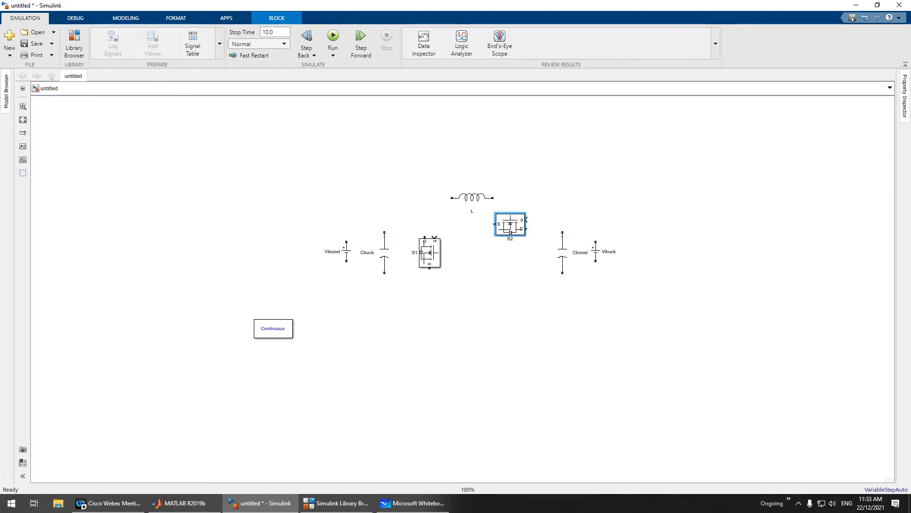
Wire S2's drain to the upper terminals of Cboost and Vibuck, and its source to S1's drain
left_click(527, 236)
mouse_move(526, 229)
left_mouse_down()
mouse_move(578, 229)
mouse_move(561, 229)
mouse_move(562, 257)
mouse_move(596, 257)
left_mouse_up()
left_click(596, 252)
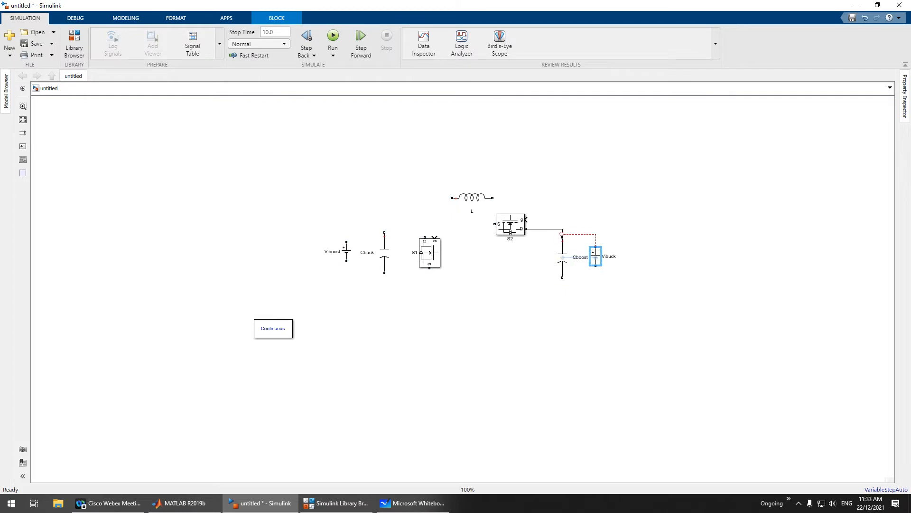
left_click(563, 229)
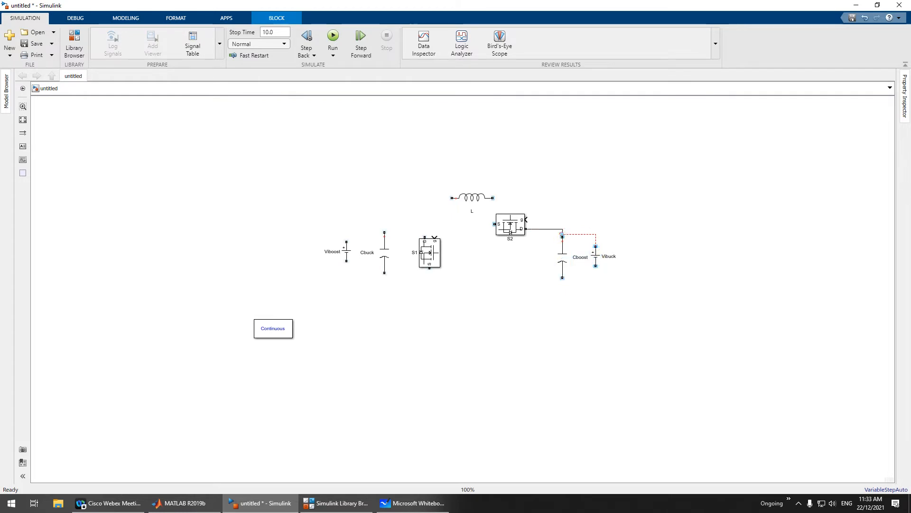
left_click(574, 234)
left_click_drag(562, 234, 563, 229)
key("Delete")
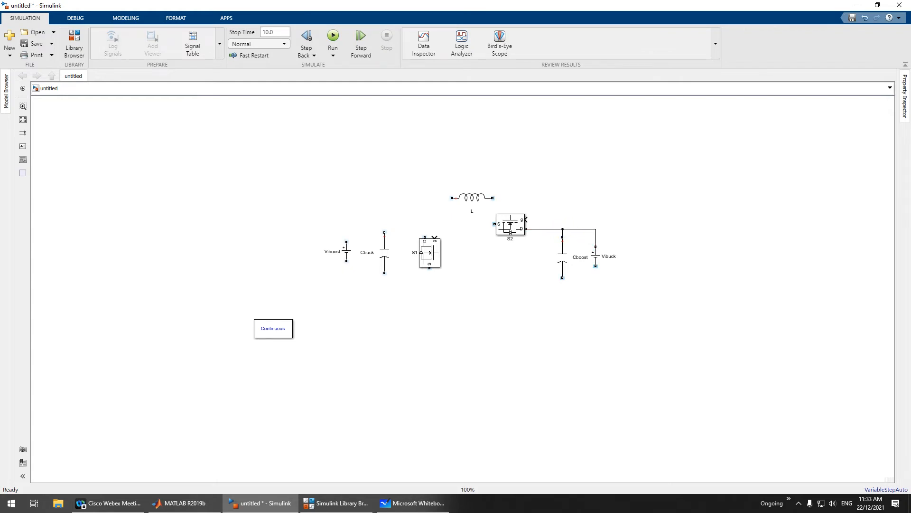
left_click_drag(495, 223, 478, 224)
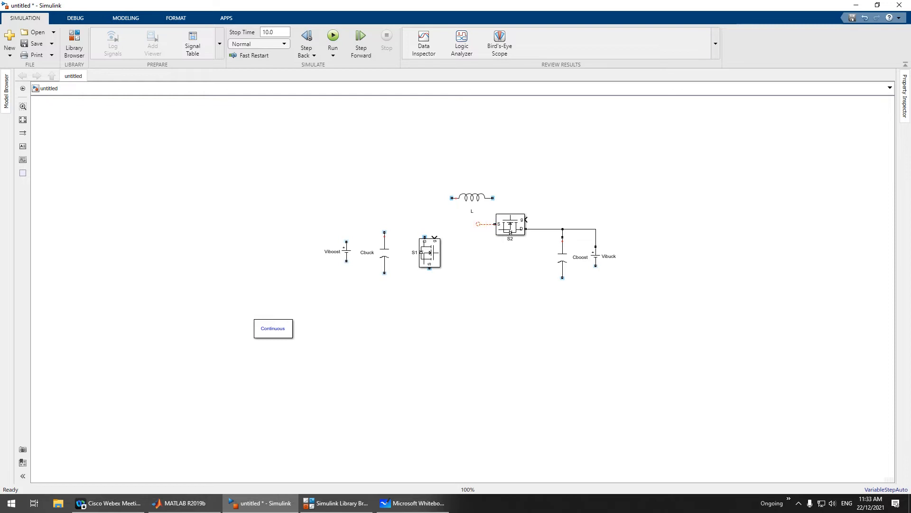
left_click_drag(478, 224, 425, 237)
Shift Viboost and Cbuck away from S1 and move inductor L into the gap between Cbuck and S1
left_click_drag(472, 197, 403, 210)
left_click_drag(394, 298, 321, 237)
left_click_drag(385, 252, 332, 247)
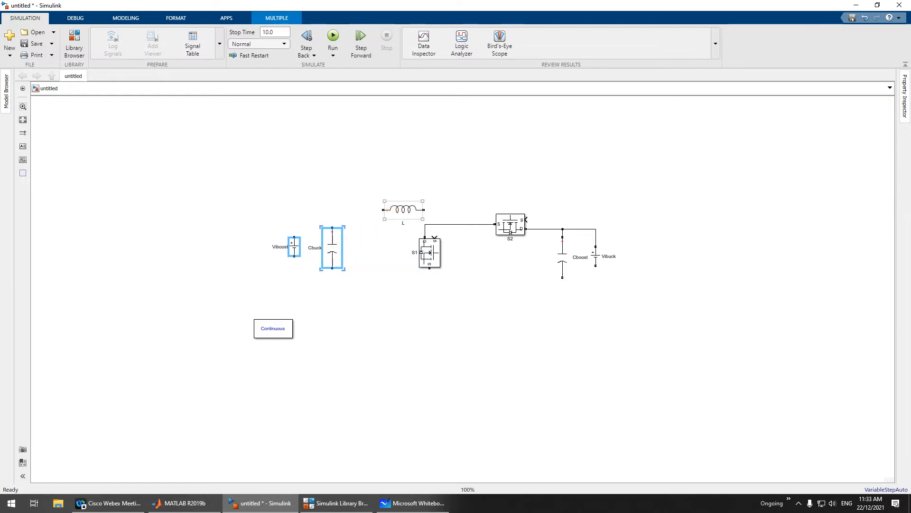
left_click_drag(403, 209, 383, 207)
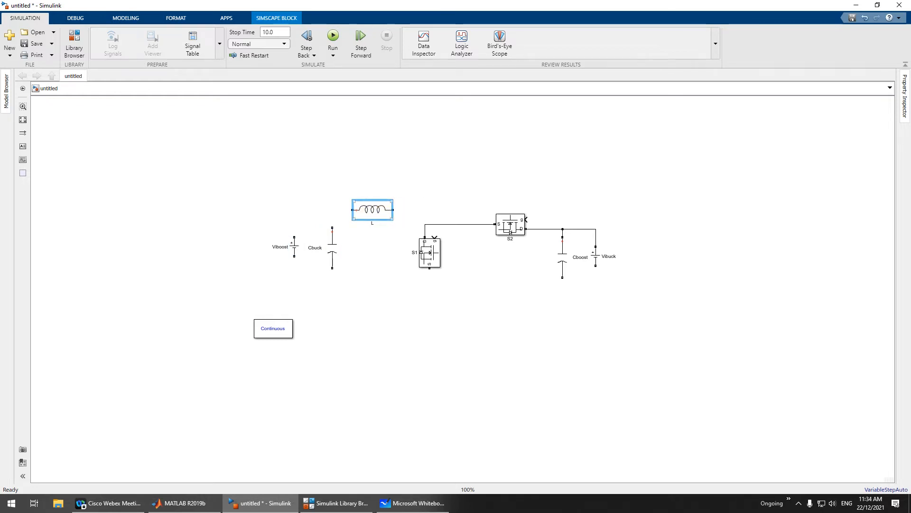
Wire one end of L to the upper terminals of Cbuck and Viboost, and the other end to the S1–S2 connection
left_click_drag(352, 210, 333, 229)
left_click(355, 223)
left_click_drag(295, 236, 332, 210)
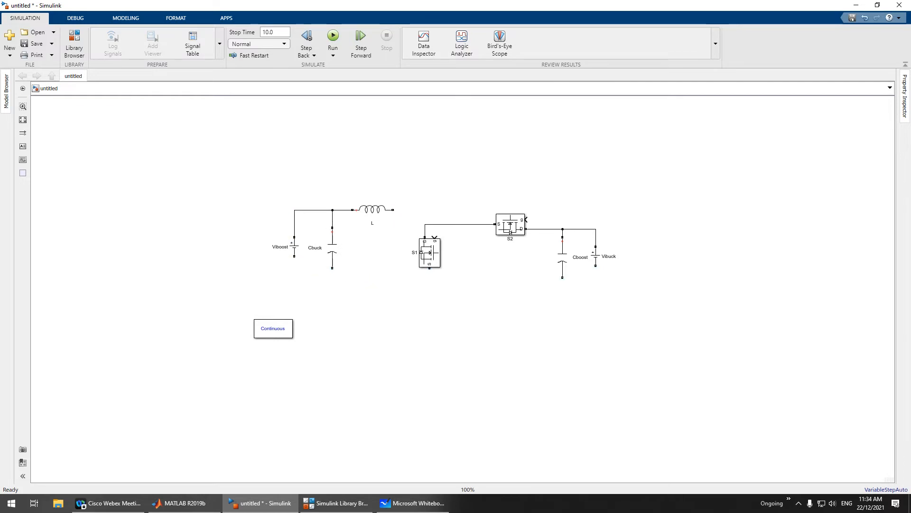
left_click_drag(393, 210, 425, 224)
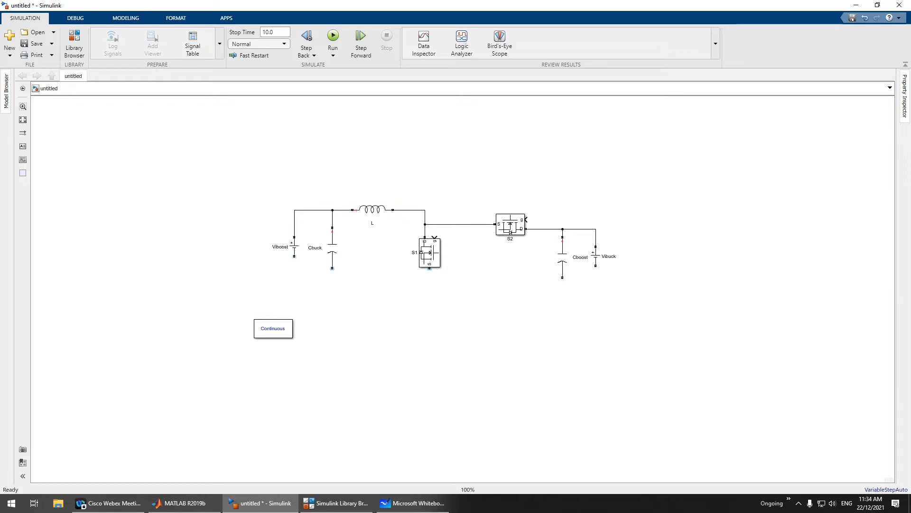
Lower Viboost, Cbuck and L together until L lines up with the S1–S2 wire, and move the powergui block beside Viboost
left_click_drag(234, 185, 379, 267)
left_click_drag(368, 210, 368, 224)
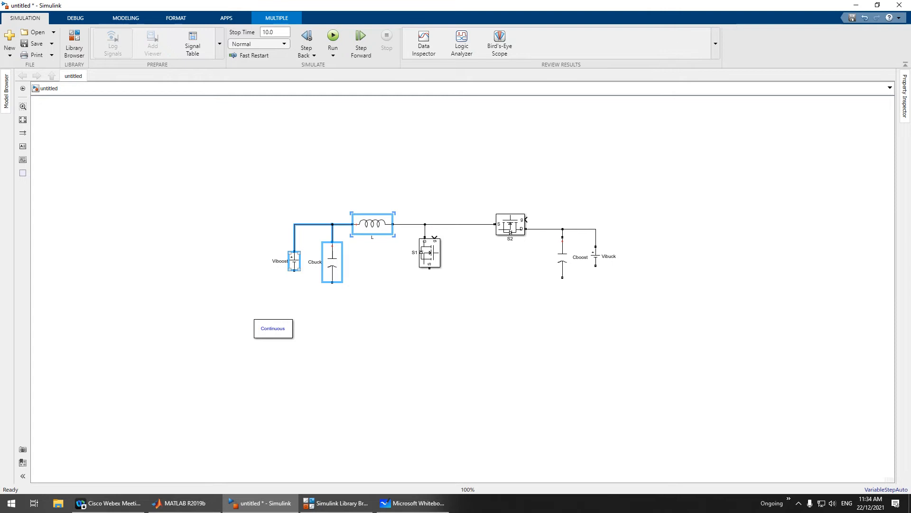
left_click(332, 303)
left_click(259, 334)
left_click_drag(259, 334, 214, 273)
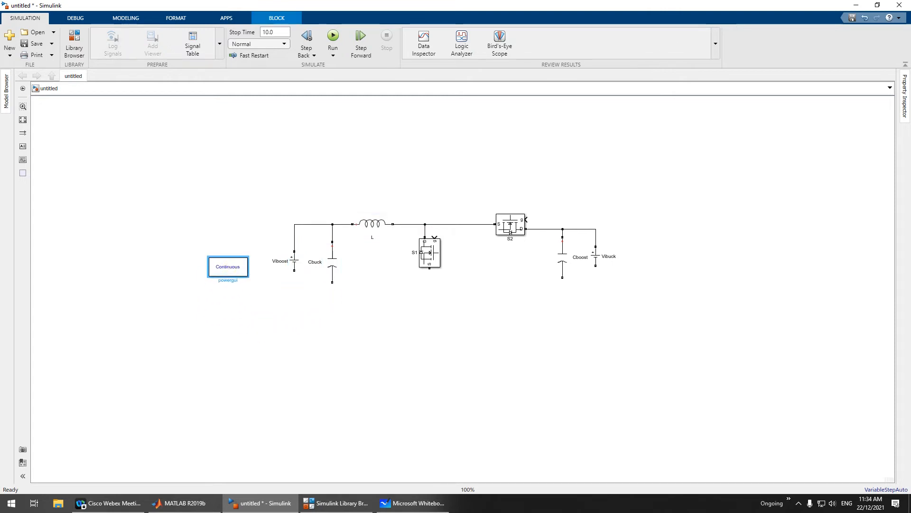
Wire the lower terminals of Cbuck, Viboost, Cboost and Vibuck together with S1's source to form the common return line
left_click_drag(331, 283, 429, 269)
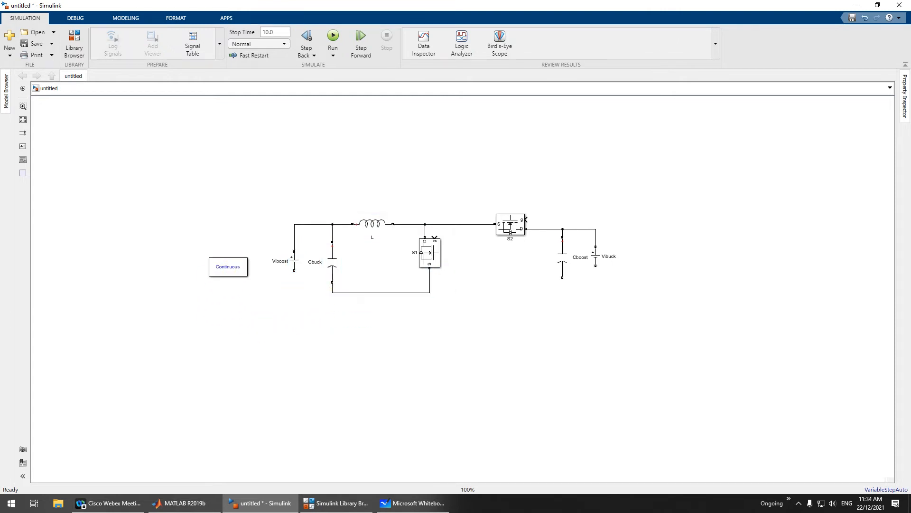
left_click_drag(294, 270, 334, 293)
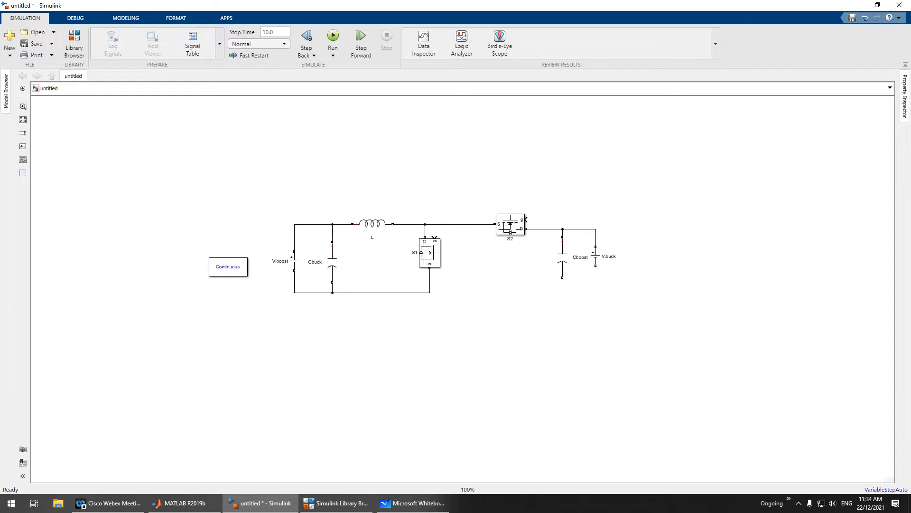
left_click(563, 276)
left_click_drag(563, 278, 430, 293)
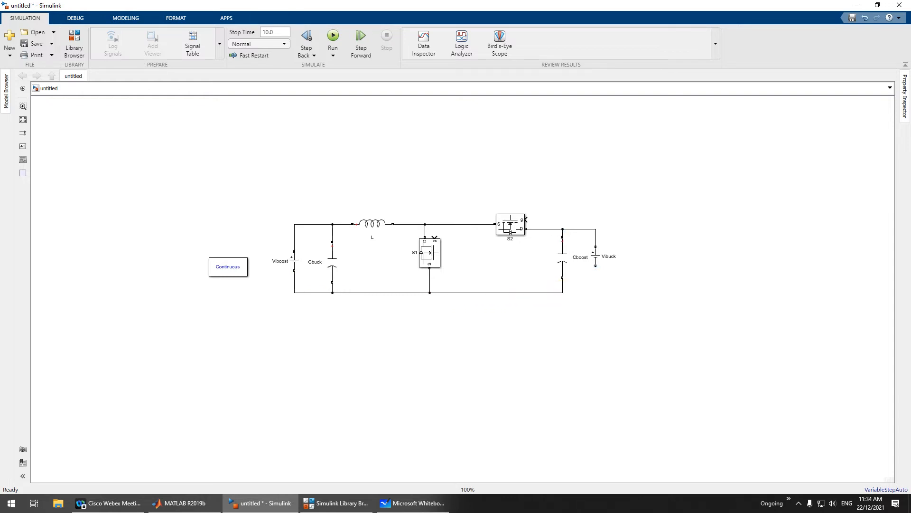
left_click_drag(596, 266, 553, 293)
Move S2, Cboost and Vibuck together closer to S1, keeping their wiring
left_click_drag(504, 170, 667, 348)
left_click_drag(563, 261, 516, 261)
left_click(429, 320)
left_click_drag(263, 204, 338, 301)
mouse_move(332, 261)
left_mouse_down()
mouse_move(344, 261)
mouse_move(332, 261)
left_mouse_up()
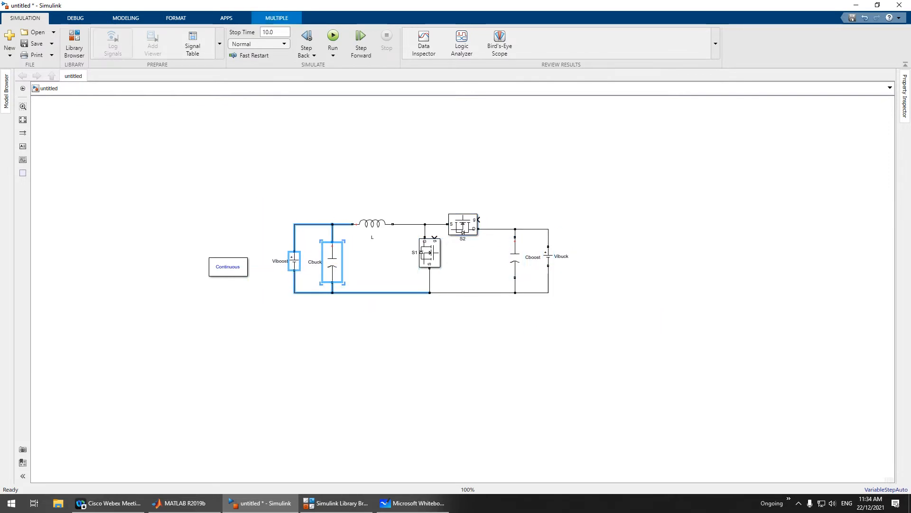
left_click(383, 323)
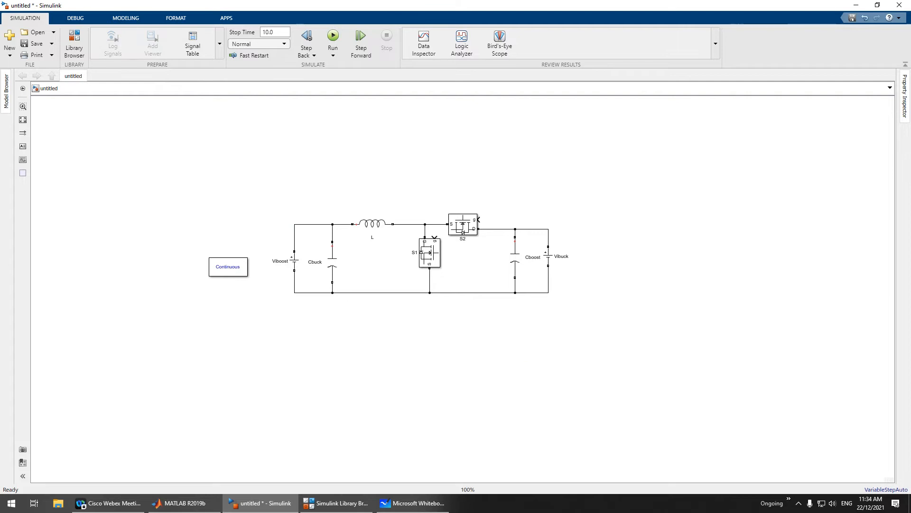
Add a PWM Generator (DC-DC) from the Pulse & Signal Generators library and place it above inductor L
left_click(74, 45)
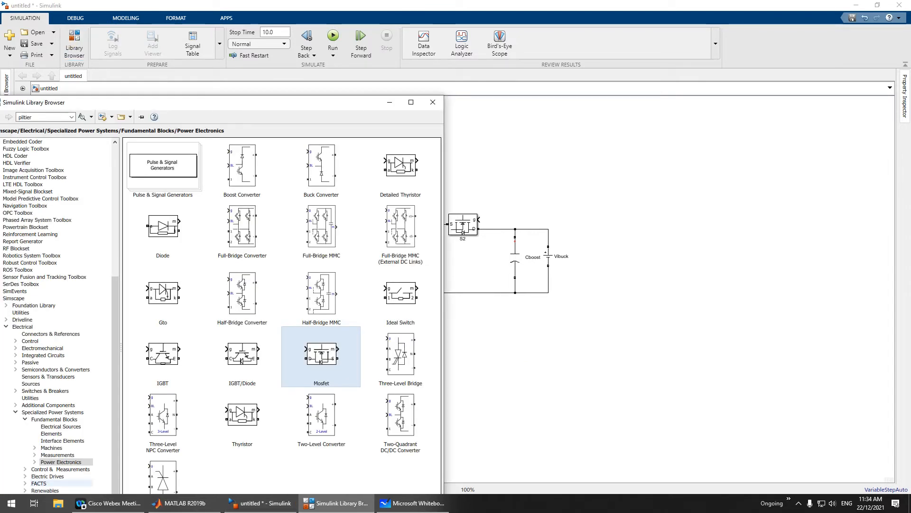
left_click(182, 181)
double_click(183, 182)
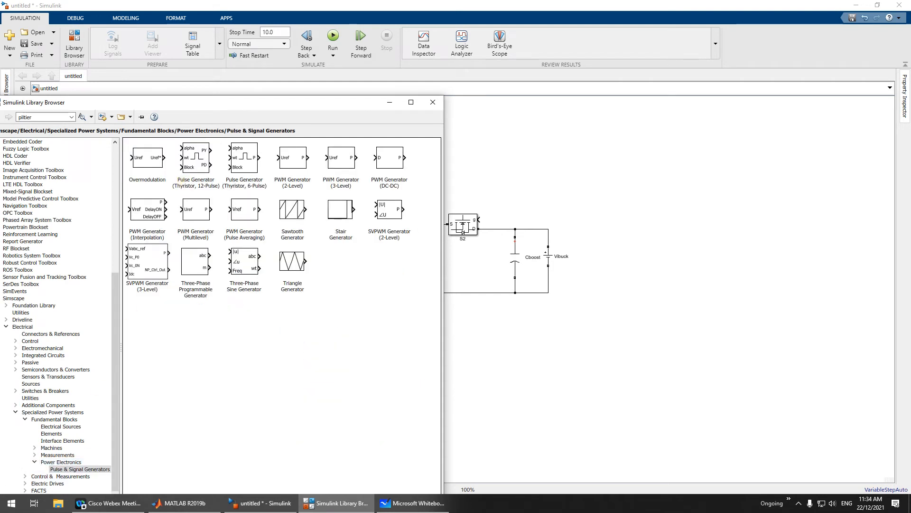
left_click_drag(389, 159, 452, 236)
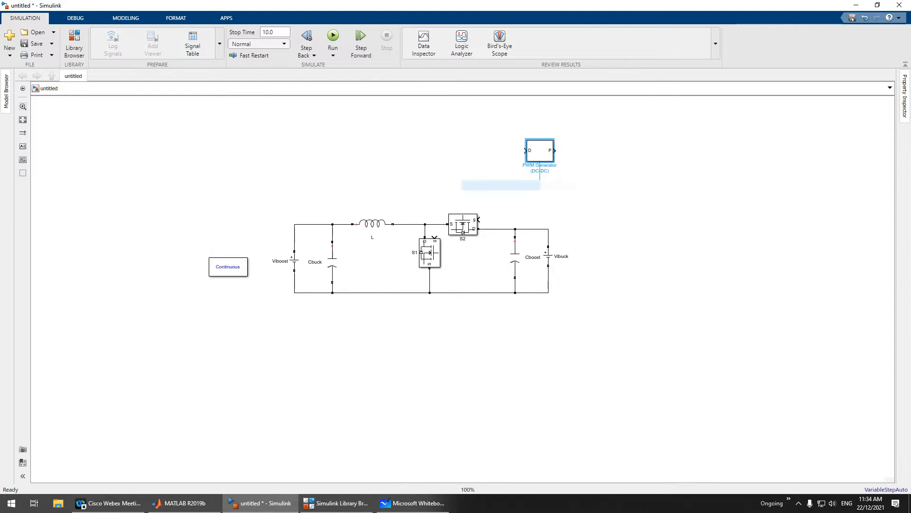
left_click_drag(547, 153, 364, 167)
Check the gate signals of S1 and S2 on the Microsoft Whiteboard sketch, return to Simulink and shift the PWM Generator closer to the circuit
left_click(412, 503)
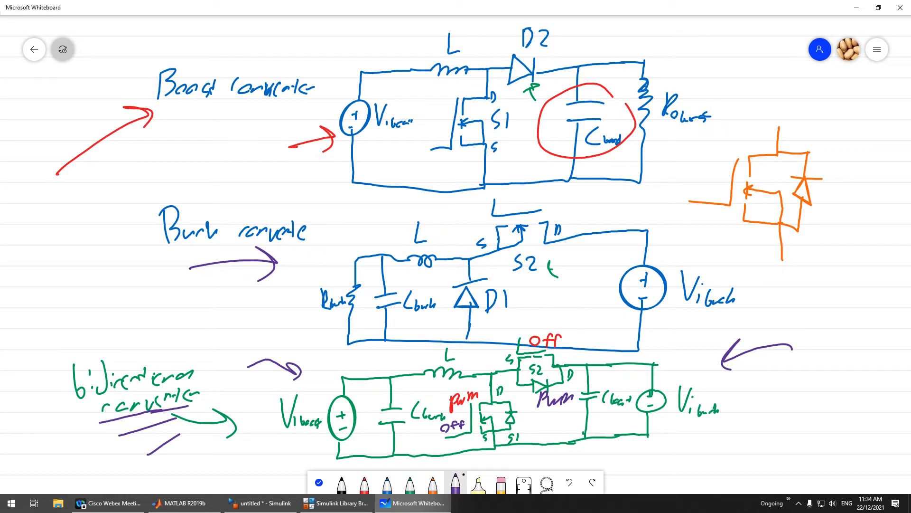
key("alt+Tab")
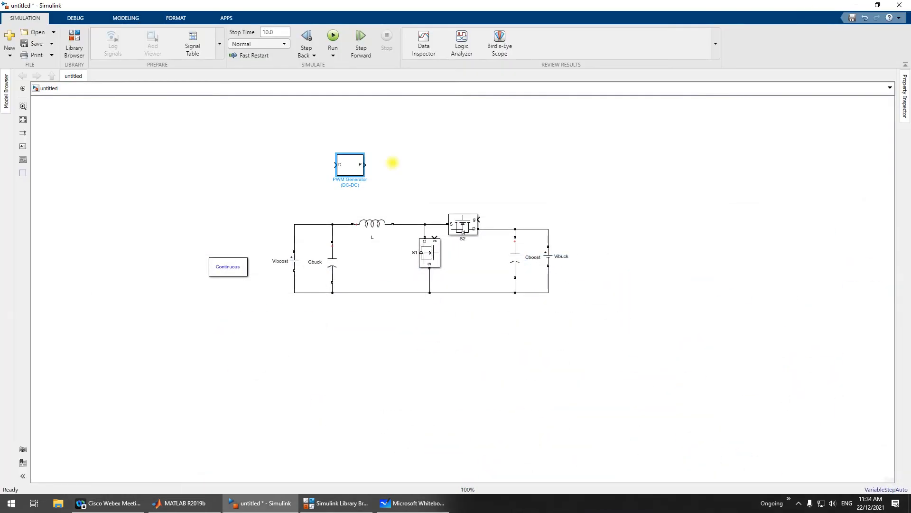
left_click(393, 162)
left_click_drag(350, 166, 343, 175)
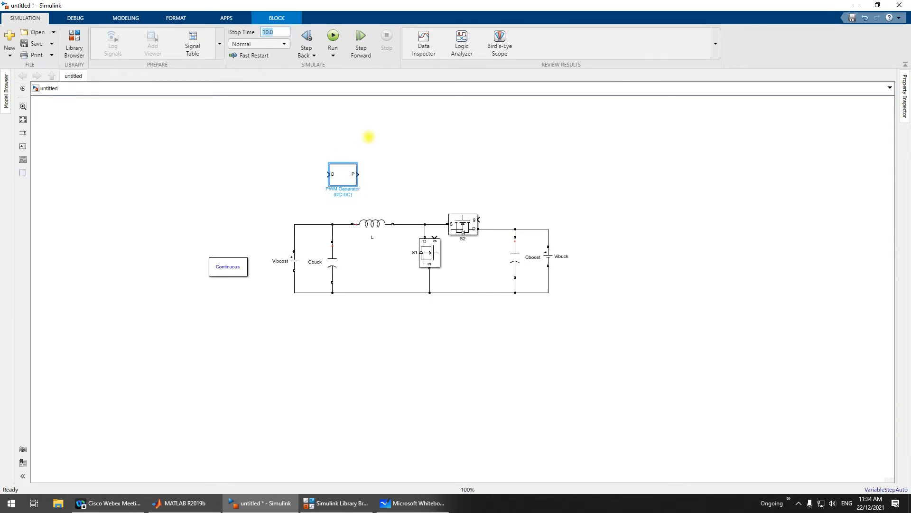
left_click(368, 136)
Add a Multiport Switch from the Signal Routing library above S2
left_click(74, 44)
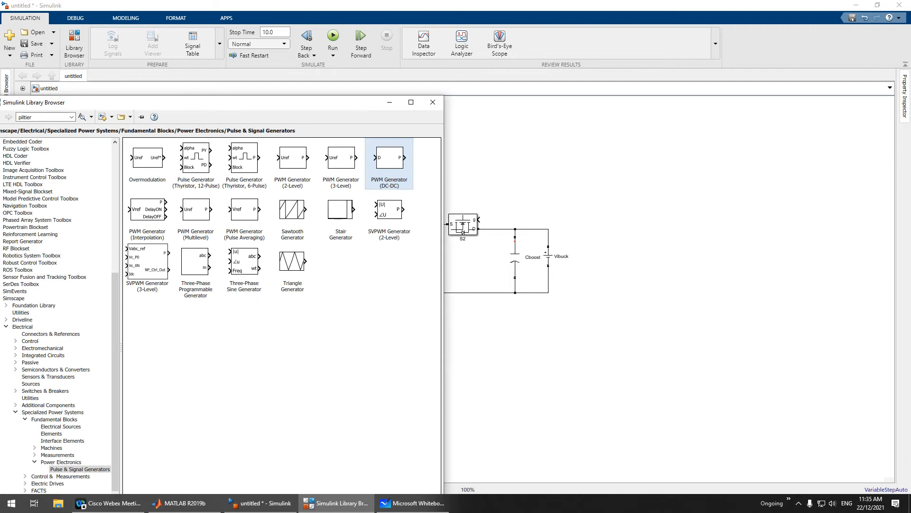
scroll(57, 284, "up", 11)
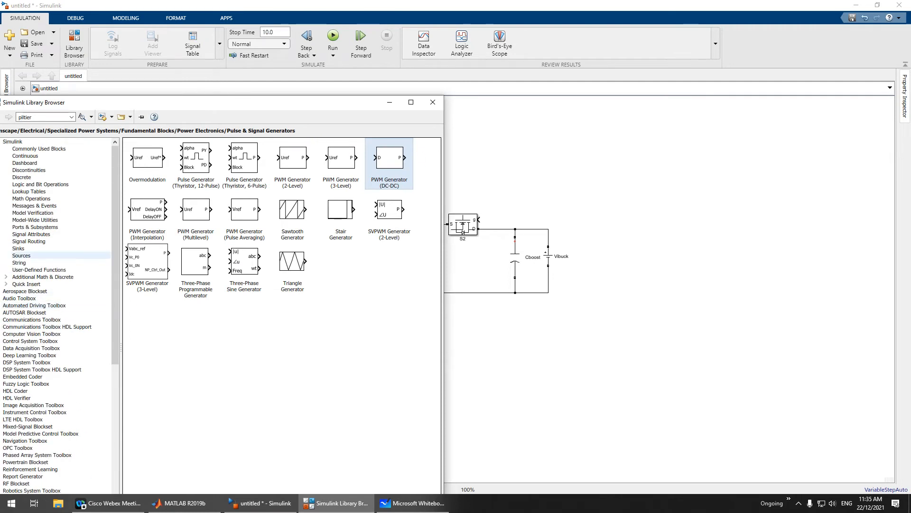
left_click(64, 255)
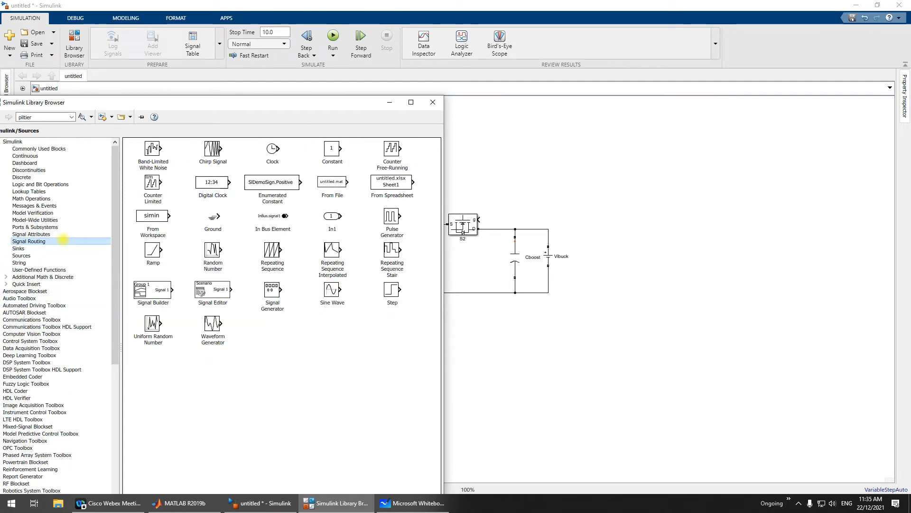
left_click(28, 241)
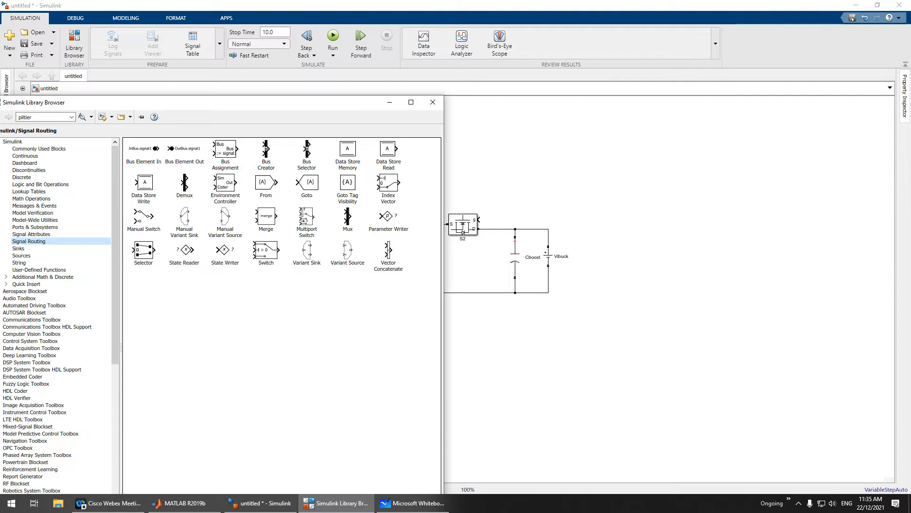
left_click(307, 216)
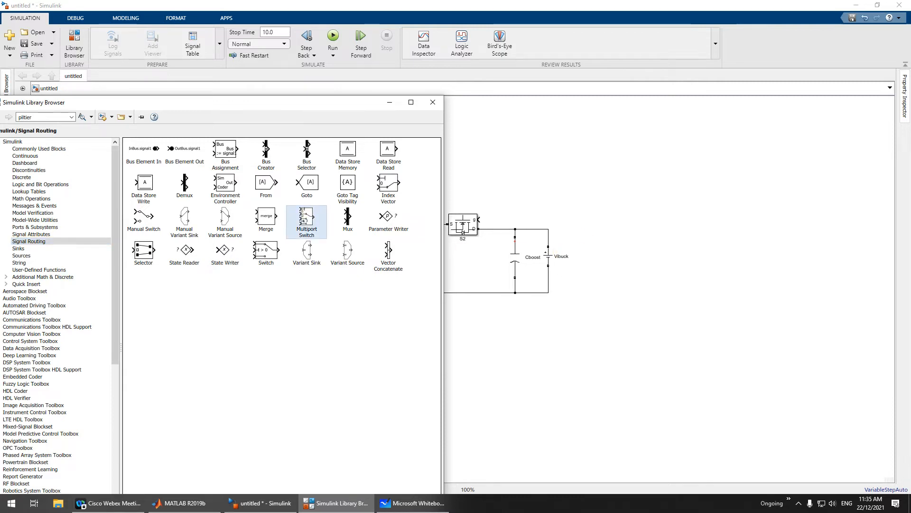
left_click_drag(306, 216, 459, 163)
Set the Multiport Switch's number of data ports to 2
double_click(459, 163)
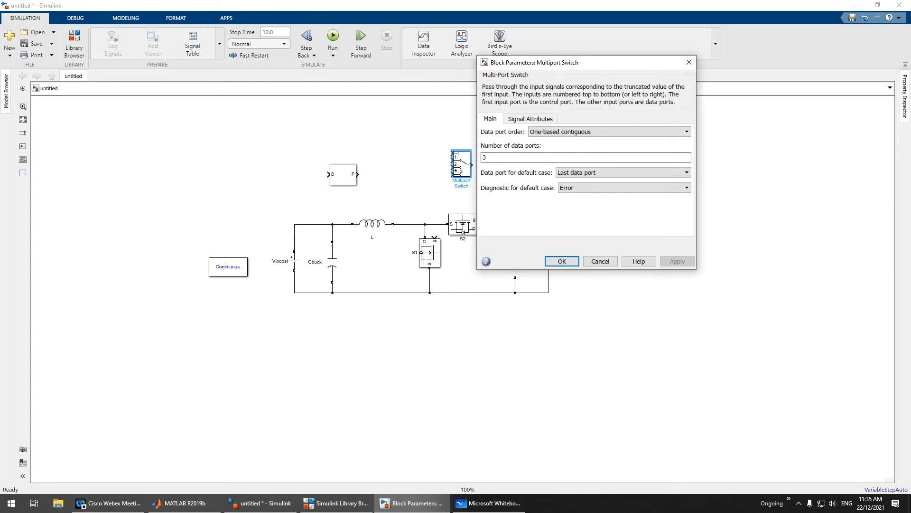
double_click(530, 158)
type("2")
key("Return")
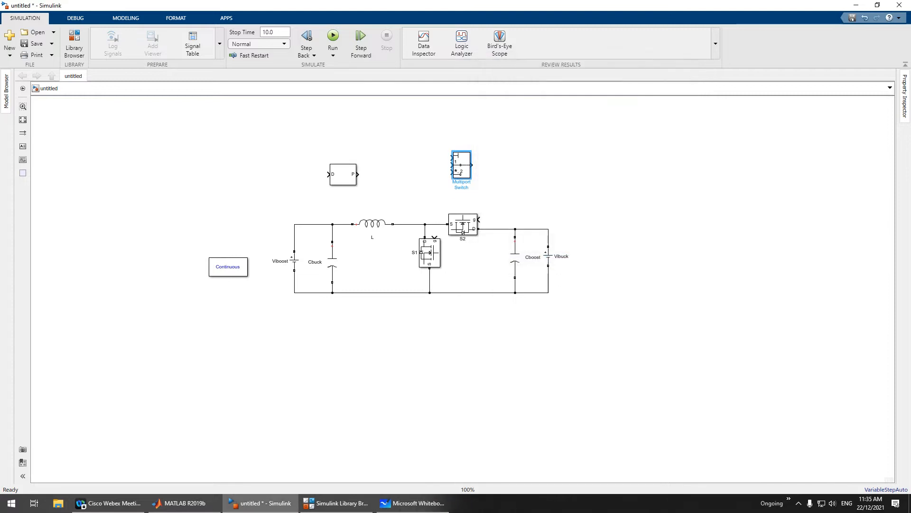
Wire the Multiport Switch's output to S2's gate, and place a copy of the switch wired to S1's gate
left_click(496, 164)
left_click_drag(343, 174, 380, 164)
left_click(461, 167)
left_click_drag(461, 165, 481, 219)
left_click(458, 191)
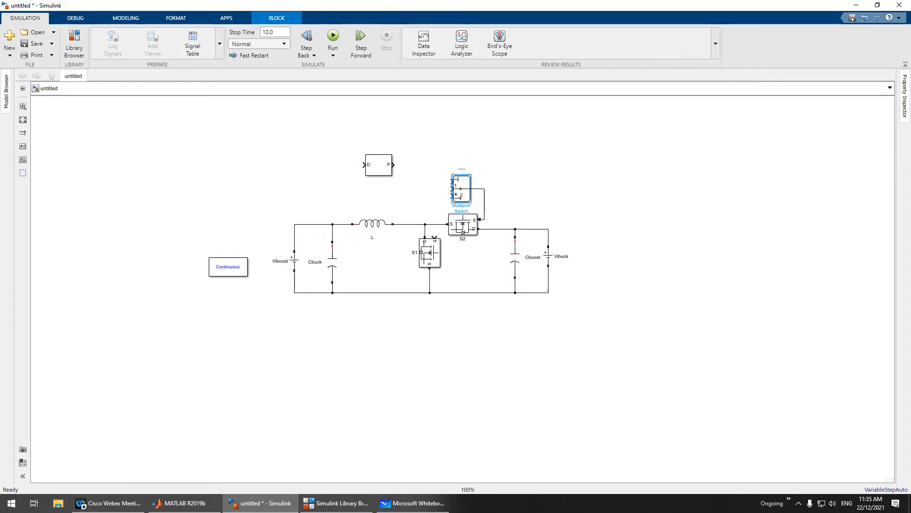
left_click_drag(461, 195, 436, 236)
Arrange Simulink and Microsoft Whiteboard side by side, with the whole model and the bidirectional converter sketch in view
left_click_drag(482, 3, 1, 146)
left_click(697, 192)
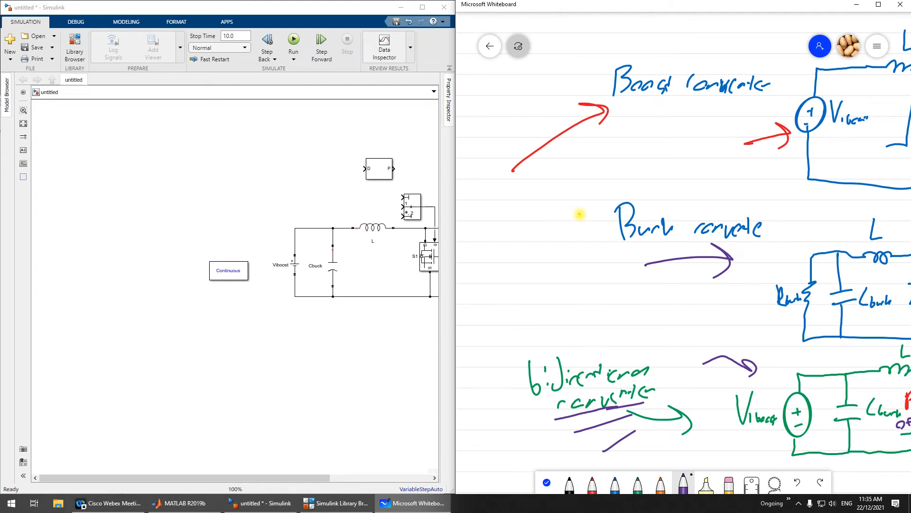
scroll(580, 214, "down", 3)
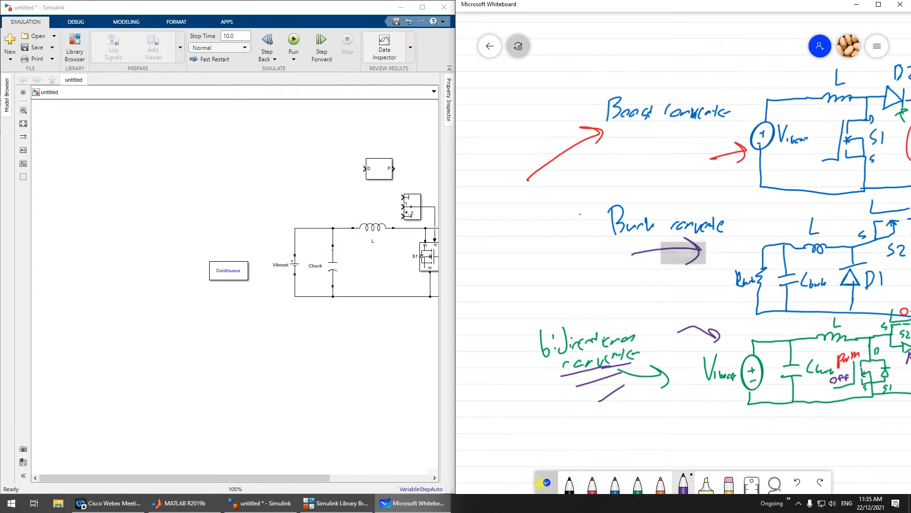
left_click(547, 483)
left_click_drag(637, 427, 471, 393)
scroll(660, 417, "up", 2)
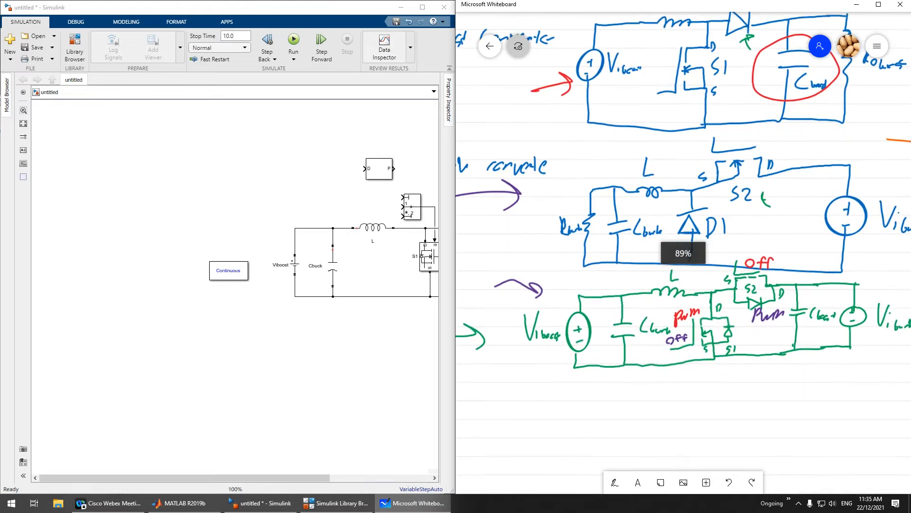
scroll(750, 405, "down", 3)
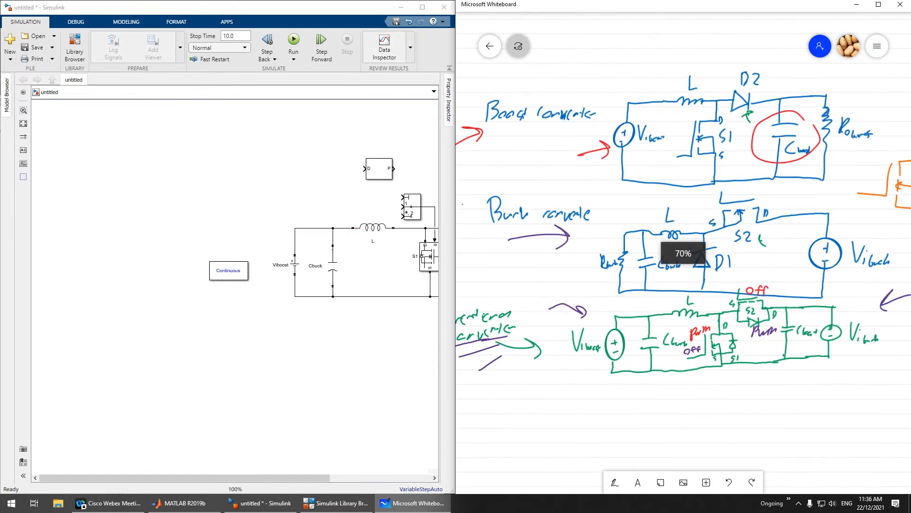
left_click_drag(356, 356, 216, 399)
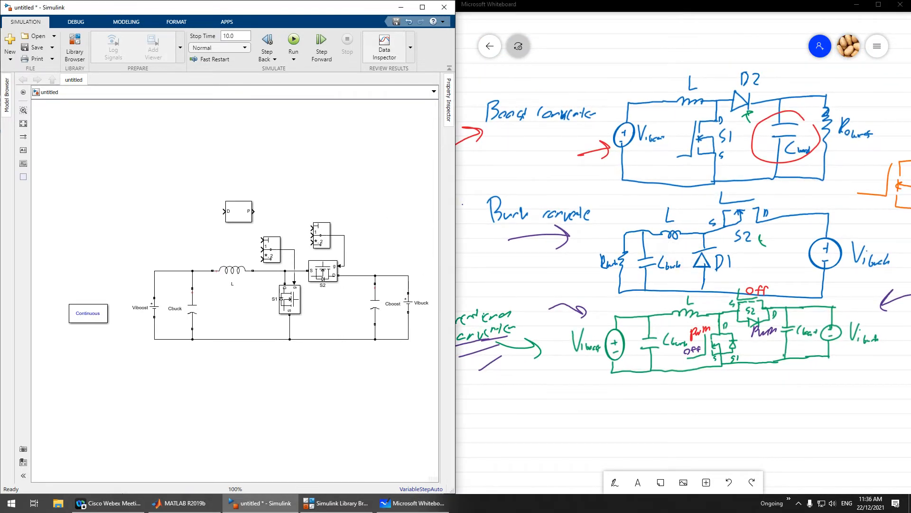
Add a Constant block from the Simulink Sources library to the model
left_click(74, 45)
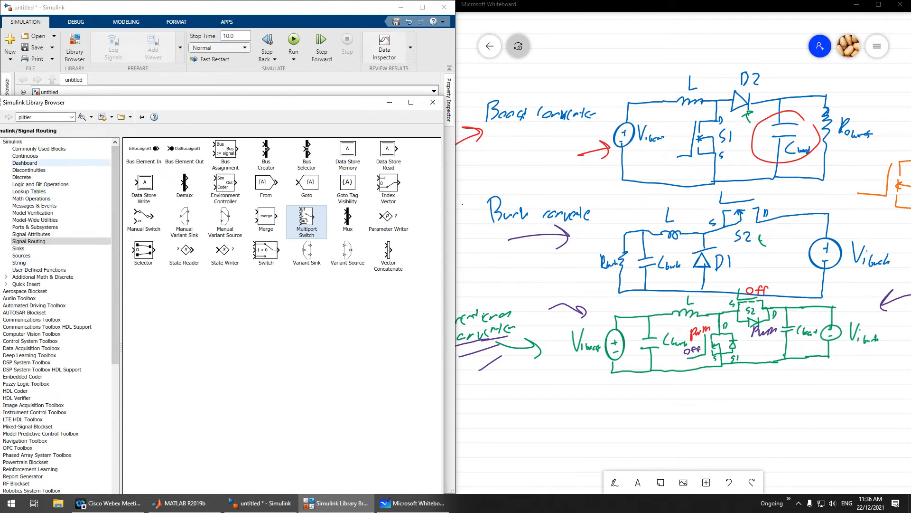
left_click(25, 156)
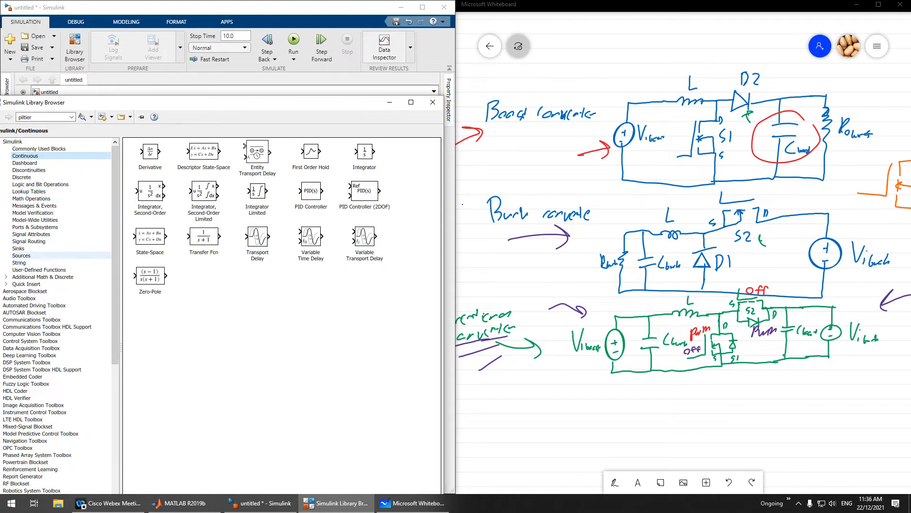
left_click(19, 262)
left_click(38, 270)
left_click(18, 249)
left_click(21, 255)
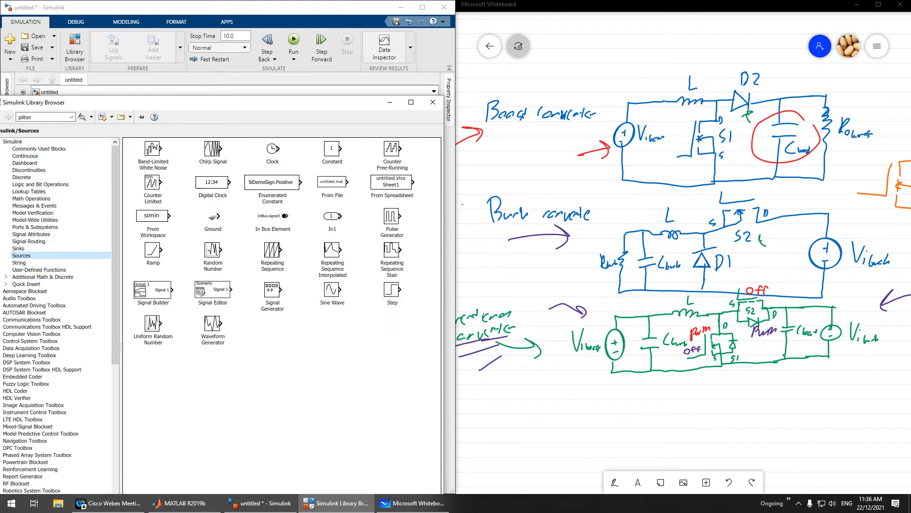
right_click(333, 159)
left_click(351, 169)
left_click(390, 103)
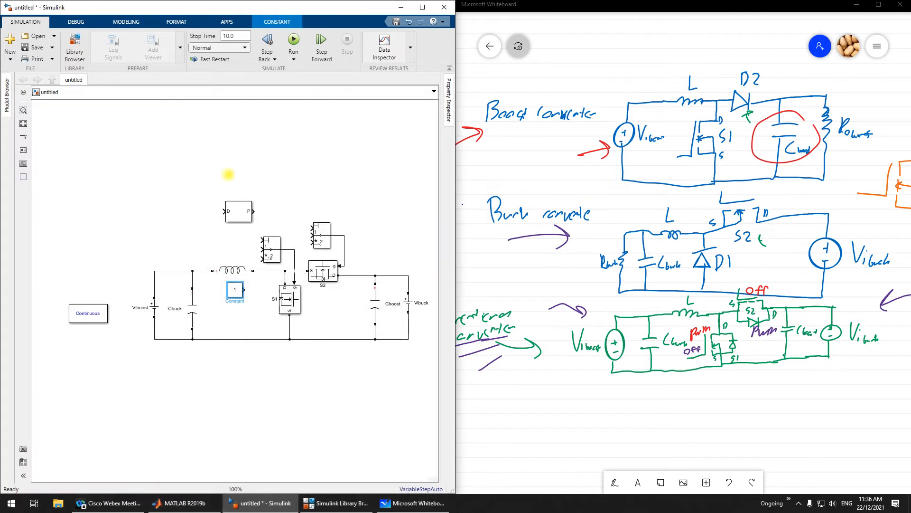
Place the Constant beside the Multiport Switches, widen it and wire it to the control inputs of both switches
left_click_drag(234, 290, 247, 197)
left_click_drag(222, 237, 227, 238)
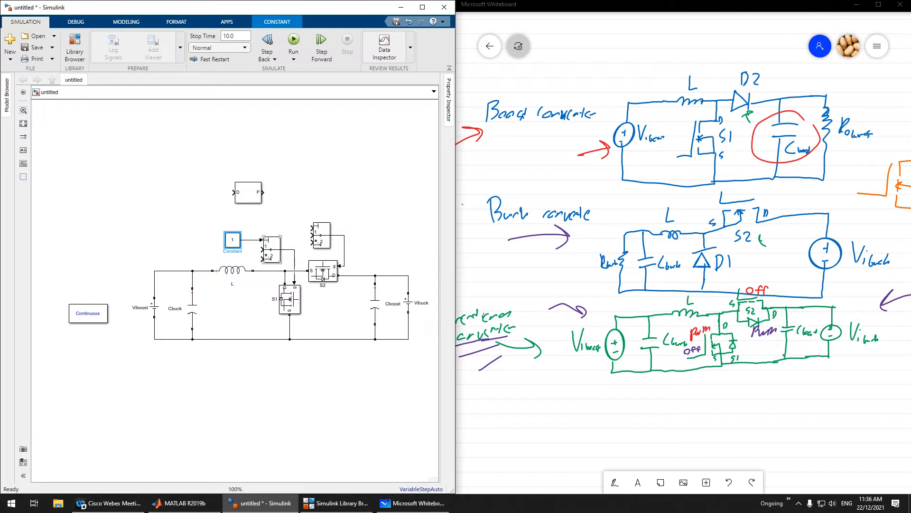
left_click_drag(312, 228, 249, 240)
left_click(233, 239)
mouse_move(225, 247)
left_mouse_down()
mouse_move(203, 247)
mouse_move(240, 246)
mouse_move(223, 231)
left_mouse_up()
Rename the Constant block as "1=Buck, 2=Boost" and move the PWM Generator directly above it
double_click(228, 242)
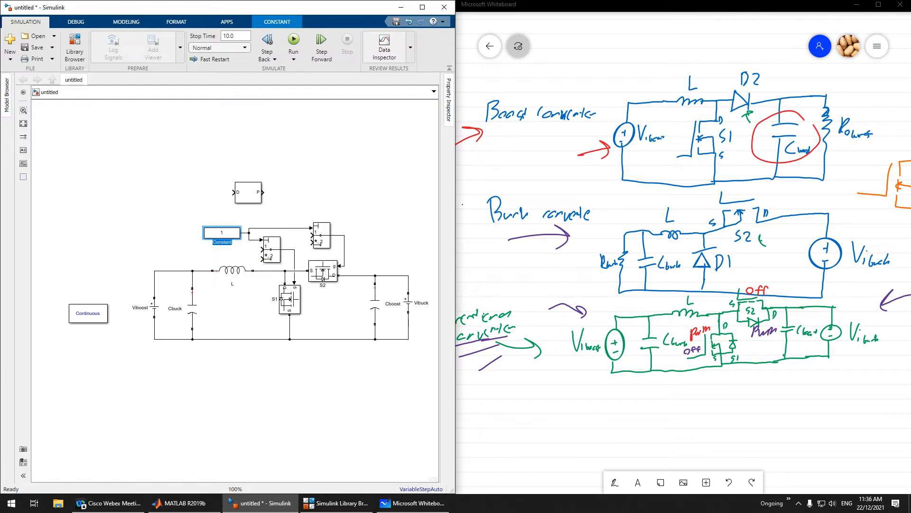
type("I=")
type("Buck, 2")
type("=")
type("Boost")
left_click_drag(249, 195, 222, 205)
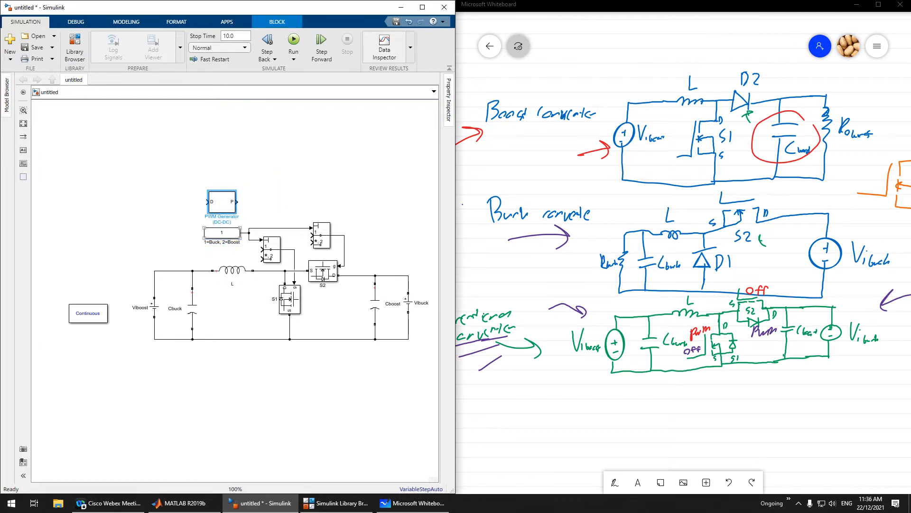
Add a Constant block from the Simulink Sources library beside the PWM Generator's input and name it "D"
left_click(75, 47)
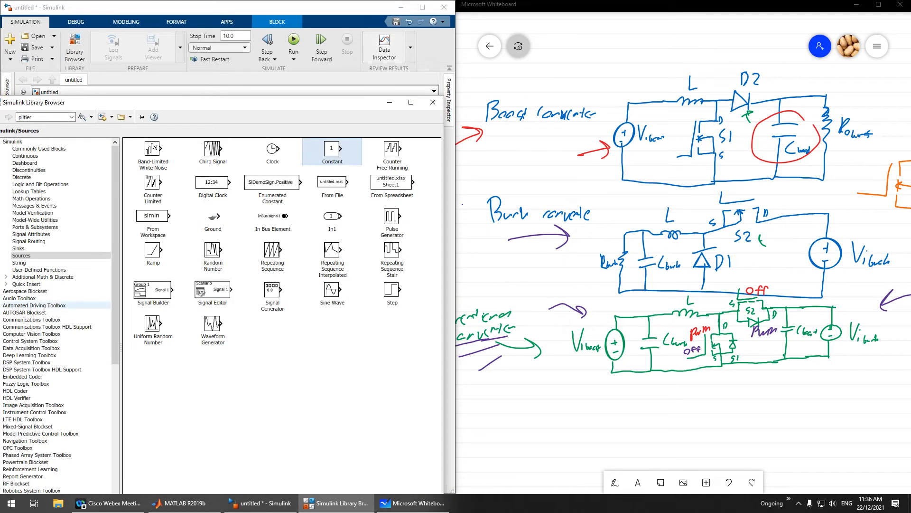
left_click(32, 262)
left_click(30, 255)
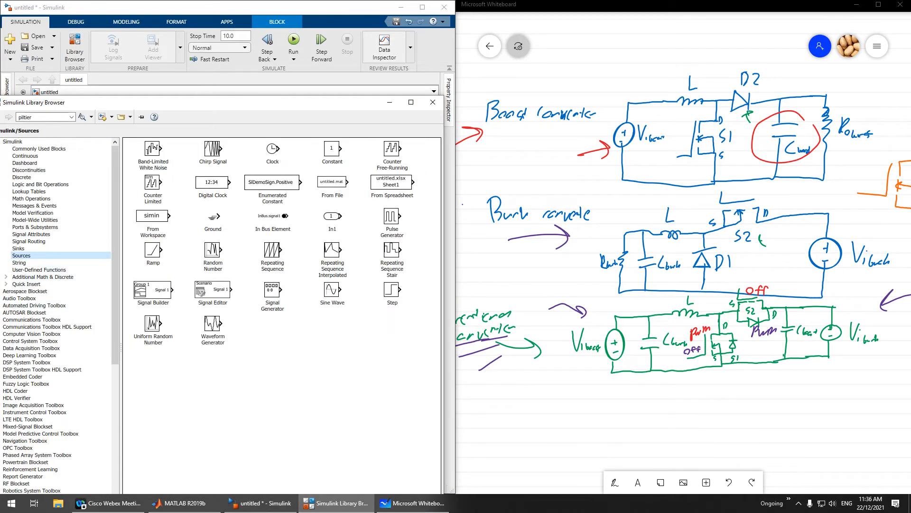
right_click(334, 156)
left_click(371, 160)
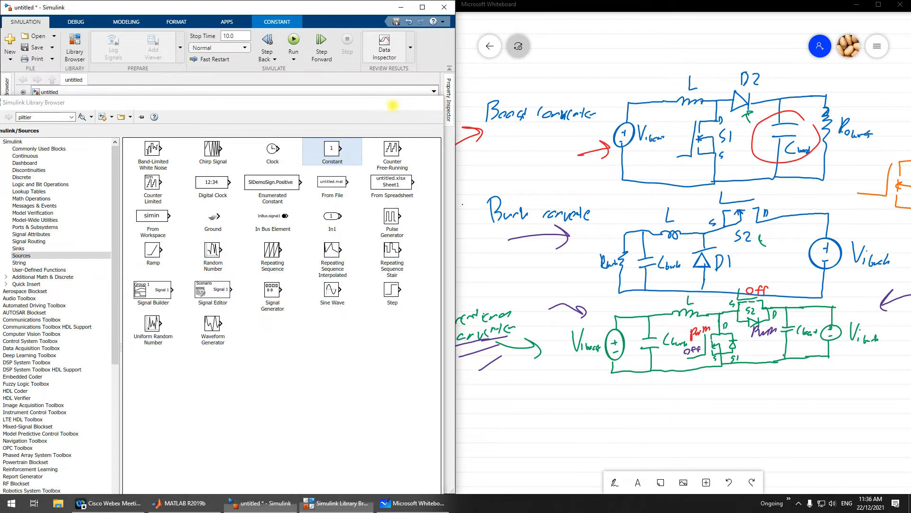
left_click_drag(235, 290, 183, 210)
type("D")
left_click(193, 222)
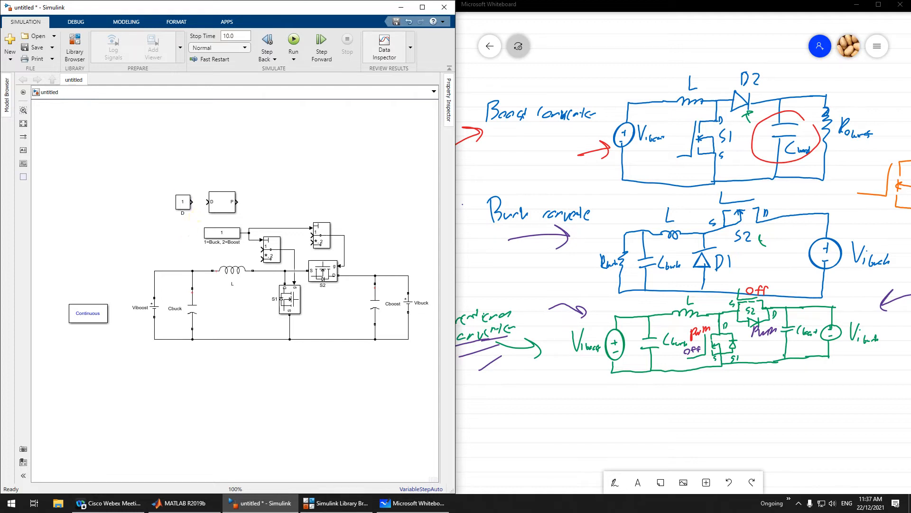
Wire Constant D to the PWM Generator, and its output to the S2 switch's first data input and the S1 switch's second
left_click_drag(192, 202, 208, 202)
left_click_drag(236, 202, 312, 234)
left_click(222, 233)
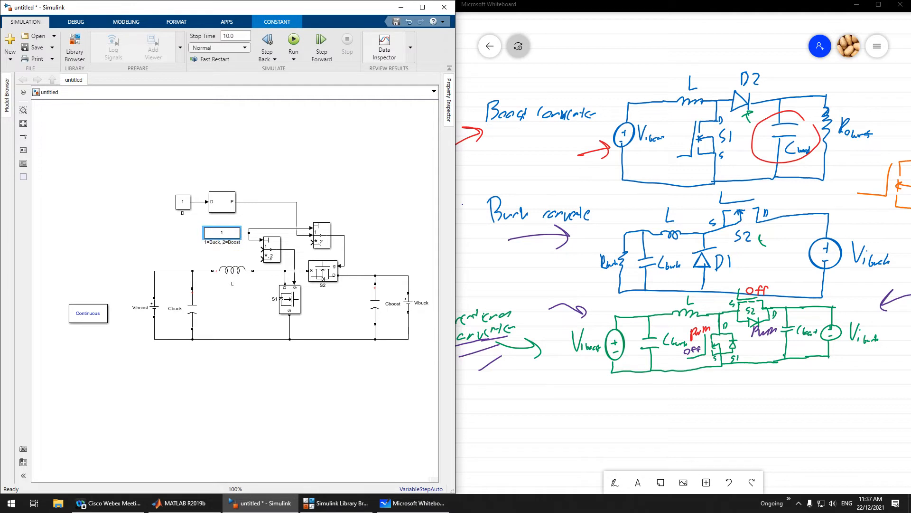
left_click_drag(262, 259, 255, 202)
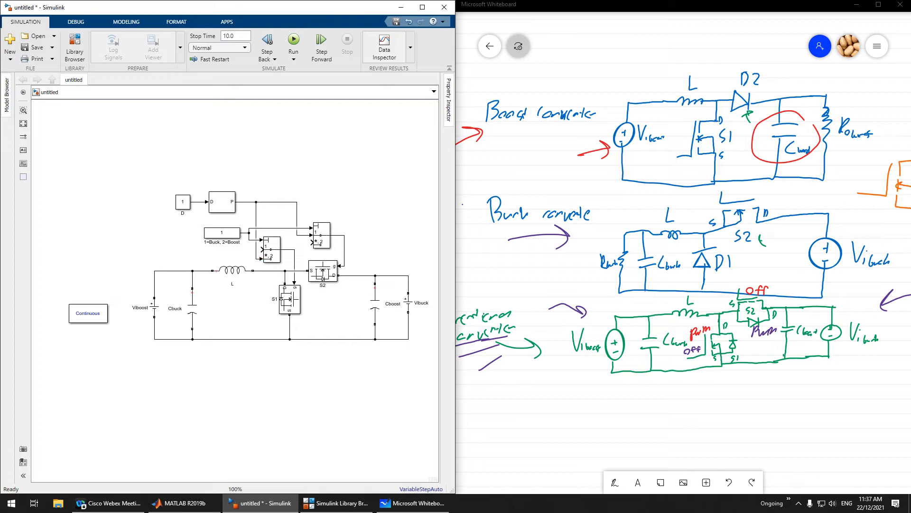
Move Constant D and the PWM Generator together slightly down, closer to the buck/boost selection constant
left_click_drag(148, 180, 221, 210)
left_click_drag(283, 202, 283, 212)
left_click(153, 242)
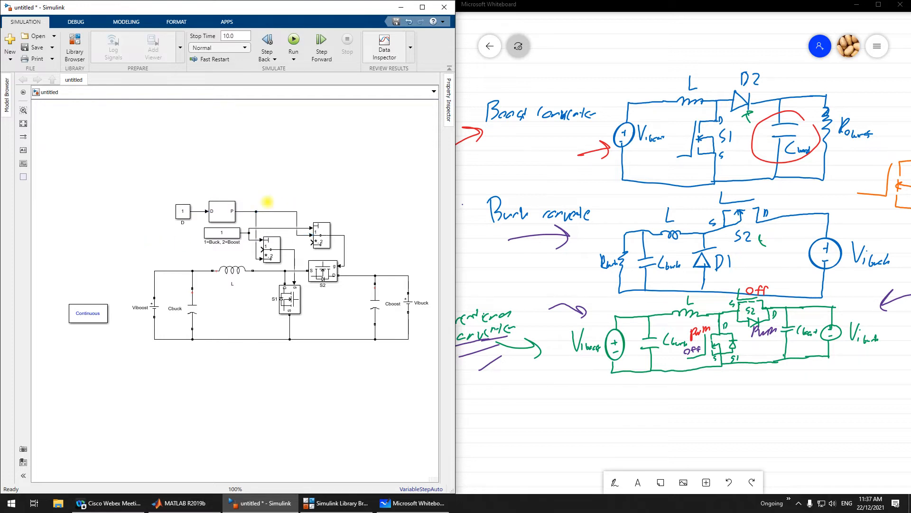
Shrink the buck/boost selection constant to the size of D and split its name into two lines, "1=Buck" and "2=Boost"
left_click_drag(222, 232, 190, 237)
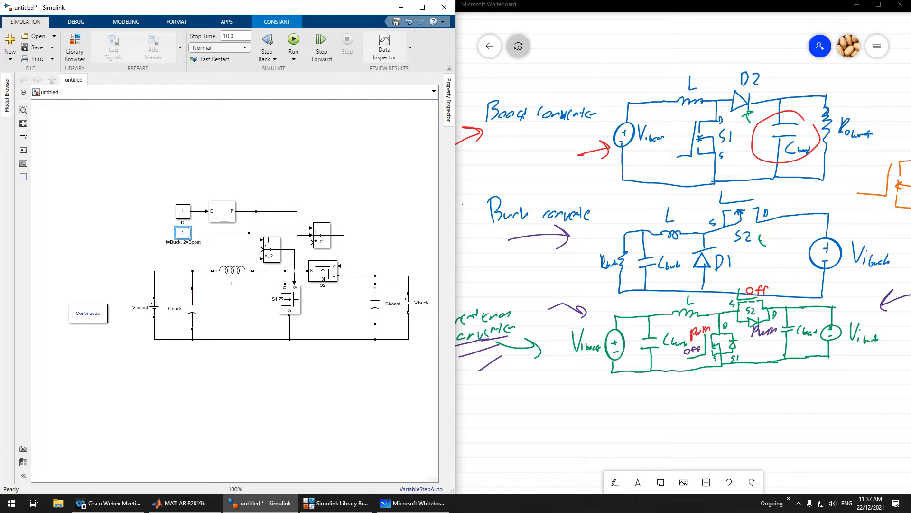
key("BackSpace")
key("BackSpace")
key("Return")
left_click(225, 244)
Set the constant value of D to 0.4 and save the model
double_click(182, 211)
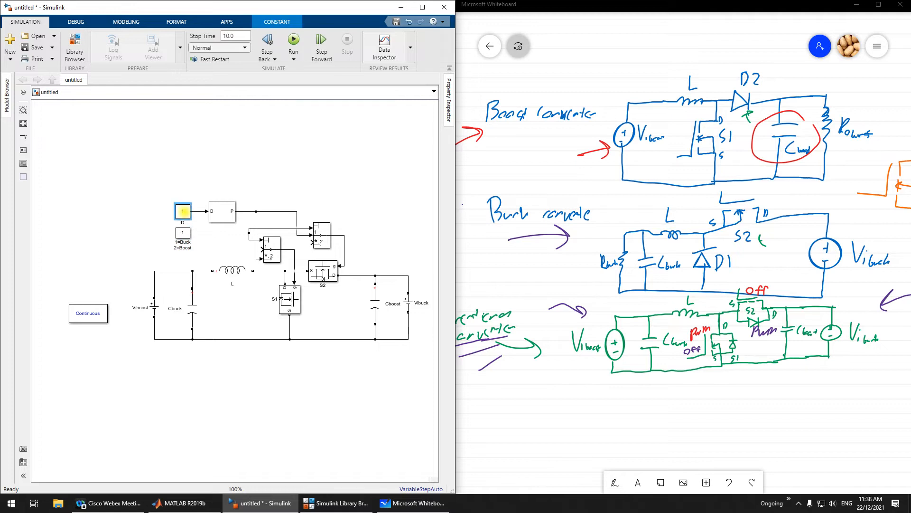
type("0.4")
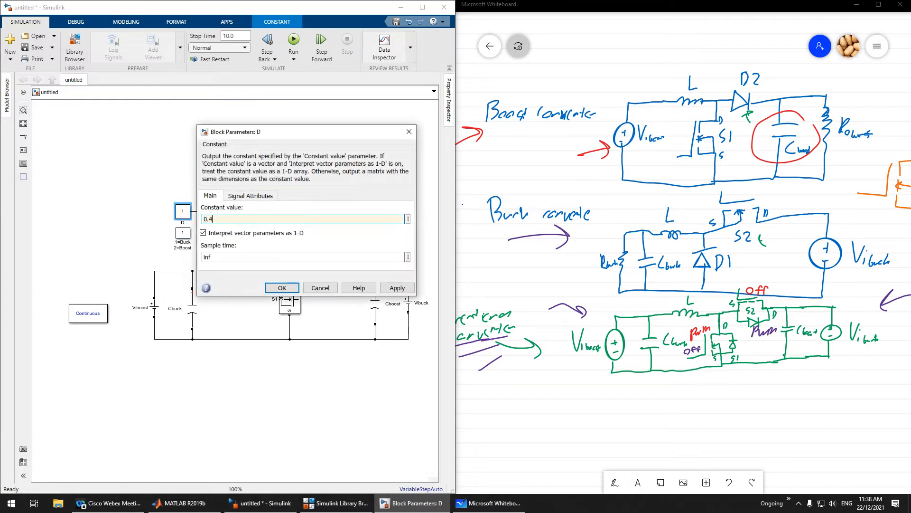
key("Return")
key("ctrl+s")
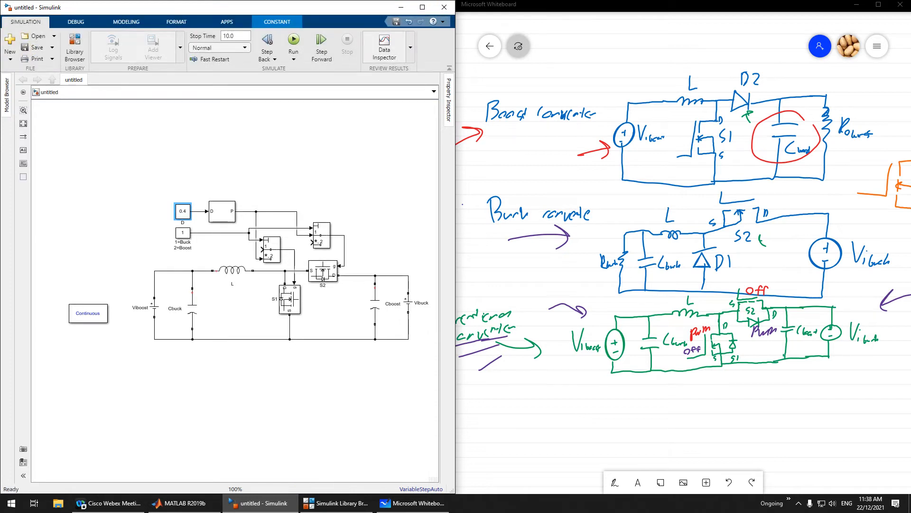
left_click(37, 47)
Bring up the Simulink Library Browser and place it beside the model window, over the whiteboard
left_click(332, 502)
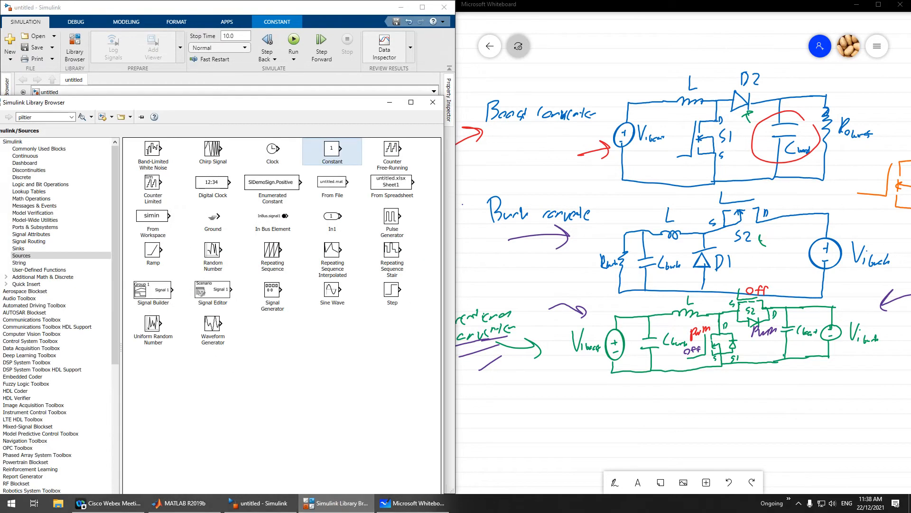
left_click_drag(270, 99, 910, 134)
left_click_drag(854, 133, 544, 55)
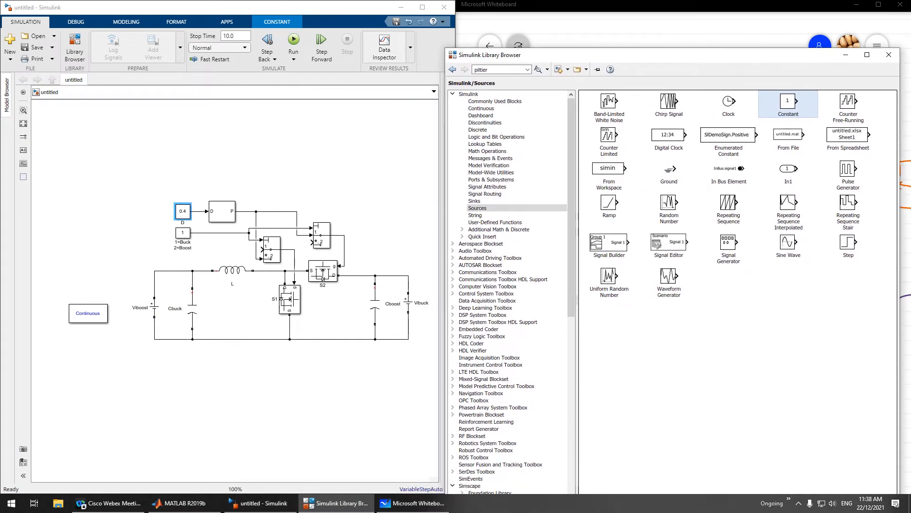
Add a Current Measurement block from the Specialized Power Systems Measurements library to the model
scroll(508, 332, "down", 11)
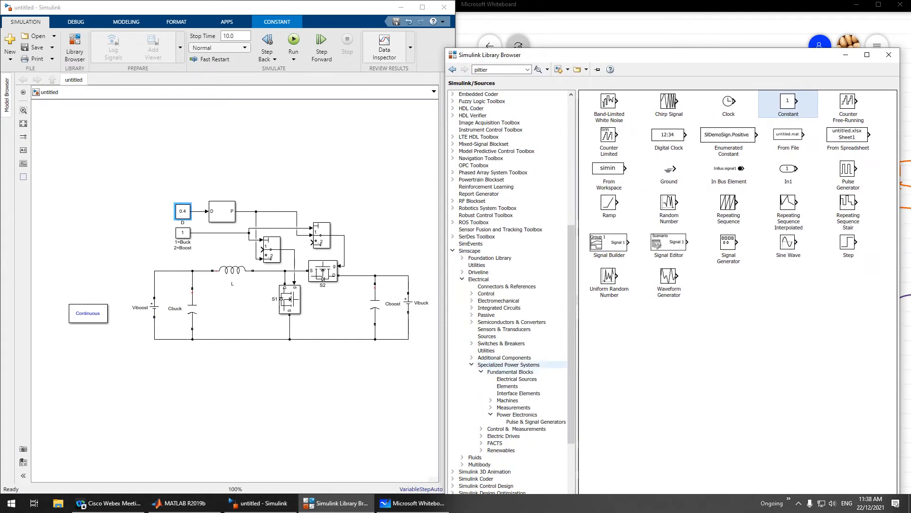
left_click(487, 336)
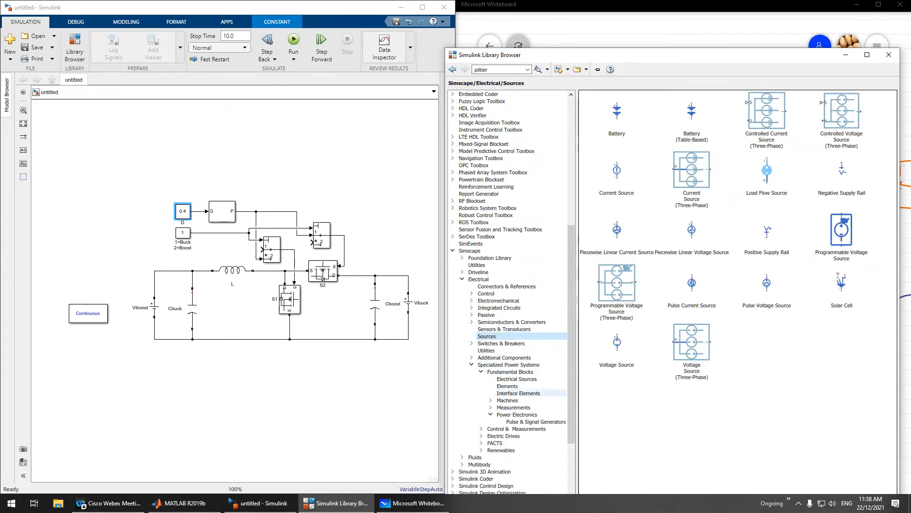
left_click(519, 393)
left_click(513, 407)
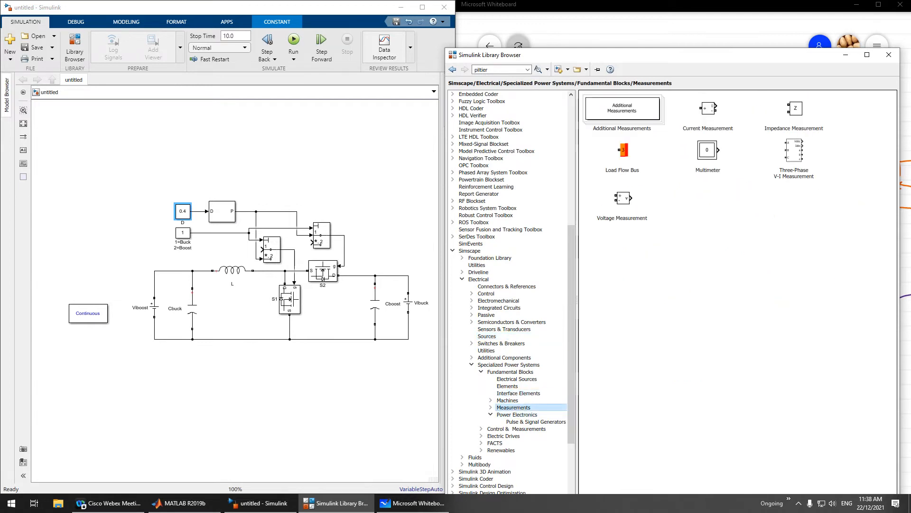
left_click(520, 415)
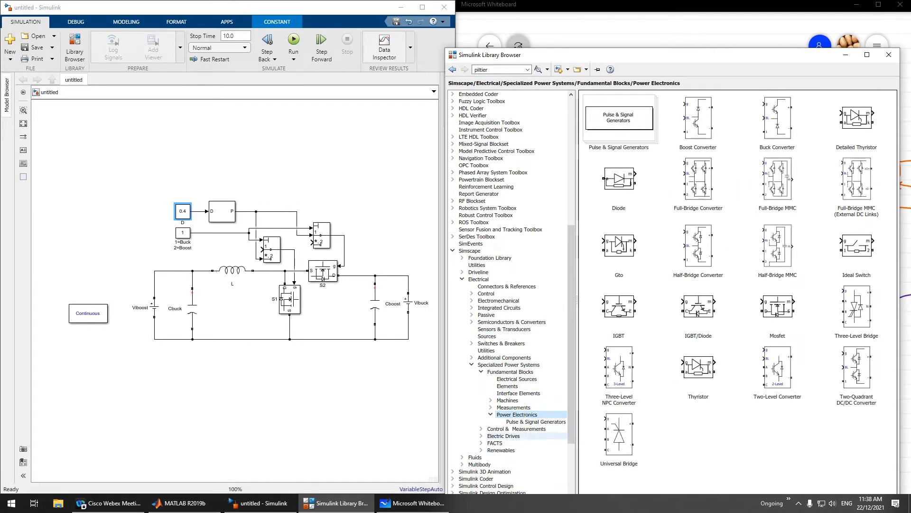
left_click(510, 372)
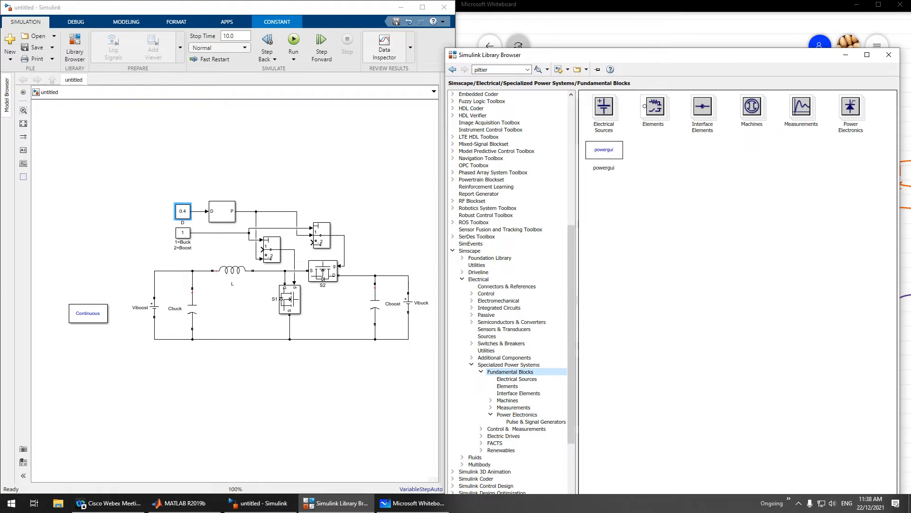
double_click(801, 111)
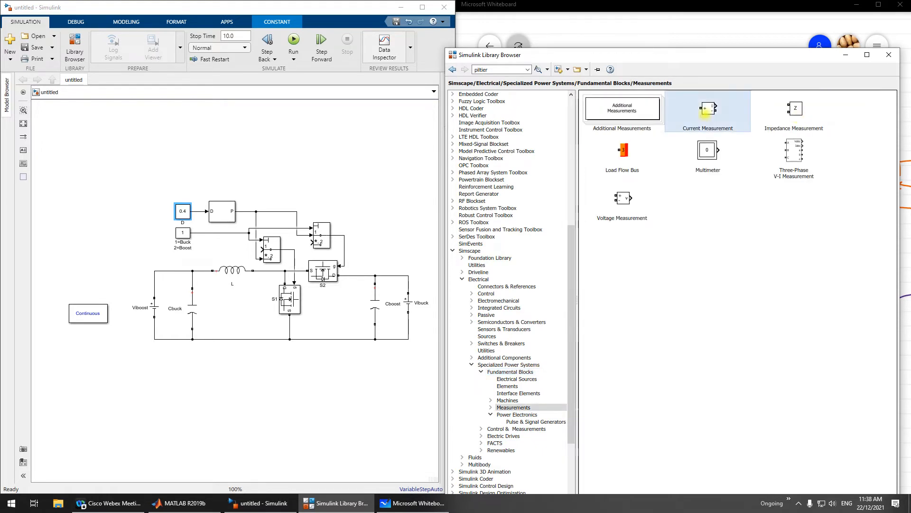
left_click_drag(700, 121, 309, 181)
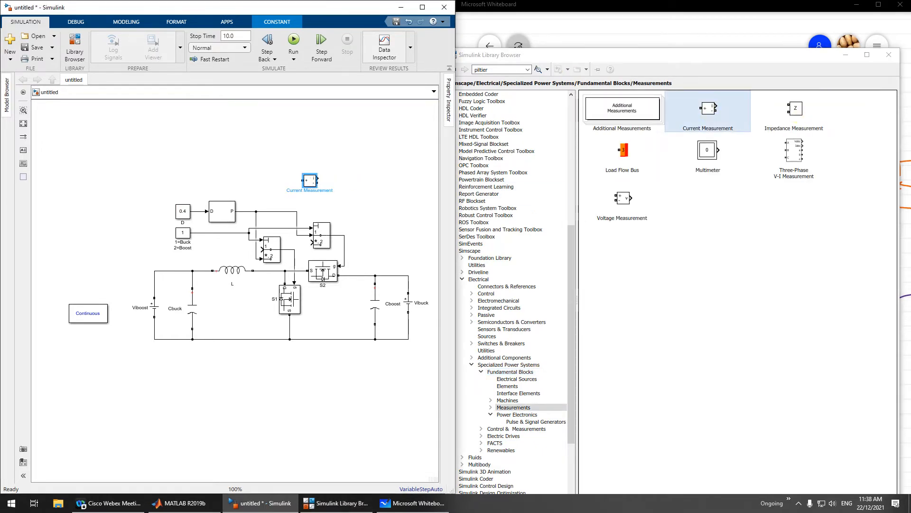
Insert the Current Measurement block into the wire between Cboost and Vibuck and save the model
mouse_move(408, 303)
left_mouse_down()
mouse_move(408, 315)
mouse_move(408, 303)
left_mouse_up()
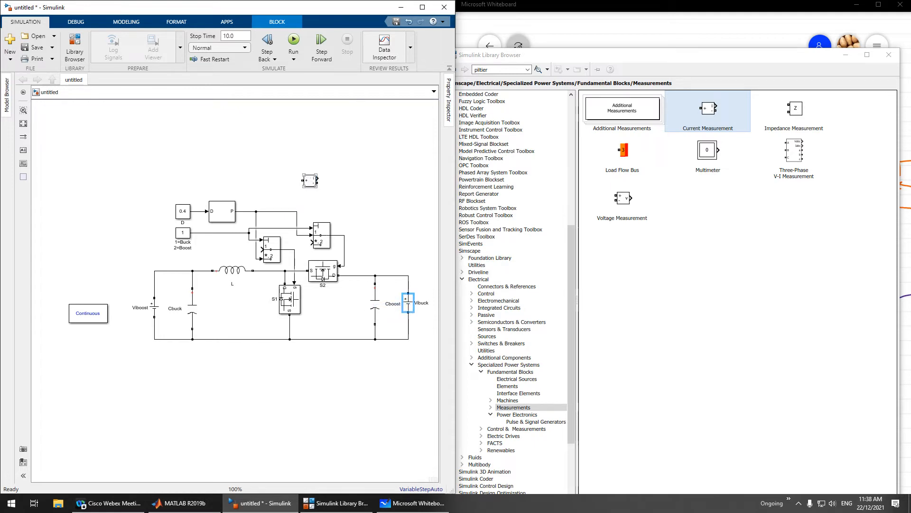
left_click_drag(310, 180, 395, 276)
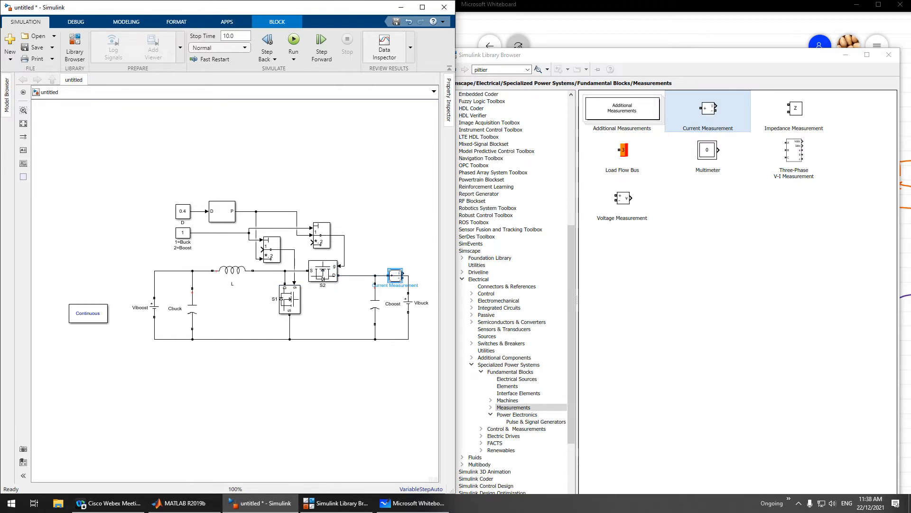
left_click(386, 279)
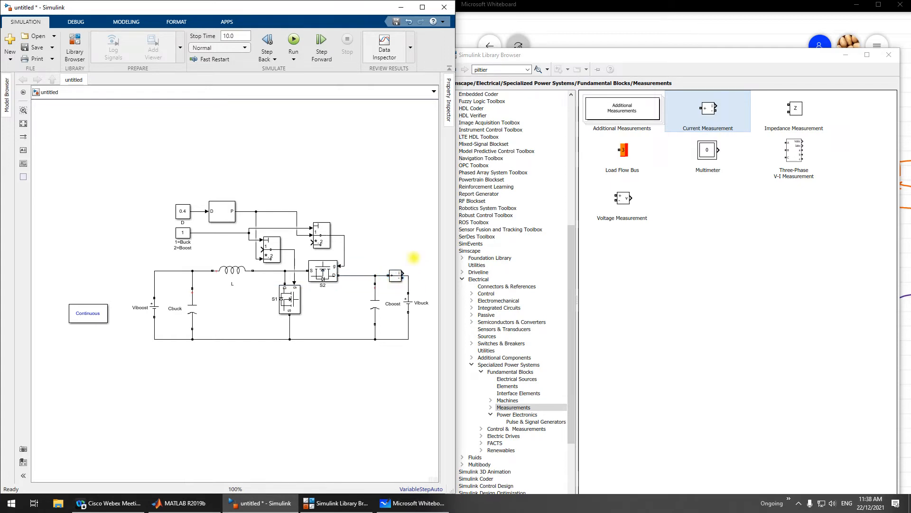
scroll(377, 242, "up", 1)
scroll(376, 242, "down", 2)
scroll(388, 278, "up", 2)
key("ctrl+s")
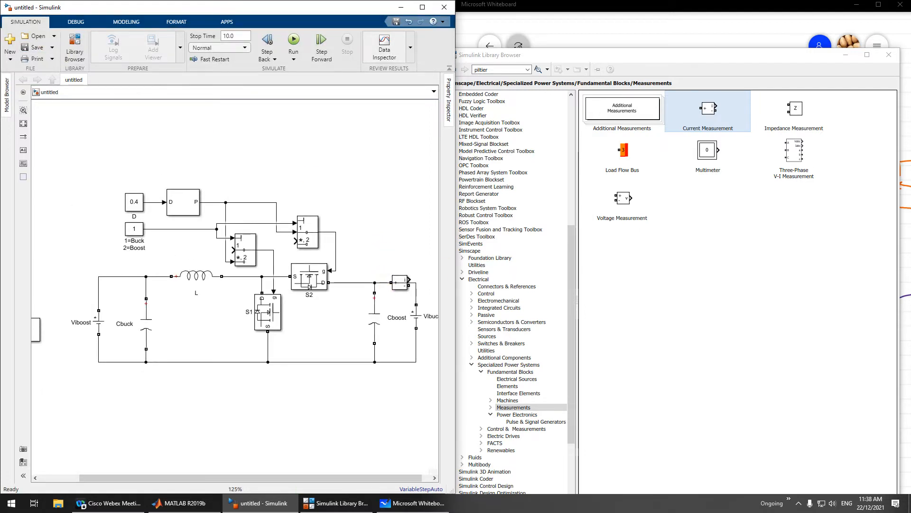
Flip the Current Measurement block and reconnect it between Vibuck and Cboost with its positive terminal facing Vibuck
left_click_drag(390, 282, 394, 232)
left_click(402, 232)
key("ctrl+i")
left_click_drag(403, 231, 374, 283)
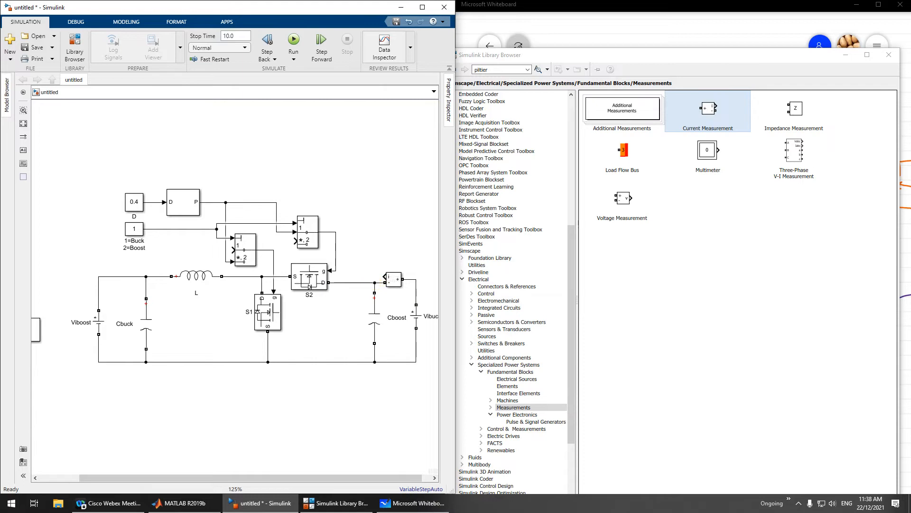
left_click(393, 277)
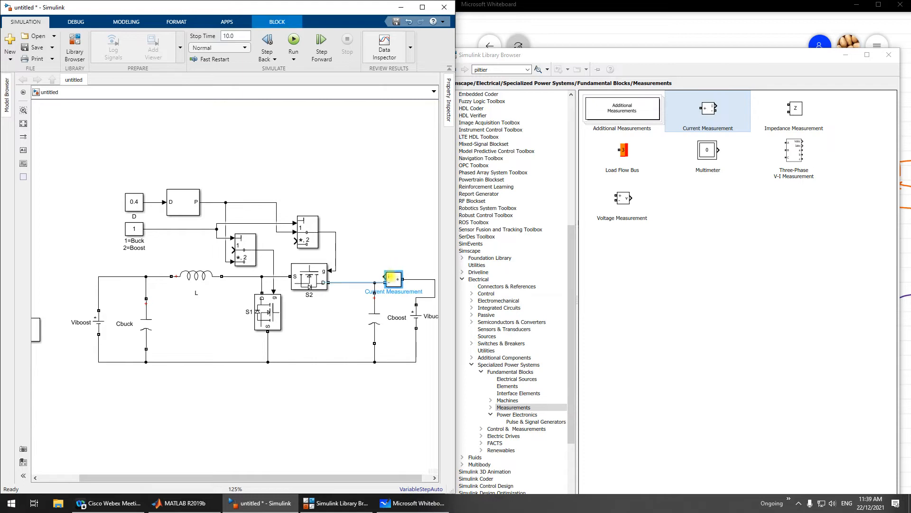
Place a second Current Measurement block in series between Viboost and Cbuck, with its positive terminal facing Viboost
mouse_move(434, 290)
left_mouse_down()
mouse_move(99, 250)
mouse_move(122, 274)
mouse_move(146, 276)
mouse_move(99, 310)
left_mouse_up()
left_click(138, 276)
key("Delete")
scroll(126, 306, "down", 2)
scroll(143, 307, "up", 2)
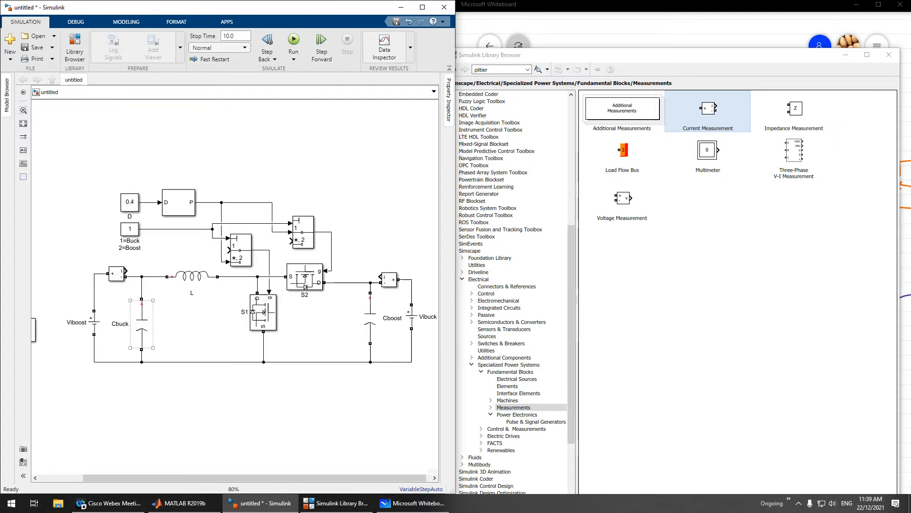
Add a Scope block with 2 input ports from the Simulink Sinks library
scroll(512, 213, "up", 11)
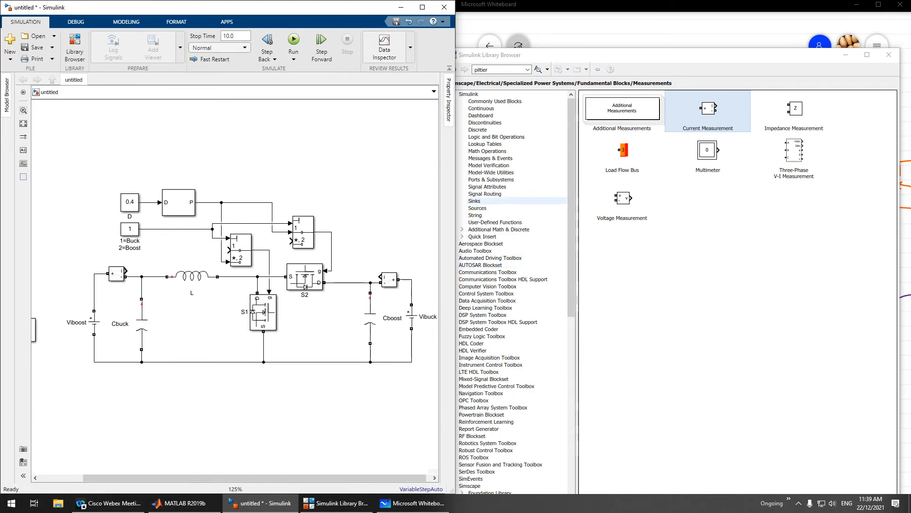
left_click(477, 208)
left_click(801, 112)
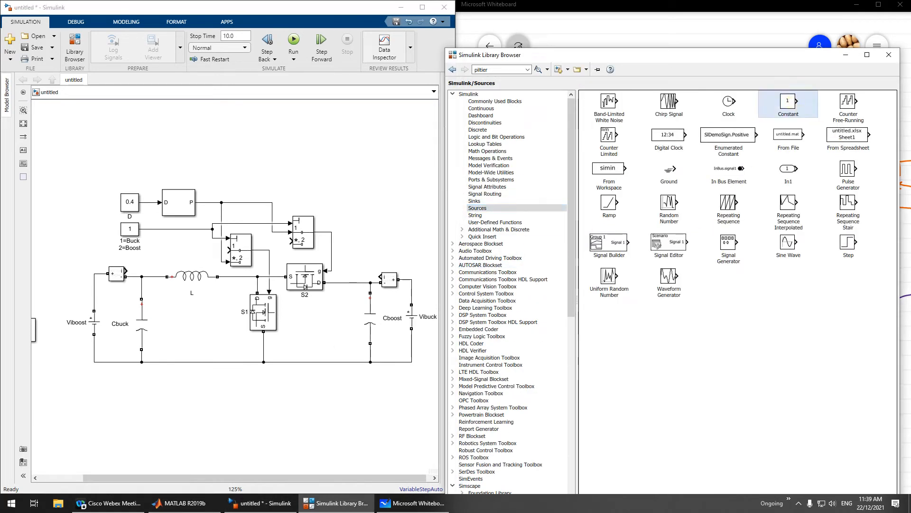
left_click(474, 201)
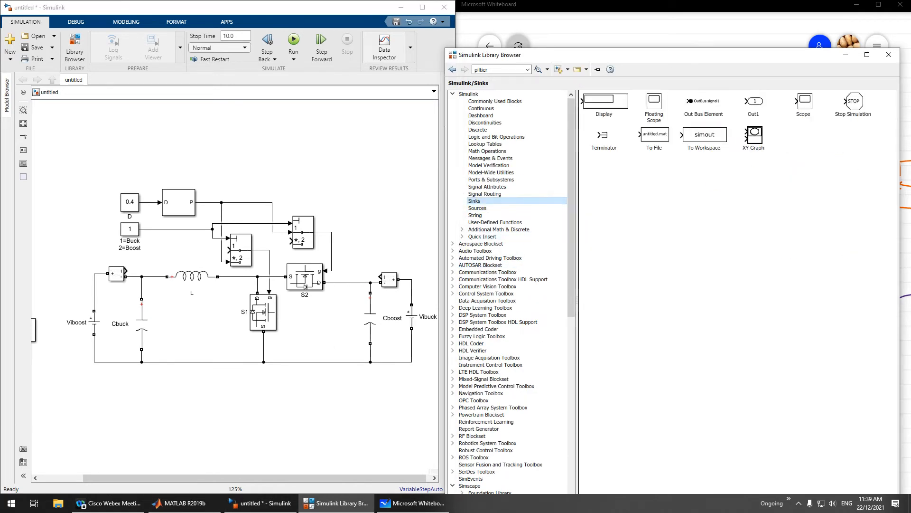
left_click_drag(677, 164, 373, 181)
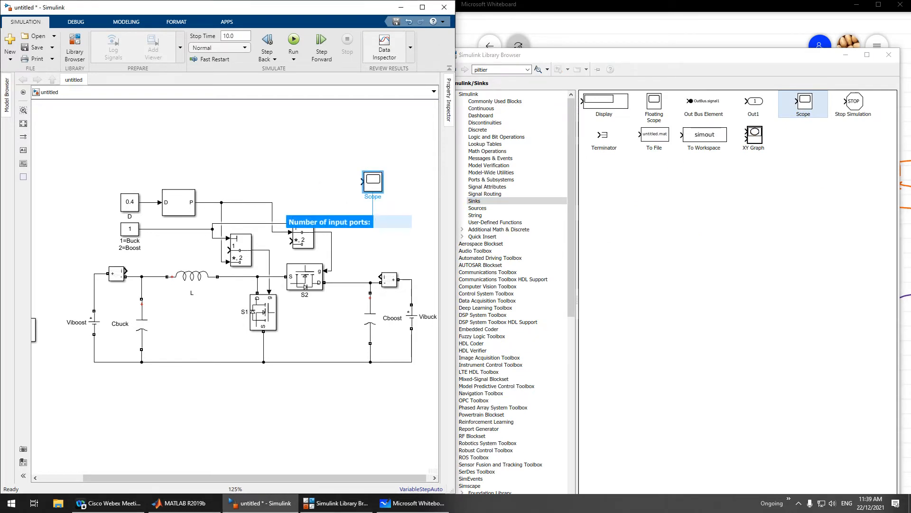
type("2")
left_click(340, 205)
Place the Scope above the Vibuck current sensor and wire the Viboost and Vibuck current outputs to its first and second inputs
left_click_drag(373, 183, 380, 277)
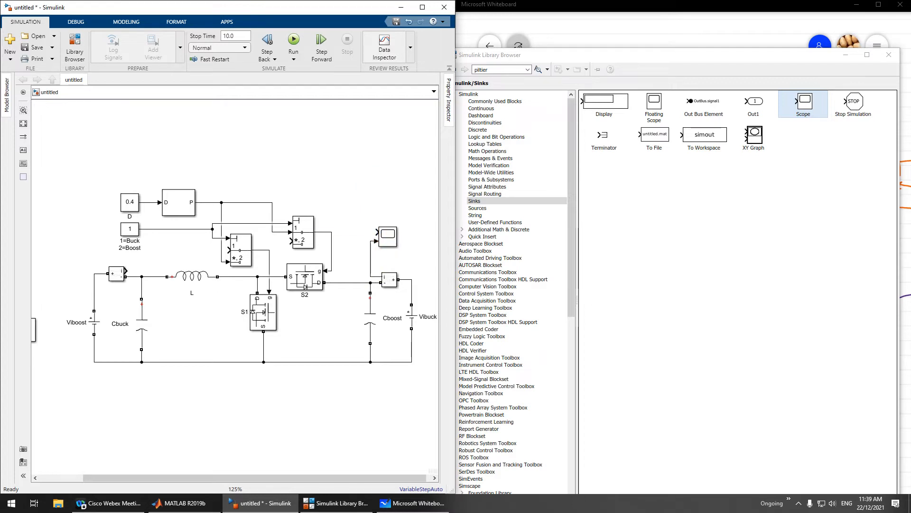
left_click_drag(378, 232, 126, 271)
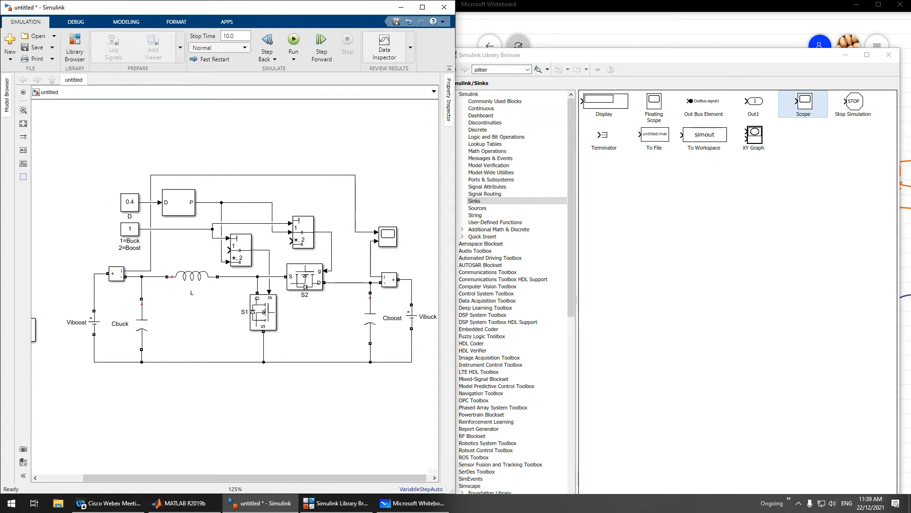
Label the Viboost current sensor's Scope line Ii_boost and the Vibuck current sensor's Scope line Ii_buck
left_click(318, 175)
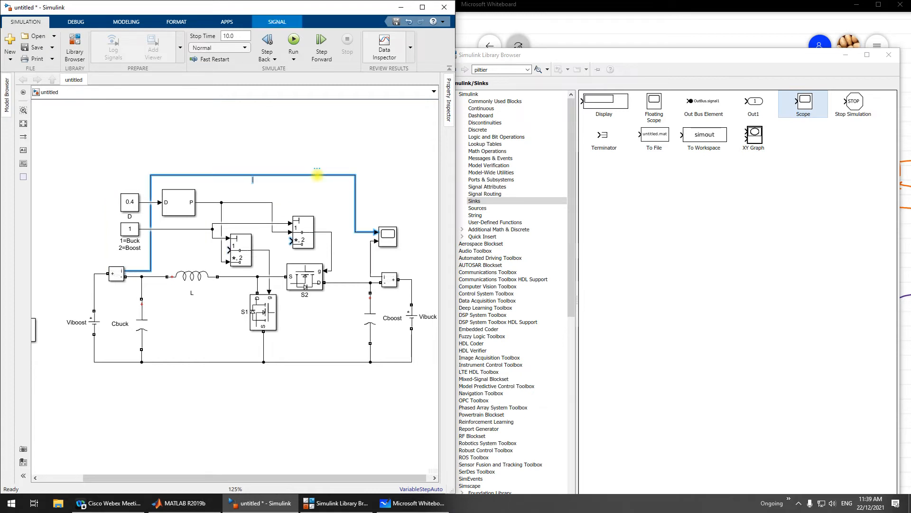
double_click(253, 179)
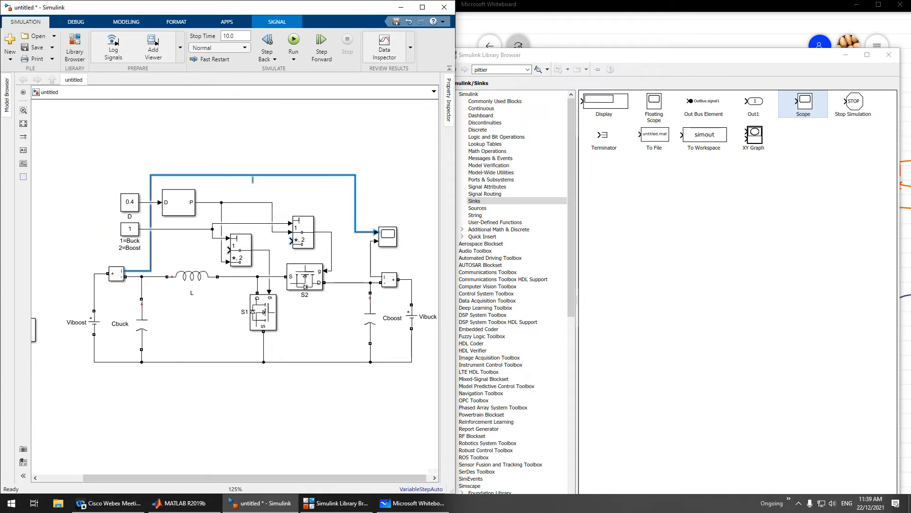
type("iL")
type("_boost")
left_click(370, 256)
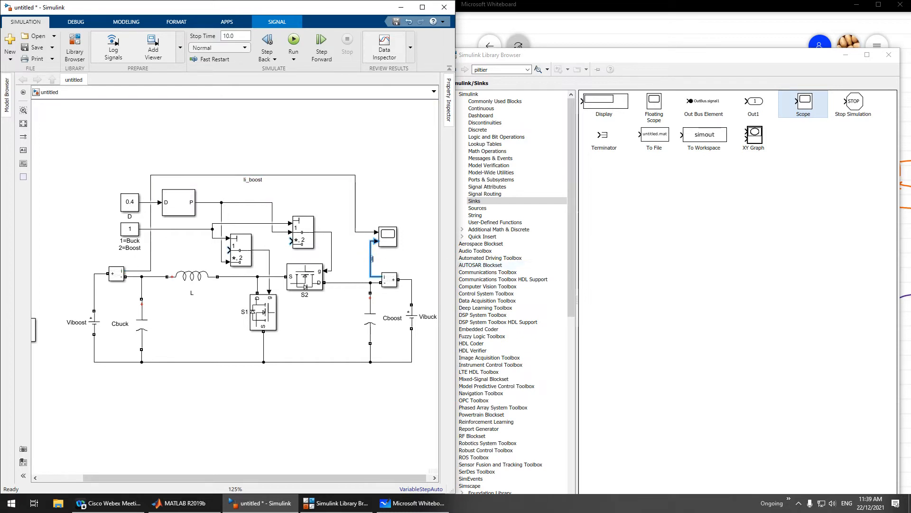
type("iL_buck")
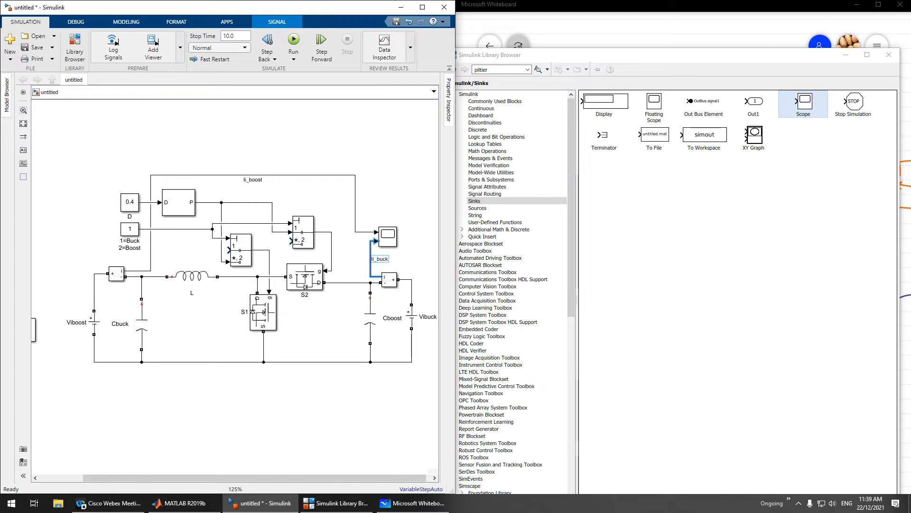
left_click(401, 164)
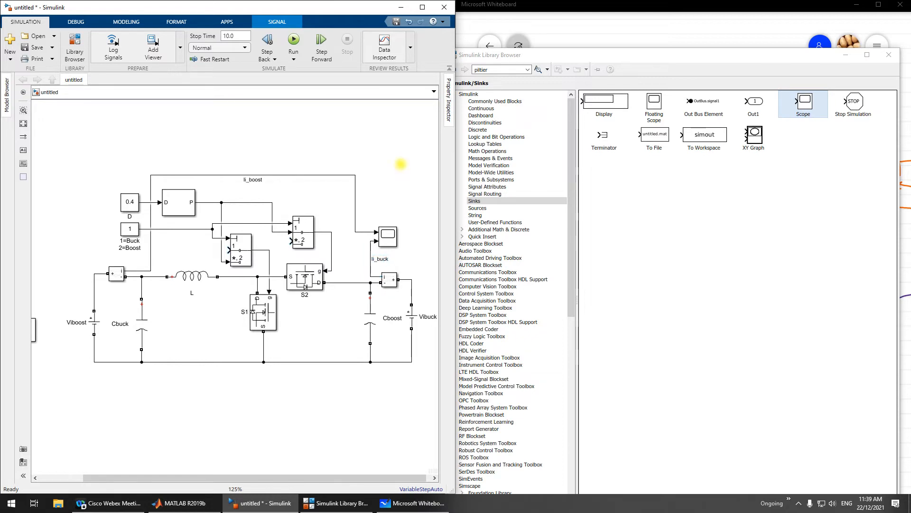
Shift the vertical segment of the Ii_buck line slightly away from the Vibuck current sensor and save the model
left_click_drag(370, 254, 356, 255)
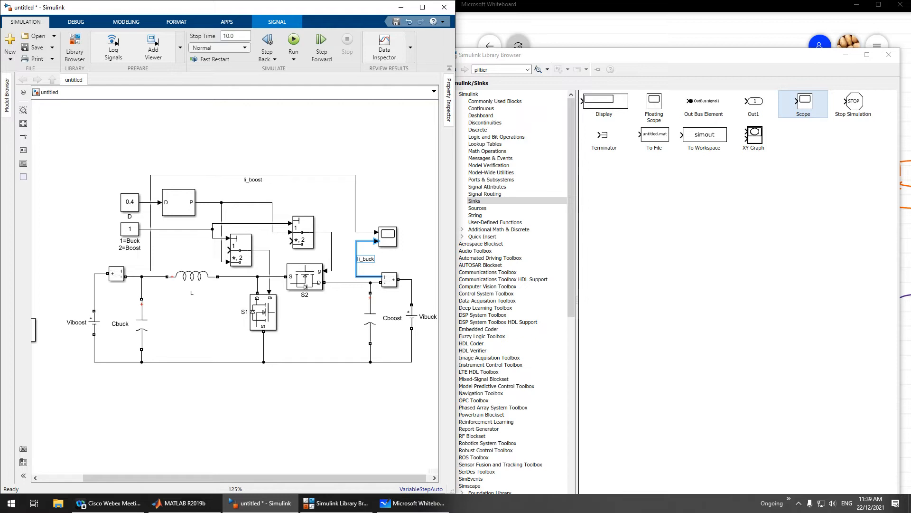
left_click(411, 258)
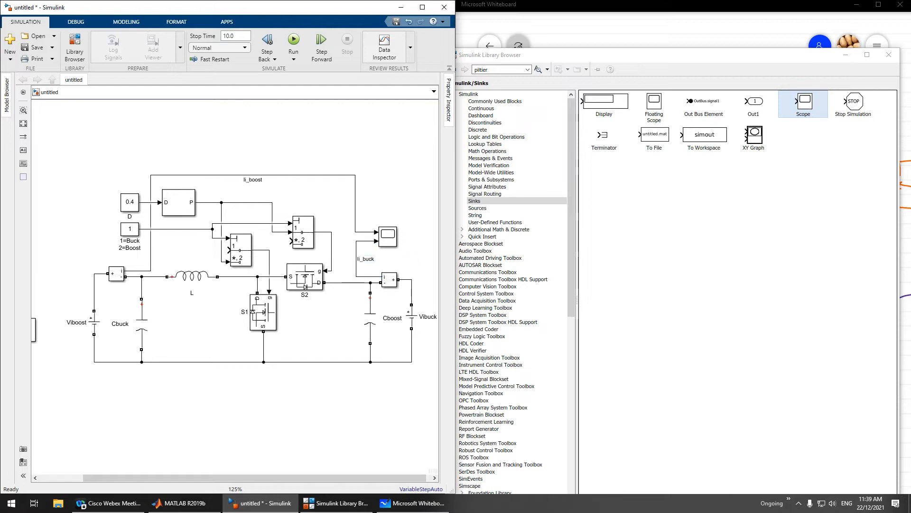
left_click(26, 47)
Set the Viboost DC voltage source amplitude to 50 V
double_click(94, 323)
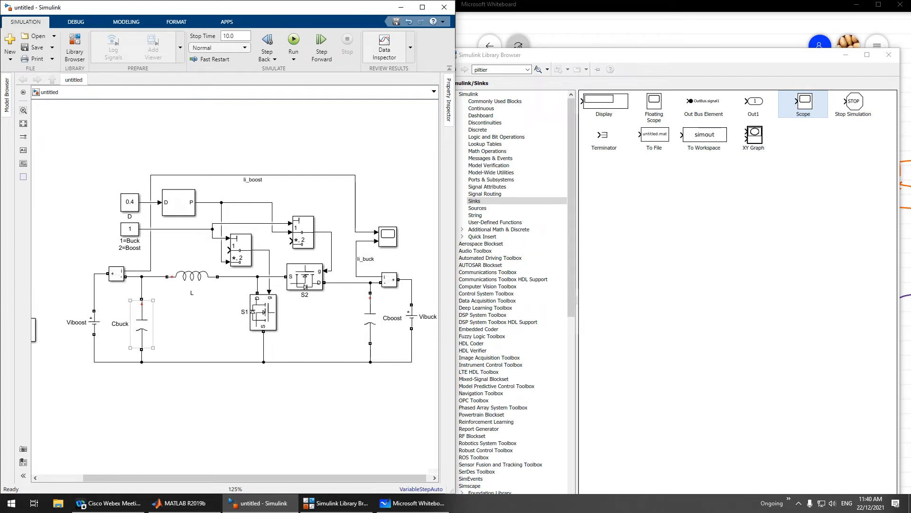
double_click(94, 322)
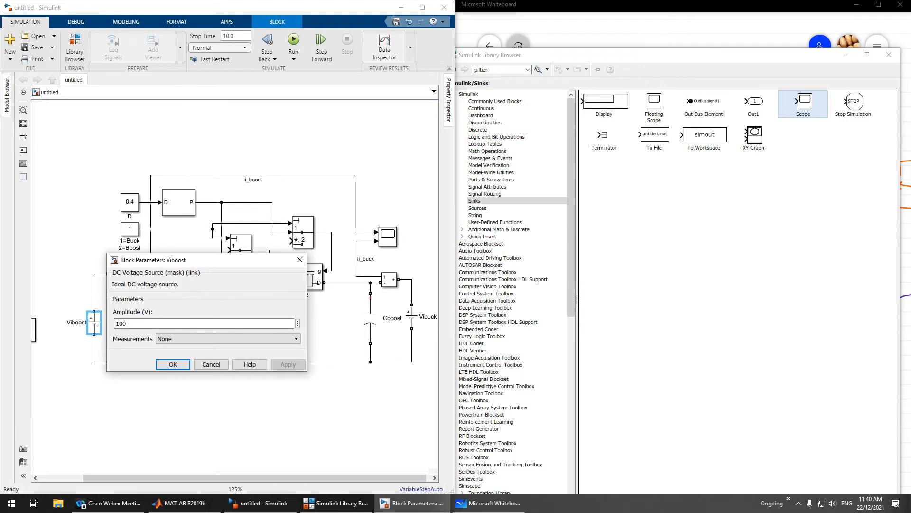
left_click(211, 365)
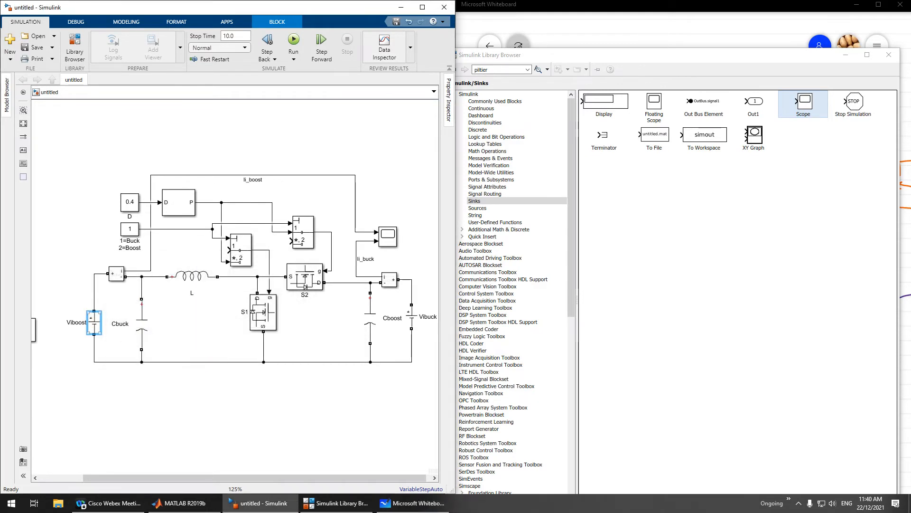
double_click(94, 322)
double_click(171, 323)
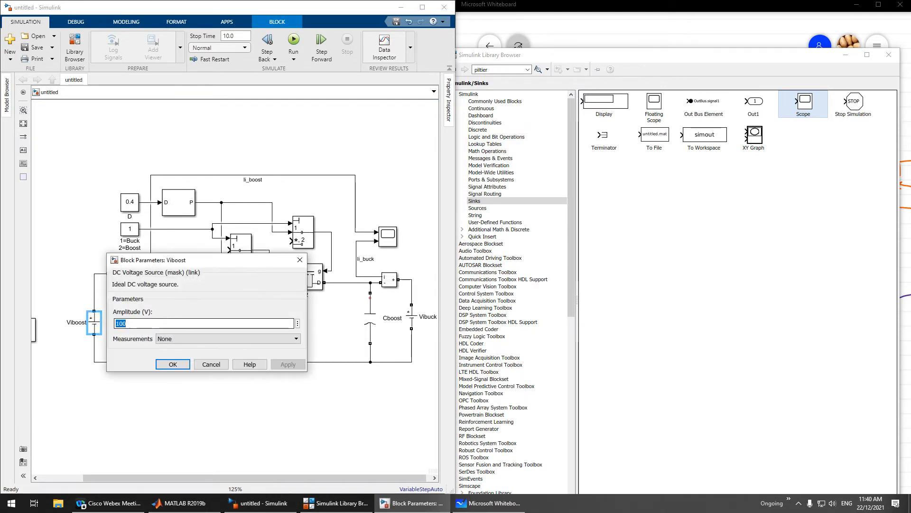
type("50")
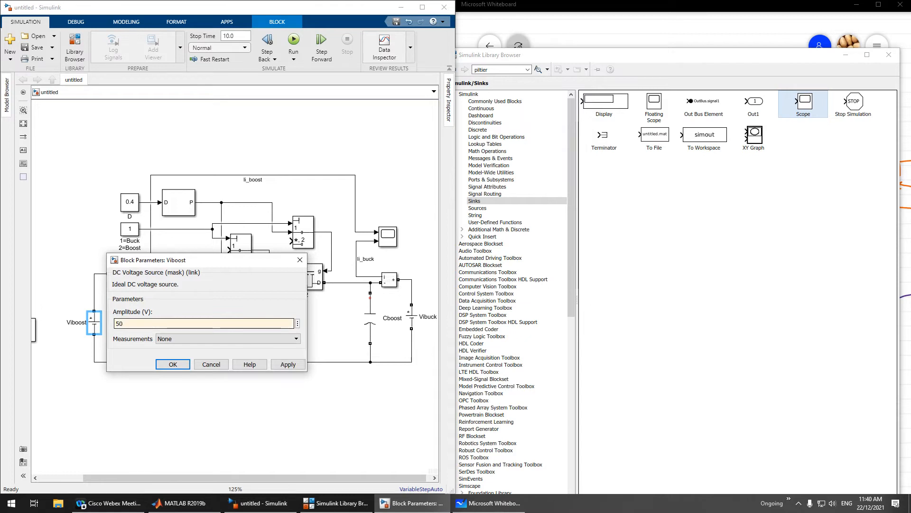
key("Return")
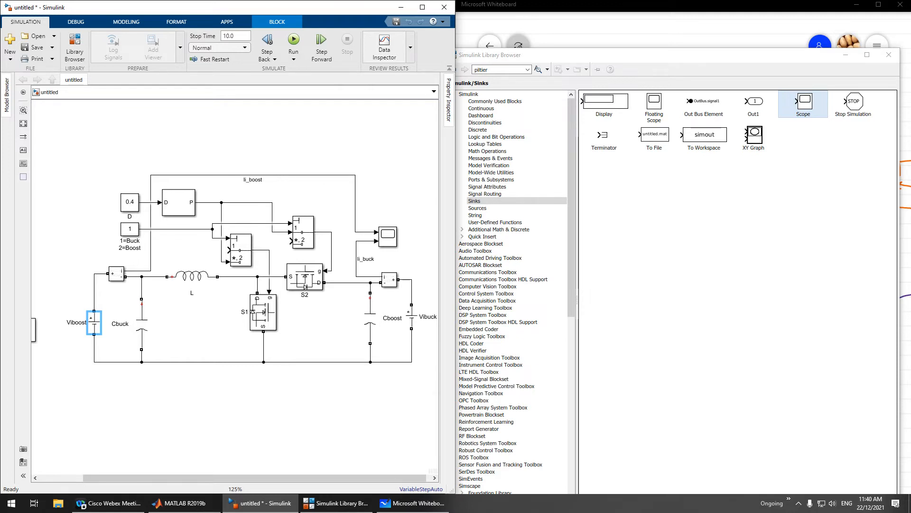
left_click(145, 323)
left_click(95, 323)
left_click(135, 325)
left_click(133, 326)
left_click(93, 324)
left_click(135, 324)
left_click(95, 323)
left_click(146, 324)
left_click(97, 324)
Switch to Microsoft Whiteboard and ready the blue pen on the blank area below the converter sketches
left_click(412, 503)
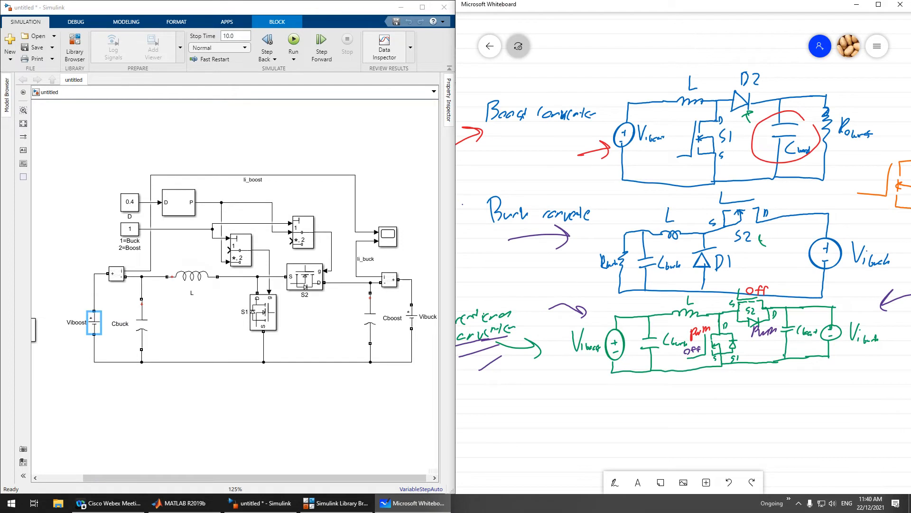
mouse_move(687, 410)
left_mouse_down()
mouse_move(671, 397)
mouse_move(653, 209)
left_mouse_up()
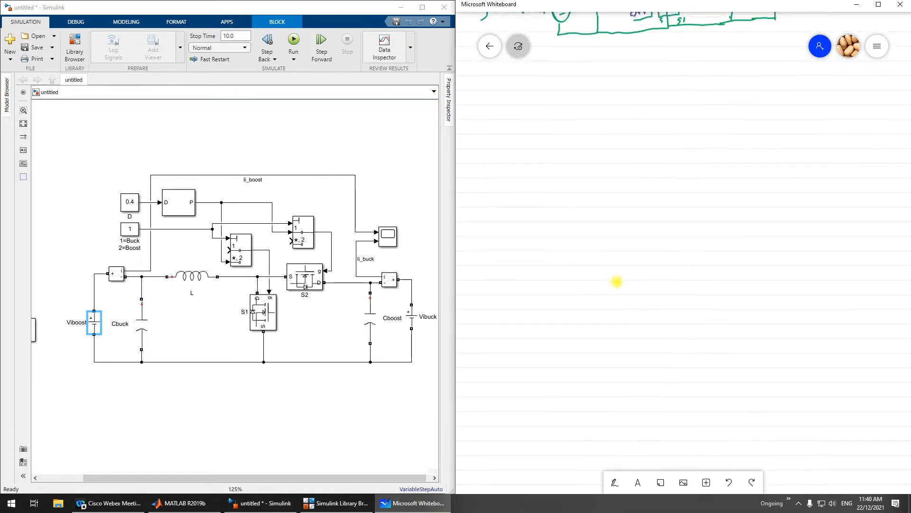
left_click(615, 482)
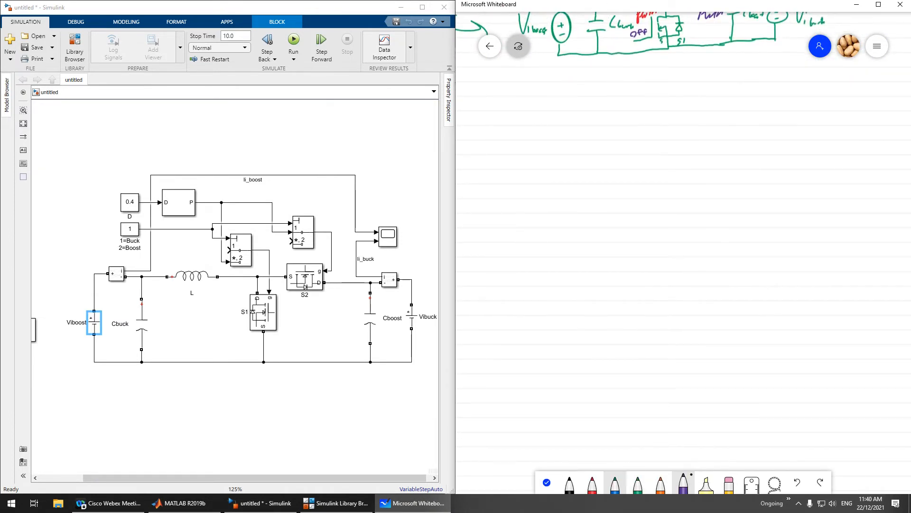
left_click(615, 482)
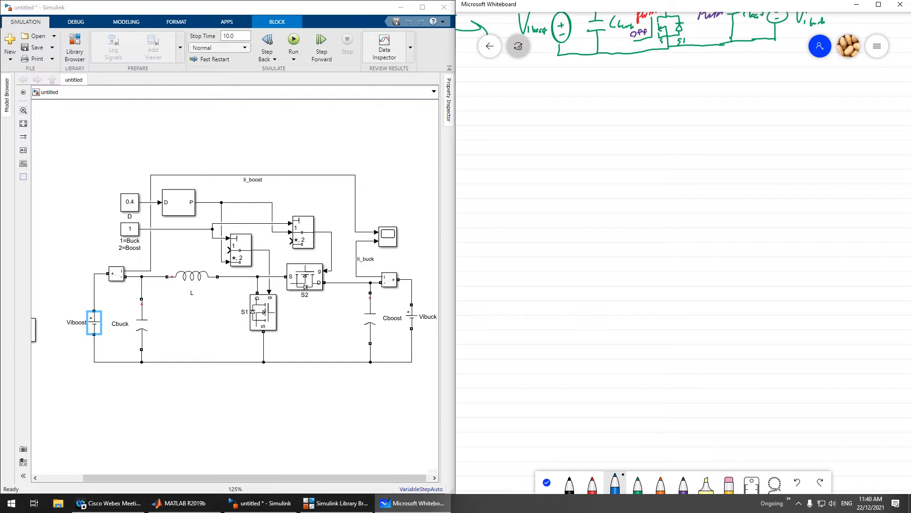
left_click(810, 503)
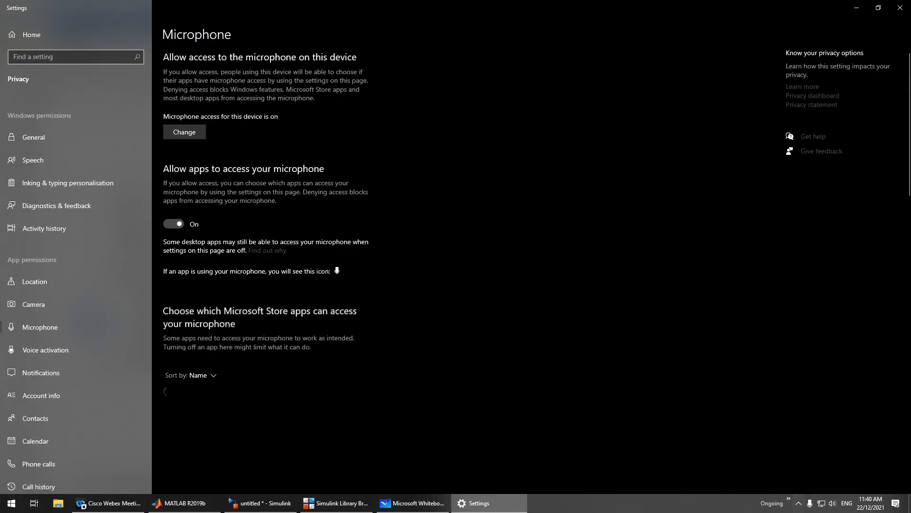
left_click(901, 8)
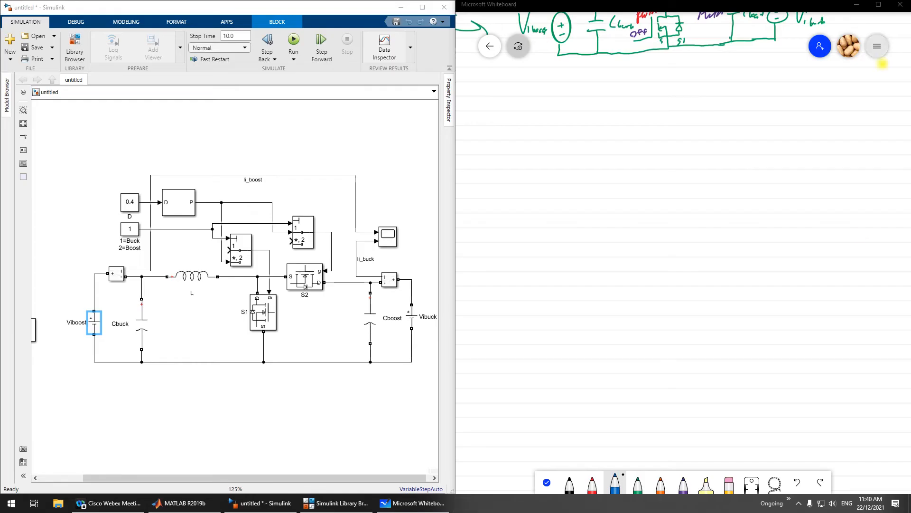
left_click(810, 503)
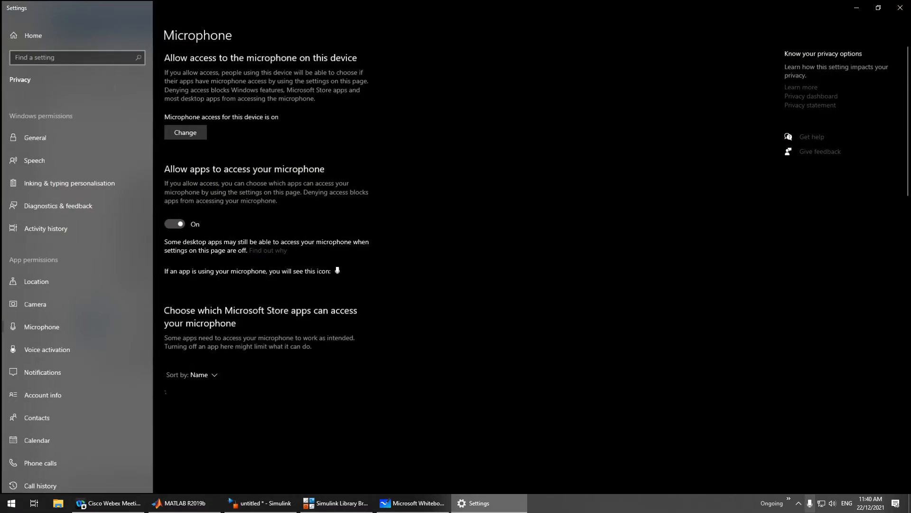
left_click(901, 8)
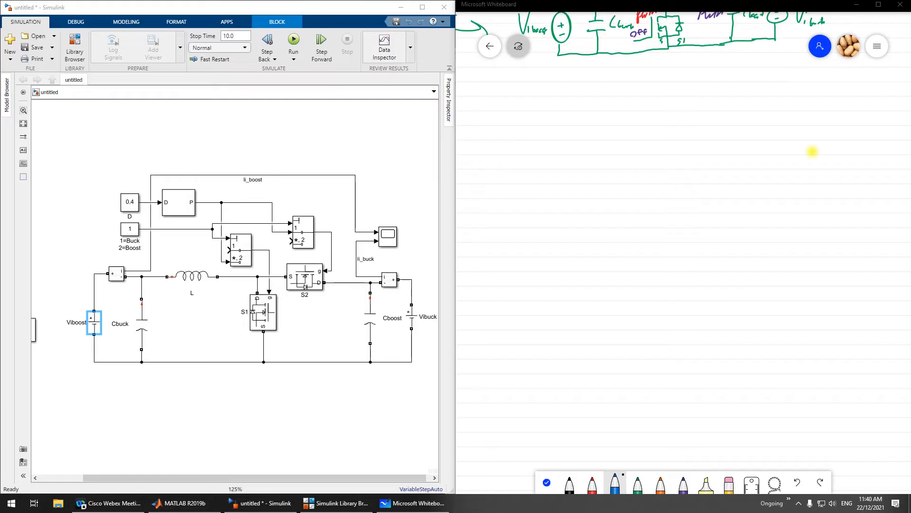
left_click(798, 503)
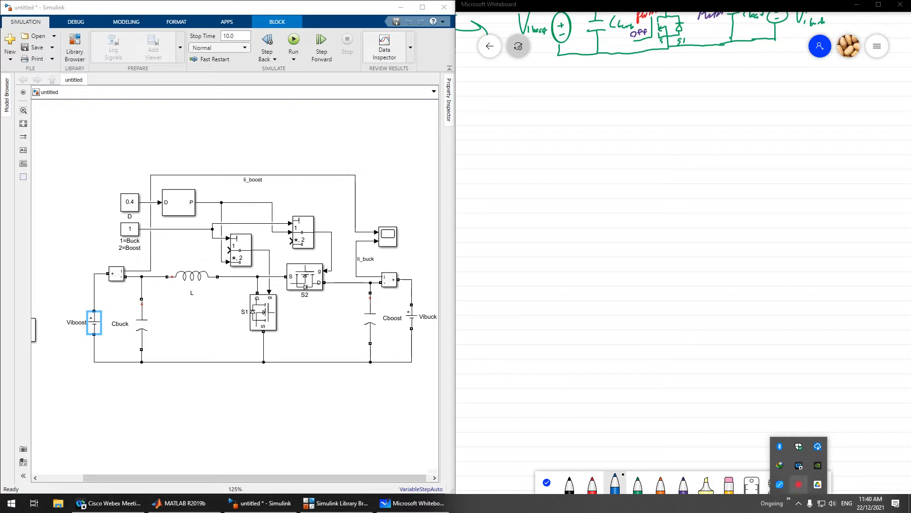
left_click(798, 484)
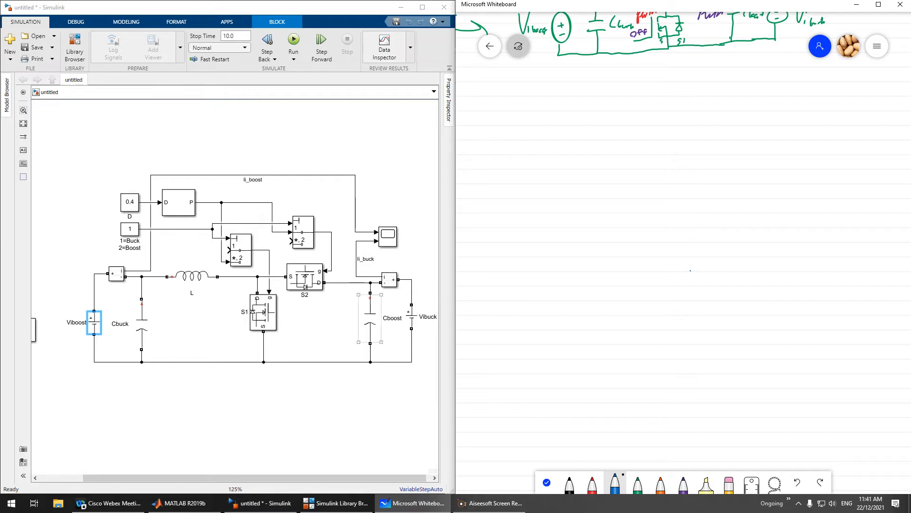
Write the capacitor current equation i = C dV/dt with the blue pen on the blank area
mouse_move(567, 129)
left_mouse_down()
mouse_move(566, 159)
mouse_move(577, 145)
left_mouse_up()
left_click_drag(571, 149, 577, 149)
key("ctrl+z")
left_click_drag(556, 138, 557, 159)
left_click_drag(562, 121, 582, 146)
mouse_move(574, 150)
left_mouse_down()
mouse_move(606, 144)
mouse_move(607, 161)
left_mouse_up()
left_click_drag(632, 130, 631, 160)
mouse_move(650, 134)
left_mouse_down()
mouse_move(654, 147)
mouse_move(668, 131)
left_mouse_up()
left_click_drag(625, 169, 671, 167)
mouse_move(638, 195)
left_mouse_down()
mouse_move(640, 179)
mouse_move(659, 189)
mouse_move(654, 207)
mouse_move(663, 191)
left_mouse_up()
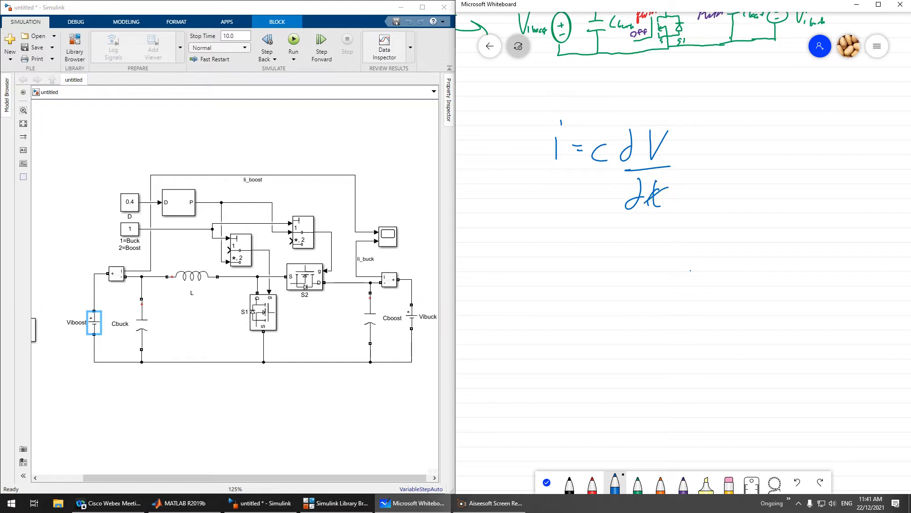
Sketch a capacitor labelled C with a current arrow i, and add subscripts to the equation's current and voltage
left_click_drag(780, 155, 819, 155)
mouse_move(786, 174)
left_mouse_down()
mouse_move(826, 170)
mouse_move(799, 113)
mouse_move(803, 197)
left_mouse_up()
left_click_drag(847, 142, 843, 174)
left_click_drag(797, 121, 799, 134)
left_click_drag(788, 130, 807, 124)
left_click_drag(822, 114, 816, 137)
left_click_drag(825, 103, 825, 106)
left_click_drag(566, 155, 563, 161)
left_click_drag(656, 153, 665, 152)
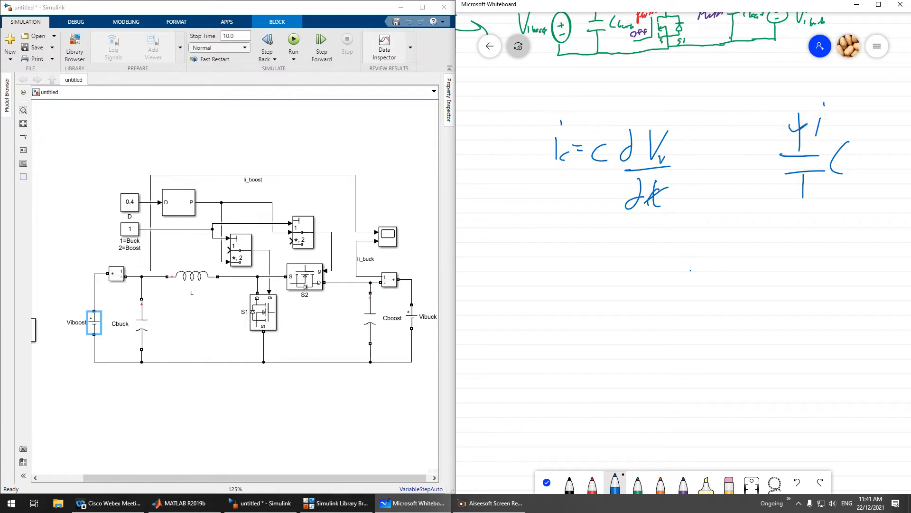
Label the capacitor voltage Vc with plus and minus signs and draw a voltage source connected in parallel with it
left_click_drag(755, 111, 755, 123)
left_click_drag(749, 117, 761, 116)
left_click_drag(744, 206, 764, 204)
mouse_move(745, 138)
left_mouse_down()
mouse_move(761, 137)
mouse_move(760, 167)
left_mouse_up()
mouse_move(800, 112)
left_mouse_down()
mouse_move(745, 95)
mouse_move(705, 156)
mouse_move(728, 148)
mouse_move(716, 169)
left_mouse_up()
mouse_move(713, 164)
left_mouse_down()
mouse_move(721, 164)
mouse_move(720, 176)
left_mouse_up()
mouse_move(717, 188)
left_mouse_down()
mouse_move(718, 201)
mouse_move(789, 210)
left_mouse_up()
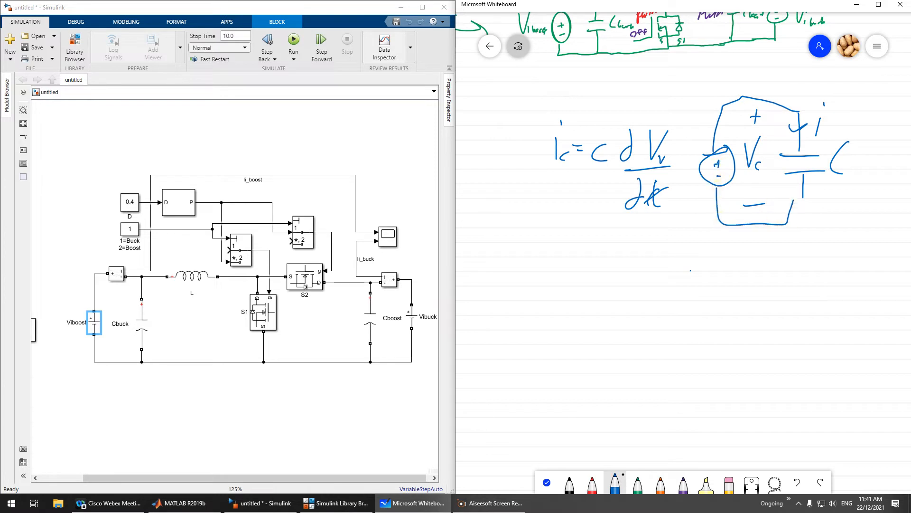
Write dVc/dt = 0 below the sketched source and capacitor circuit
mouse_move(761, 253)
left_mouse_down()
mouse_move(757, 289)
mouse_move(744, 287)
left_mouse_up()
mouse_move(766, 266)
left_mouse_down()
mouse_move(772, 285)
mouse_move(779, 265)
left_mouse_up()
mouse_move(745, 306)
left_mouse_down()
mouse_move(781, 302)
mouse_move(754, 336)
left_mouse_up()
left_click_drag(761, 319, 762, 336)
left_click_drag(759, 326, 771, 324)
mouse_move(779, 281)
left_mouse_down()
mouse_move(775, 294)
mouse_move(808, 279)
left_mouse_up()
left_click_drag(793, 288, 841, 280)
Write ic = C(0) = 0 below the capacitor equation and scribble out the capacitor in the circuit sketch
left_click(540, 227)
mouse_move(536, 244)
left_mouse_down()
mouse_move(535, 270)
mouse_move(571, 262)
left_mouse_up()
mouse_move(566, 267)
left_mouse_down()
mouse_move(614, 270)
mouse_move(632, 260)
left_mouse_up()
left_click_drag(642, 246, 645, 273)
left_click_drag(562, 298, 574, 297)
left_click_drag(562, 307, 618, 292)
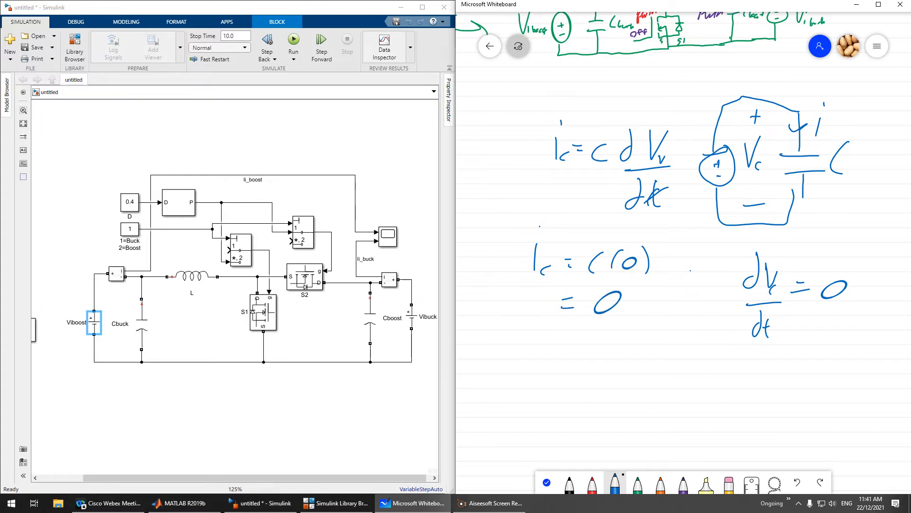
mouse_move(847, 119)
left_mouse_down()
mouse_move(800, 190)
mouse_move(802, 216)
left_mouse_up()
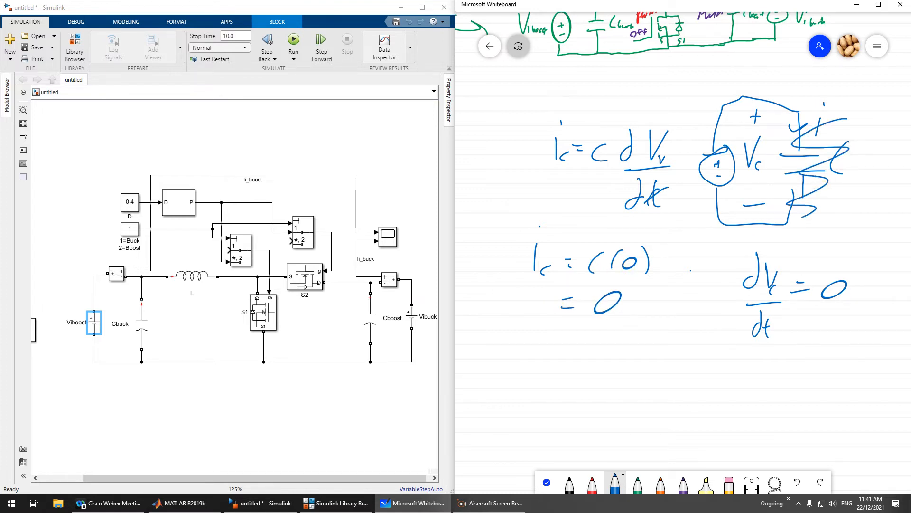
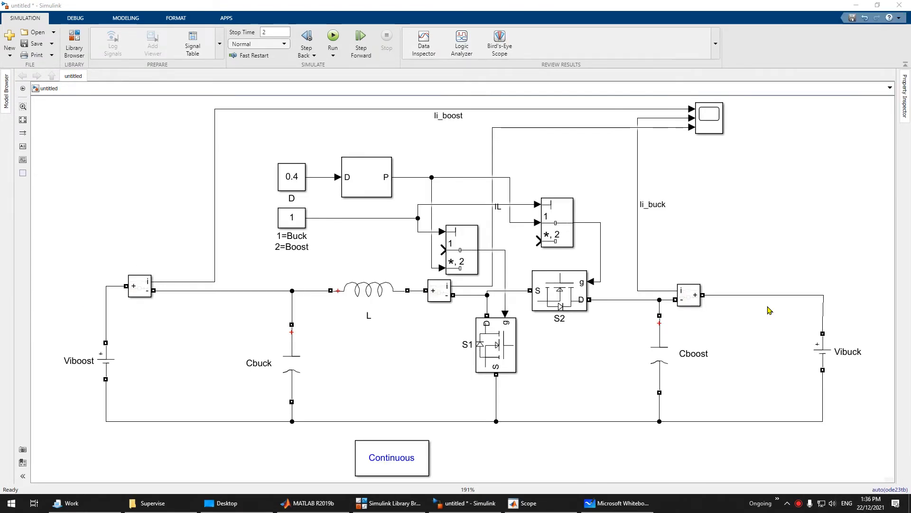
Resize the Simulink model window to half the screen and fit the whole converter diagram in it
key("super+Left")
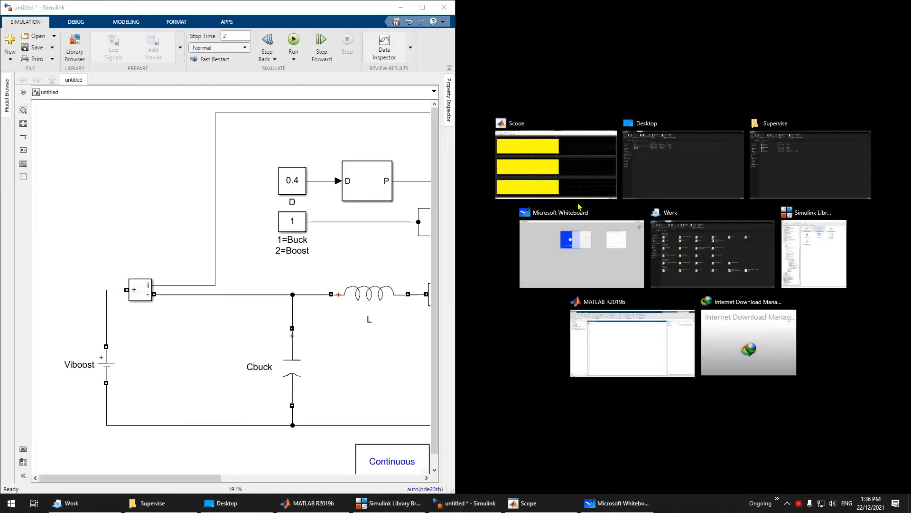
left_click(365, 126)
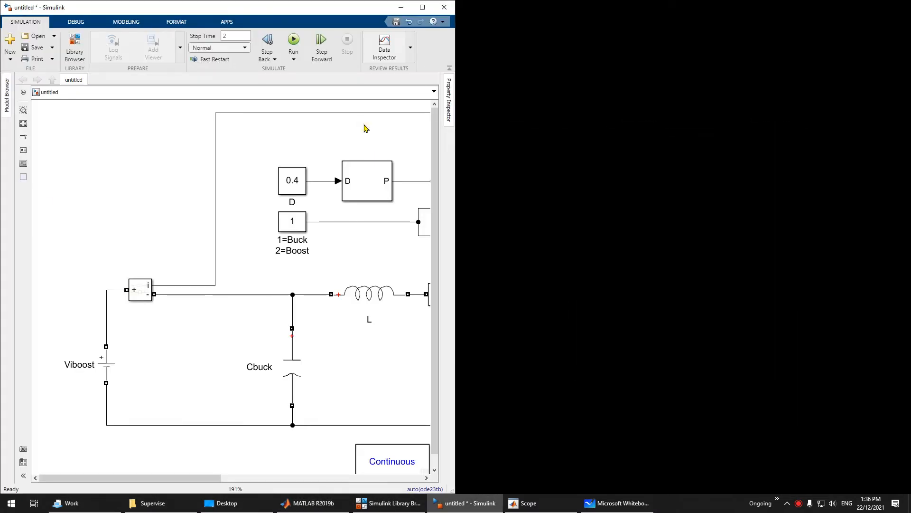
key("space")
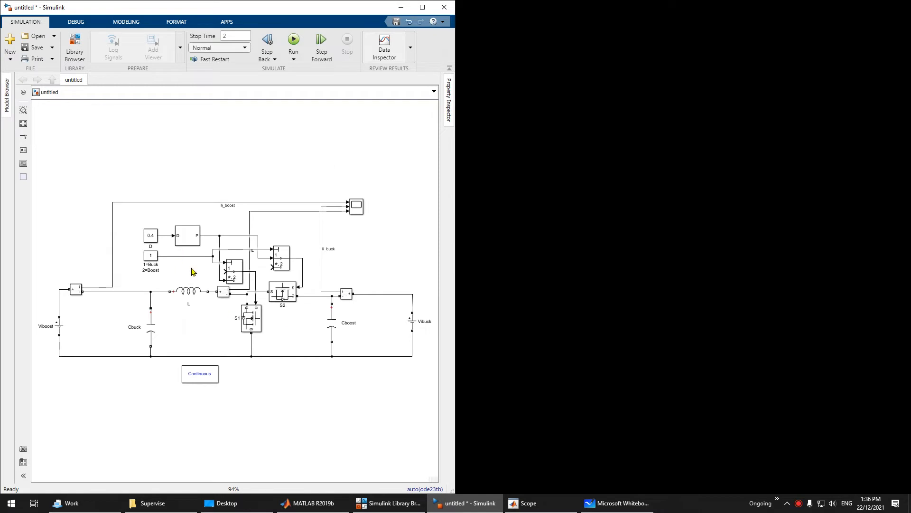
Review the switching frequency and sample time in the PWM Generator (DC-DC) block's parameters
left_click(189, 236)
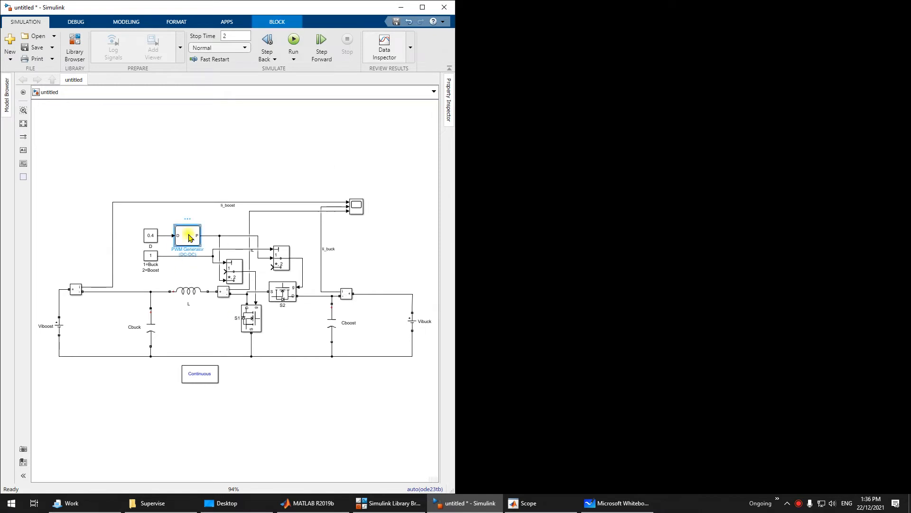
left_click(185, 261)
left_click(189, 237)
double_click(188, 237)
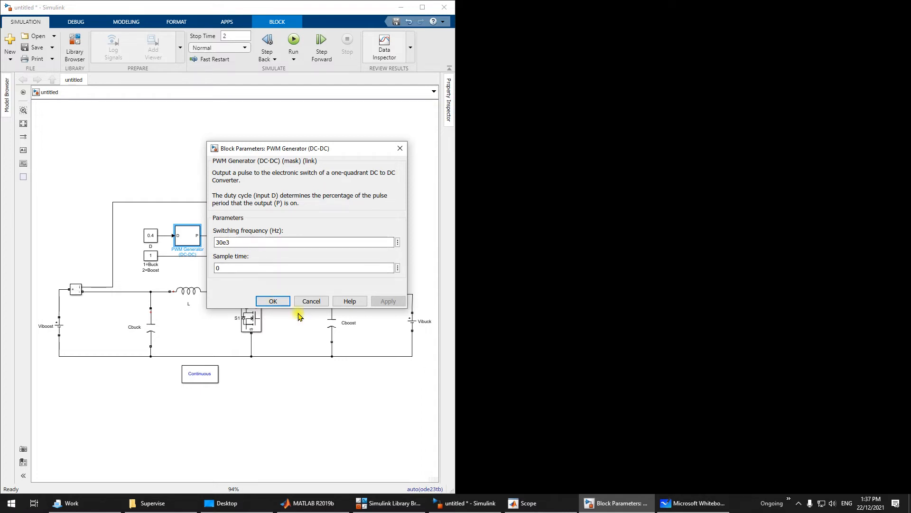
left_click(282, 303)
left_click(296, 402)
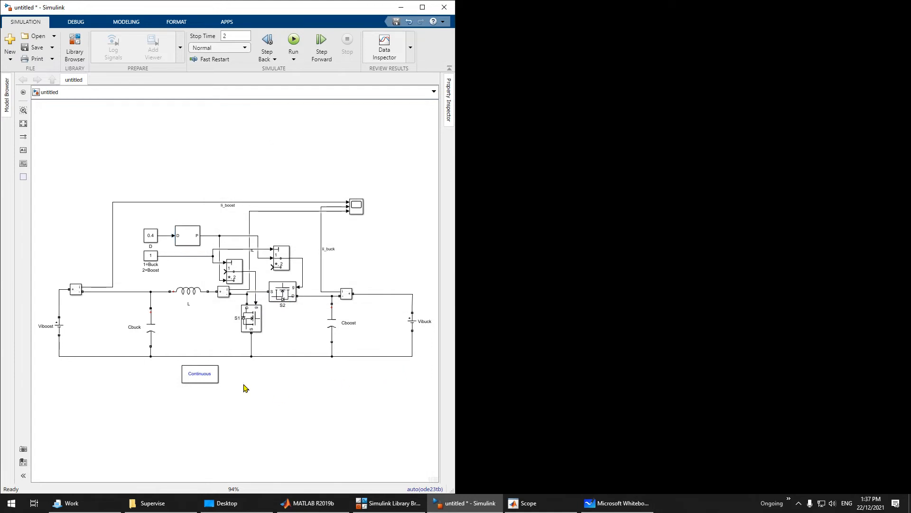
Save the model and arrange the Scope window beside the converter diagram
left_click(34, 47)
left_click_drag(910, 142, 910, 100)
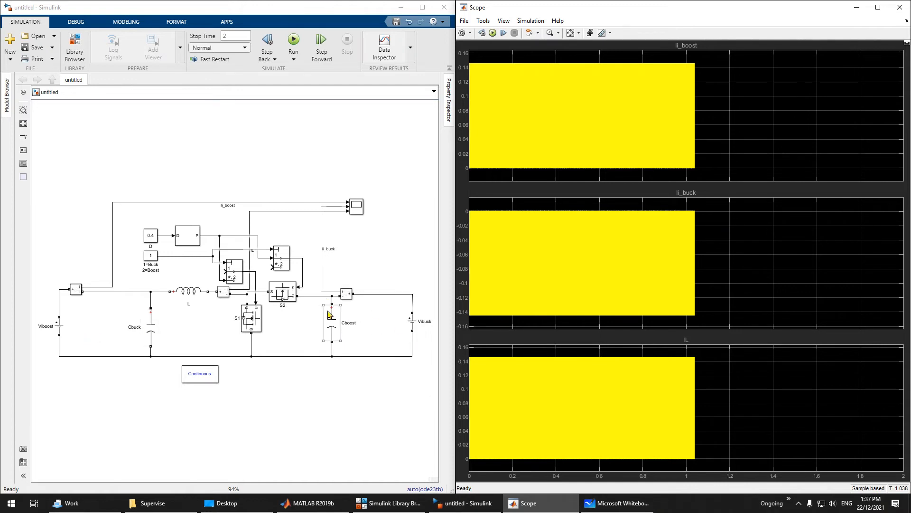
Run the simulation and read the reported error in the Diagnostic Viewer before closing it
left_click(293, 41)
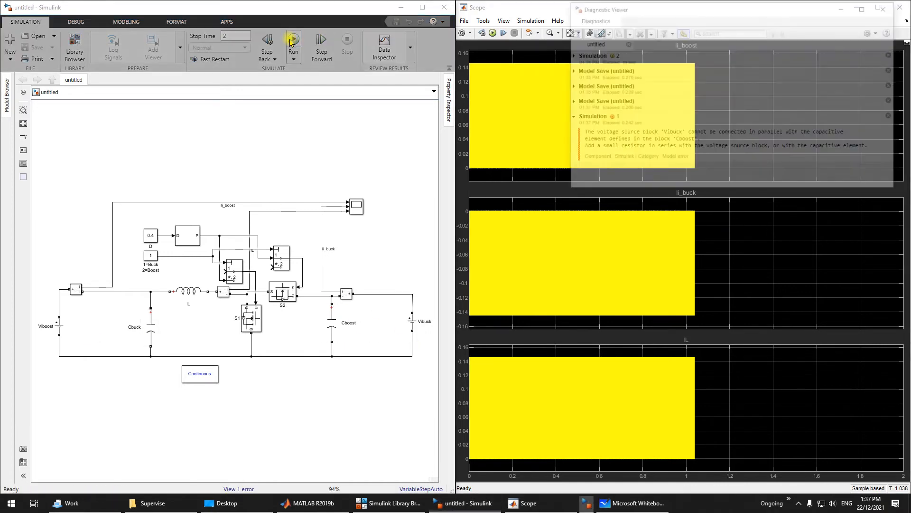
left_click_drag(591, 137, 846, 147)
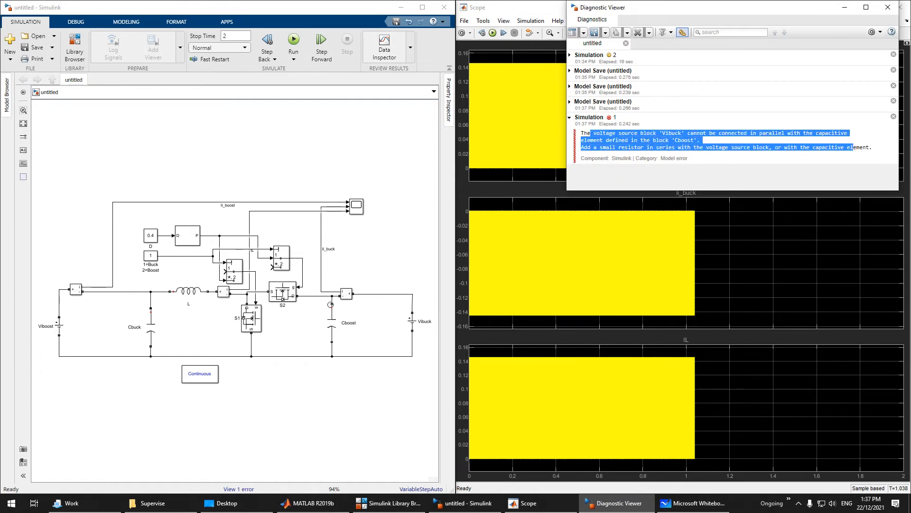
left_click(888, 7)
Disconnect Cbuck and Cboost from the converter by deleting the short wires between their upper terminals and the main circuit line
left_click(249, 321)
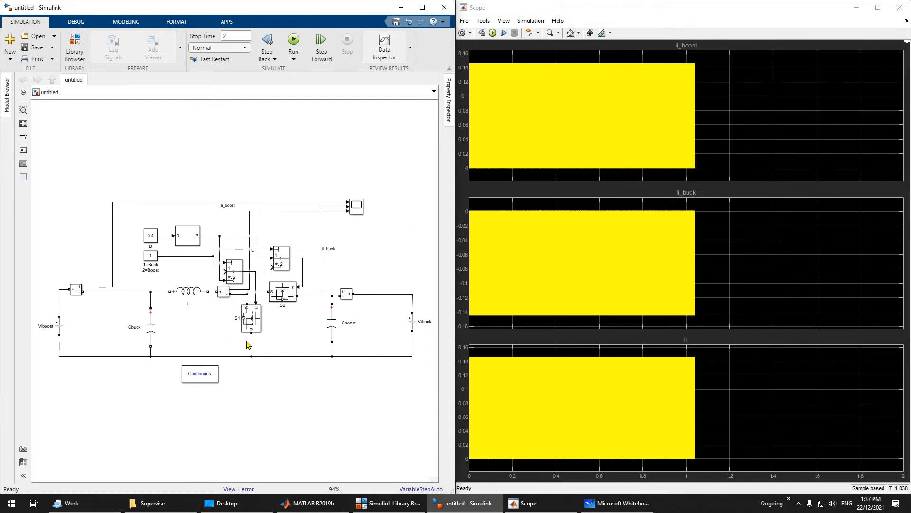
left_click(155, 311)
left_click(150, 301)
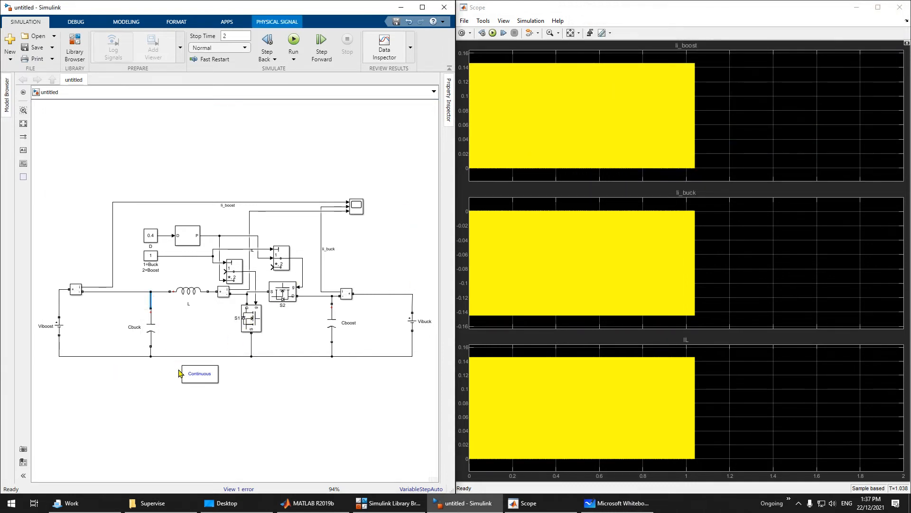
key("Delete")
left_click(332, 301)
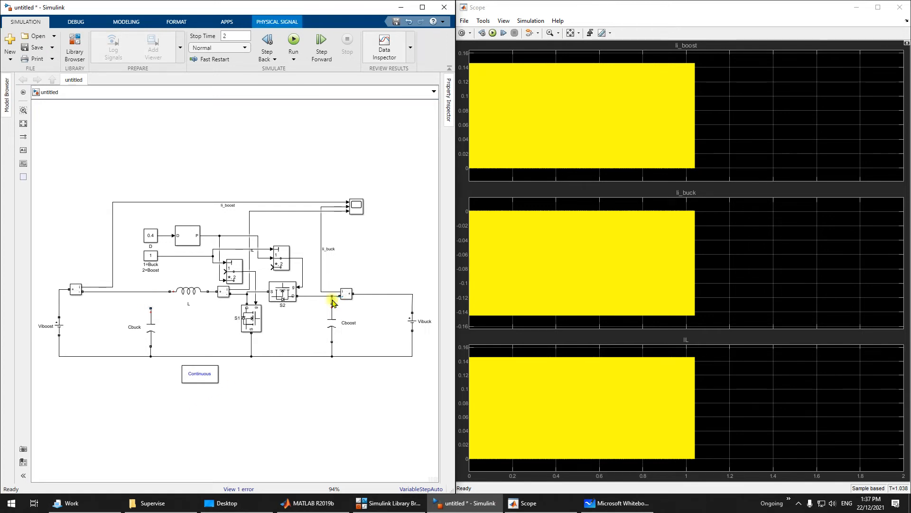
key("Delete")
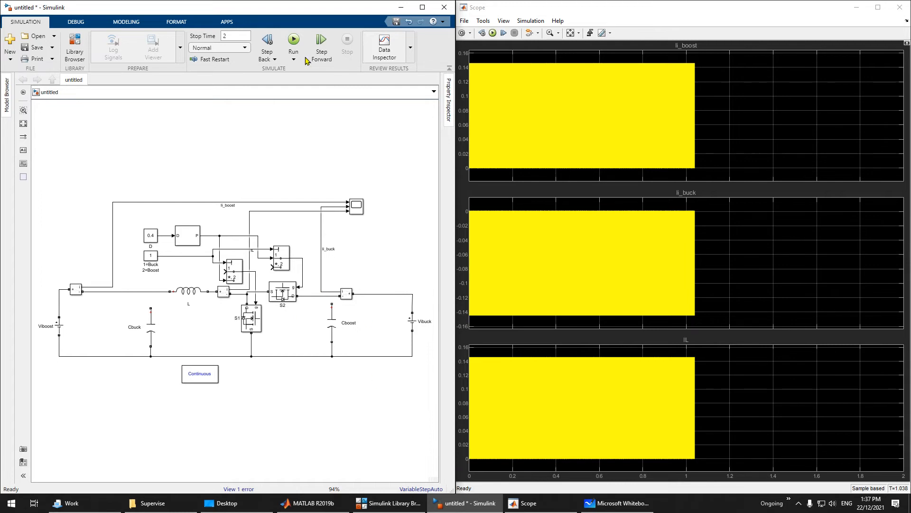
Run the simulation and scale the Scope axes to fit the Ii_boost, Ii_buck and IL waveforms
left_click(305, 39)
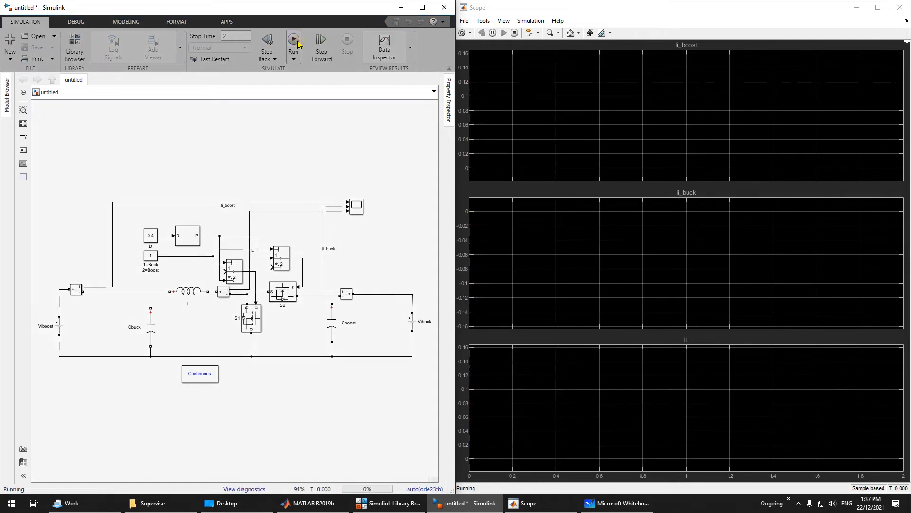
left_click(570, 33)
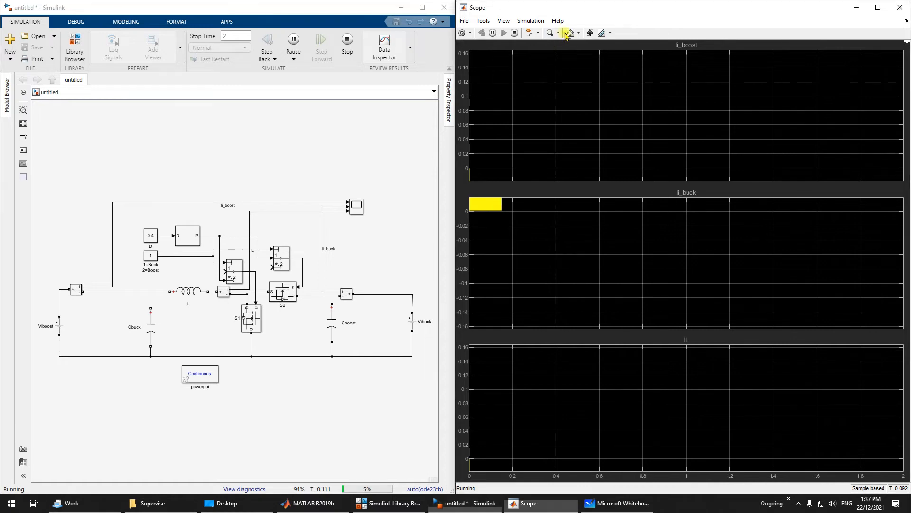
left_click(570, 32)
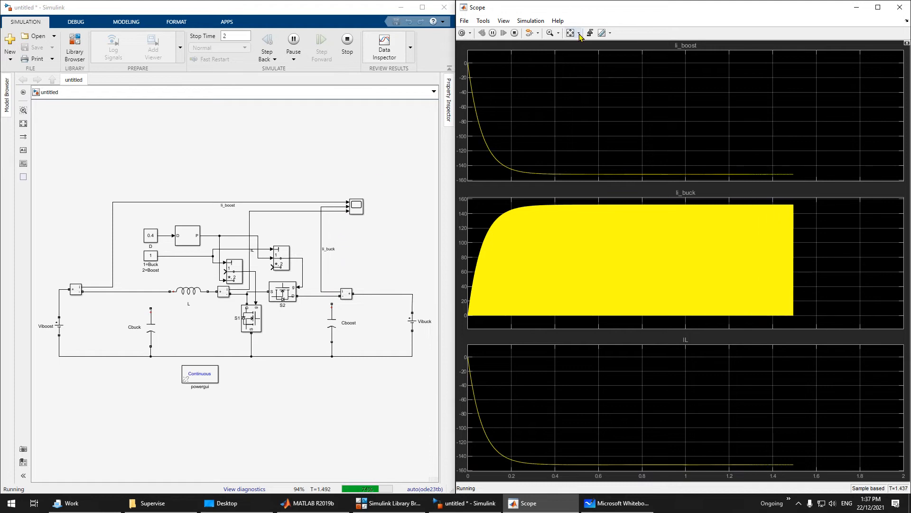
left_click(801, 503)
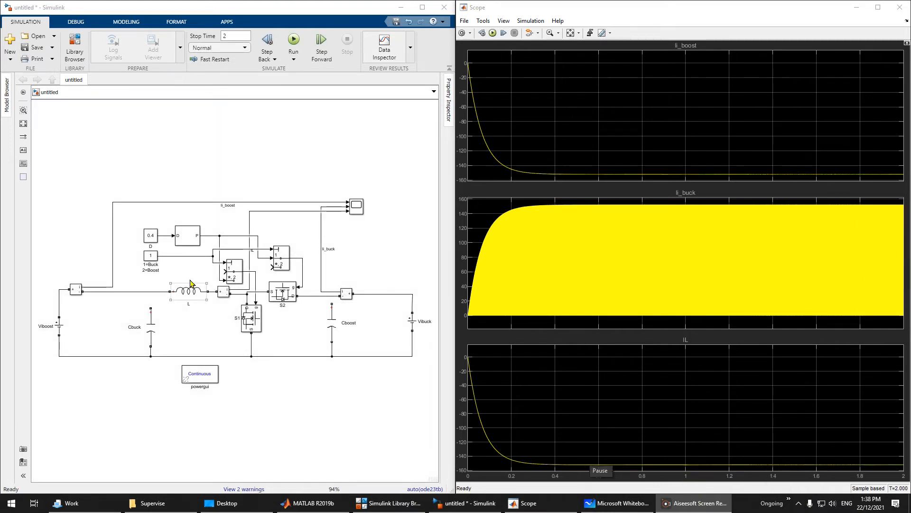
Set the inductance of inductor L to 0.5e-3 H
double_click(195, 296)
double_click(225, 301)
left_click_drag(226, 304, 202, 304)
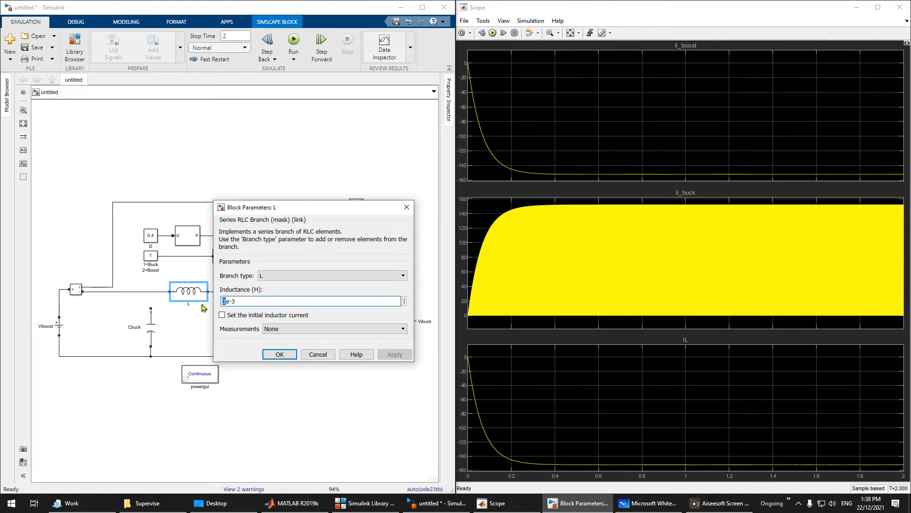
type("0.5")
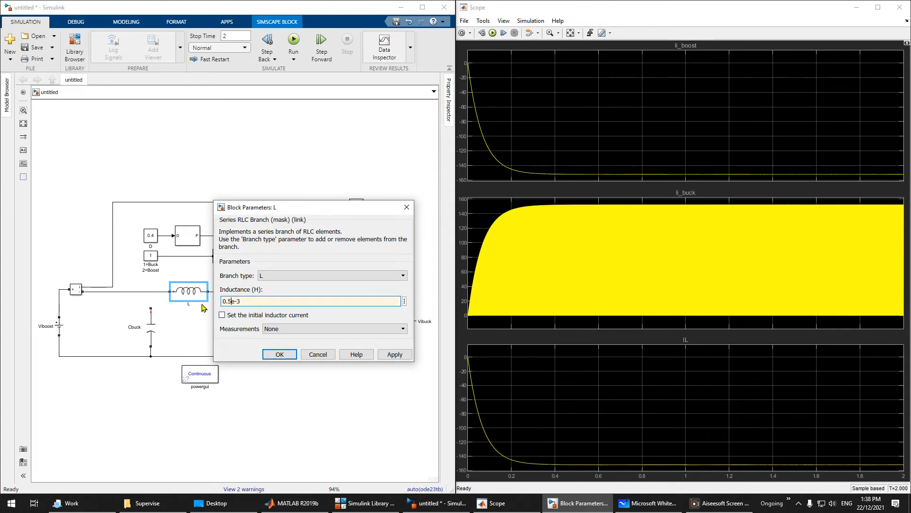
Apply an inductance of 0.5e-3 H to inductor L and run the simulation, pausing it partway
left_click(270, 356)
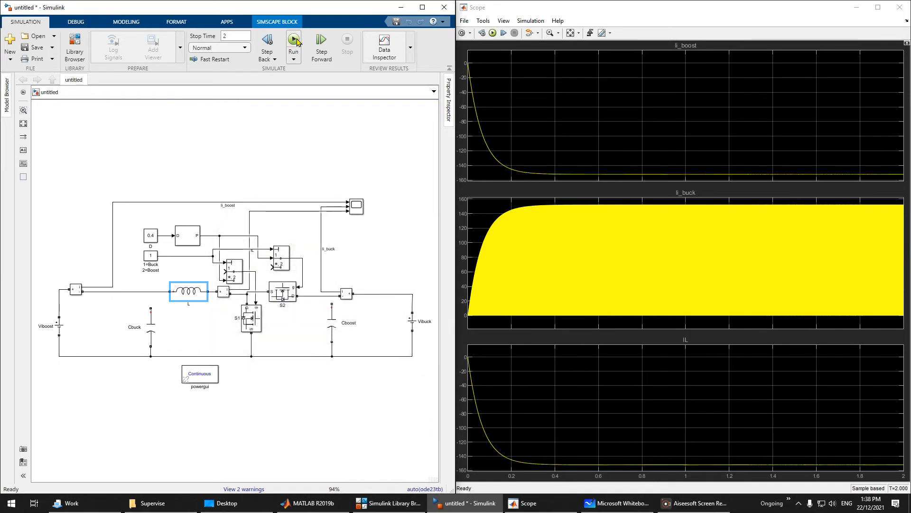
left_click(294, 40)
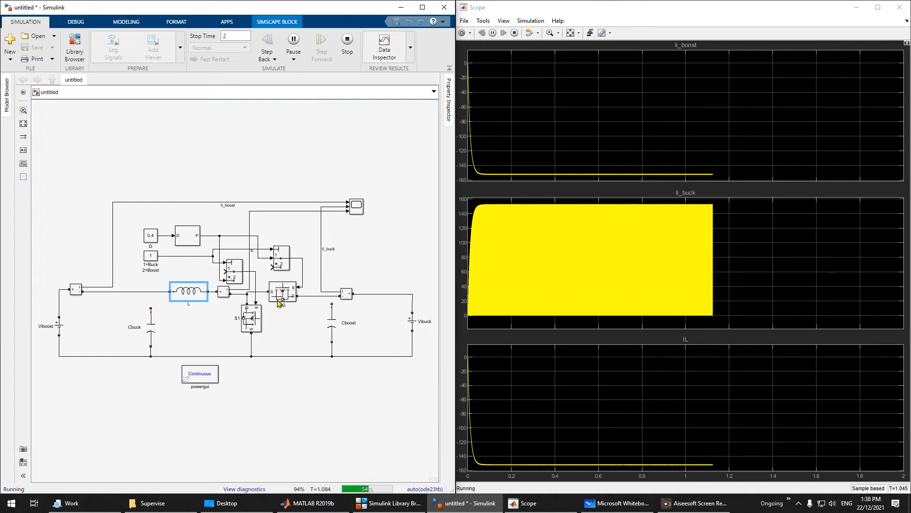
left_click(300, 47)
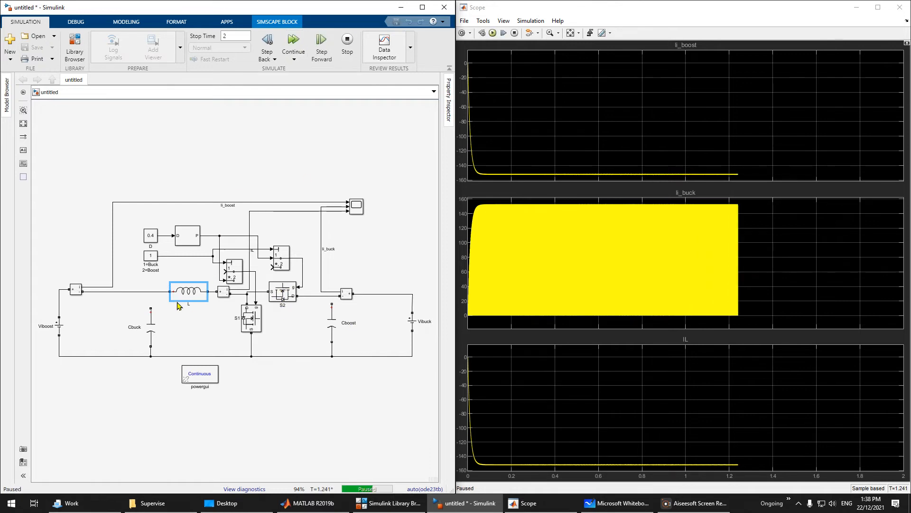
Set the Buck/Boost mode constant to 2 and restart the simulation with the scope axes scaled to the signals
double_click(151, 261)
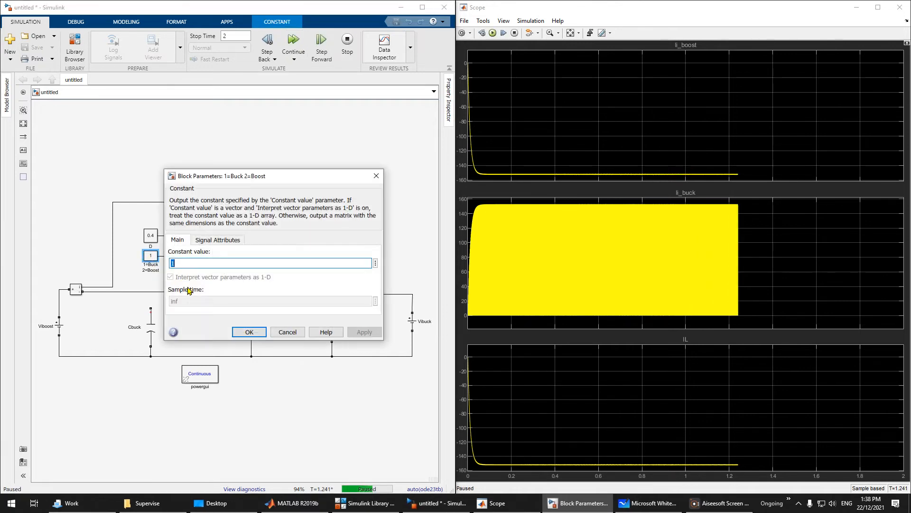
type("2")
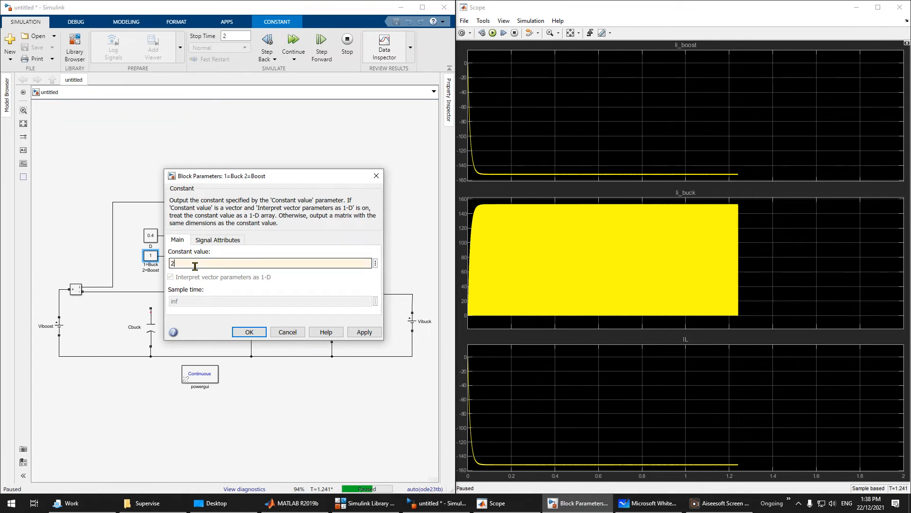
key("Return")
left_click(348, 42)
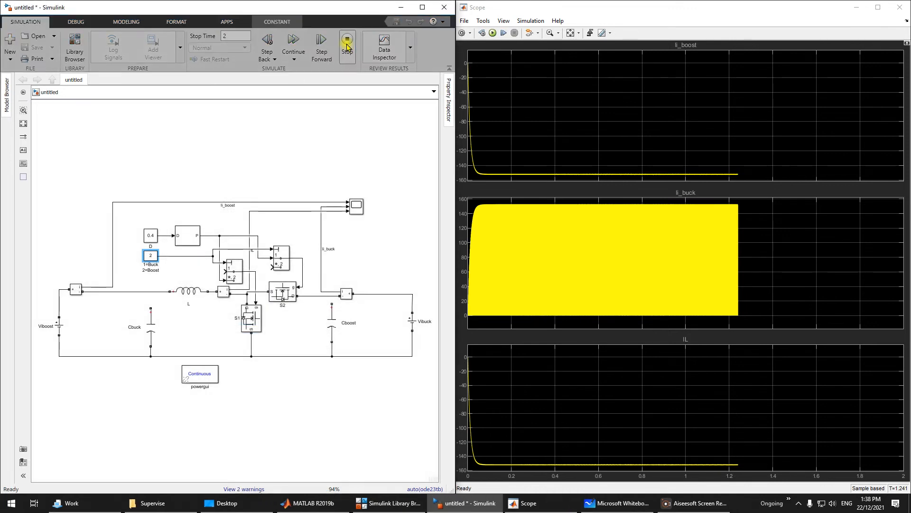
left_click(293, 43)
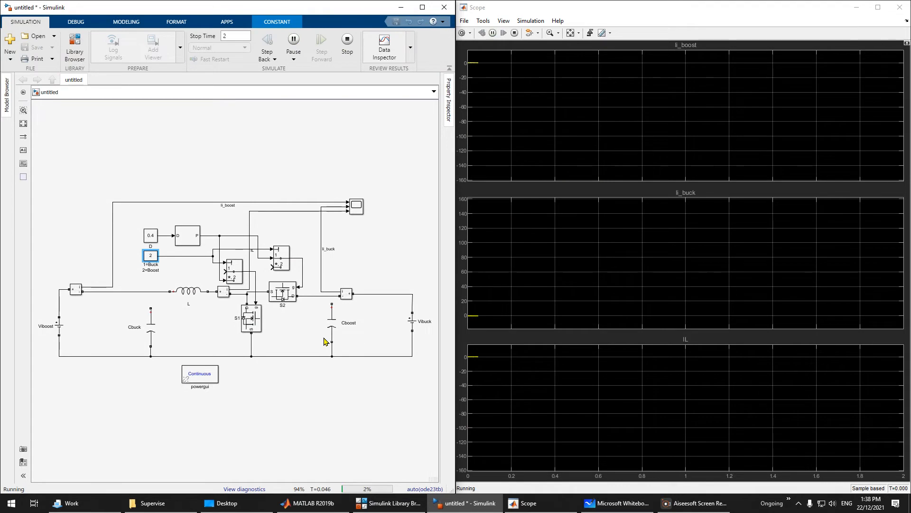
left_click(570, 33)
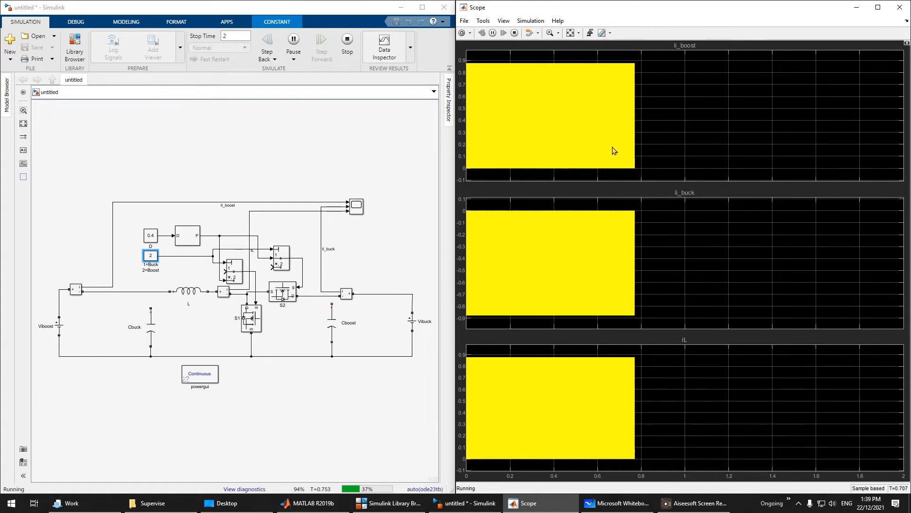
Set the duty constant D to 0.7 during the running simulation and rescale the scope axes to fit the signals
left_click(153, 235)
double_click(153, 235)
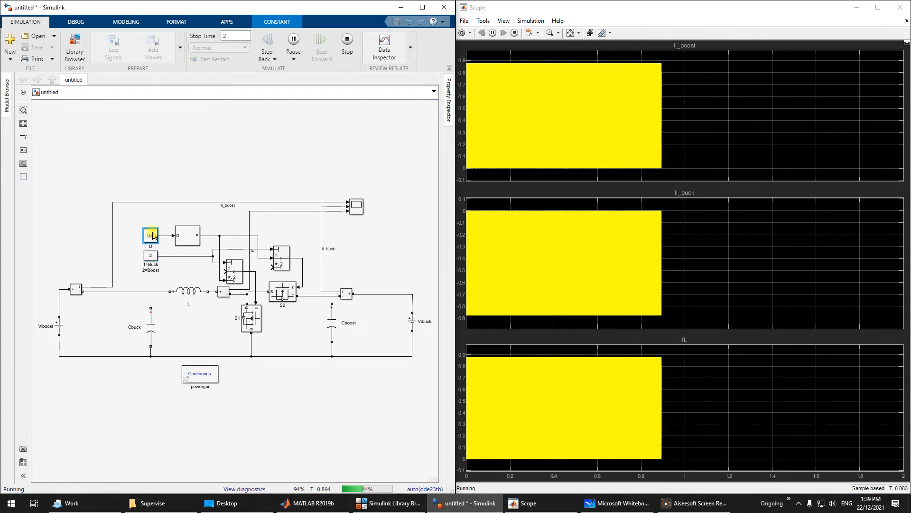
type("0.7")
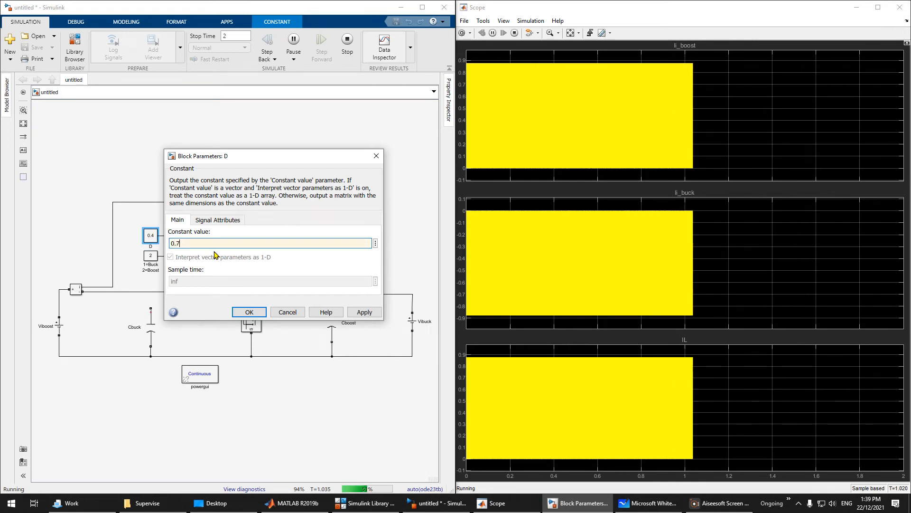
key("Return")
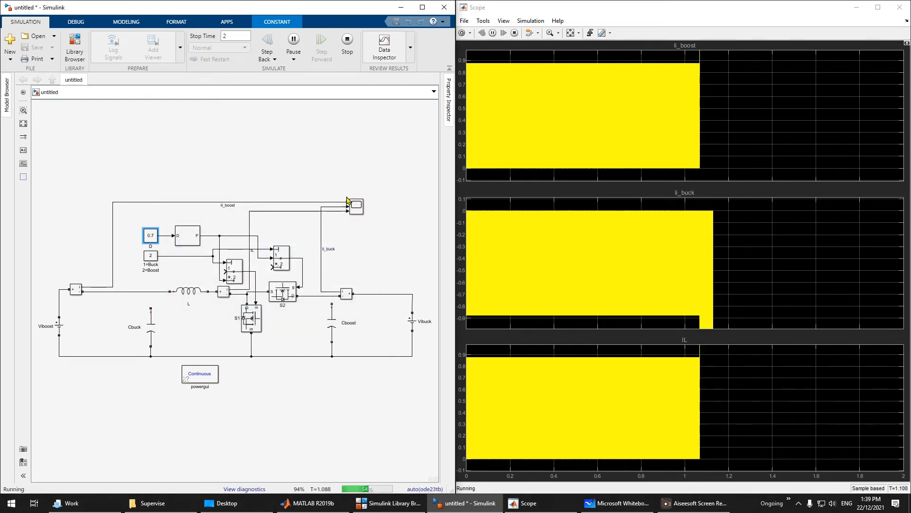
left_click(569, 32)
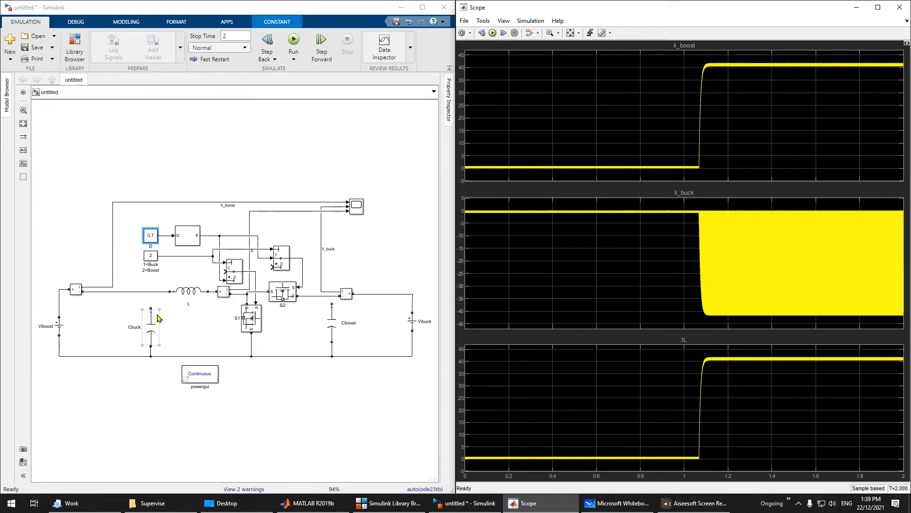
Change Cbuck to an RC branch with 0.1 ohm resistance and 1000e-6 F capacitance
double_click(157, 334)
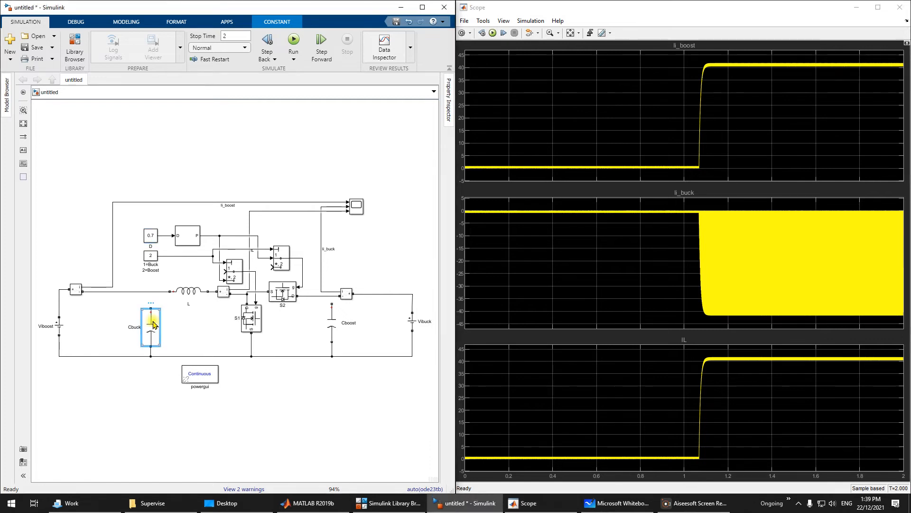
left_click(226, 313)
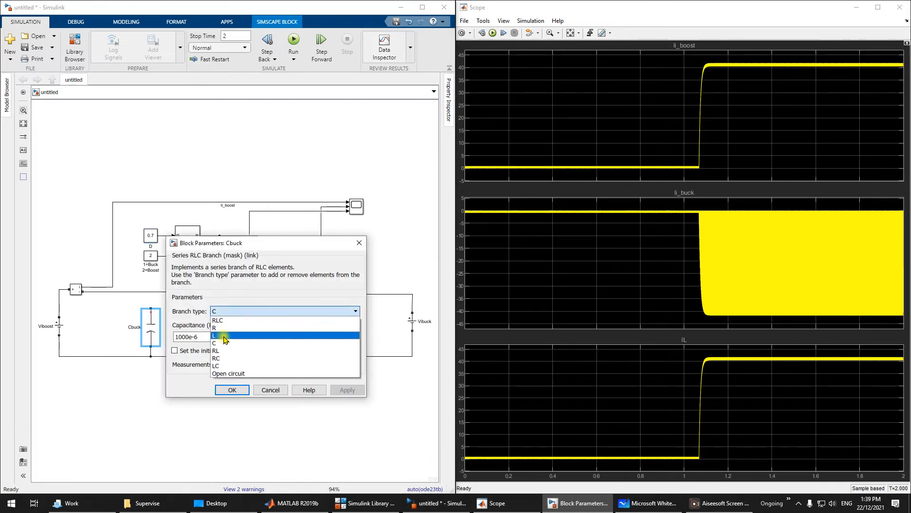
left_click(228, 359)
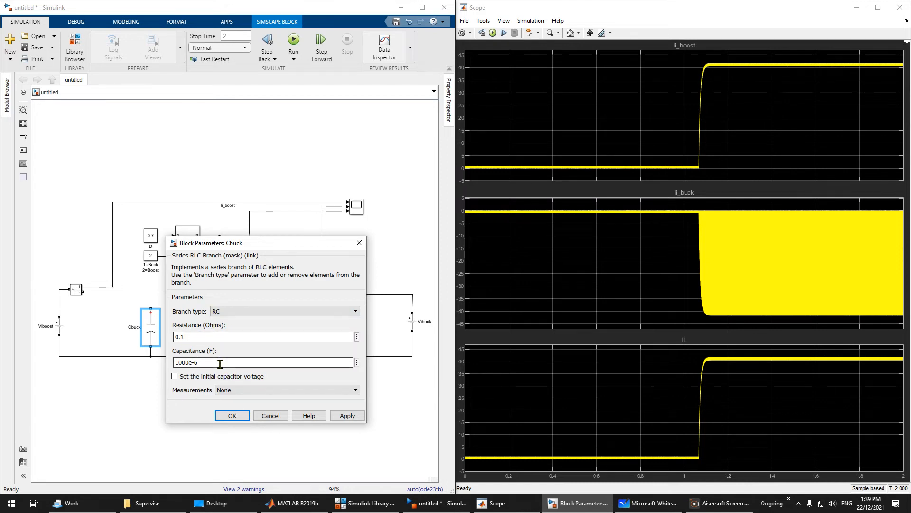
left_click(232, 416)
Change Cboost to an RC branch with 0.1 ohm resistance and 1000e-6 F capacitance
double_click(332, 323)
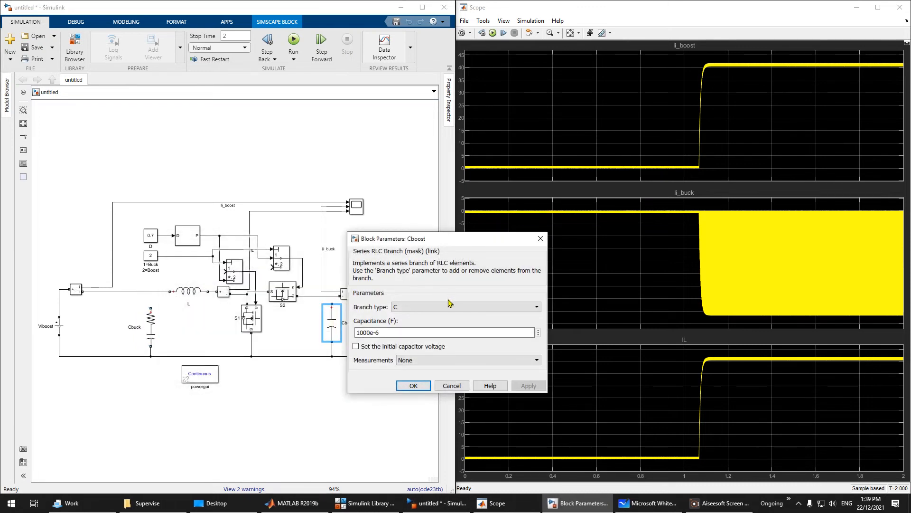
left_click(449, 306)
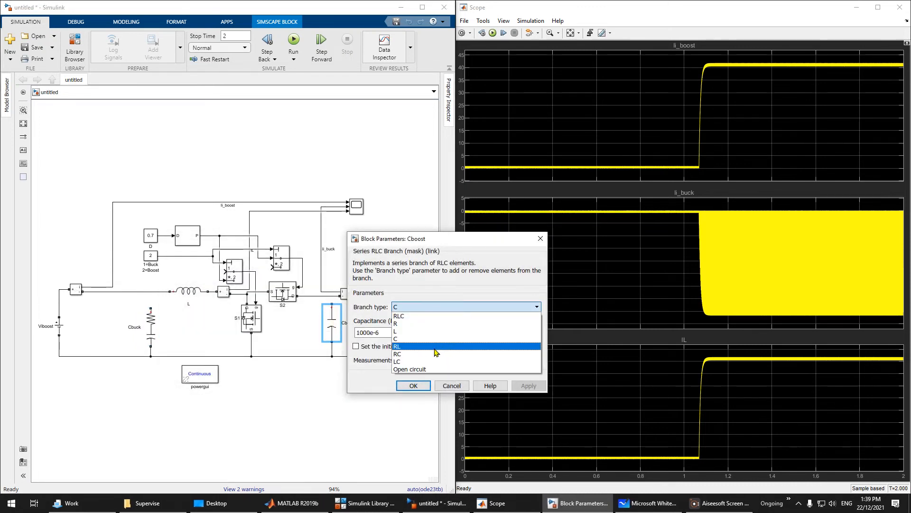
left_click(436, 355)
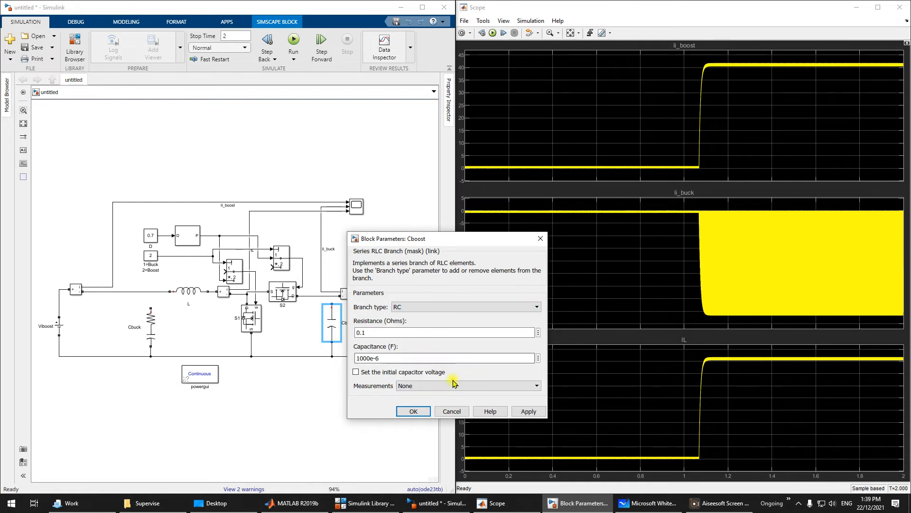
left_click(403, 411)
Connect the Cbuck and Cboost branches to the upper circuit line and run the boost-mode simulation, stopping it partway
left_click(153, 294)
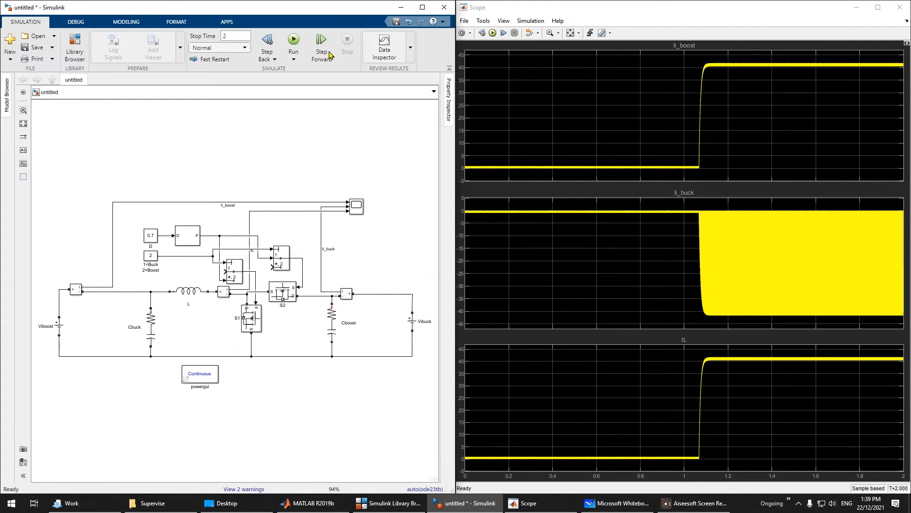
left_click(293, 40)
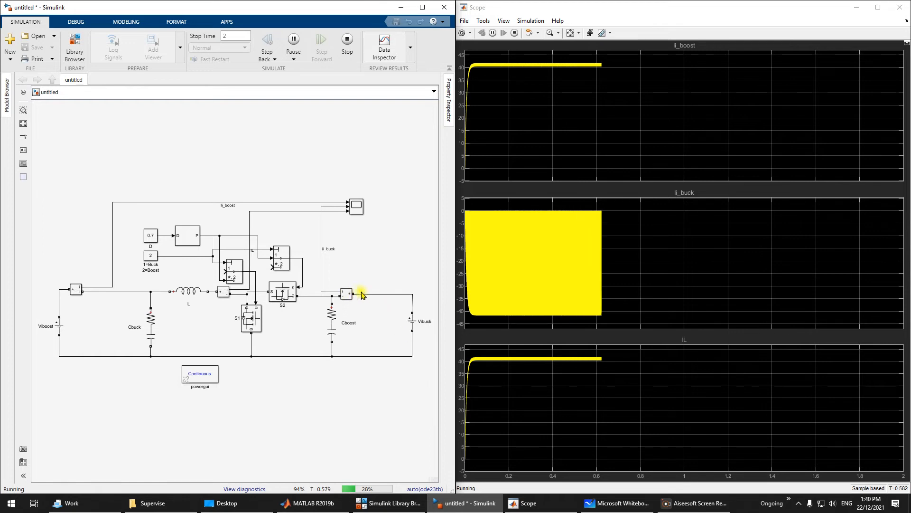
left_click(347, 294)
left_click(347, 43)
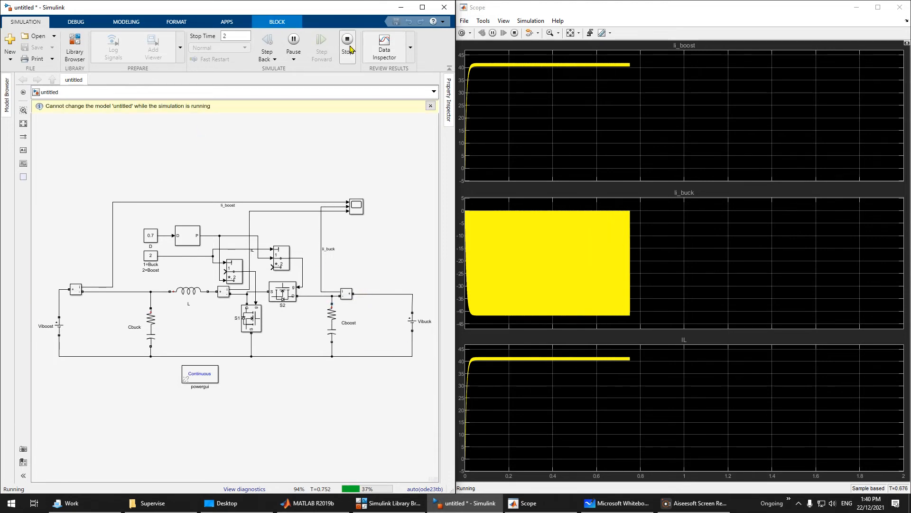
Set the Buck/Boost mode constant to 1 and run the simulation with rescaled scope axes, stopping it partway
left_click(148, 330)
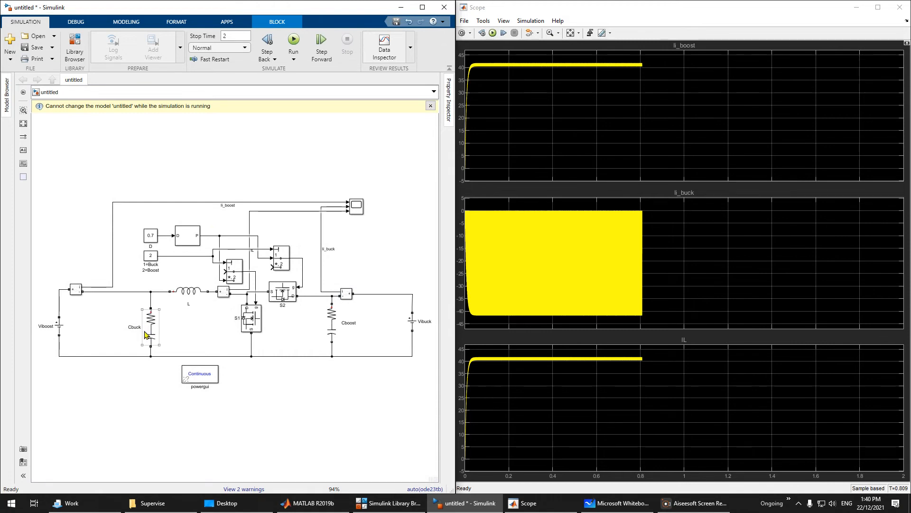
left_click_drag(147, 334, 148, 322)
double_click(149, 256)
type("1")
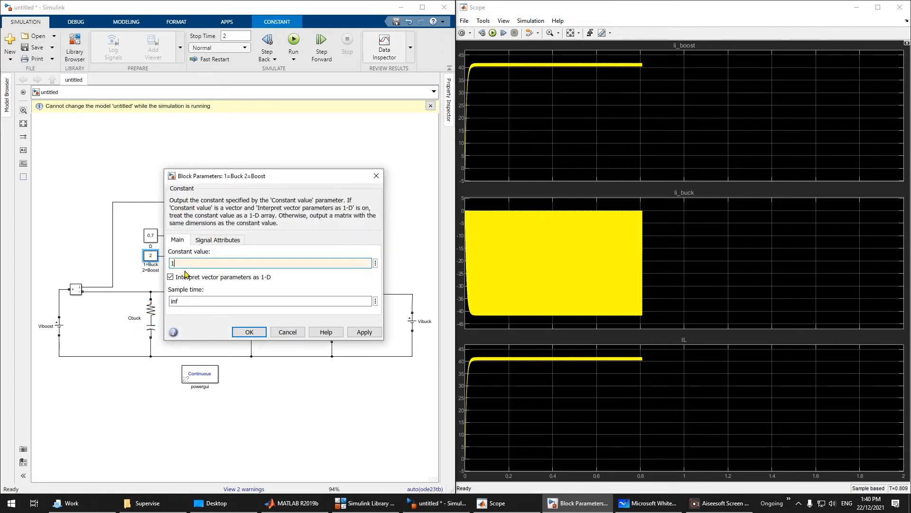
left_click(247, 332)
left_click(293, 39)
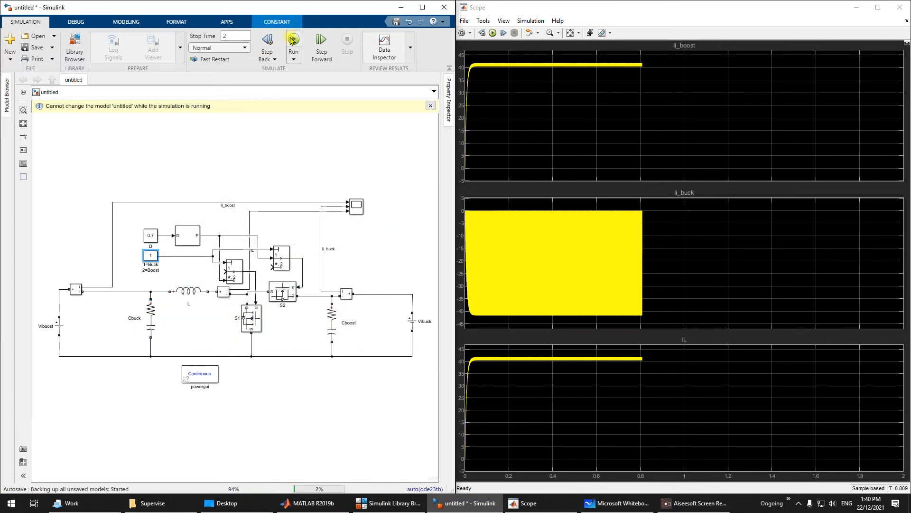
left_click(571, 32)
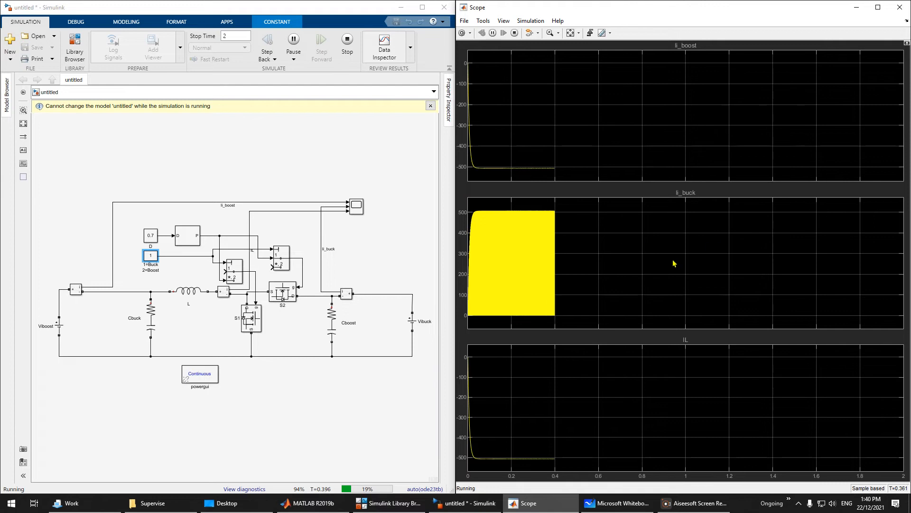
left_click(349, 43)
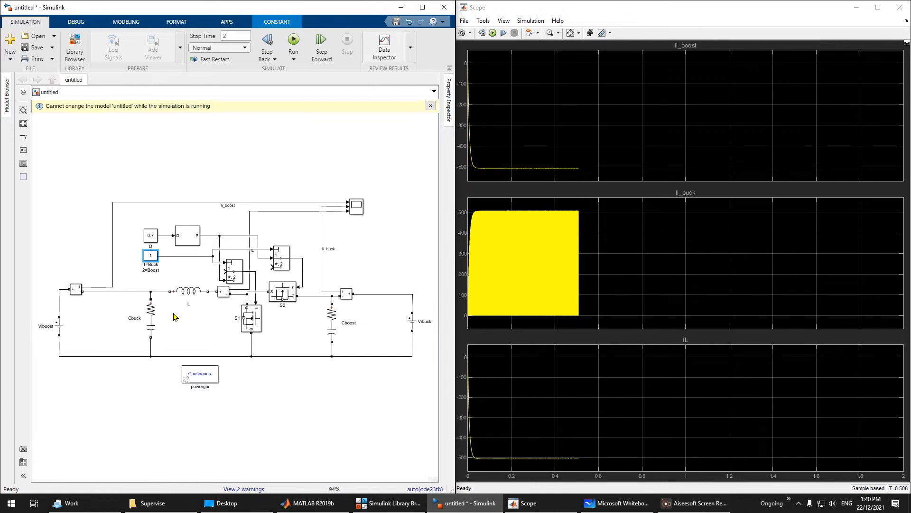
Shift the Cbuck and Cboost branches slightly between the upper and lower circuit lines
left_click(151, 319)
left_click_drag(332, 326, 335, 326)
left_click(176, 315)
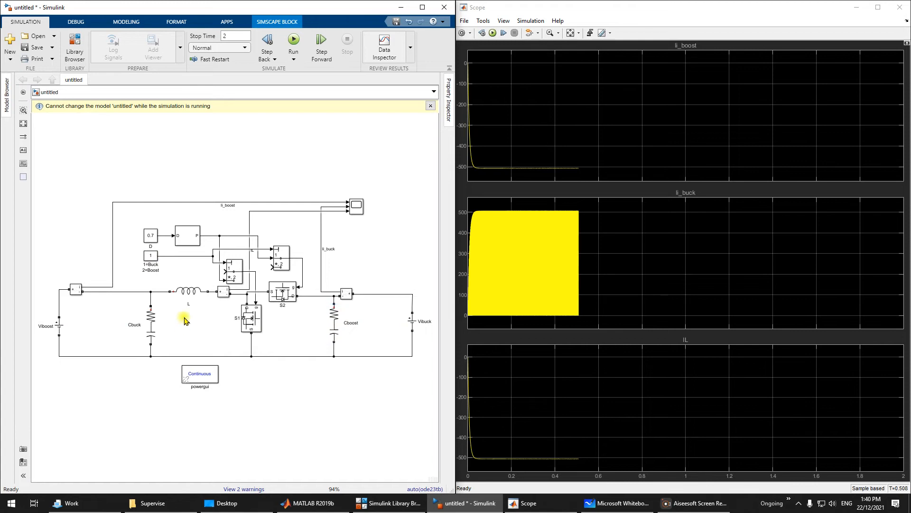
Change inductor L to an RL branch with 1 ohm resistance and 0.5e-3 H inductance
double_click(187, 293)
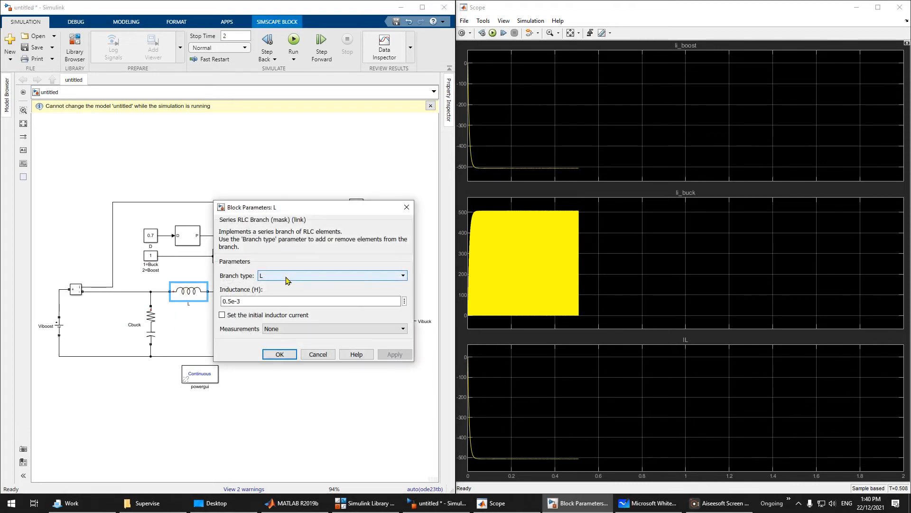
left_click(285, 276)
left_click(288, 316)
double_click(238, 300)
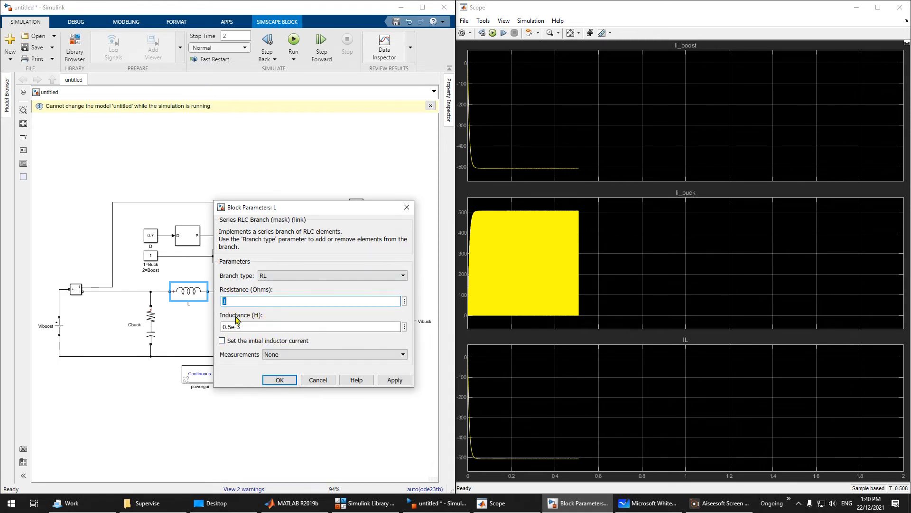
left_click(274, 381)
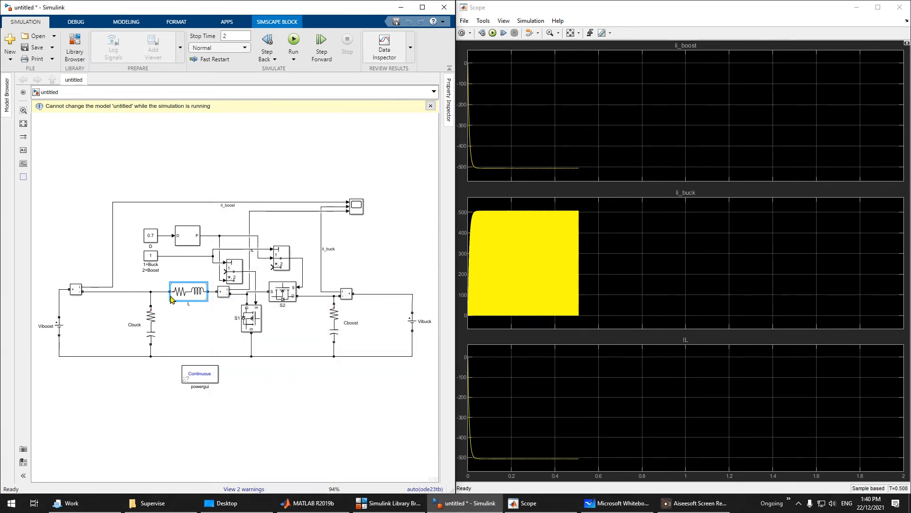
Run the buck-mode simulation with L as an RL branch and rescale the scope axes, stopping it partway
left_click(189, 326)
left_click(293, 40)
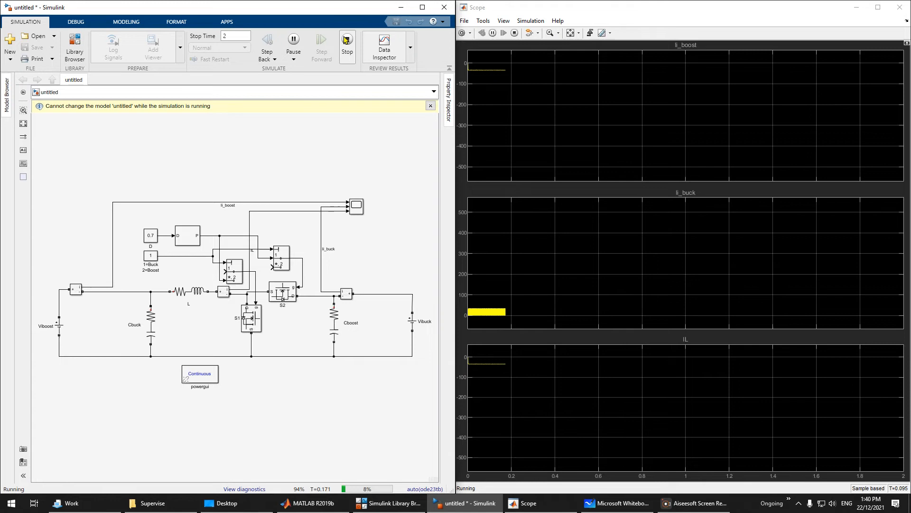
left_click(571, 33)
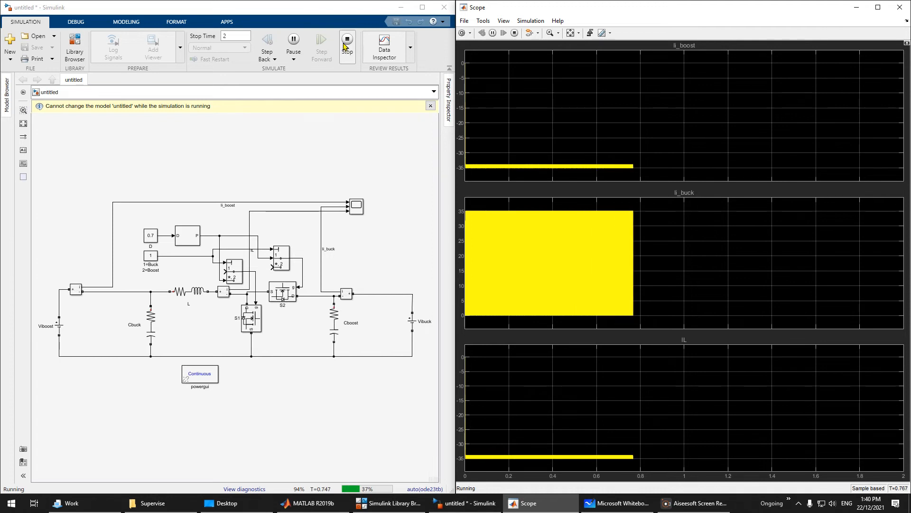
left_click(346, 45)
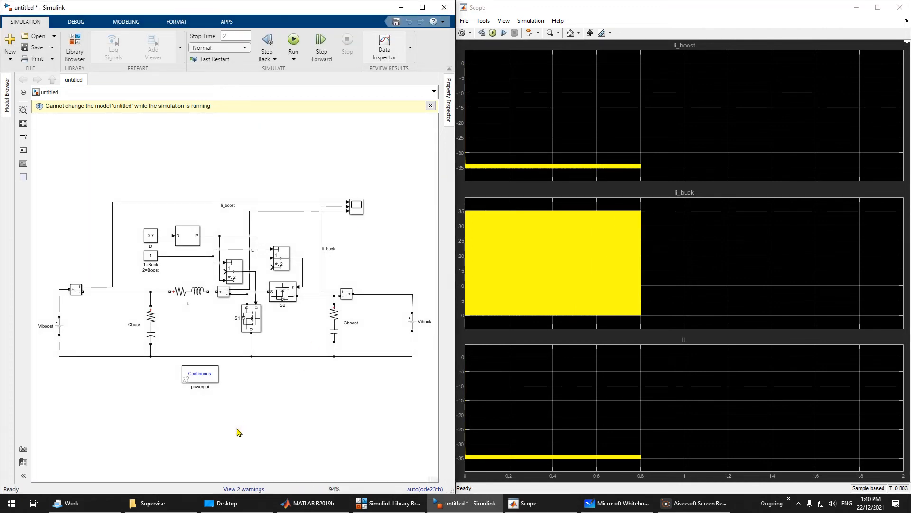
Copy the Cbuck branch beside Viboost as Lbuck and change its branch type to RL
left_click(151, 325)
left_click_drag(152, 318, 98, 324)
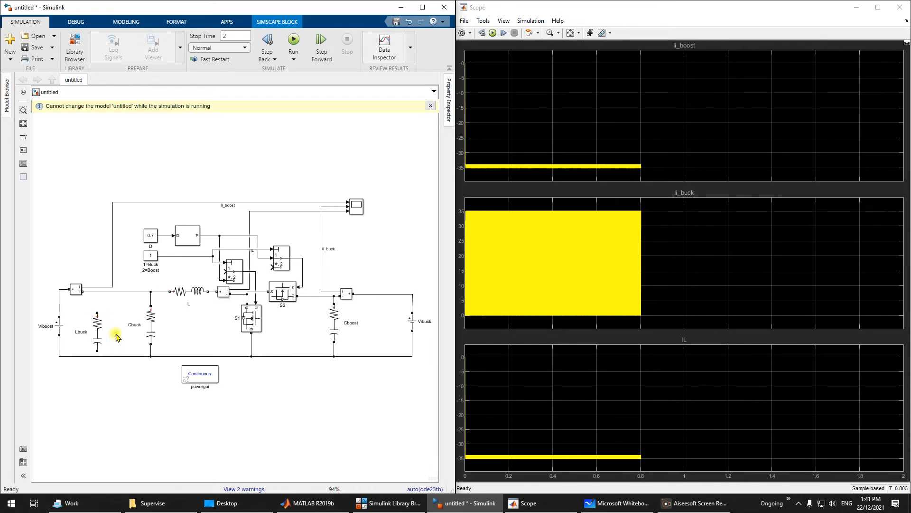
double_click(105, 331)
double_click(145, 354)
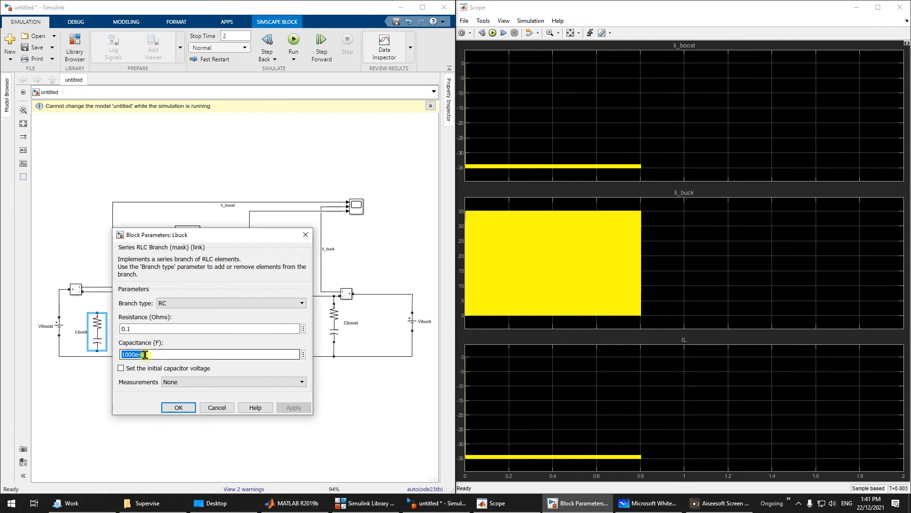
left_click(181, 304)
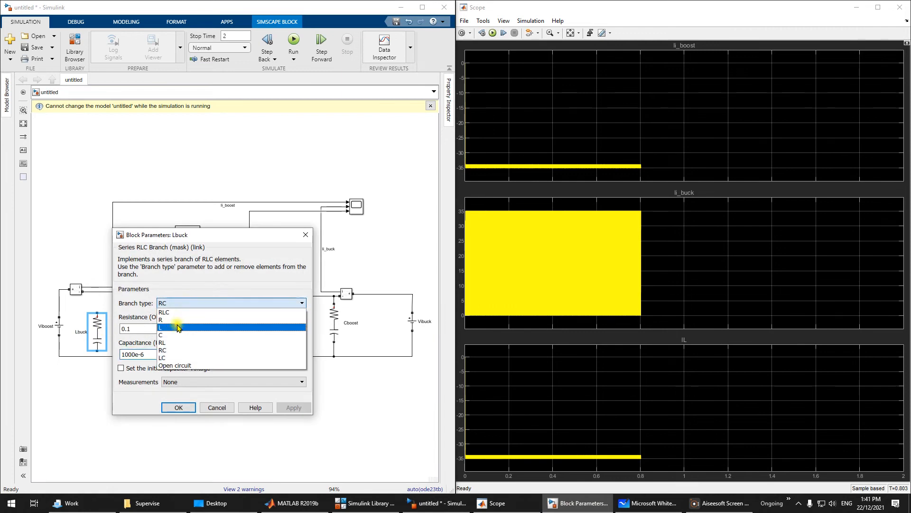
left_click(179, 352)
left_click(179, 305)
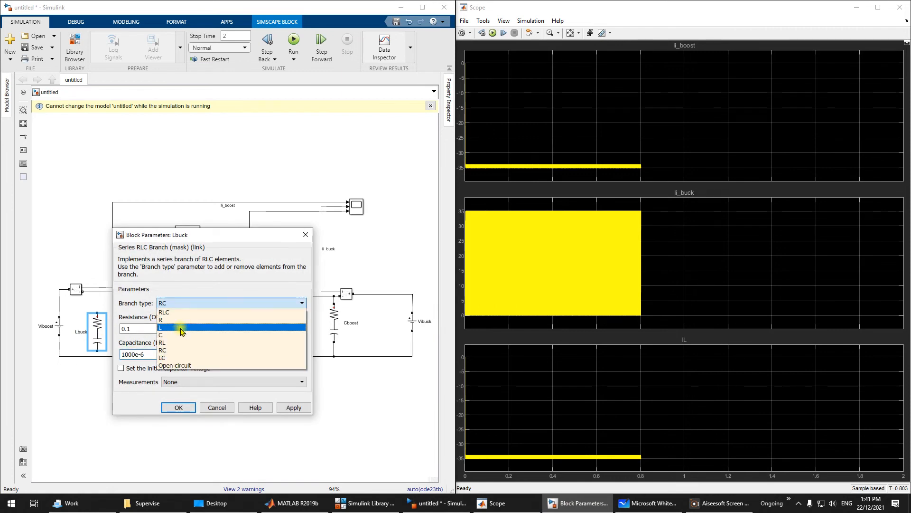
left_click(179, 342)
Set Lbuck's inductance to 50e-6 H
left_click(123, 354)
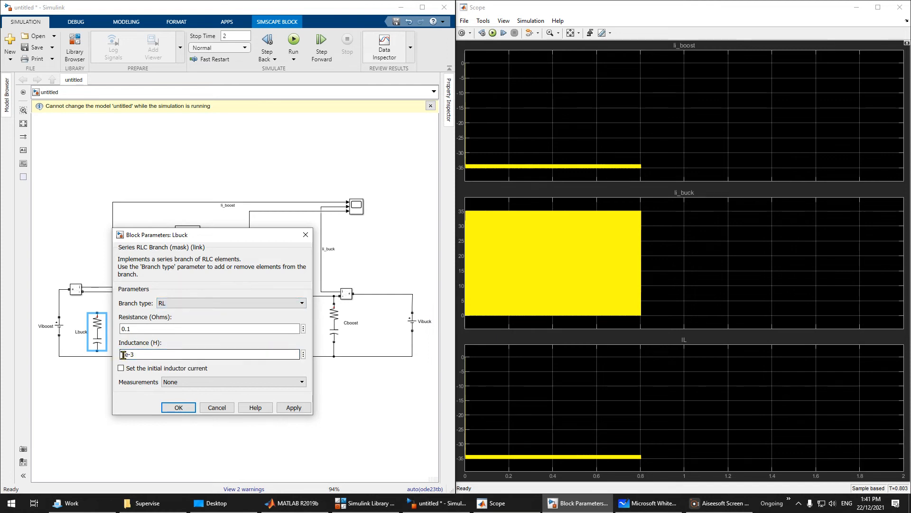
type("5")
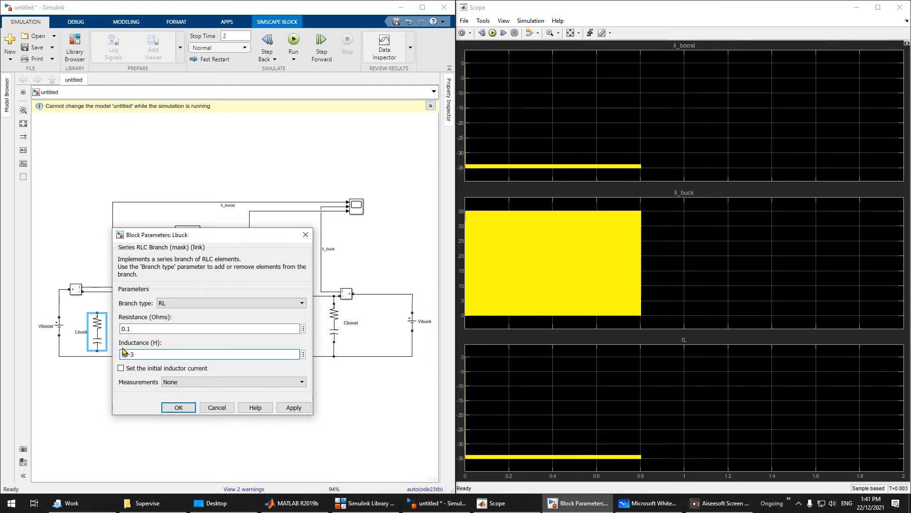
type("0")
left_click_drag(135, 355, 219, 371)
left_click(178, 407)
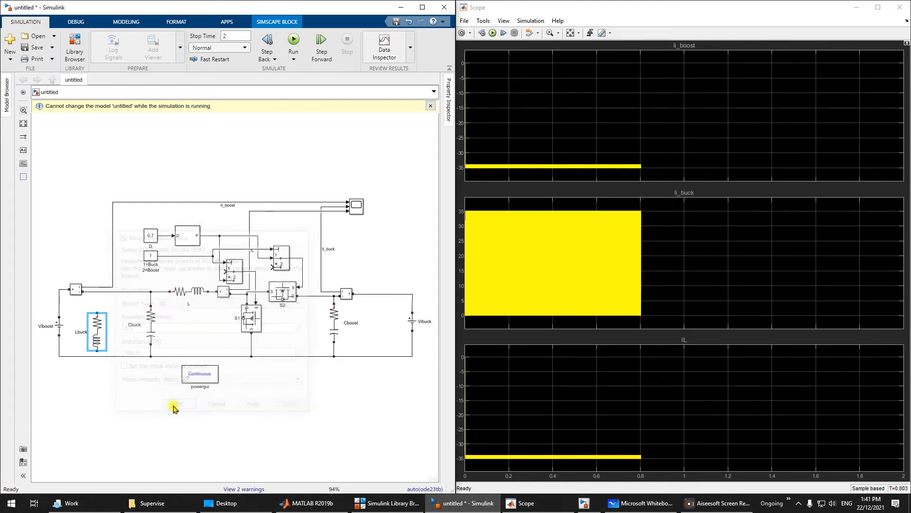
Copy Lbuck to the empty area below Cboost and name the copy Lboost
left_click_drag(101, 328, 358, 401)
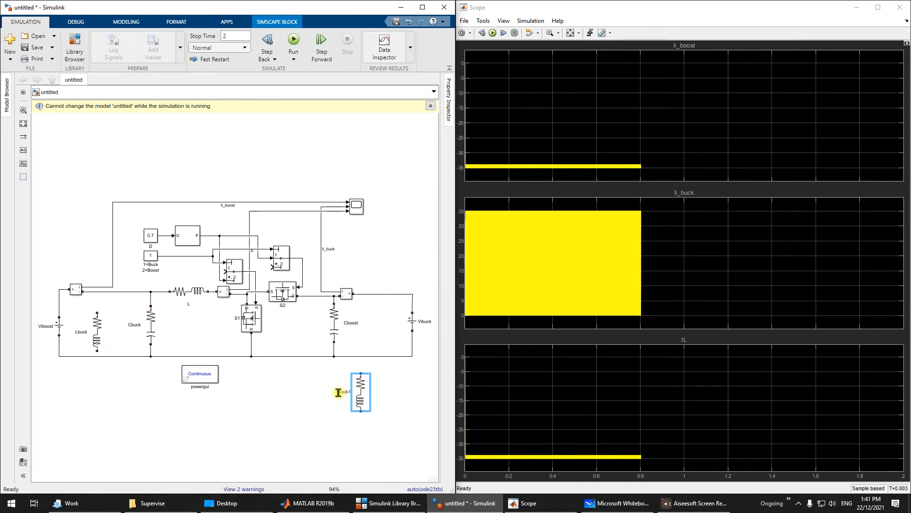
type("boost")
left_click(358, 442)
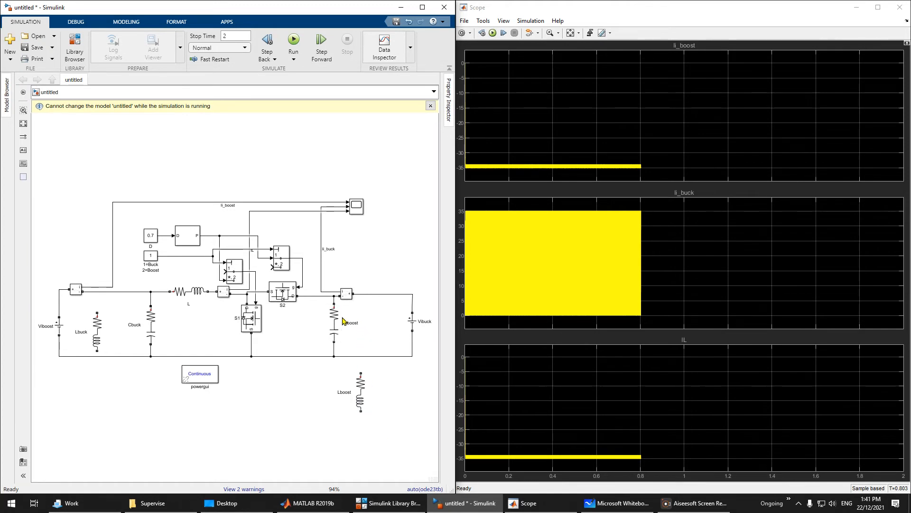
Switch to Microsoft Whiteboard and draw two input terminals with the blue pen in the empty area below the existing notes
left_click(617, 503)
left_click_drag(436, 7, 910, 171)
left_click(771, 151)
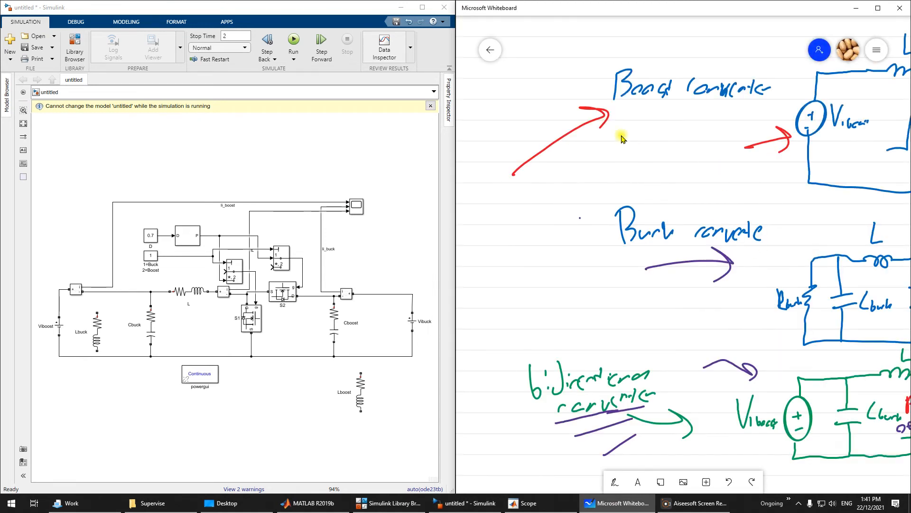
left_click_drag(634, 150, 607, 131)
scroll(691, 264, "down", 15)
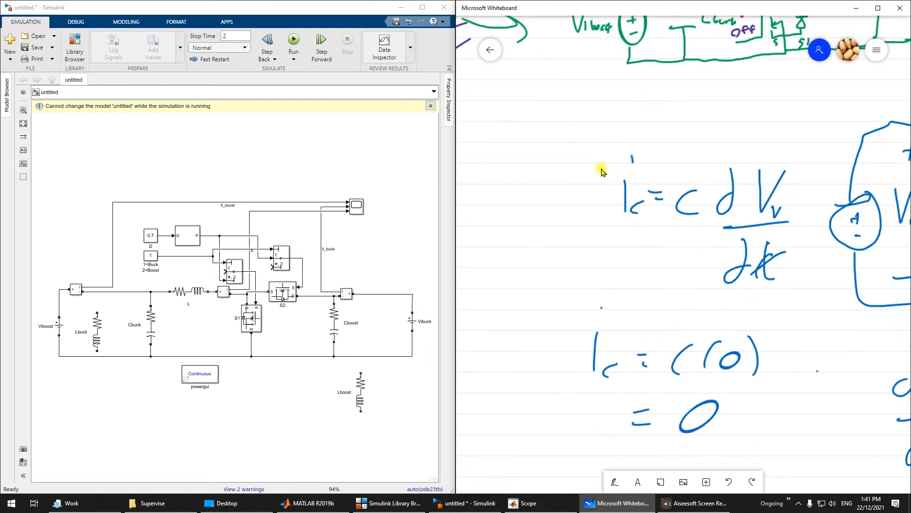
left_click(615, 482)
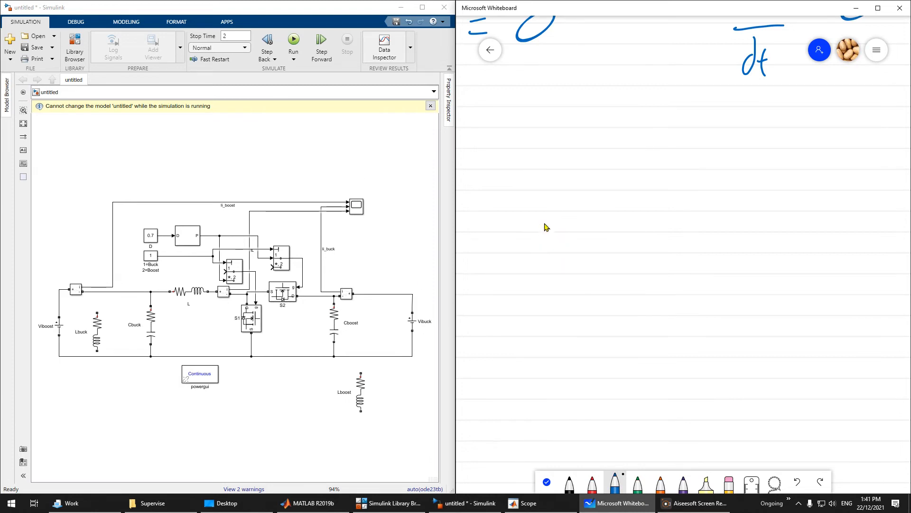
left_click_drag(533, 161, 528, 160)
mouse_move(531, 284)
left_mouse_down()
mouse_move(515, 307)
mouse_move(531, 284)
left_mouse_up()
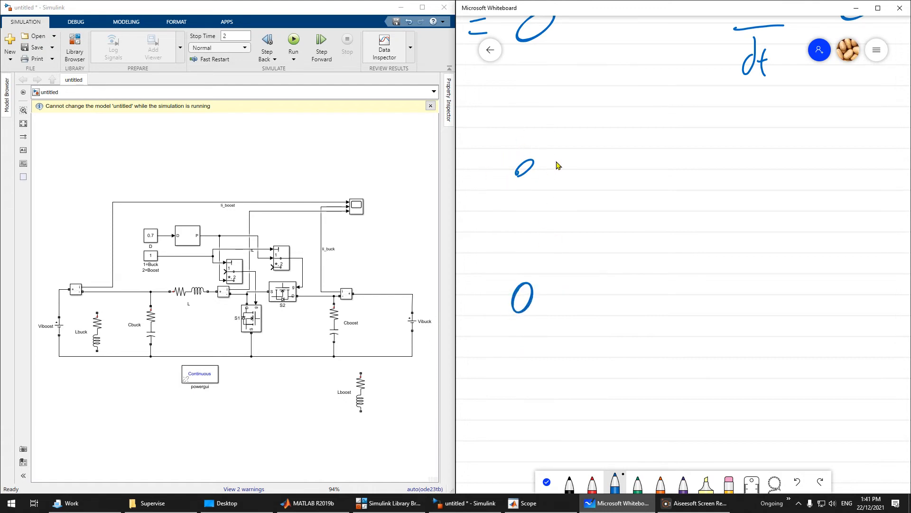
Draw the lines from both terminals, label the input Vripp with an arrow, and sketch its rippling waveform above
left_click_drag(533, 166, 629, 156)
mouse_move(525, 196)
left_mouse_down()
mouse_move(521, 251)
mouse_move(534, 211)
left_mouse_up()
mouse_move(480, 198)
left_mouse_down()
mouse_move(497, 189)
mouse_move(507, 227)
mouse_move(523, 215)
mouse_move(523, 231)
left_mouse_up()
mouse_move(485, 123)
left_mouse_down()
mouse_move(568, 107)
mouse_move(481, 158)
mouse_move(516, 163)
mouse_move(479, 108)
mouse_move(488, 115)
left_mouse_up()
mouse_move(549, 102)
left_mouse_down()
mouse_move(593, 105)
mouse_move(567, 108)
left_mouse_up()
left_click_drag(525, 300, 631, 294)
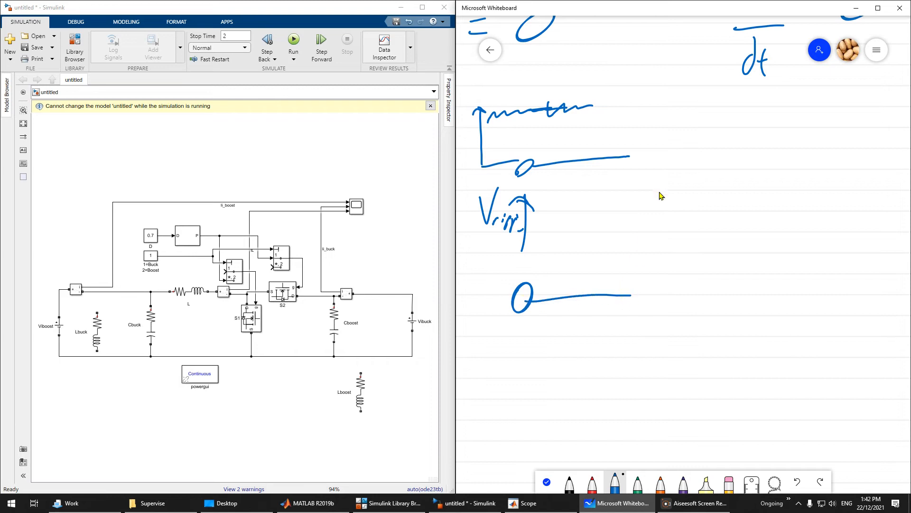
Complete the circuit sketch with a shunt capacitor, a series inductor and a voltage source
mouse_move(631, 156)
left_mouse_down()
mouse_move(631, 194)
mouse_move(654, 195)
left_mouse_up()
mouse_move(609, 225)
left_mouse_down()
mouse_move(666, 212)
mouse_move(636, 292)
left_mouse_up()
mouse_move(623, 155)
left_mouse_down()
mouse_move(785, 144)
mouse_move(787, 191)
left_mouse_up()
mouse_move(781, 191)
left_mouse_down()
mouse_move(791, 189)
mouse_move(789, 242)
mouse_move(726, 301)
mouse_move(626, 304)
left_mouse_up()
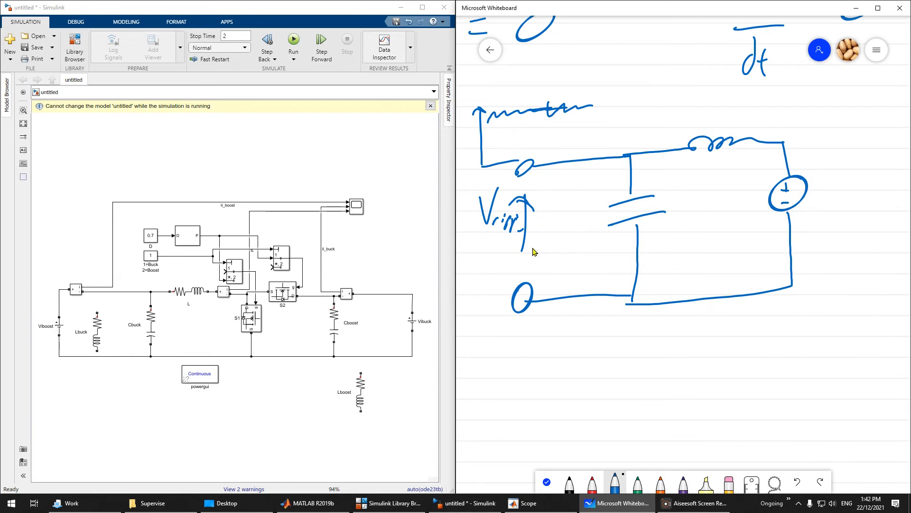
Write Vripp = VDC + VAC near the terminals and label the source Vdc and the inductor VAC
mouse_move(489, 261)
left_mouse_down()
mouse_move(514, 274)
mouse_move(537, 265)
left_mouse_up()
mouse_move(531, 270)
left_mouse_down()
mouse_move(601, 257)
mouse_move(613, 274)
left_mouse_up()
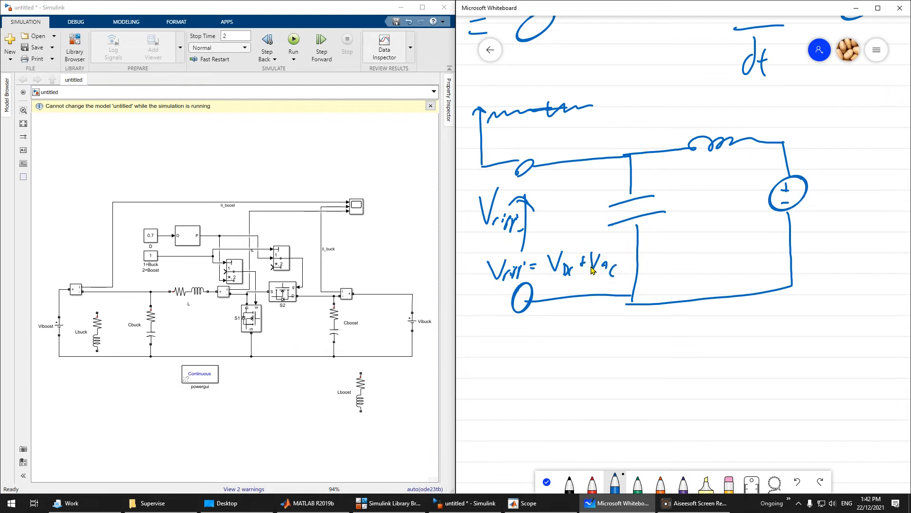
mouse_move(812, 174)
left_mouse_down()
mouse_move(836, 174)
mouse_move(845, 211)
left_mouse_up()
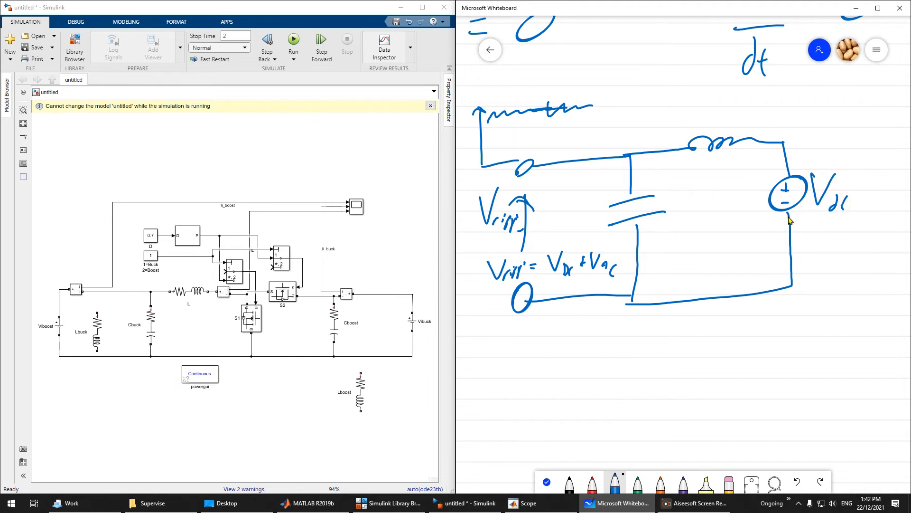
mouse_move(699, 169)
left_mouse_down()
mouse_move(710, 163)
mouse_move(709, 180)
mouse_move(741, 172)
left_mouse_up()
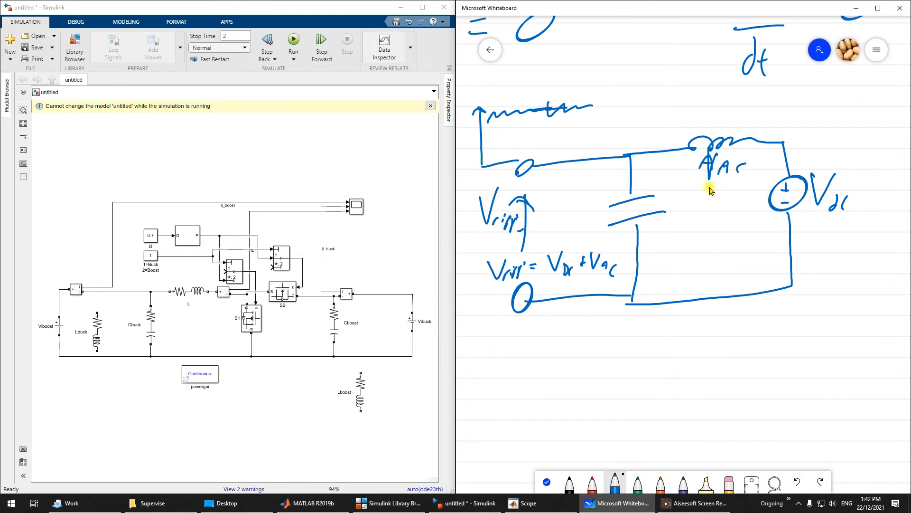
left_click(662, 239)
left_click_drag(664, 183, 684, 185)
left_click_drag(687, 223, 688, 219)
left_click_drag(699, 214, 695, 224)
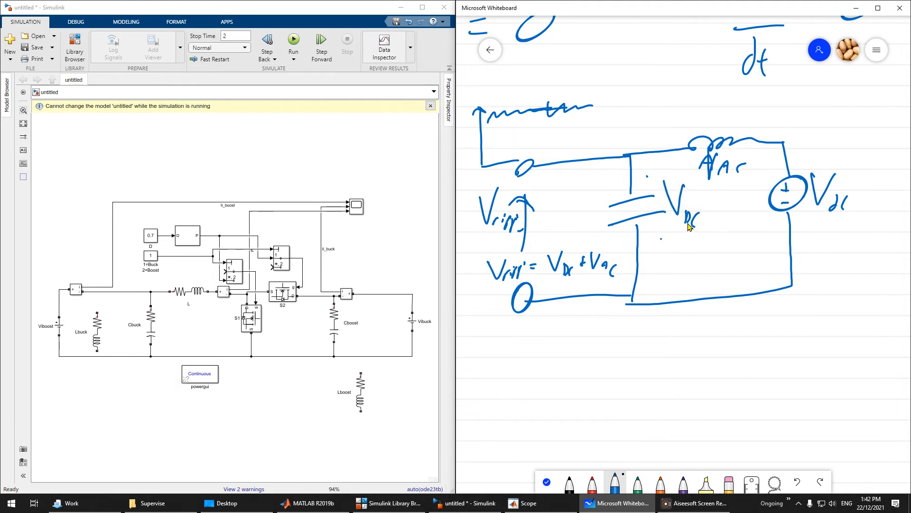
key("ctrl+z")
key("ctrl+z")
Label the capacitor Vrip and draw arrows for the loop, the capacitor current and the input current
mouse_move(664, 192)
left_mouse_down()
mouse_move(683, 187)
mouse_move(693, 216)
left_mouse_up()
mouse_move(698, 211)
left_mouse_down()
mouse_move(708, 207)
mouse_move(745, 254)
mouse_move(671, 264)
mouse_move(683, 236)
mouse_move(655, 254)
left_mouse_up()
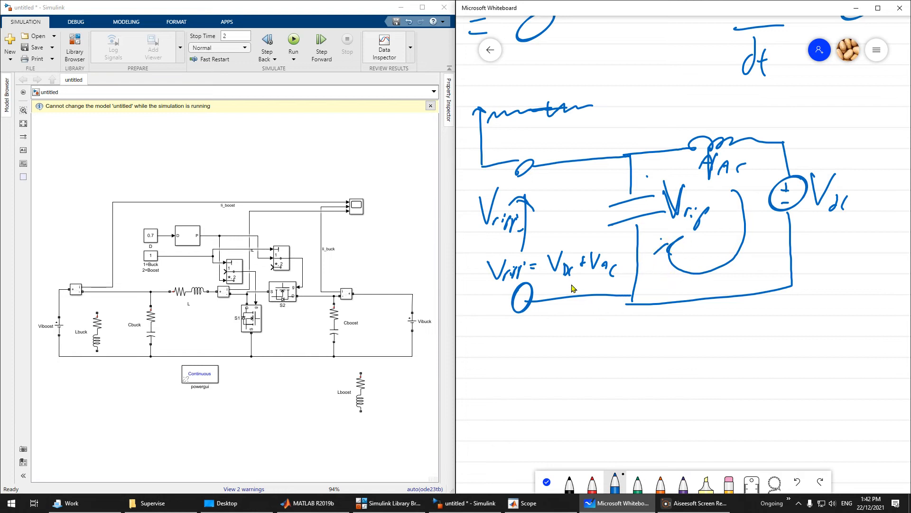
mouse_move(631, 169)
left_mouse_down()
mouse_move(634, 182)
mouse_move(637, 174)
left_mouse_up()
left_click_drag(575, 153, 572, 176)
Sketch a spiky current waveform above the capacitor branch, label its current ic, and draw an arrow pointing to the inductor
mouse_move(611, 100)
left_mouse_down()
mouse_move(636, 138)
mouse_move(650, 121)
mouse_move(618, 107)
mouse_move(620, 96)
mouse_move(627, 144)
mouse_move(646, 129)
left_mouse_up()
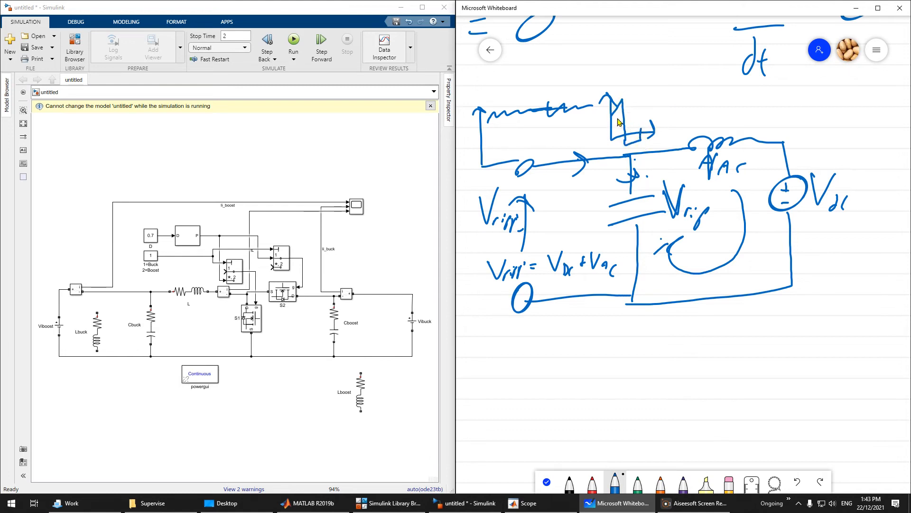
mouse_move(650, 163)
left_mouse_down()
mouse_move(650, 178)
mouse_move(663, 177)
left_mouse_up()
mouse_move(783, 98)
left_mouse_down()
mouse_move(743, 118)
mouse_move(714, 118)
left_mouse_up()
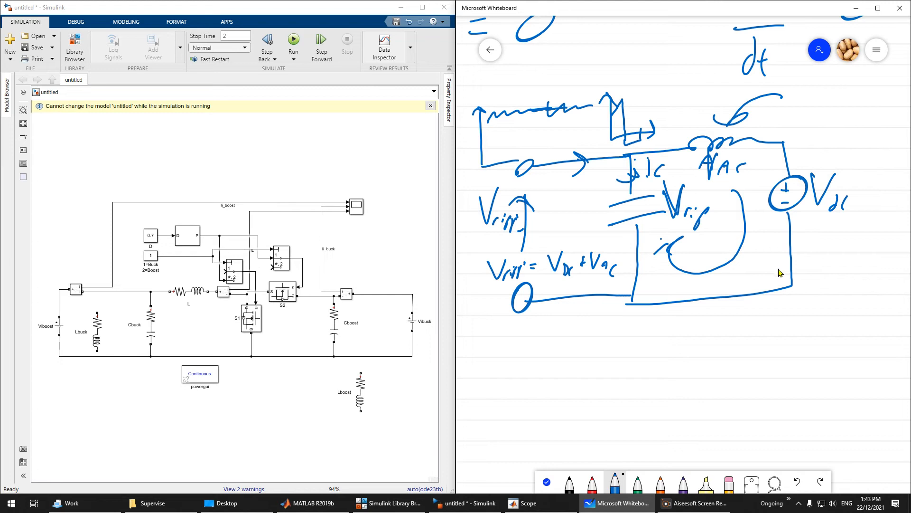
Switch back to Simulink in full-screen view, rotate Lbuck horizontal and insert it between the Viboost current measurement and Cbuck
left_click(422, 7)
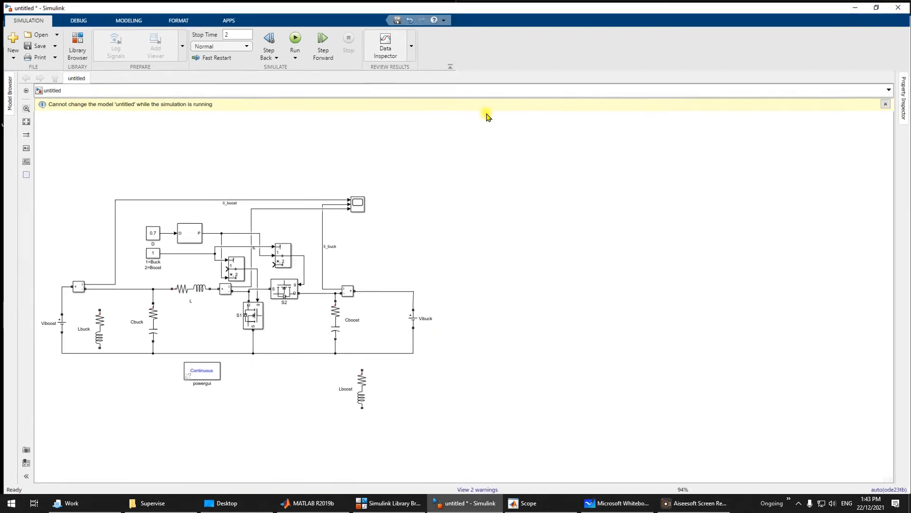
scroll(372, 333, "up", 2)
scroll(371, 333, "down", 1)
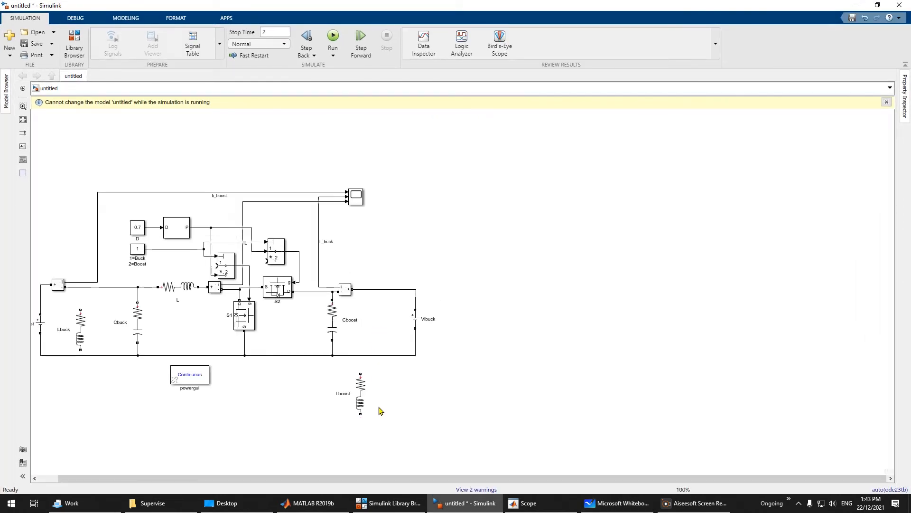
left_click(90, 335)
key("ctrl+r")
key("ctrl+r")
key("ctrl+r")
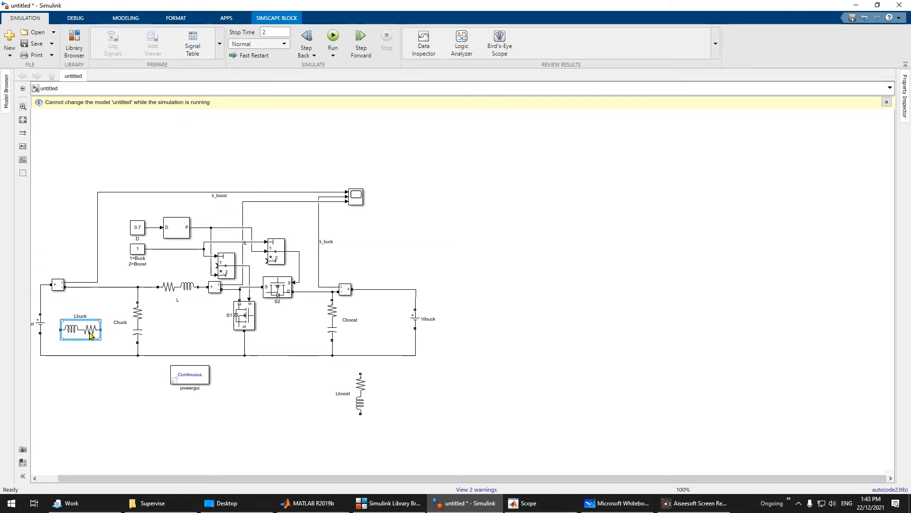
left_click_drag(80, 329, 100, 287)
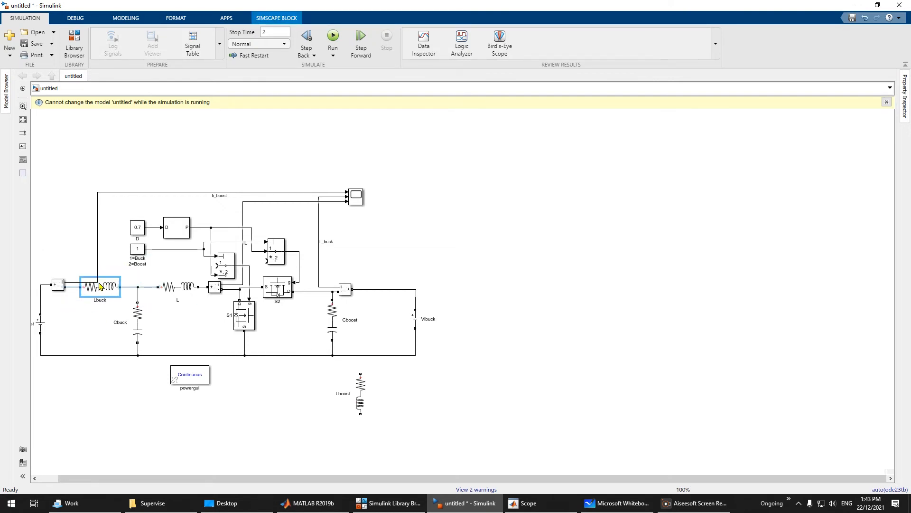
Rotate Lboost horizontal and insert it in series between the Vibuck-side current measurement and Vibuck
left_click(360, 400)
key("ctrl+r")
key("ctrl+r")
key("ctrl+r")
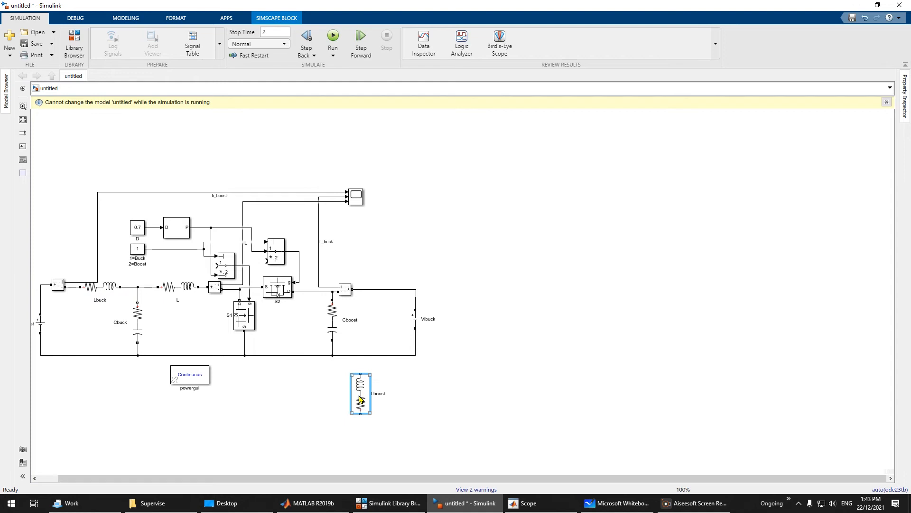
left_click_drag(359, 401, 379, 291)
key("ctrl+r")
key("ctrl+r")
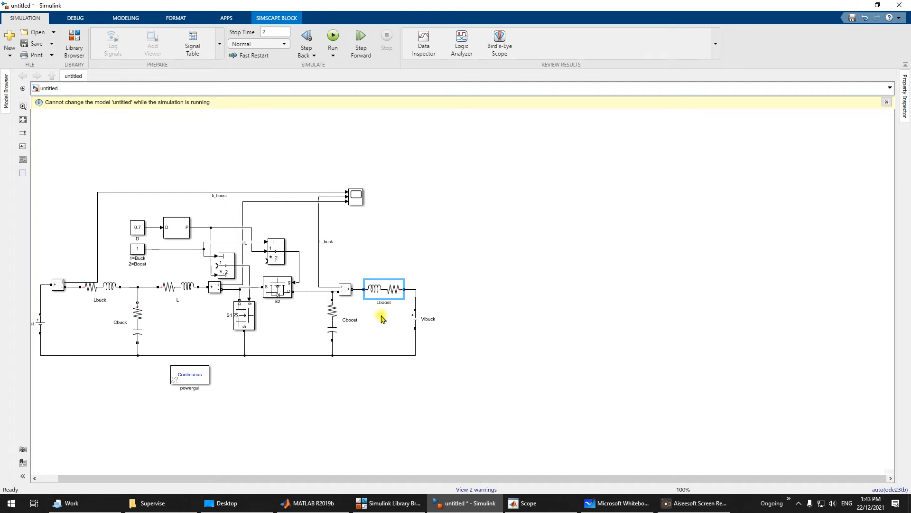
left_click(382, 316)
Review the block parameters of the Lbuck and Cbuck filter branches
left_click(109, 291)
double_click(109, 291)
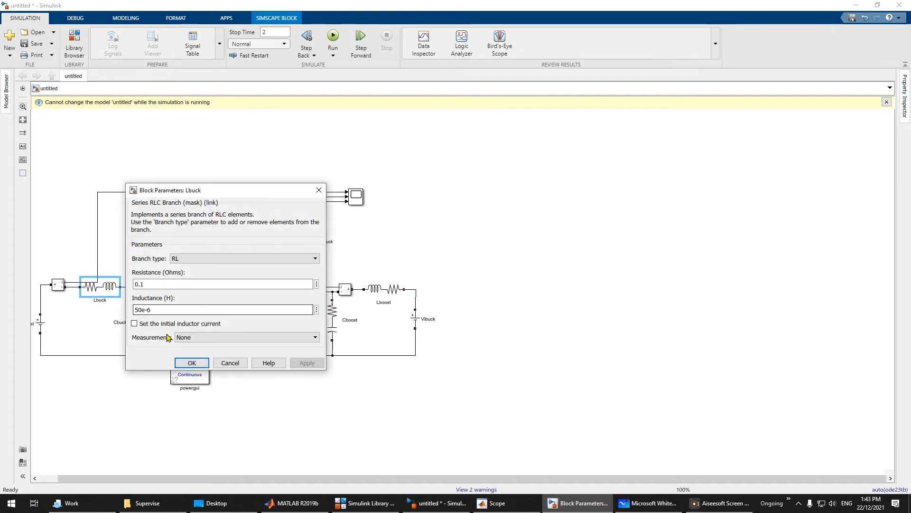
left_click(189, 363)
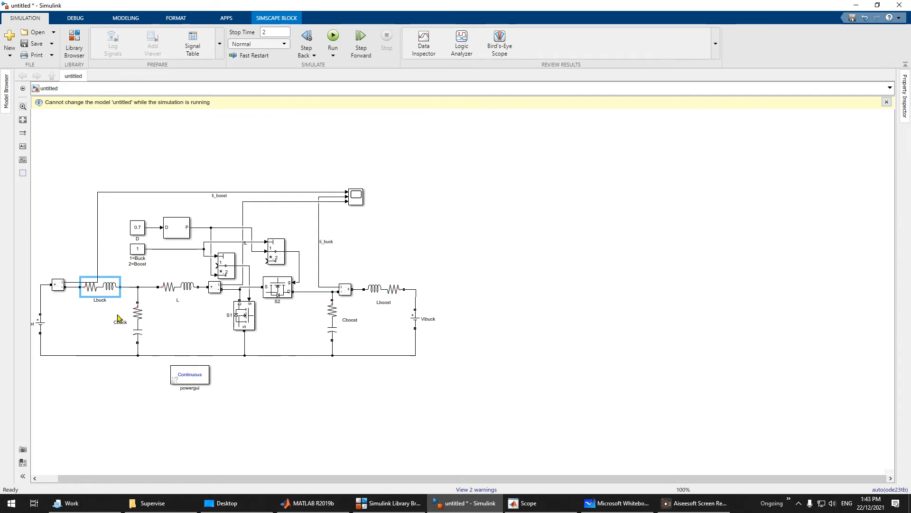
double_click(147, 317)
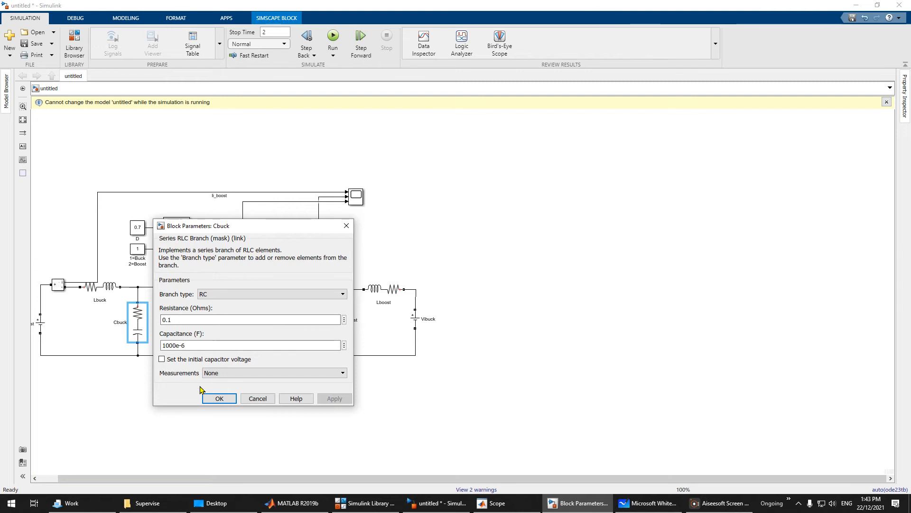
left_click(216, 398)
double_click(138, 317)
left_click(218, 398)
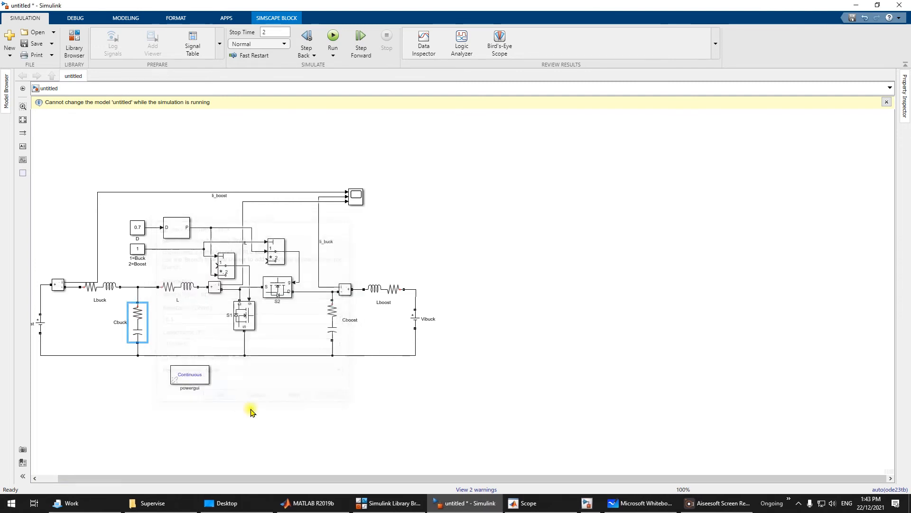
Set the inductance of branch L to 5e-3 H
double_click(190, 281)
left_click(190, 260)
double_click(191, 289)
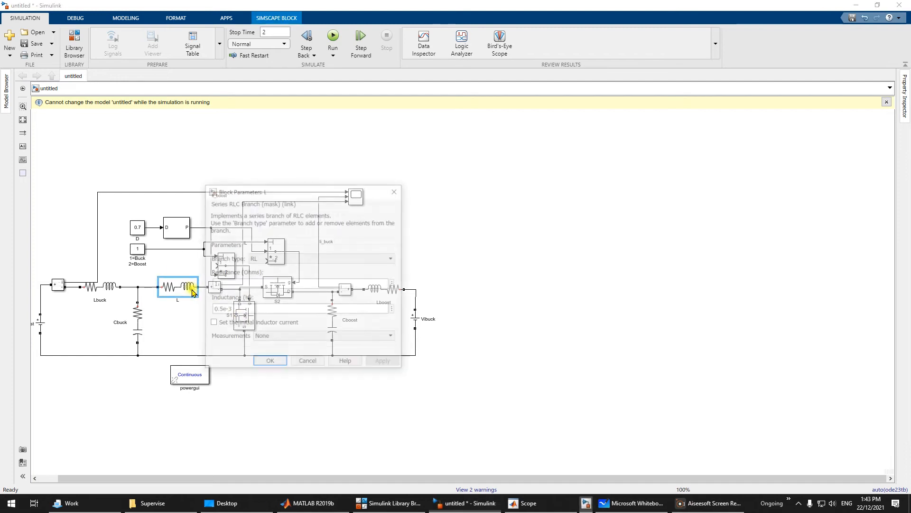
left_click(219, 309)
left_click(221, 310)
left_click_drag(221, 311, 153, 315)
type("1")
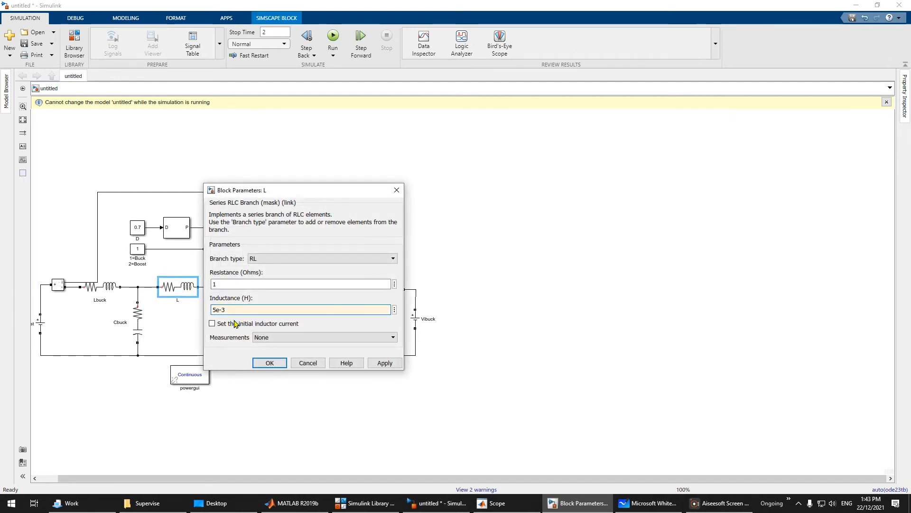
left_click(269, 363)
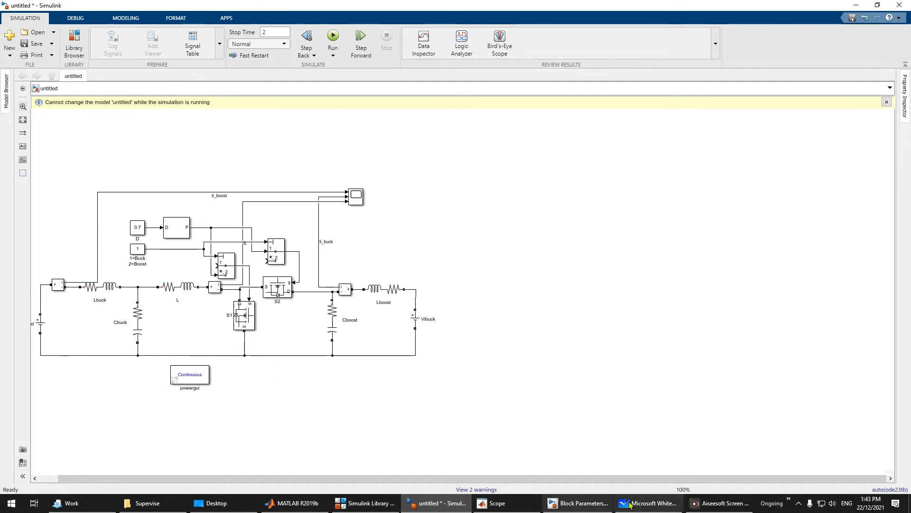
Close the leftover block parameters dialog, run the simulation and view the current waveforms in the enlarged Scope
left_click(578, 504)
left_click(270, 362)
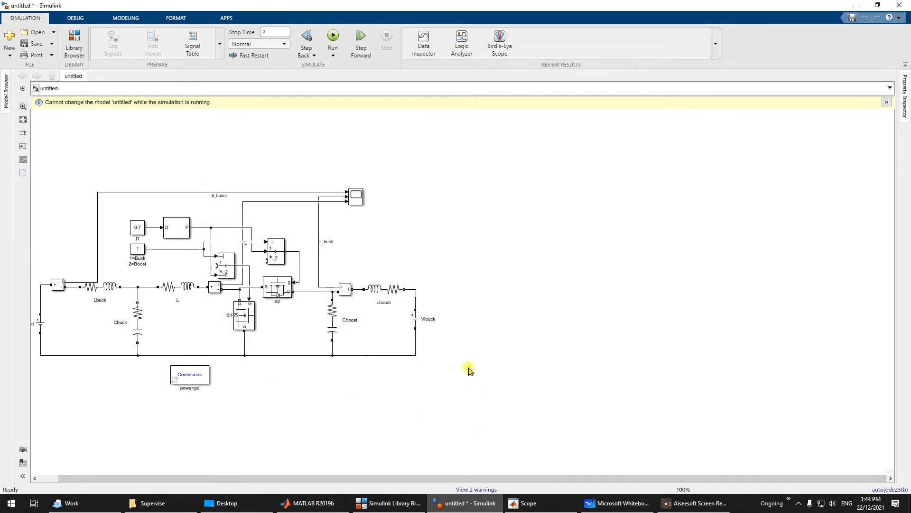
key("space")
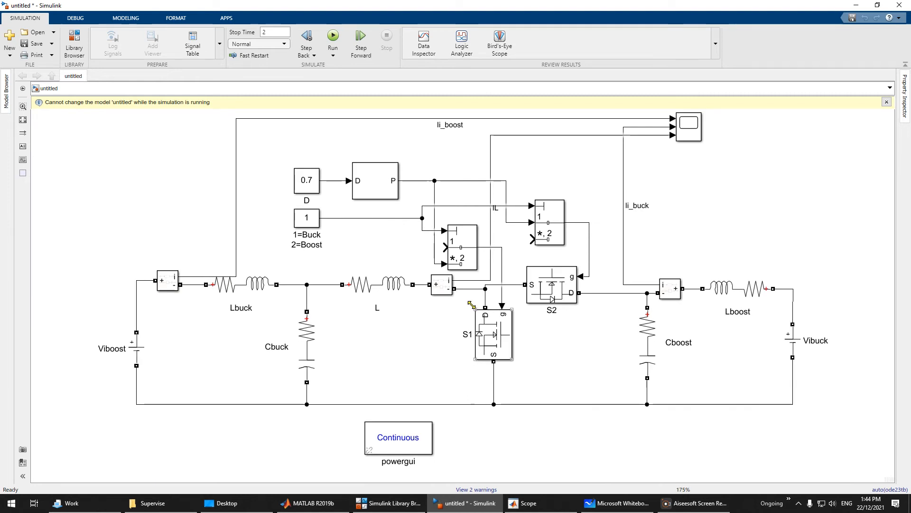
left_click(333, 38)
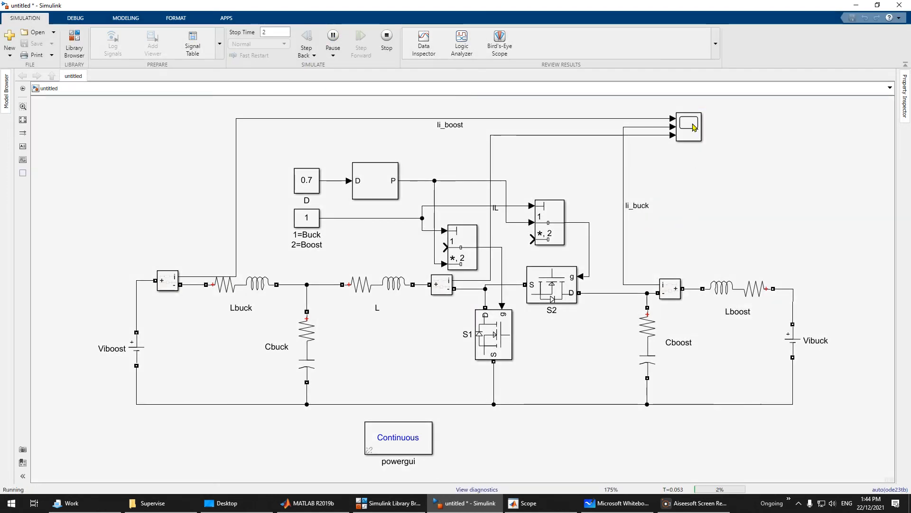
double_click(691, 126)
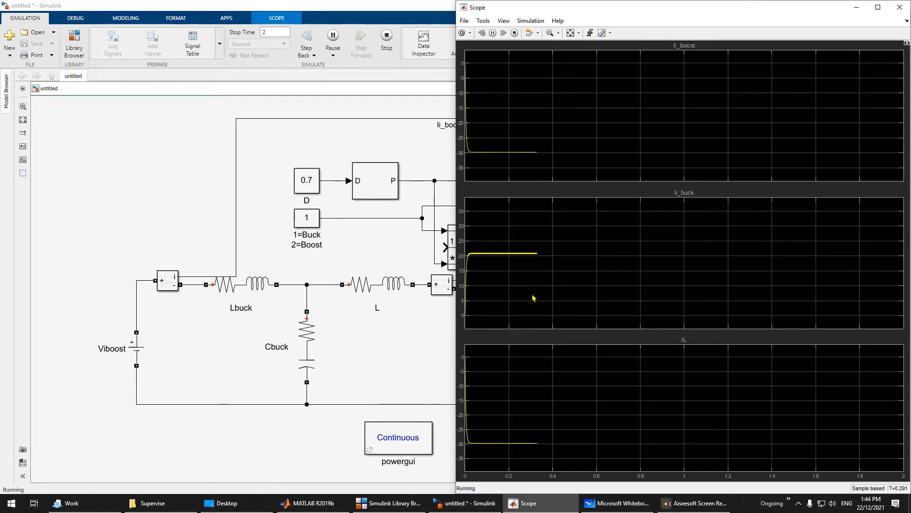
left_click_drag(814, 8, 655, 0)
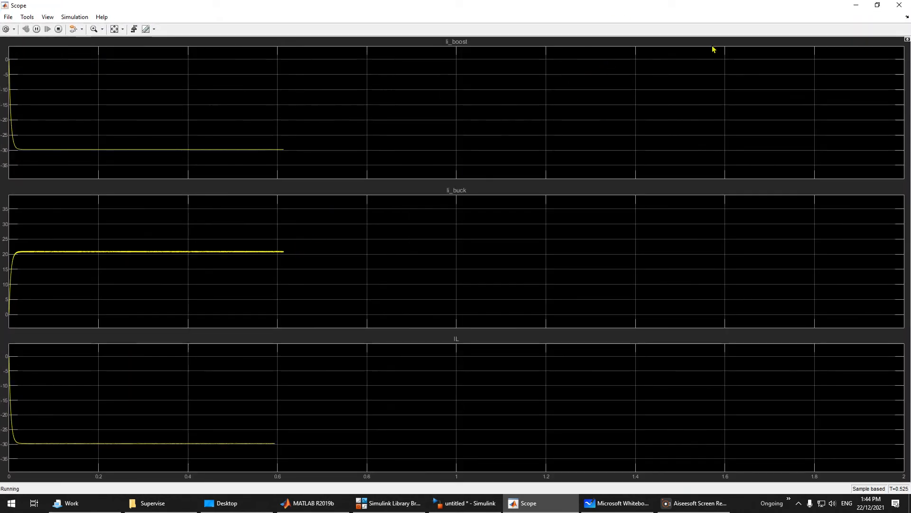
Arrange the Simulink model, fitted to its view, and the reopened Scope side by side, with the whiteboard minimised
left_click(907, 3)
left_click_drag(327, 4, 0, 91)
left_click(854, 10)
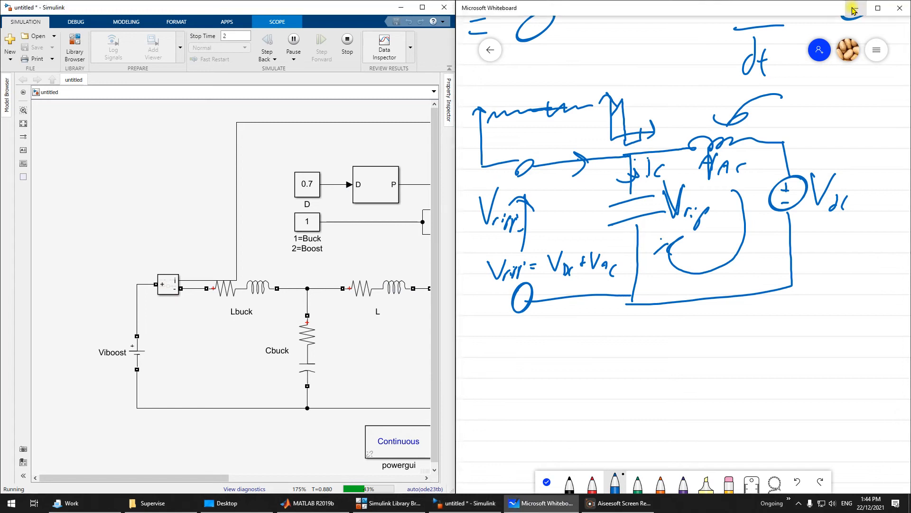
left_click(853, 8)
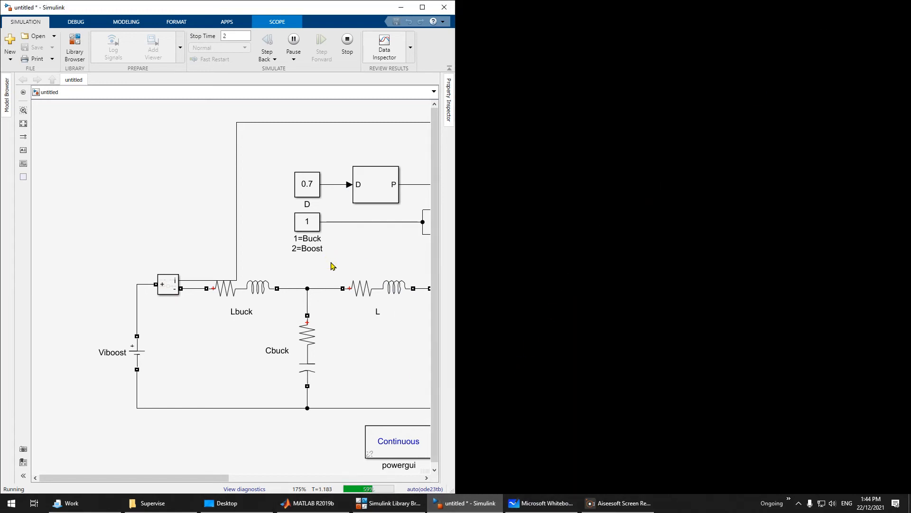
scroll(331, 265, "down", 1)
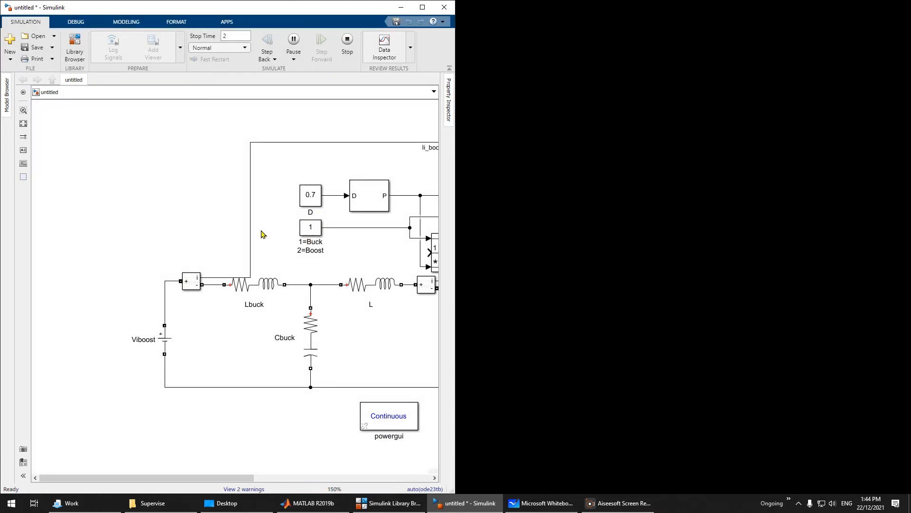
key("space")
double_click(357, 205)
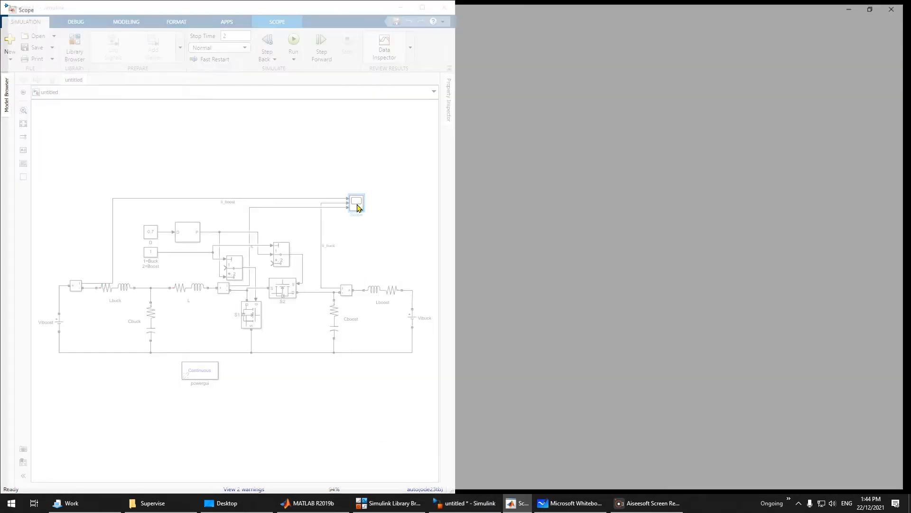
left_click_drag(628, 4, 910, 72)
Rerun the simulation and set the 1=Buck 2=Boost mode constant to 2 while it is running
left_click(293, 40)
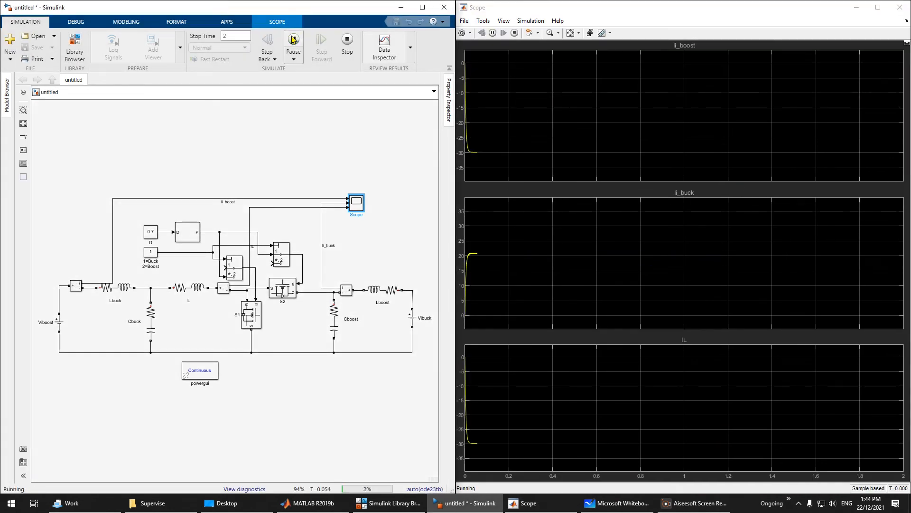
left_click(150, 252)
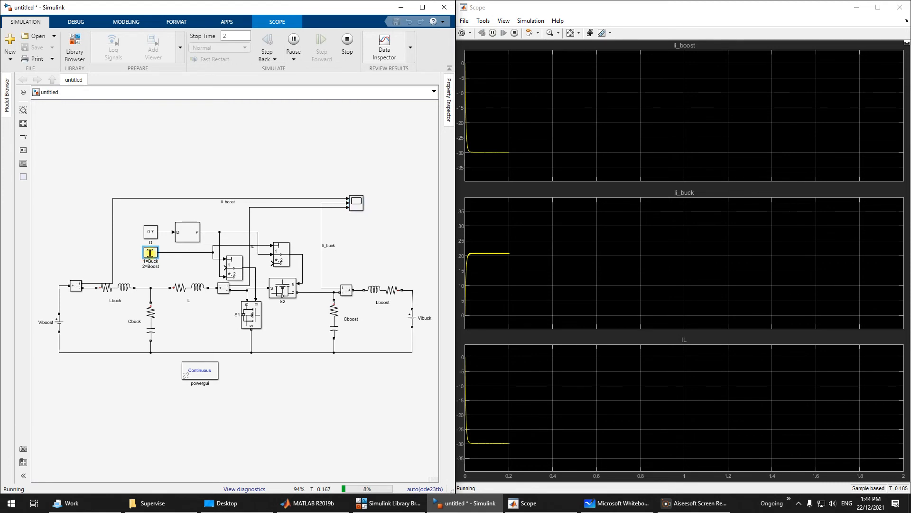
double_click(150, 253)
type("2")
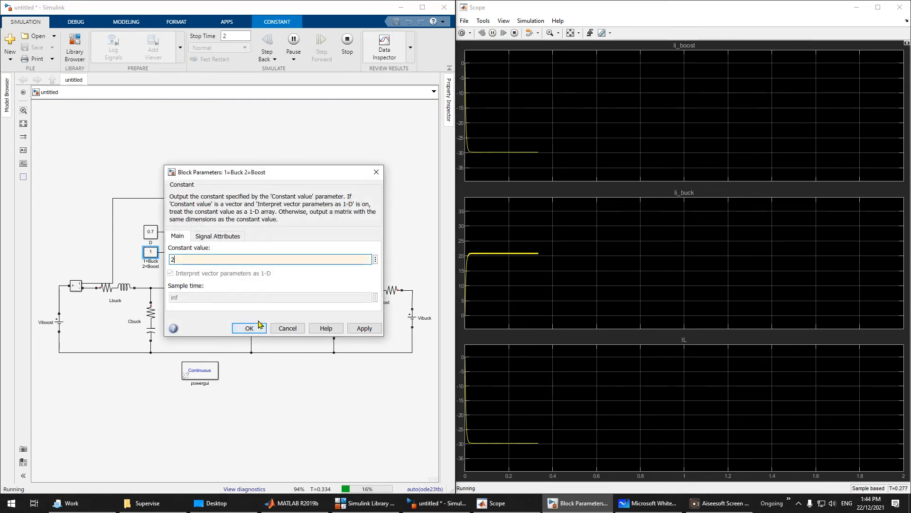
left_click(262, 328)
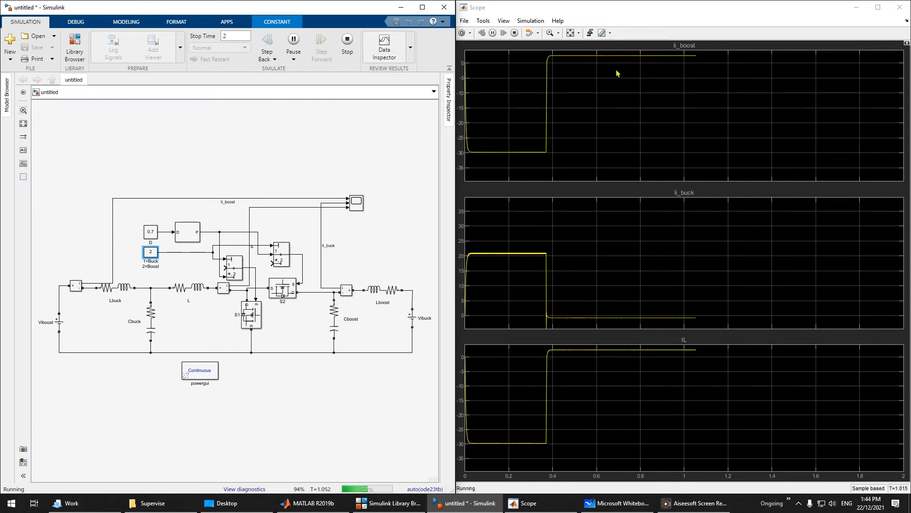
Change the duty cycle constant D during the boost-mode run
double_click(150, 232)
type("0.")
key("Return")
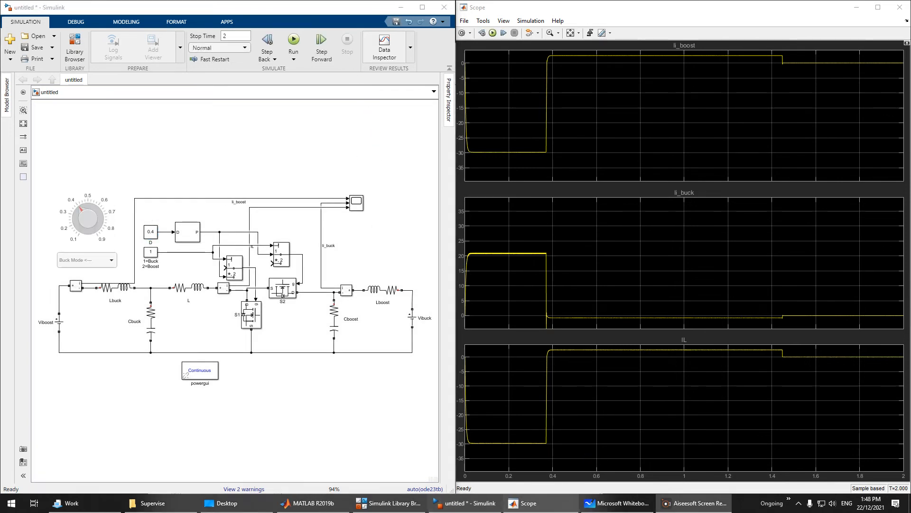
Examine the Dashboard blocks in the Simulink Library Browser, then minimise the browser
left_click(388, 503)
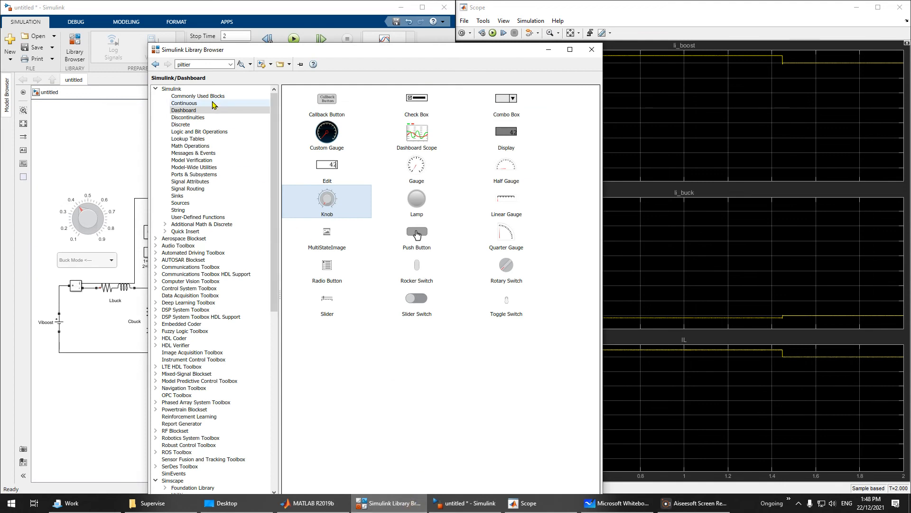
left_click(197, 124)
left_click(205, 110)
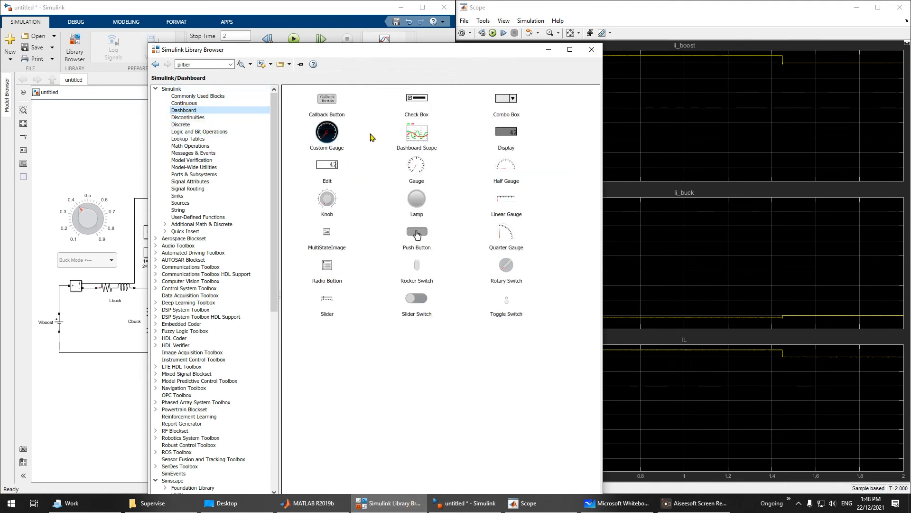
left_click(550, 50)
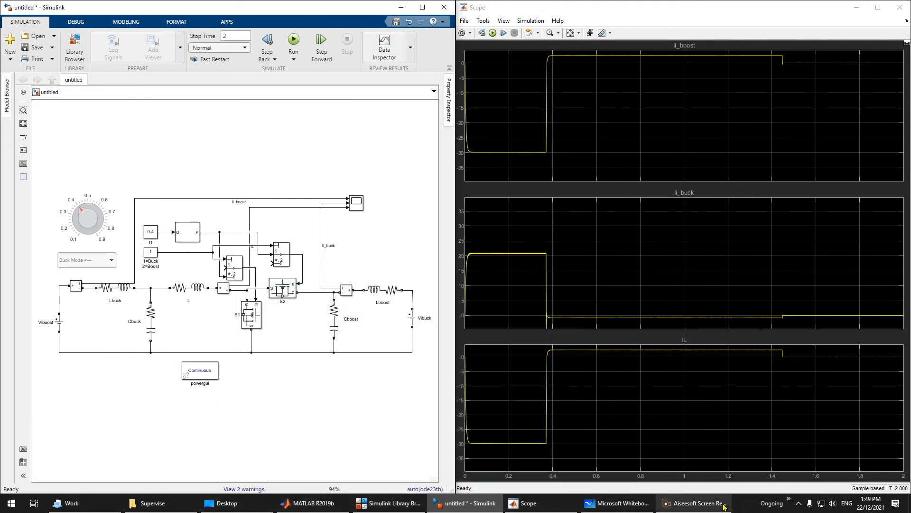
Review the mode options in the combo box and select Buck Mode
left_click(110, 266)
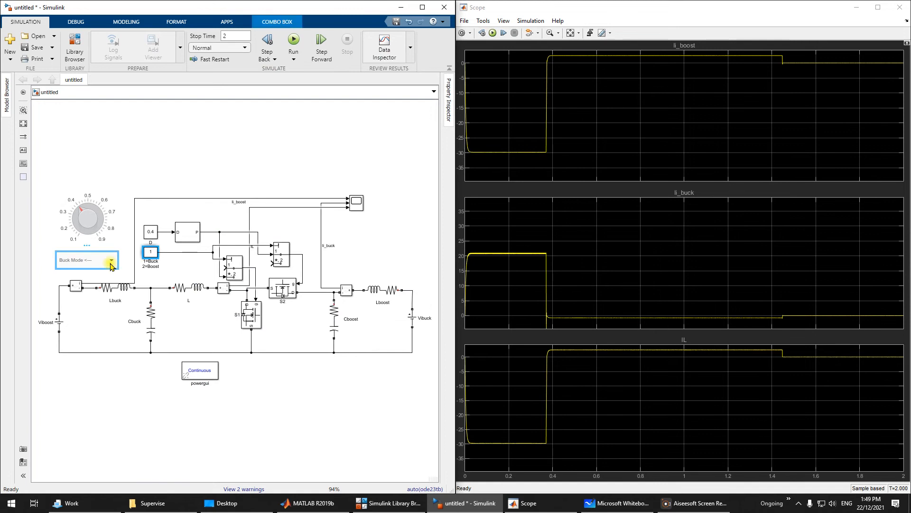
left_click(111, 266)
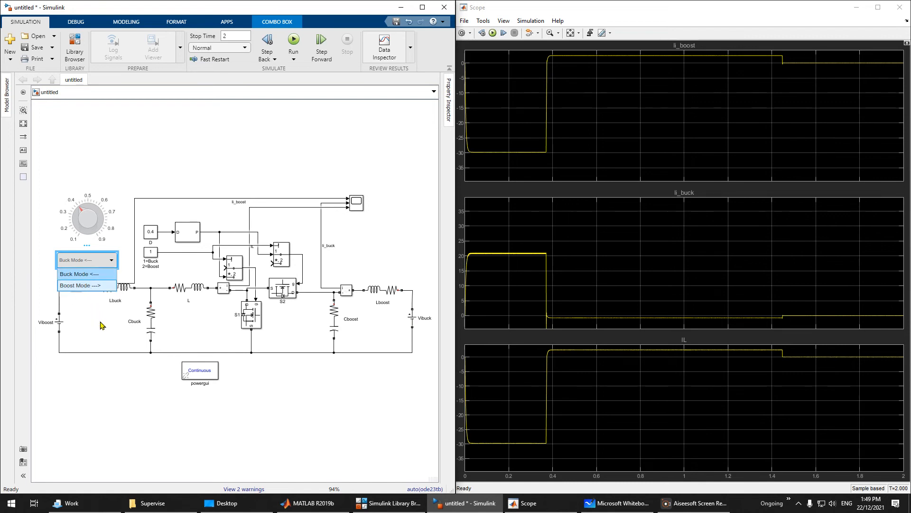
left_click(90, 274)
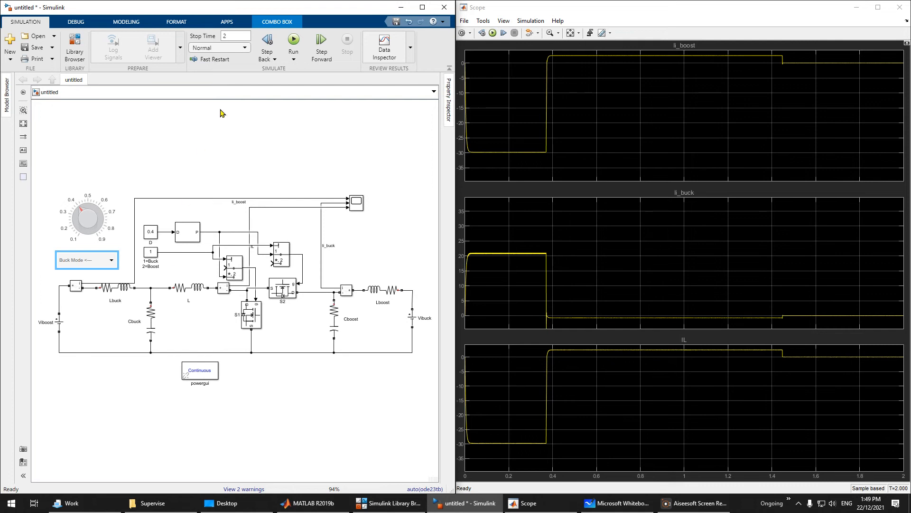
Run the simulation in buck mode and raise the duty cycle knob in stages to just under 0.8
left_click(293, 44)
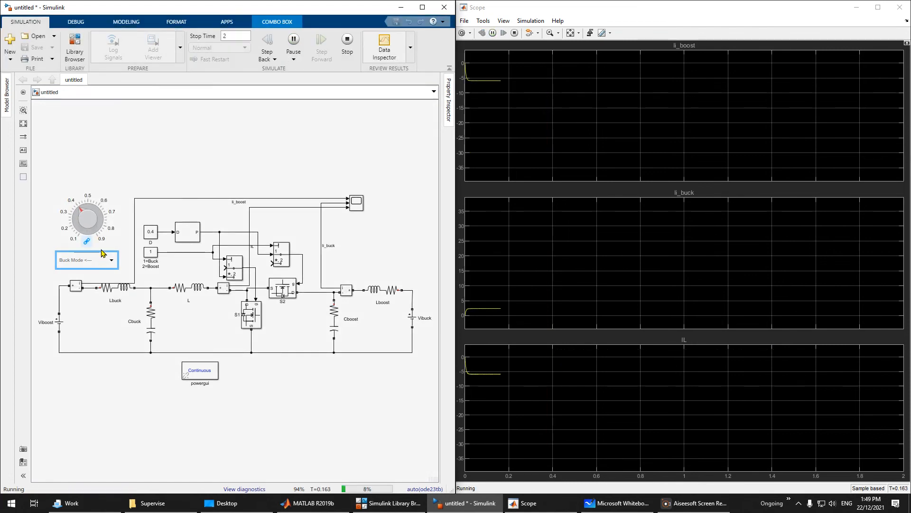
left_click_drag(82, 212, 92, 209)
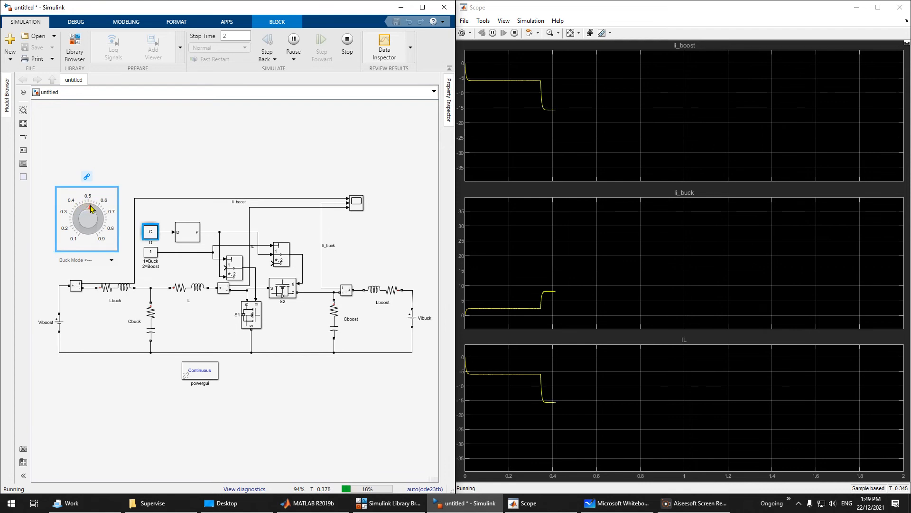
left_click_drag(92, 209, 101, 219)
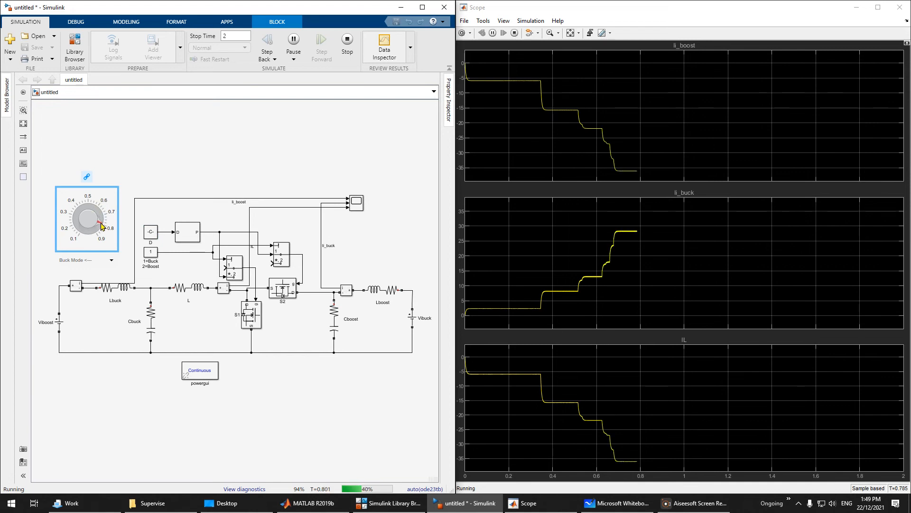
Switch the running simulation to Boost Mode and rescale the Scope axes to fit the waveforms
left_click(81, 267)
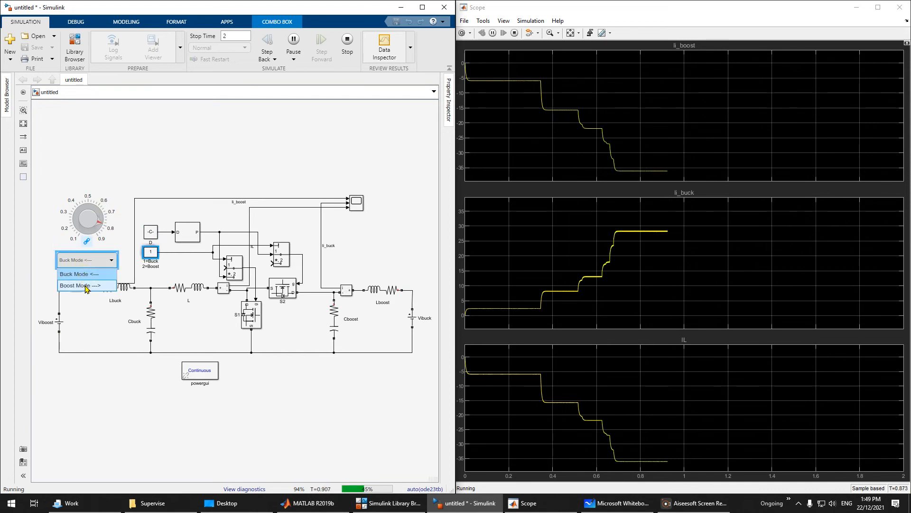
left_click(83, 284)
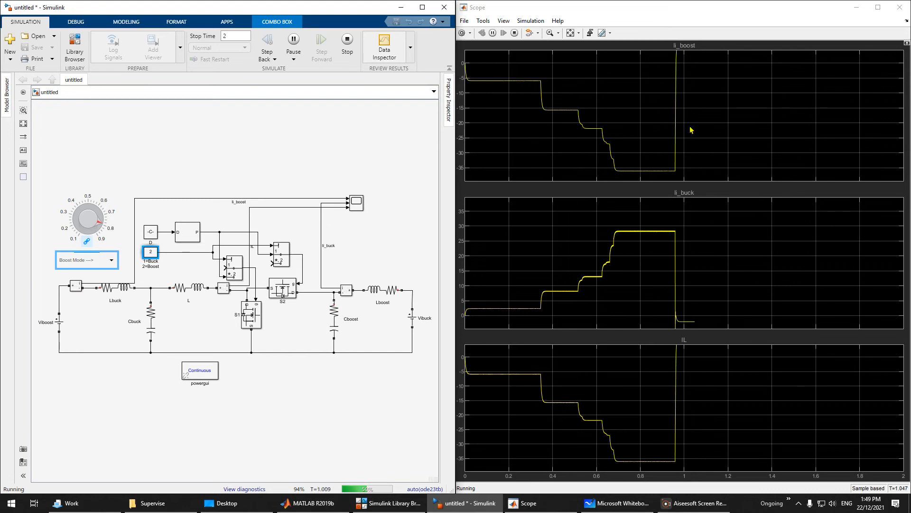
left_click(571, 33)
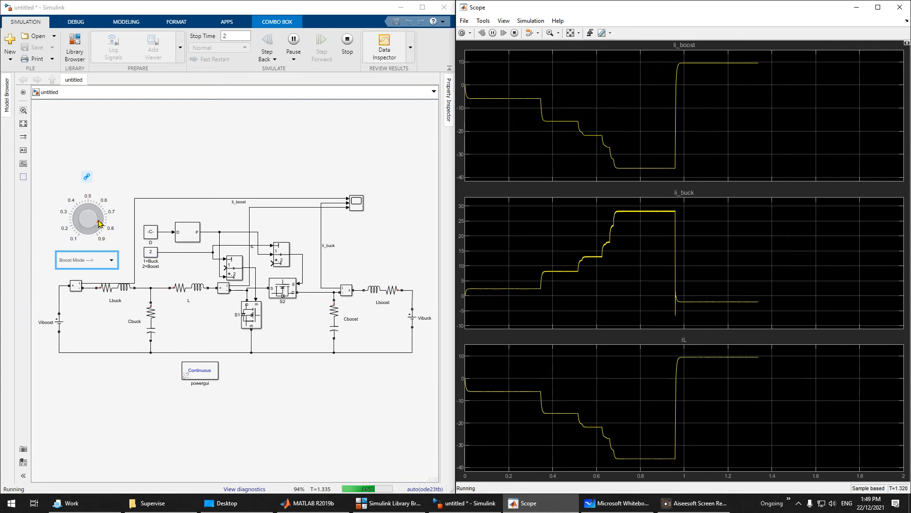
Lower the duty cycle knob to about 0.3, then raise it to about 0.75 during the boost-mode run
left_click_drag(100, 225, 69, 217)
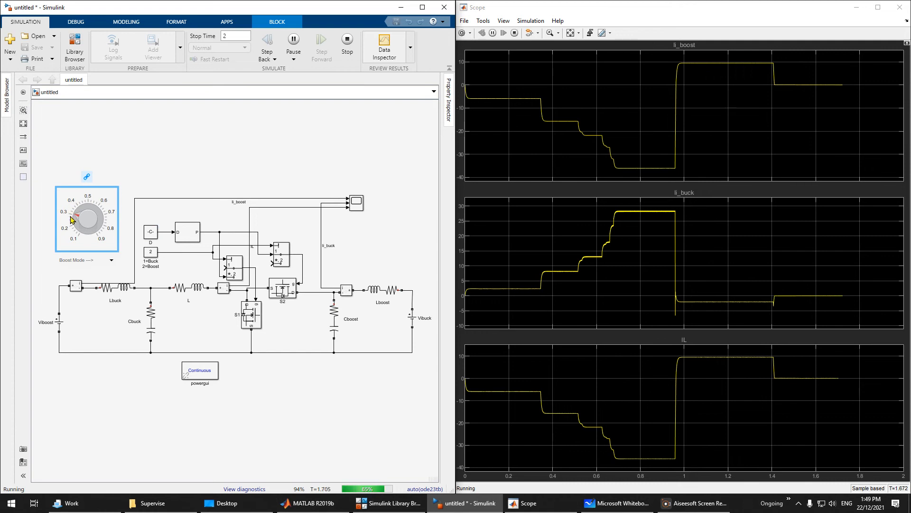
left_click_drag(86, 207, 104, 220)
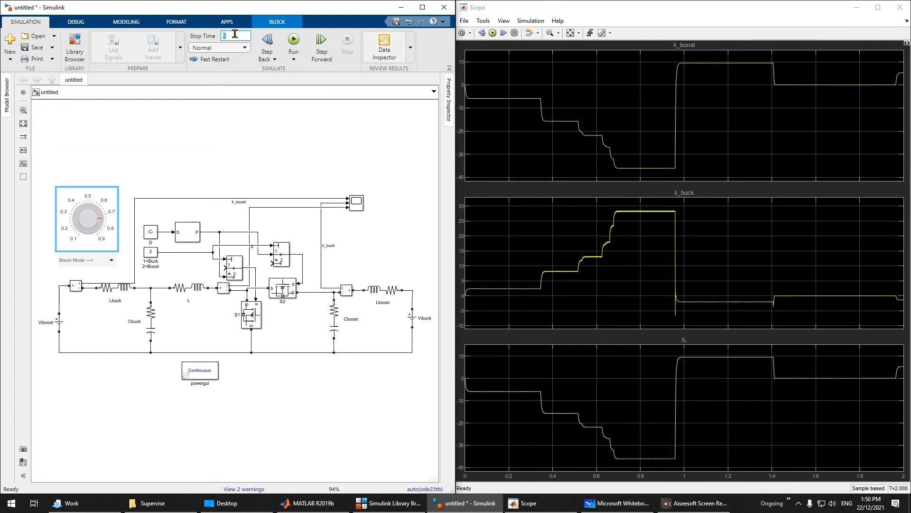
Run the simulation with a stop time of 3, raise the duty cycle knob to nearly 0.9 and rescale the Scope axes
left_click(294, 40)
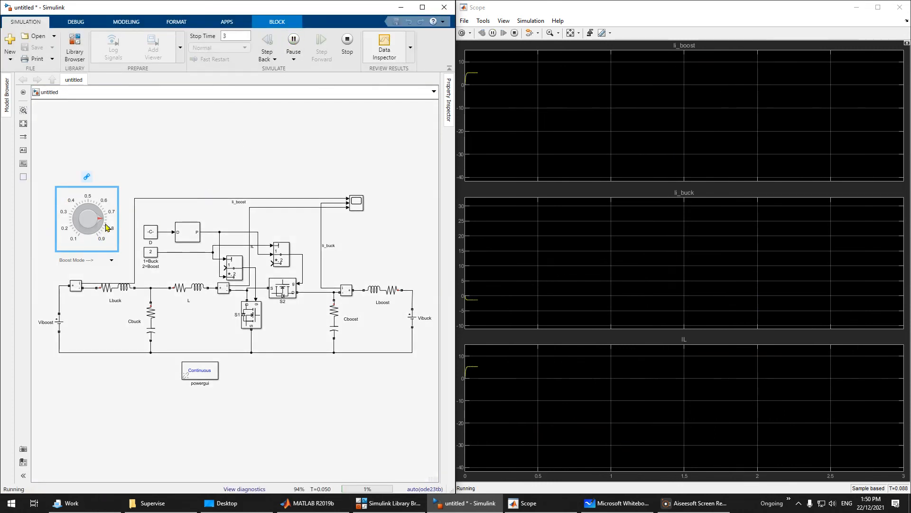
left_click_drag(101, 219, 97, 241)
left_click(570, 33)
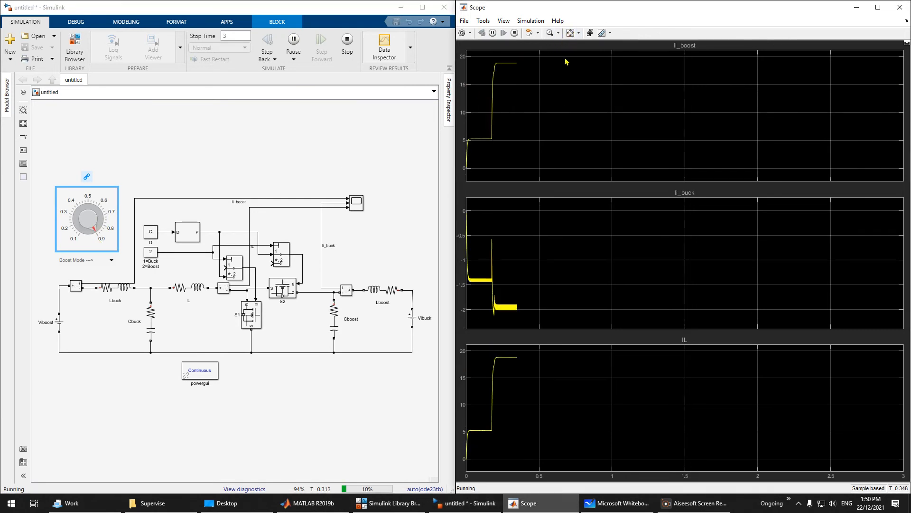
Lower the duty cycle knob in stages to about 0.4 while the boost-mode simulation runs
left_click_drag(102, 235, 102, 225)
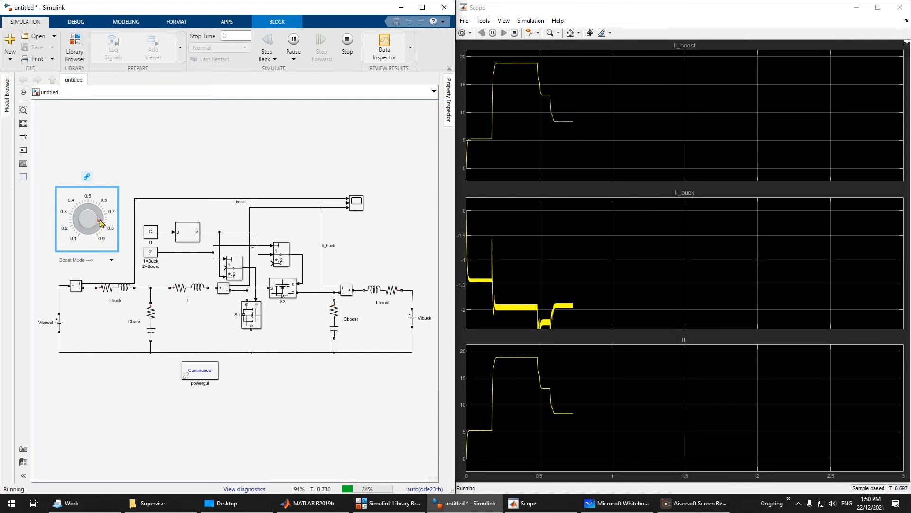
left_click_drag(101, 222, 93, 209)
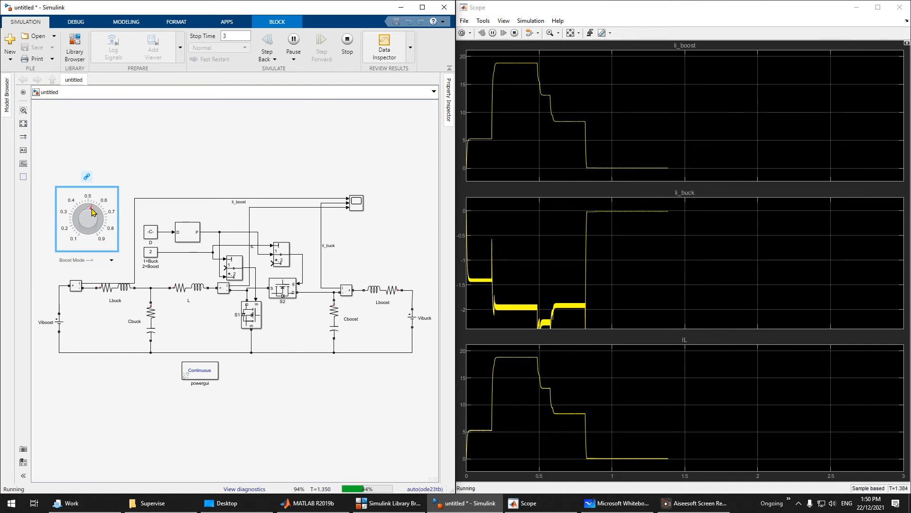
left_click_drag(94, 213, 82, 209)
Switch to Buck Mode, rescale the Scope axes and raise the duty cycle knob to about 0.65
left_click(89, 259)
left_click(90, 277)
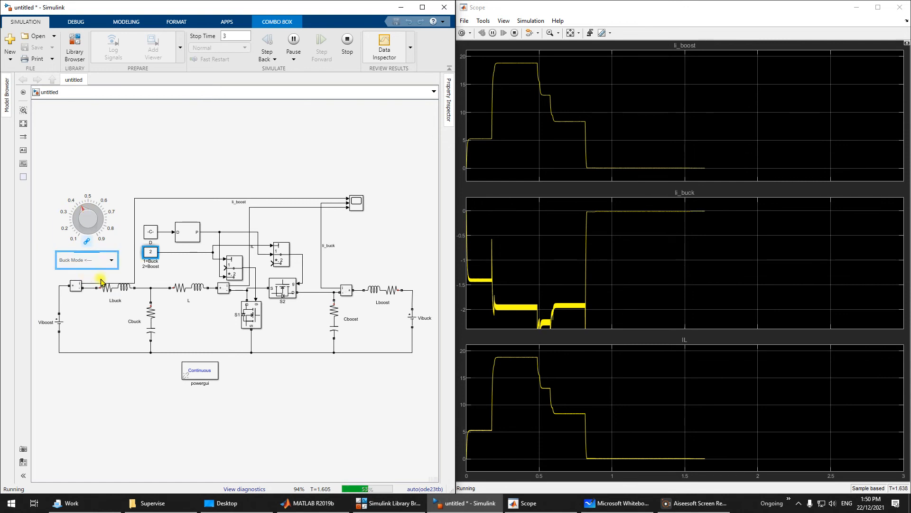
left_click(570, 33)
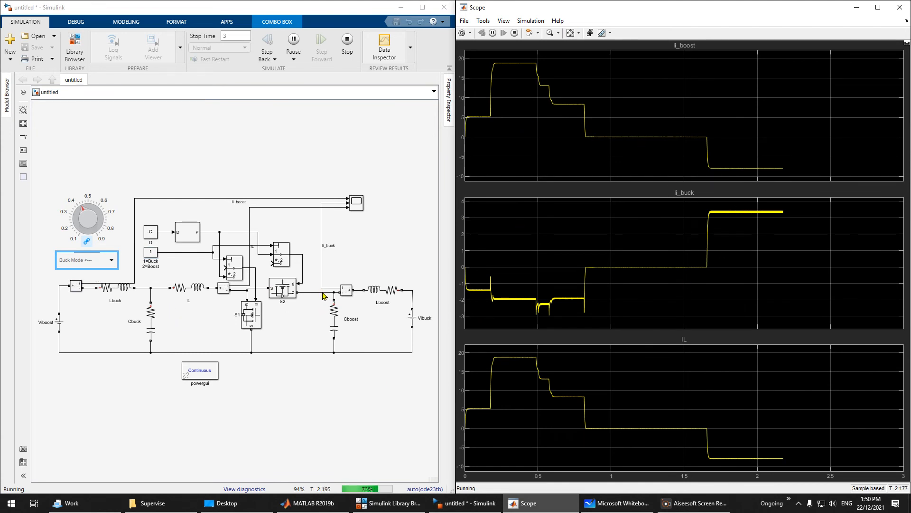
left_click_drag(86, 212, 97, 216)
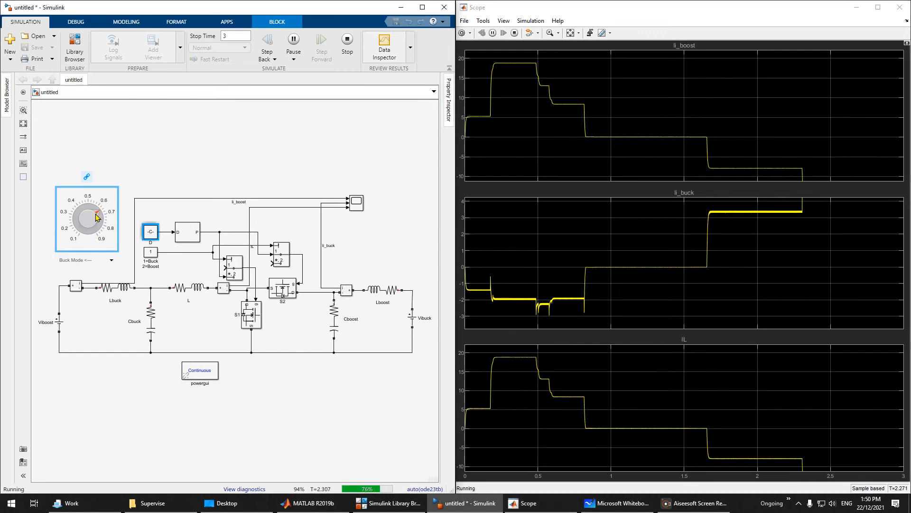
Rescale the Scope axes to fit the buck-mode current waveforms
left_click(569, 34)
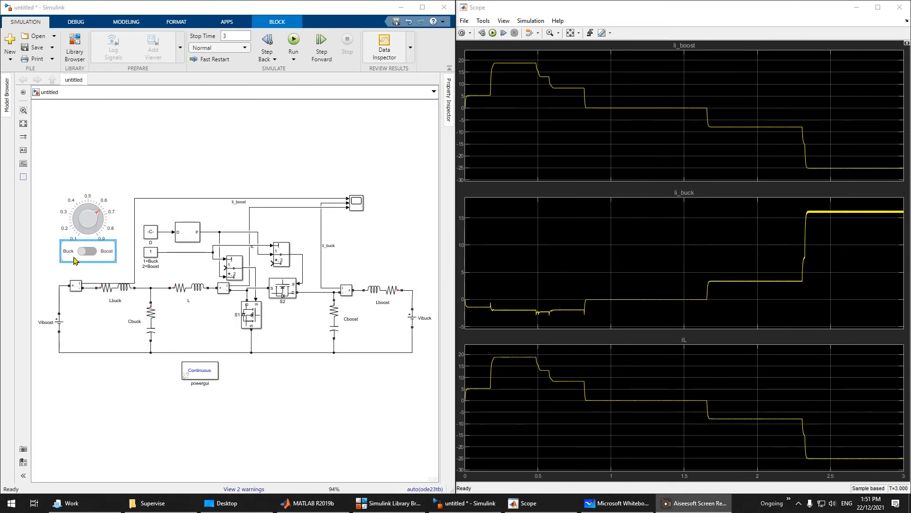
Run the simulation, switch from Buck to Boost, and vary the duty cycle knob between about 0.35 and 0.8 before stopping the run
left_click(295, 44)
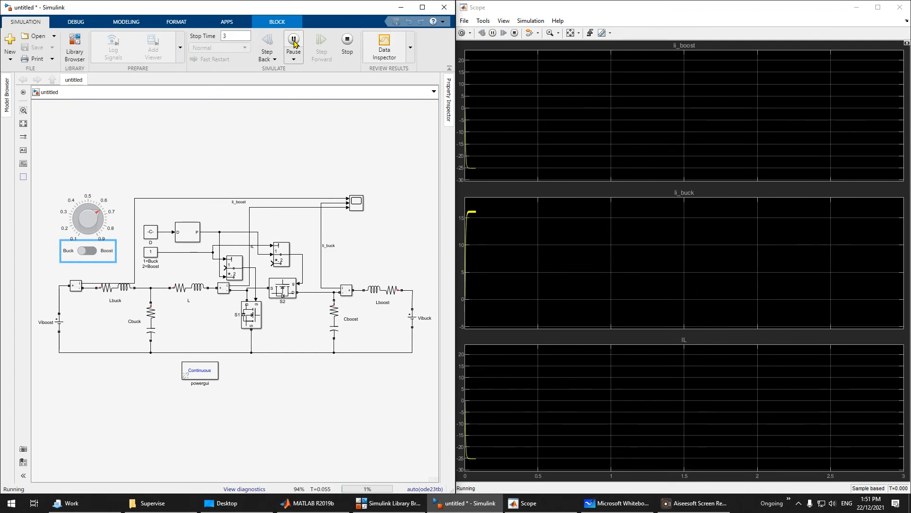
left_click(90, 251)
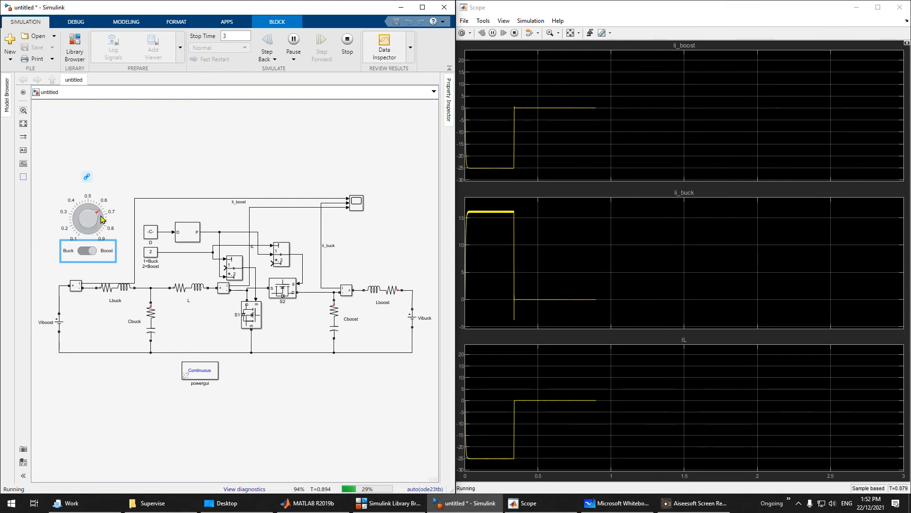
left_click_drag(101, 222, 105, 232)
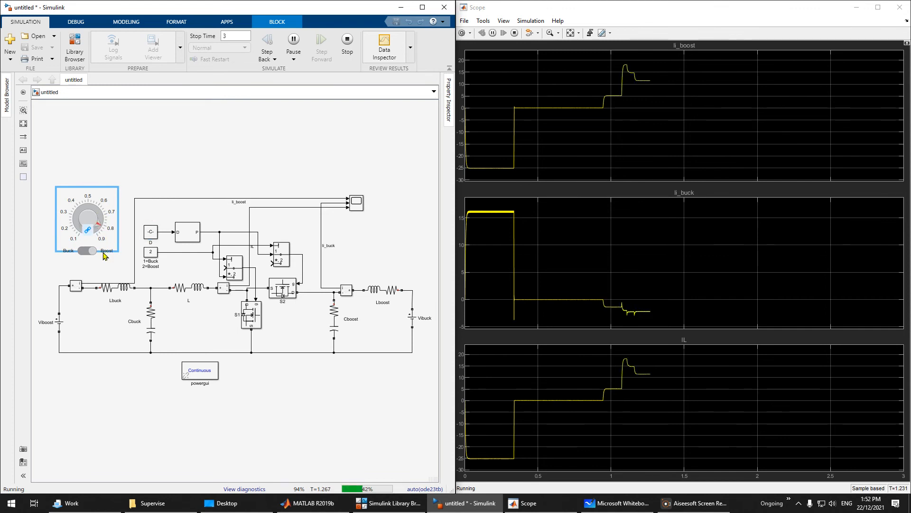
left_click_drag(97, 221, 76, 208)
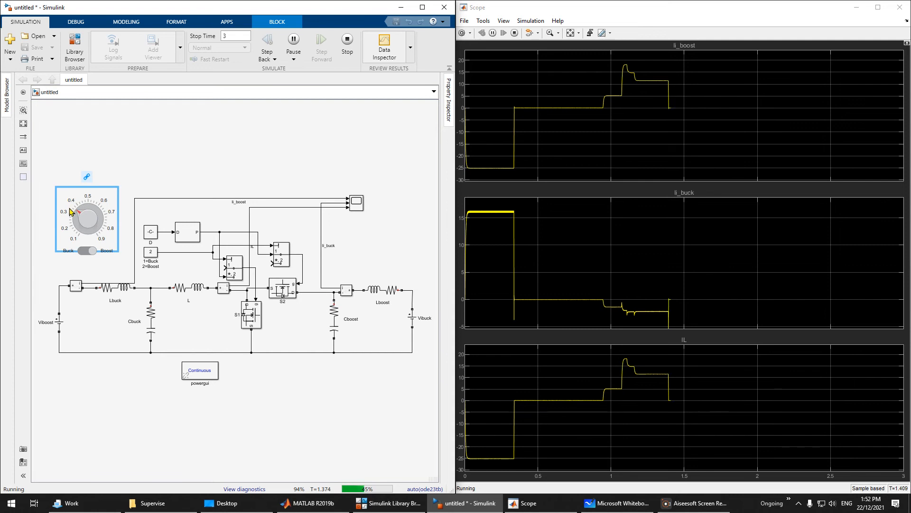
left_click(104, 227)
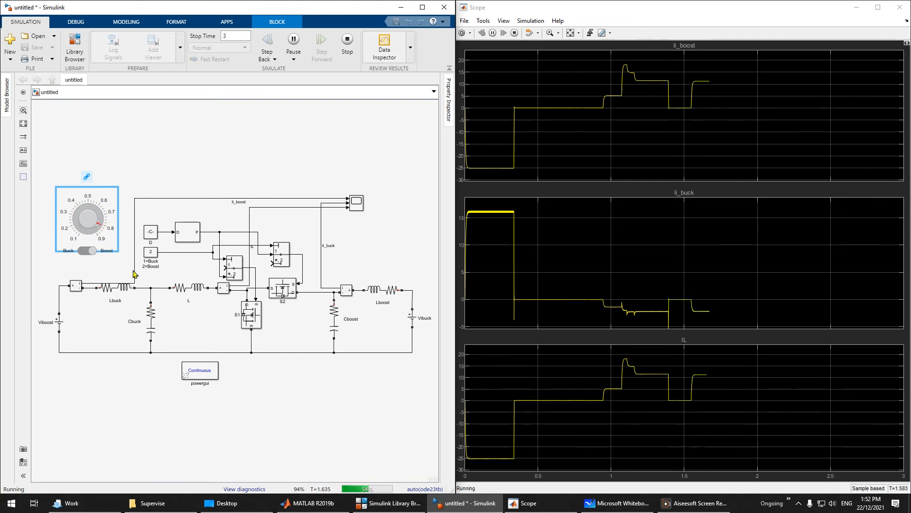
left_click(351, 43)
Set the amplitude of the Viboost DC voltage source to 25 V
double_click(60, 323)
double_click(109, 321)
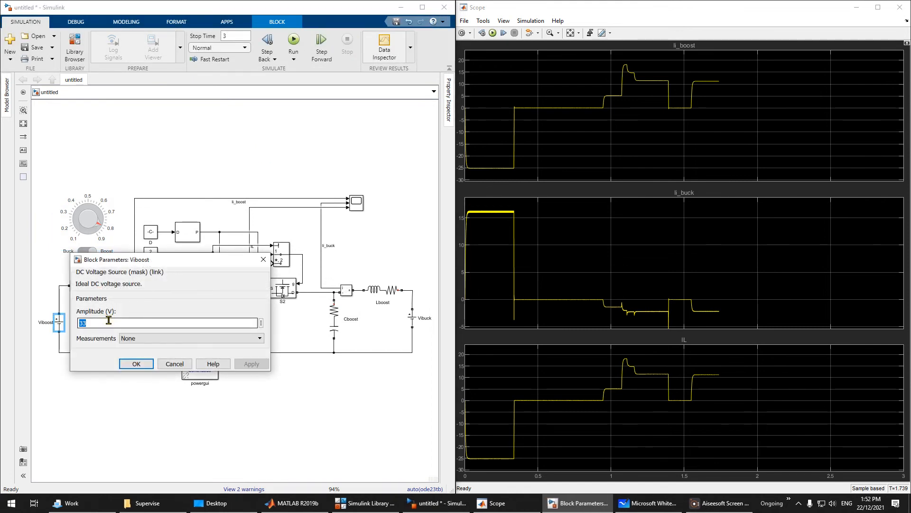
type("25")
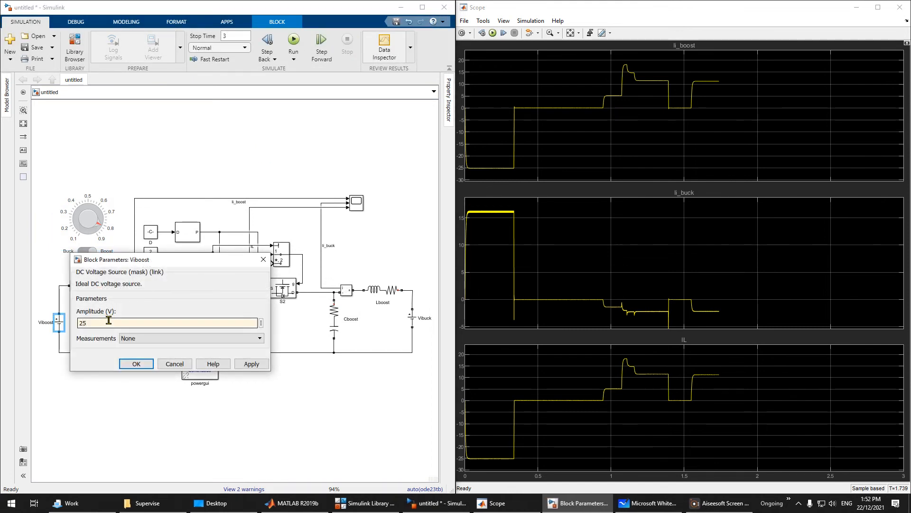
key("Return")
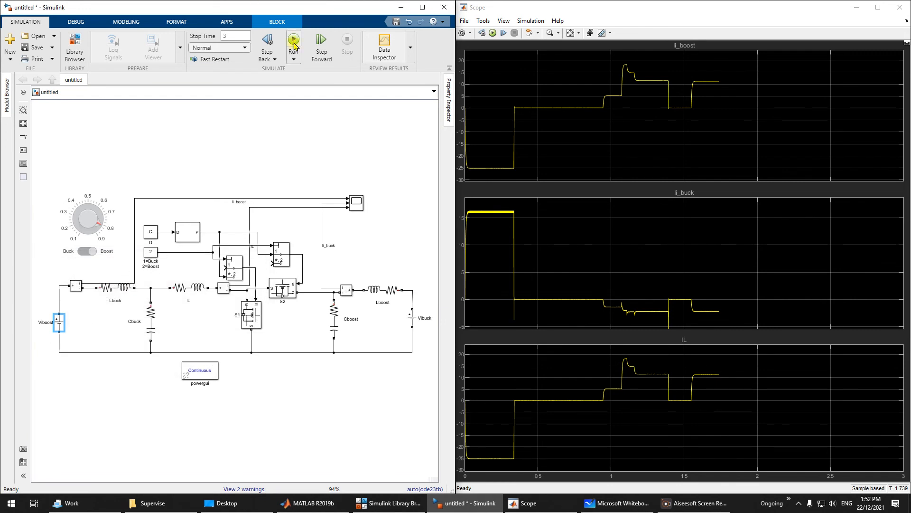
Run the boost-mode simulation while lowering the duty cycle knob to about 0.6, and stop the run
left_click(294, 46)
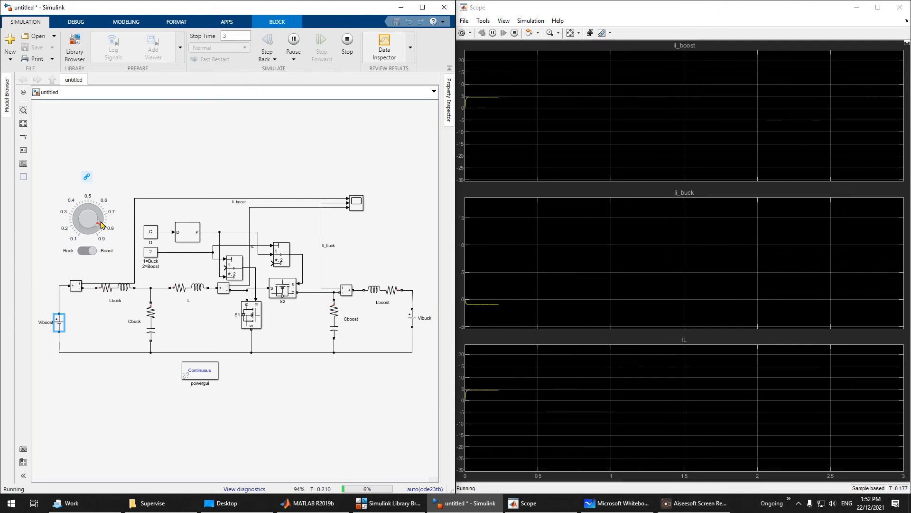
left_click_drag(100, 227, 98, 210)
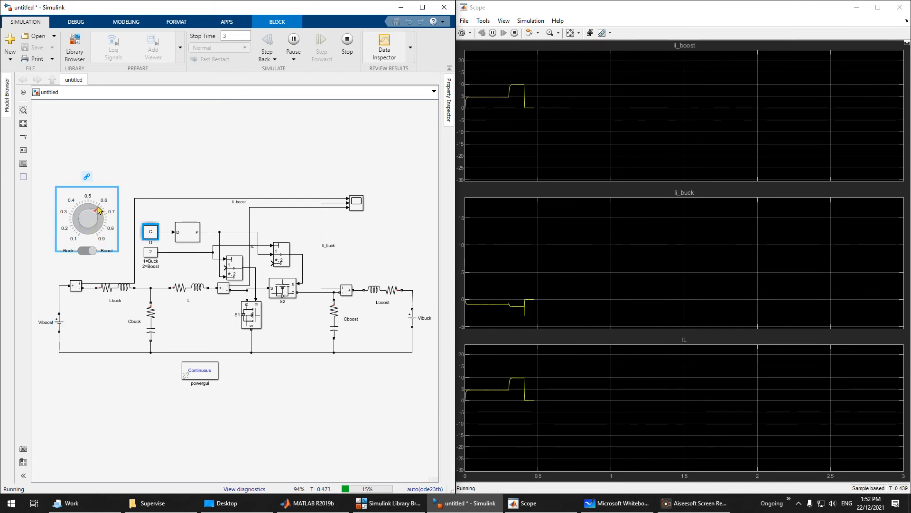
left_click(347, 43)
Set the Viboost source amplitude to 50 V and check the amplitude of the Vibuck source
left_click(59, 325)
double_click(59, 325)
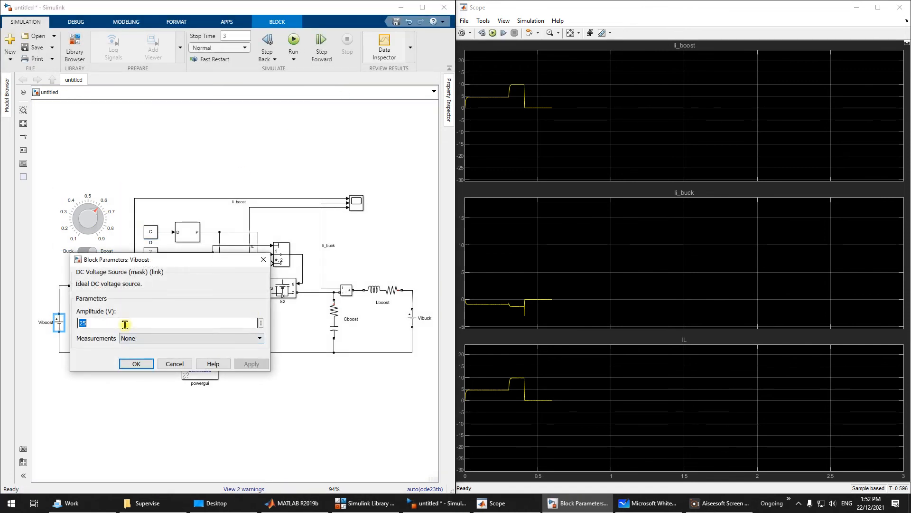
type("50")
key("Return")
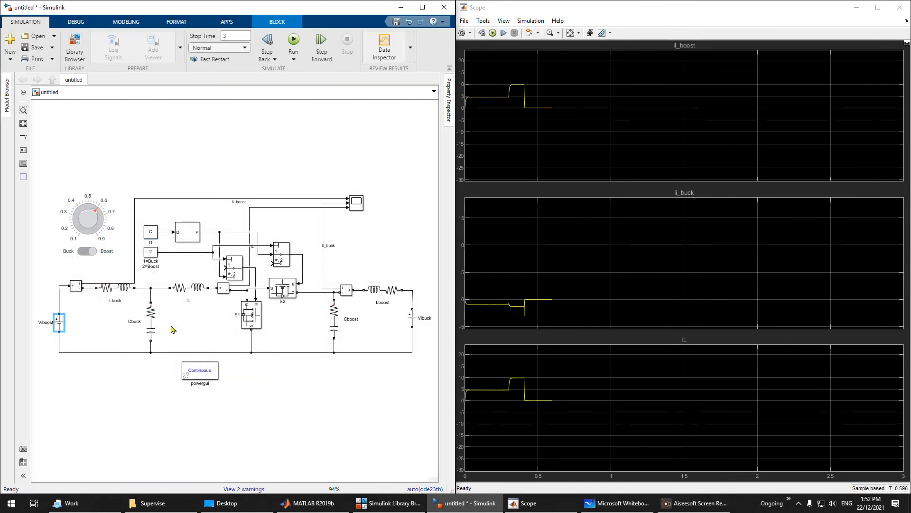
double_click(412, 318)
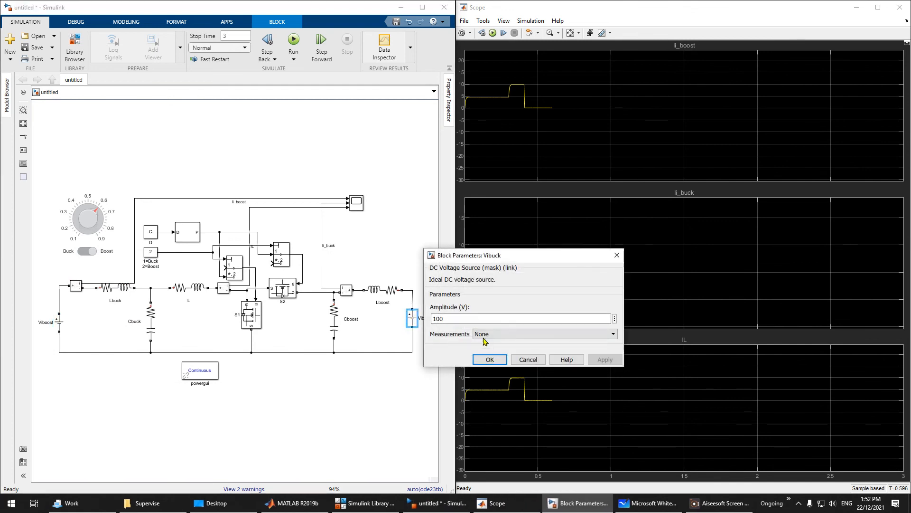
left_click(491, 359)
Set the Viboost source amplitude to 75 V and save the model
double_click(59, 322)
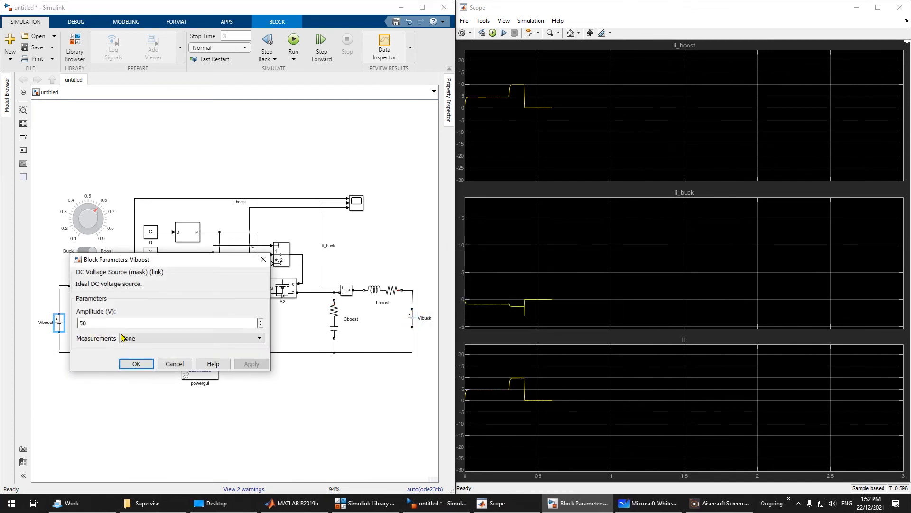
type("75")
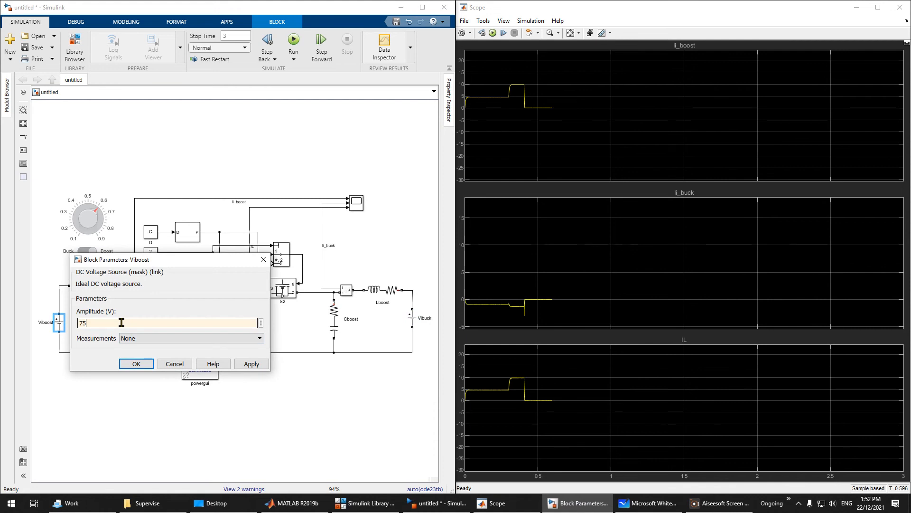
key("Return")
left_click(37, 48)
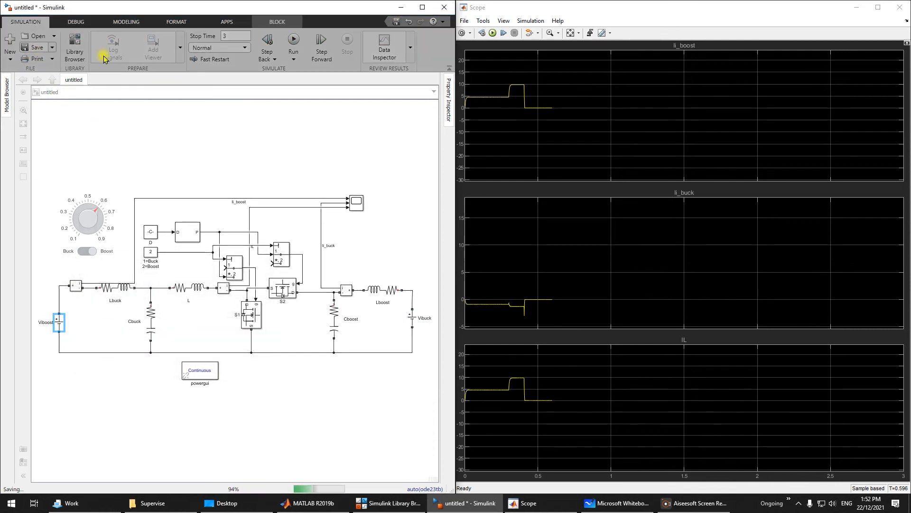
Run the boost-mode simulation with rescaled Scope axes and lower the duty cycle knob in stages to about 0.25
left_click(294, 40)
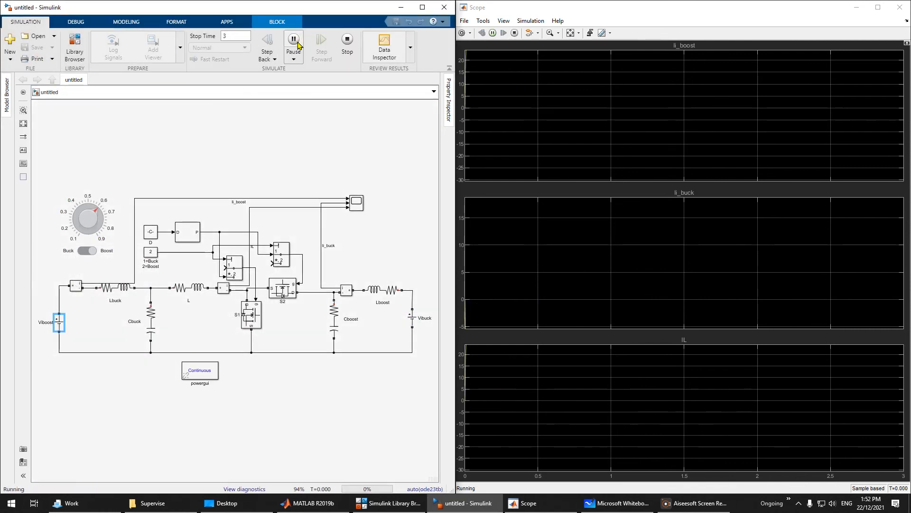
left_click(571, 34)
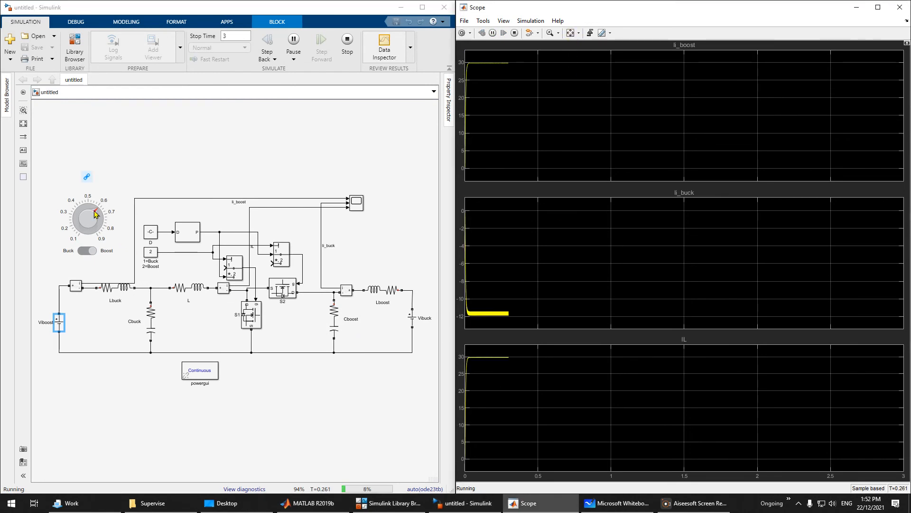
left_click_drag(95, 211, 81, 212)
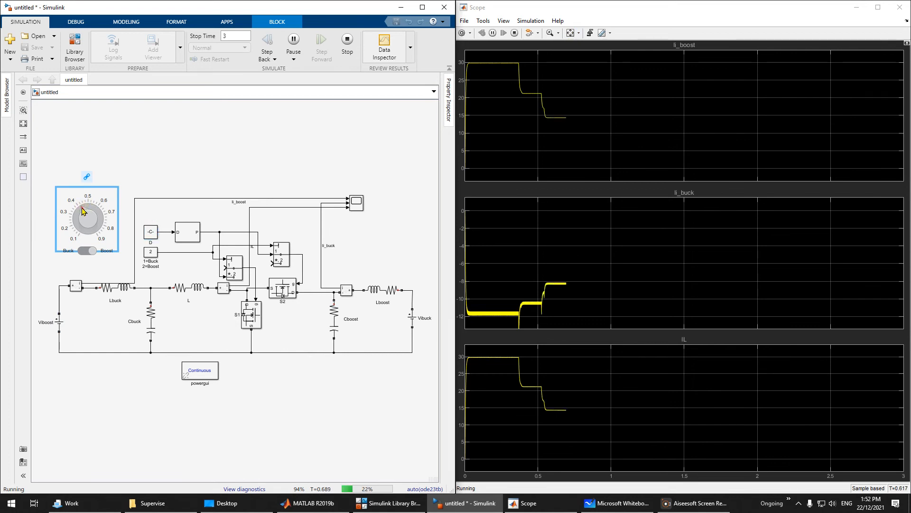
left_click_drag(82, 211, 79, 217)
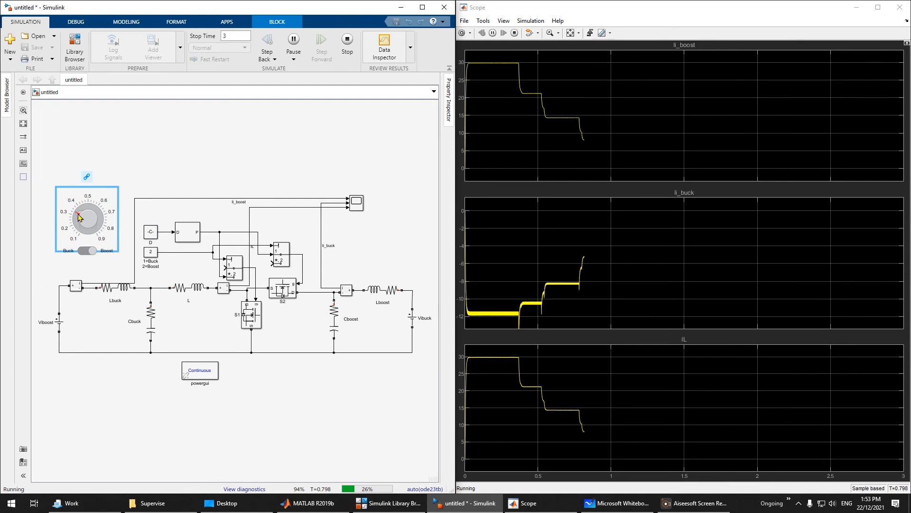
left_click_drag(78, 218, 76, 222)
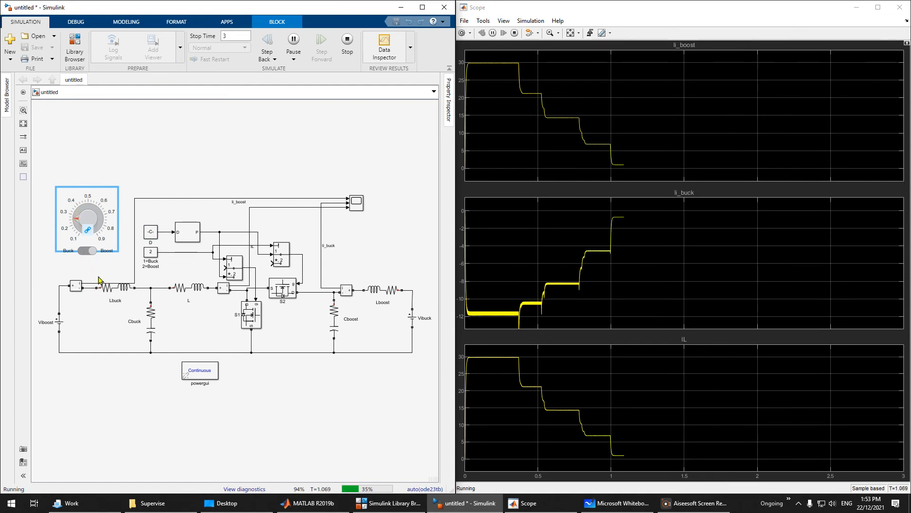
Switch to Buck with the duty cycle knob raised to about 0.8, rescale the Scope axes and stop the run
left_click(90, 250)
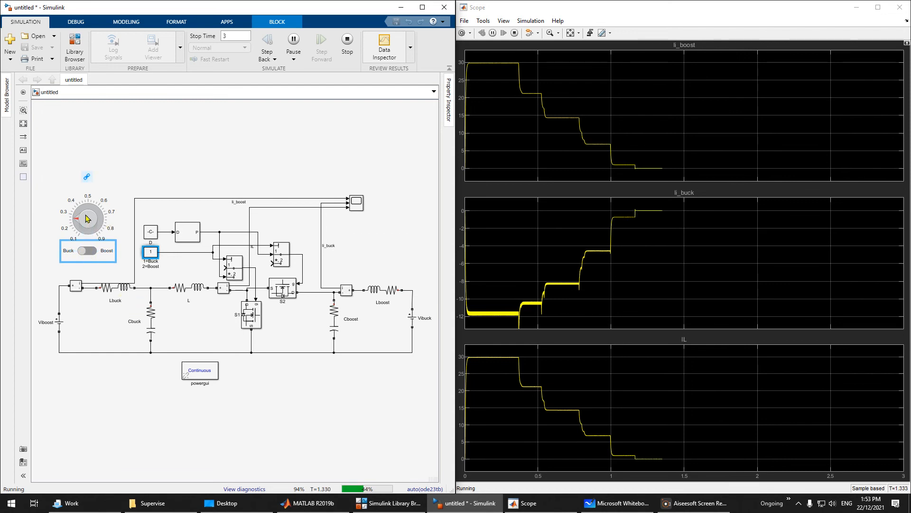
left_click_drag(77, 219, 101, 230)
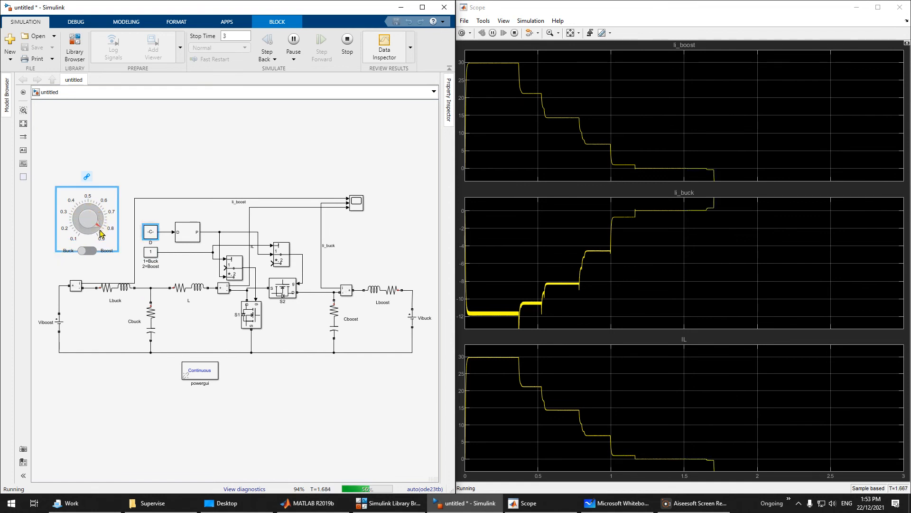
left_click(571, 33)
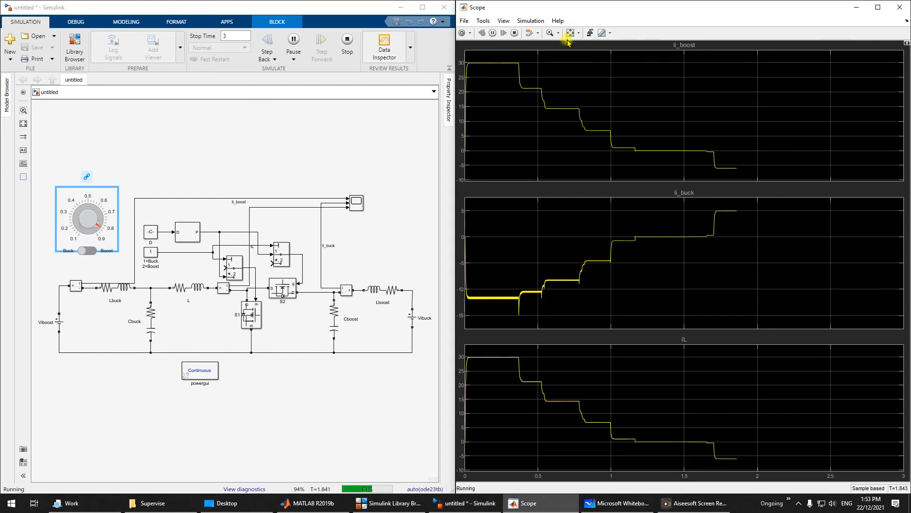
left_click(347, 42)
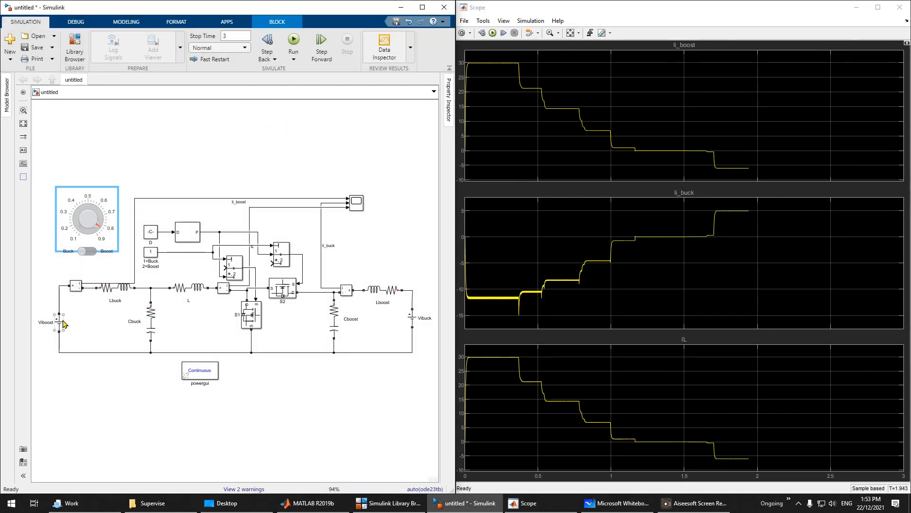
Change the Viboost source amplitude to 50 V and verify the Vibuck source amplitude without altering it
double_click(60, 321)
type("50")
key("Return")
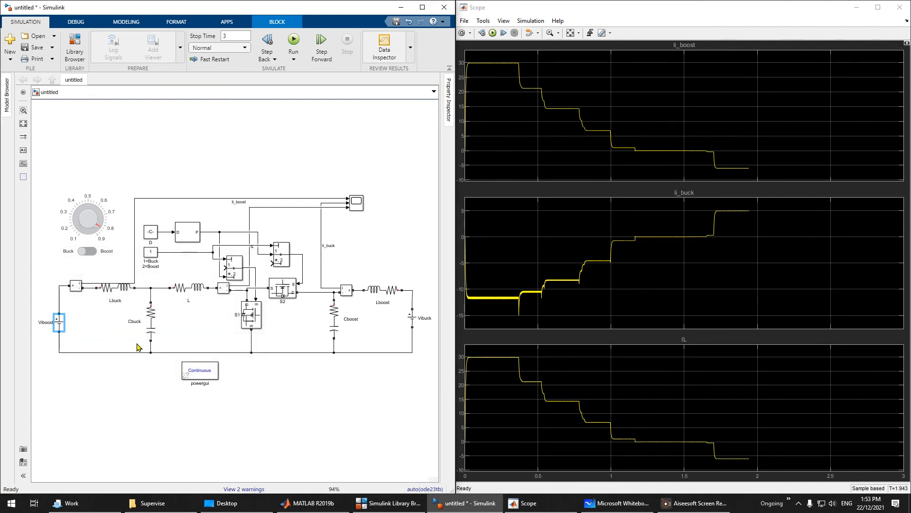
left_click(413, 319)
double_click(413, 319)
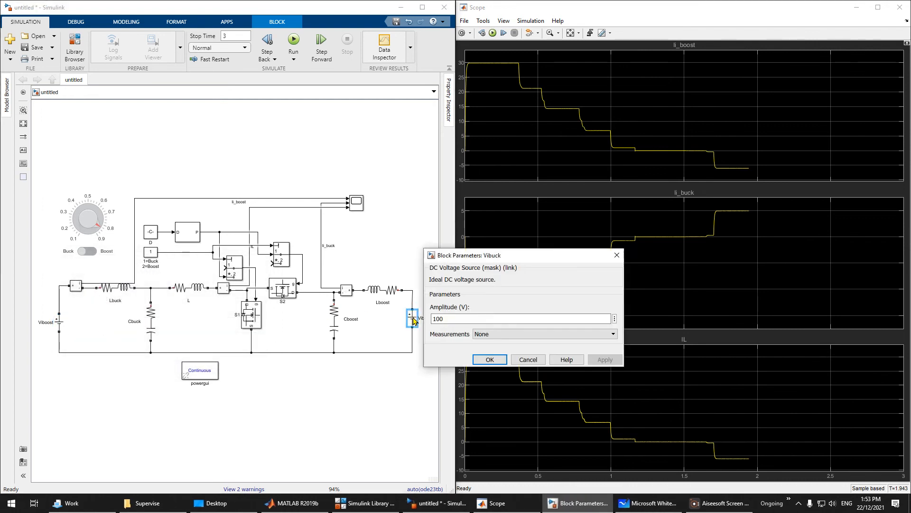
left_click(490, 358)
Save and run the buck-mode model, sweeping the duty cycle knob down and back up to 0.9 and rescaling the Scope axes
key("ctrl+t")
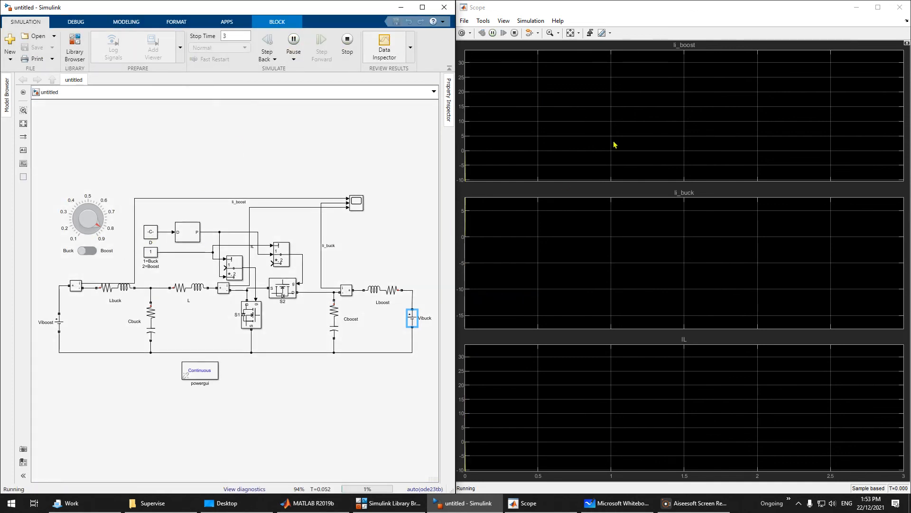
left_click(570, 33)
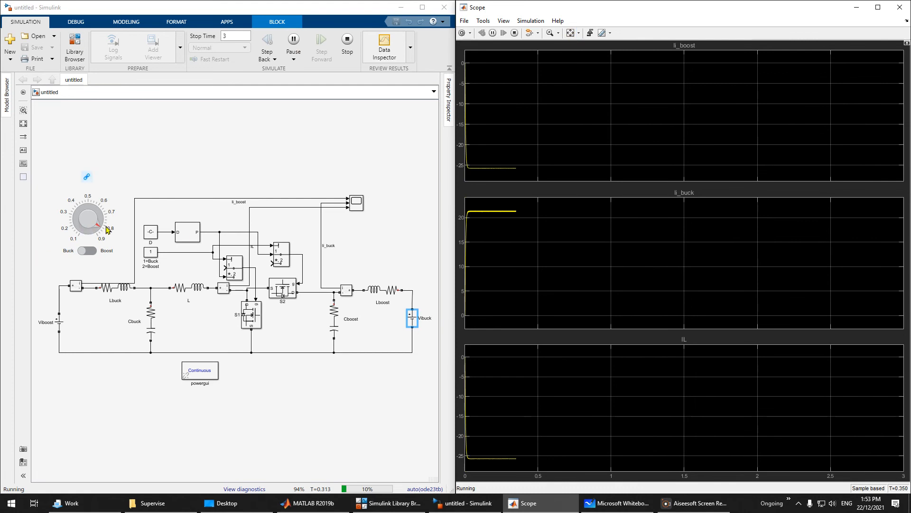
left_click_drag(97, 226, 89, 247)
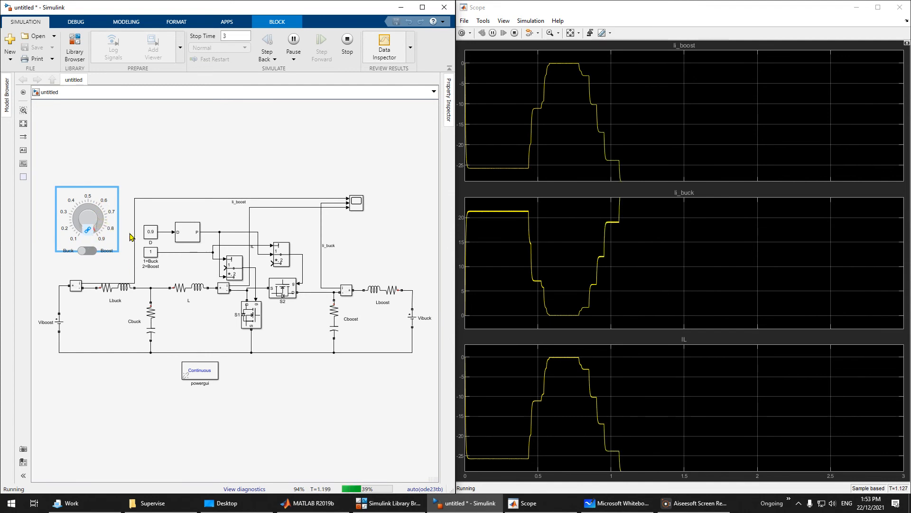
left_click(570, 36)
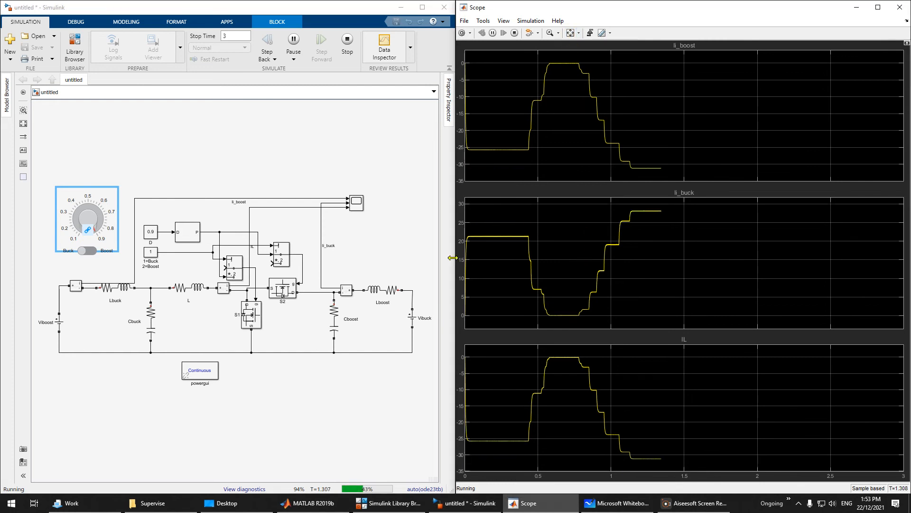
Switch to Boost during the run, rescale the Scope axes and lower the duty cycle knob to about 0.5
left_click(89, 253)
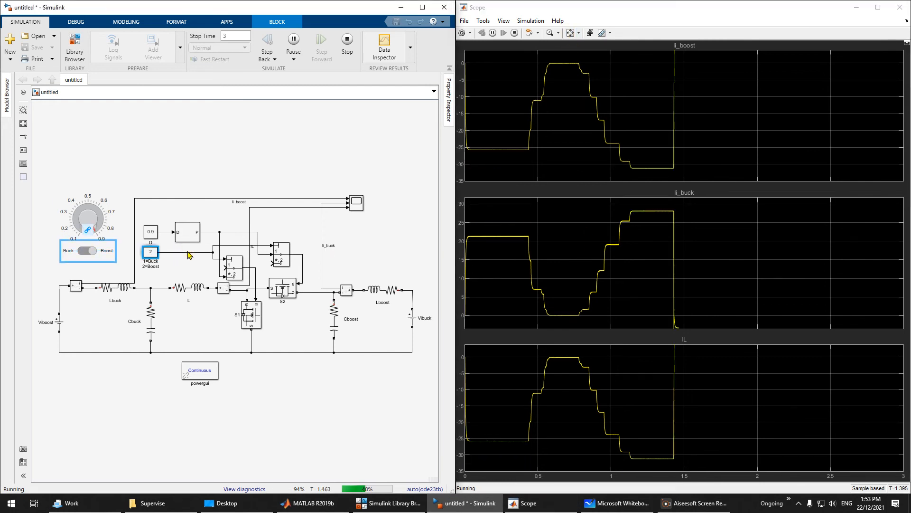
left_click(569, 37)
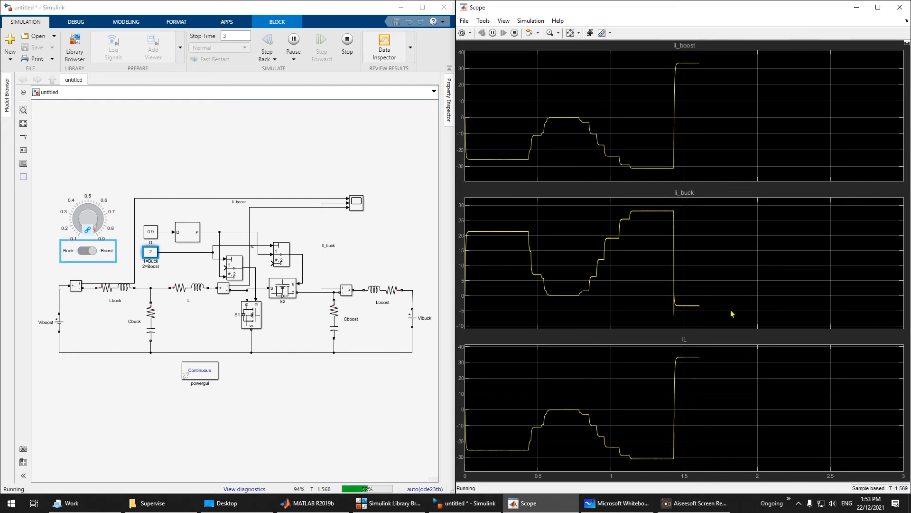
left_click_drag(95, 229, 90, 200)
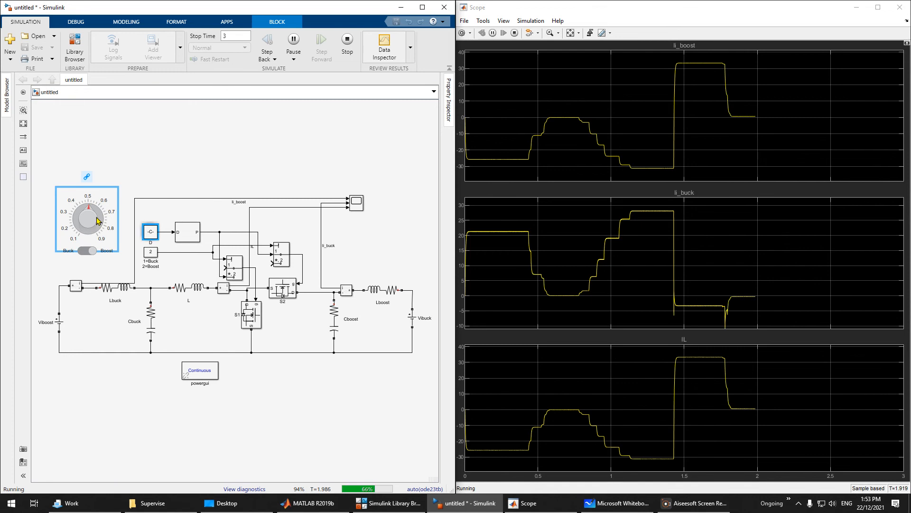
Vary the duty cycle knob up and down during the Boost run, ending at about 0.7
mouse_move(96, 212)
left_mouse_down()
mouse_move(101, 227)
mouse_move(101, 214)
left_mouse_up()
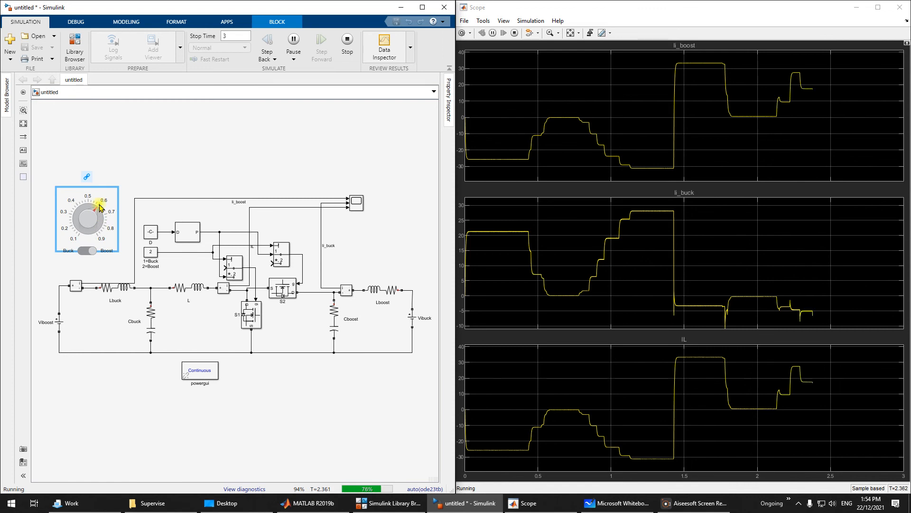
left_click_drag(98, 223, 99, 226)
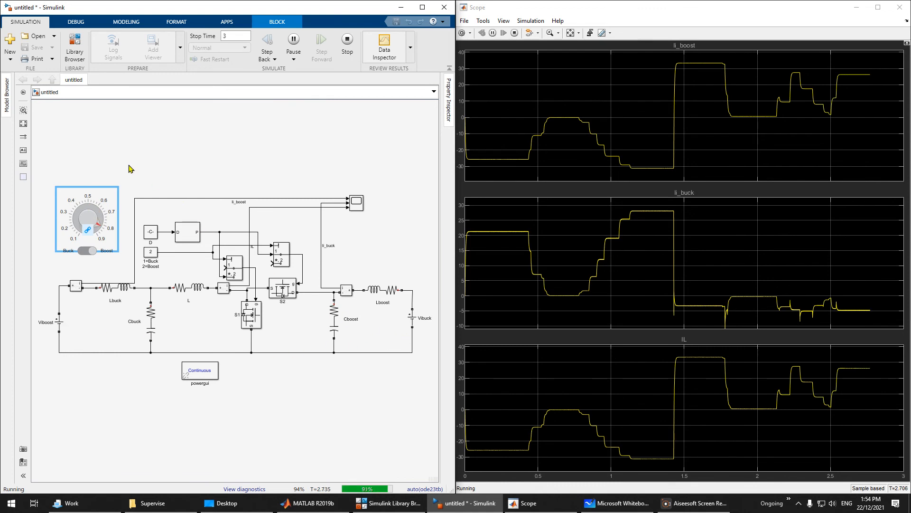
left_click_drag(99, 223, 102, 214)
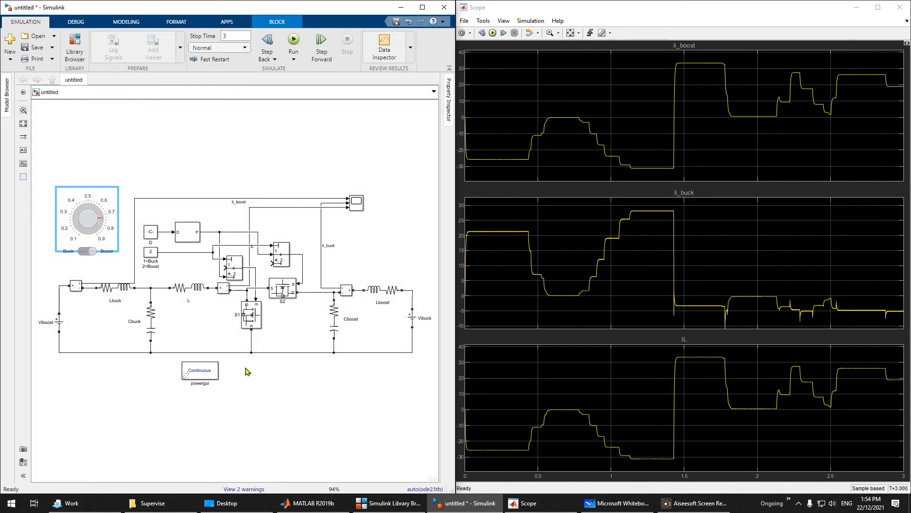
Maximize the model window, fit the circuit to view and move the Buck/Boost slider switch clear of the duty cycle knob
left_click(423, 7)
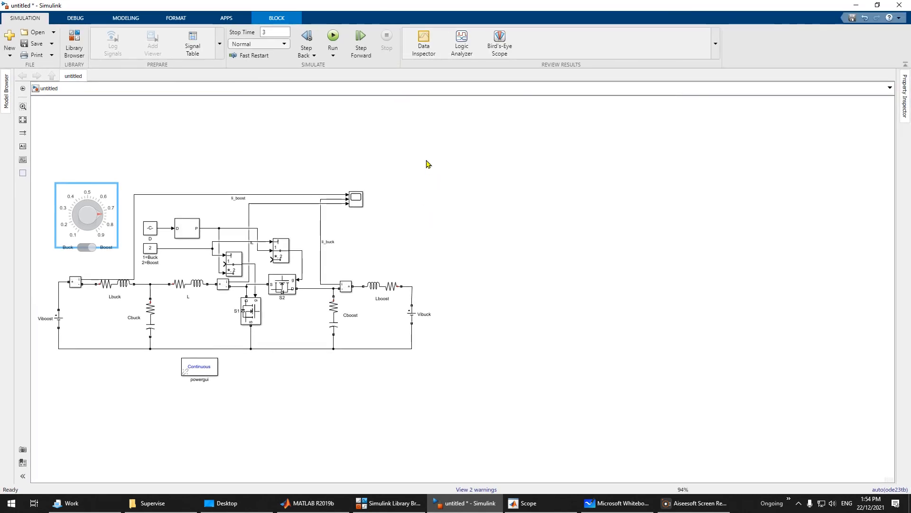
key("space")
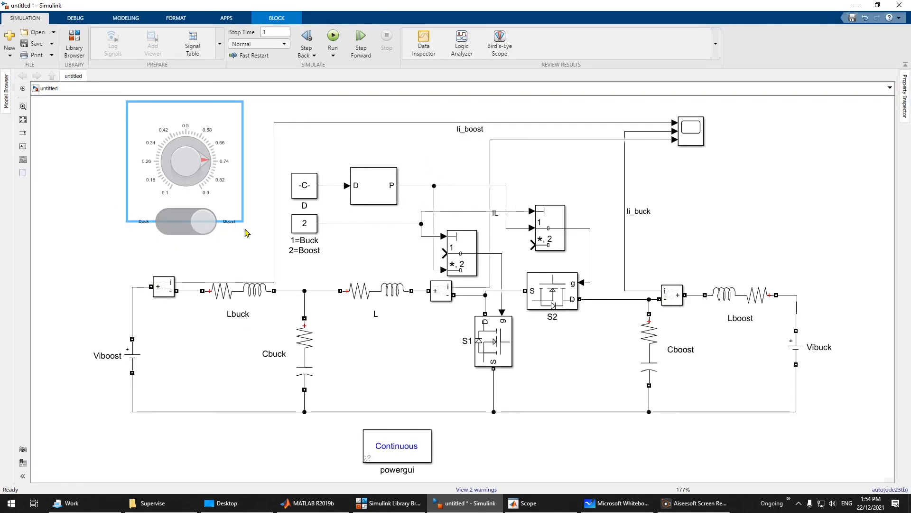
left_click_drag(191, 236, 194, 261)
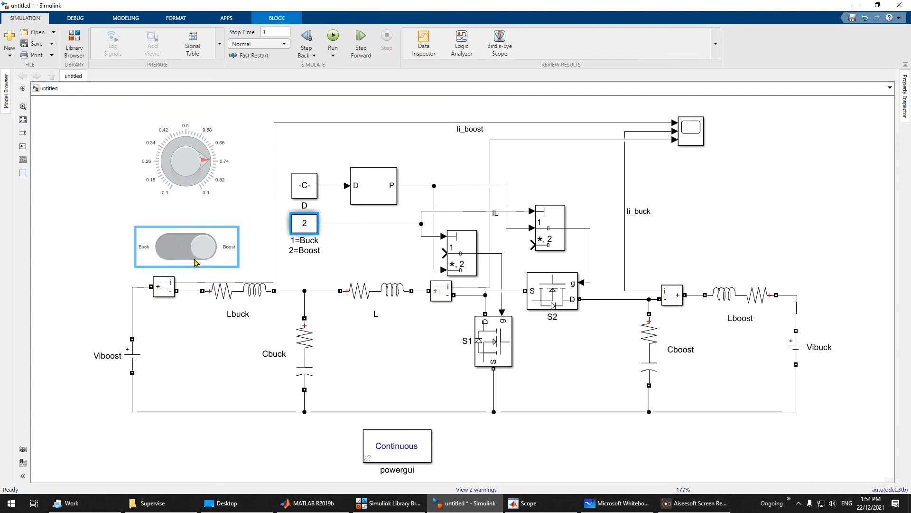
left_click(220, 167)
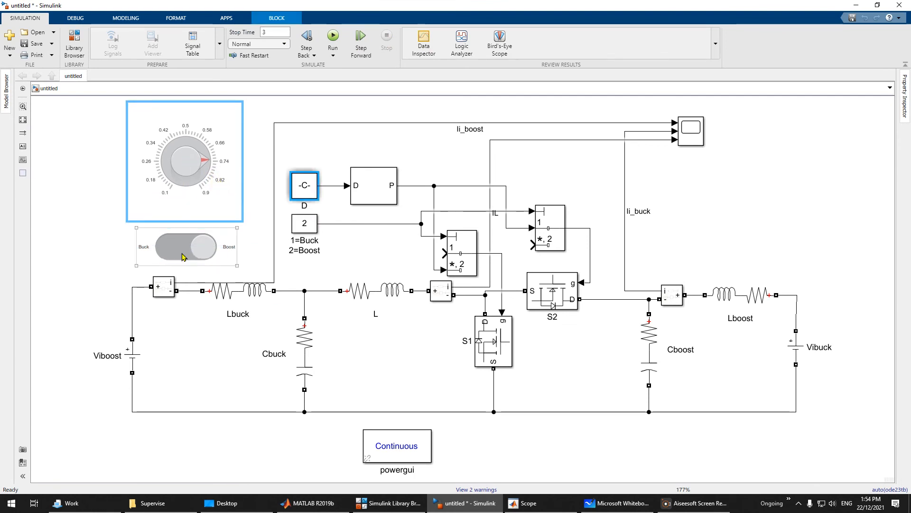
scroll(327, 299, "down", 4)
scroll(452, 271, "up", 3)
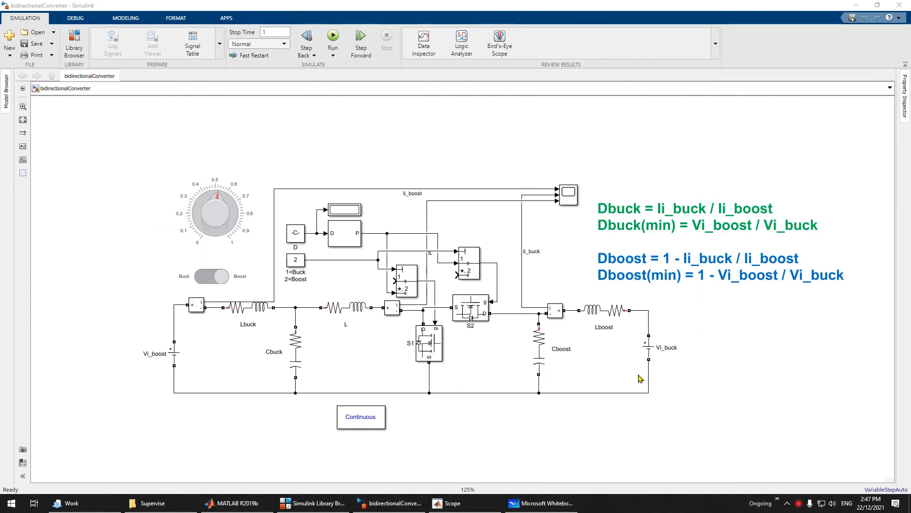
Arrange the bidirectionalConverter model and its Scope side by side and hide the Scope's cursor measurements
left_click(671, 274)
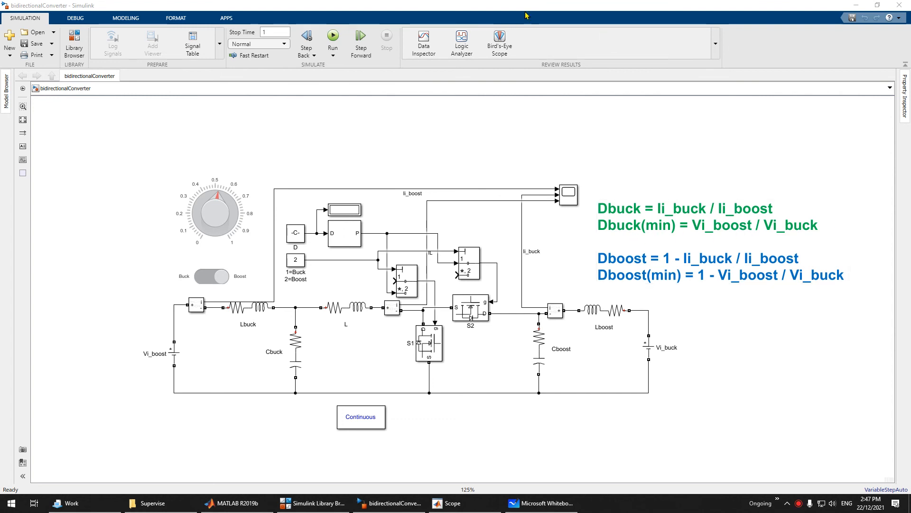
left_click_drag(525, 7, 1, 162)
left_click(611, 108)
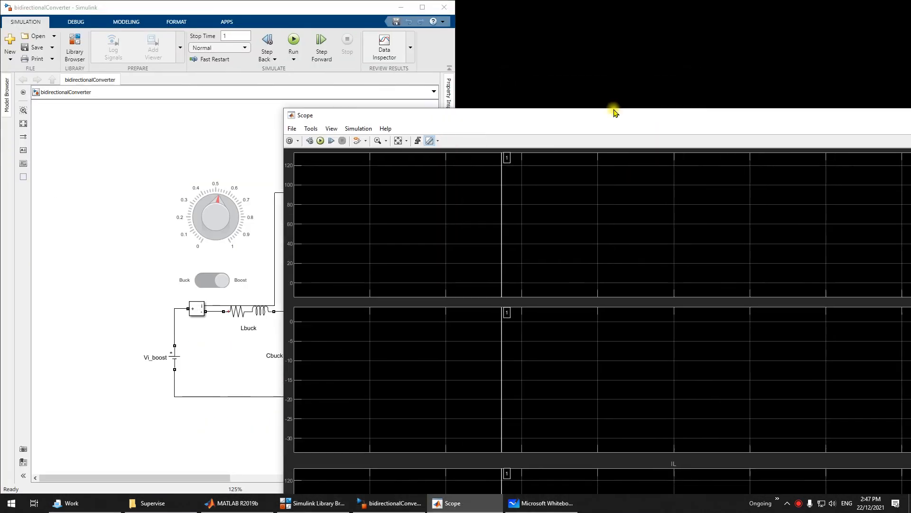
left_click_drag(910, 105, 910, 137)
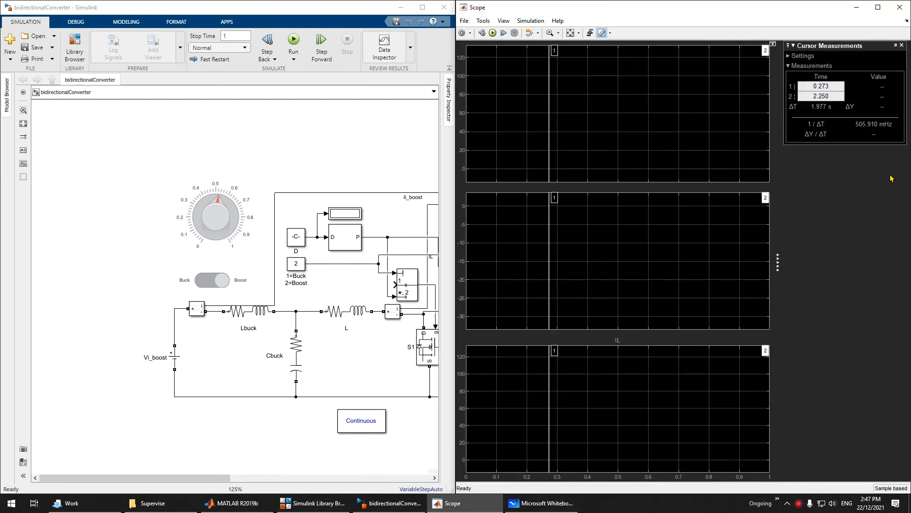
left_click_drag(224, 345, 40, 336)
left_click_drag(345, 142, 197, 171)
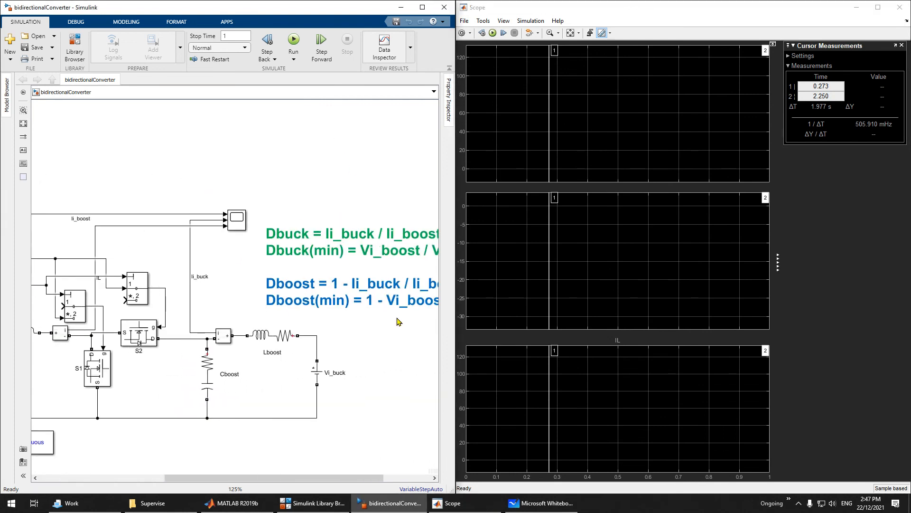
left_click_drag(373, 378, 344, 375)
left_click(602, 33)
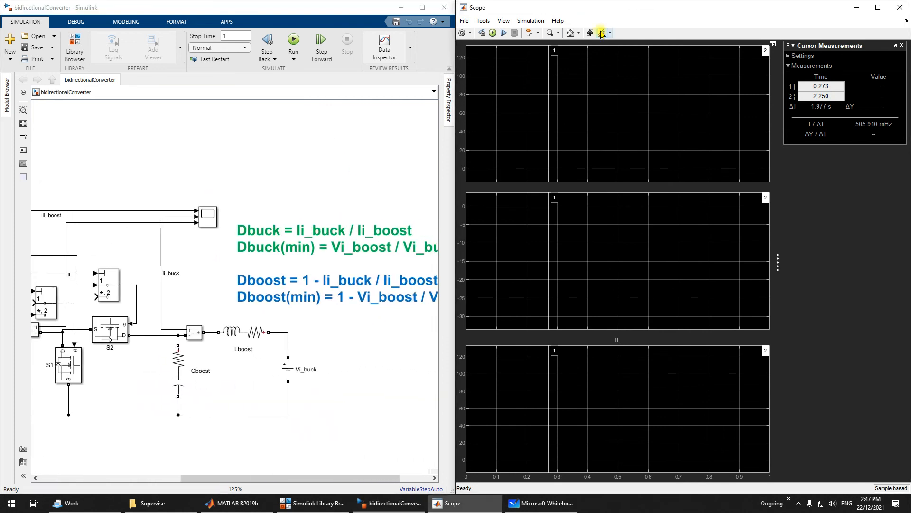
Examine the Dbuck and Dboost duty cycle equations annotated beside the circuit
left_click_drag(299, 182, 262, 179)
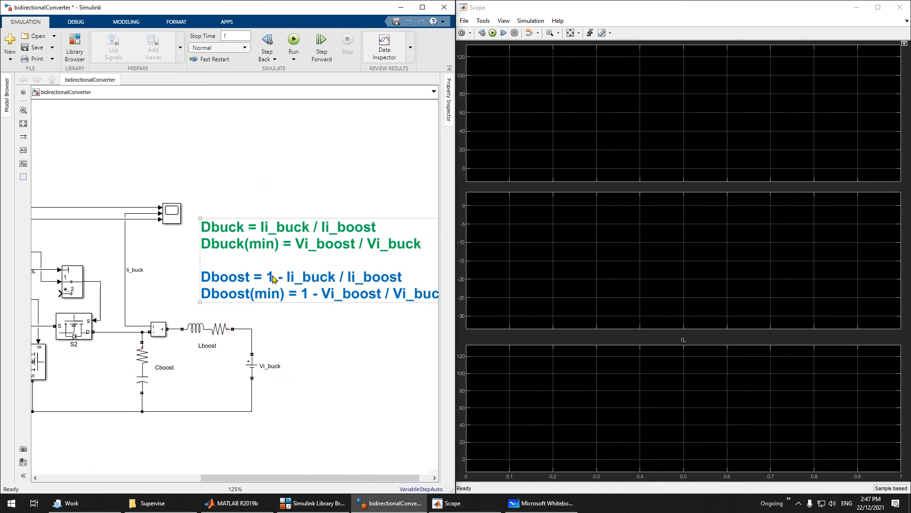
left_click(352, 244)
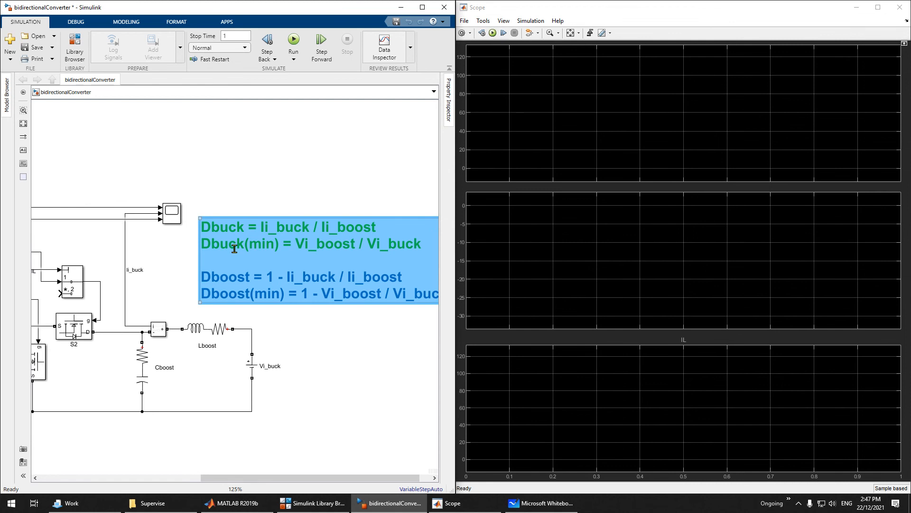
left_click(277, 184)
left_click_drag(276, 184, 302, 176)
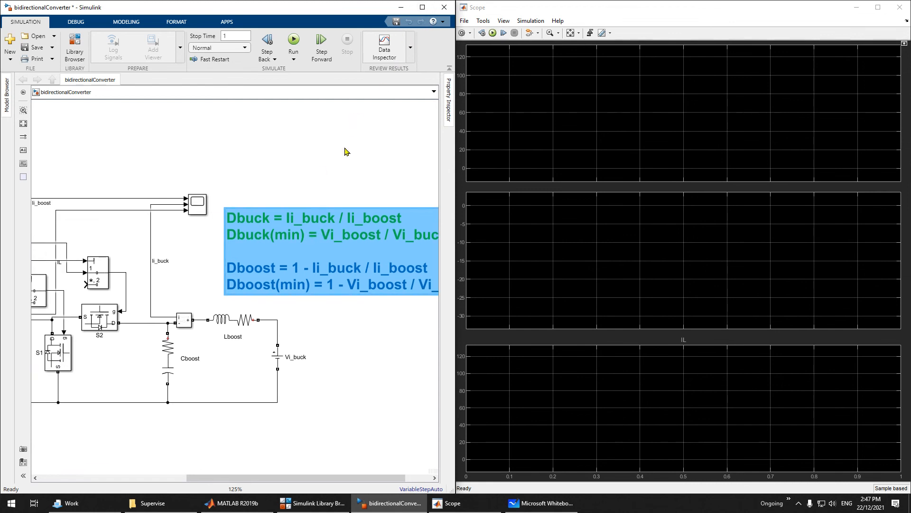
Check the amplitude settings of the Vi_buck and Vi_boost voltage sources without altering them
scroll(346, 151, "down", 4)
scroll(200, 372, "up", 3)
scroll(285, 389, "down", 3)
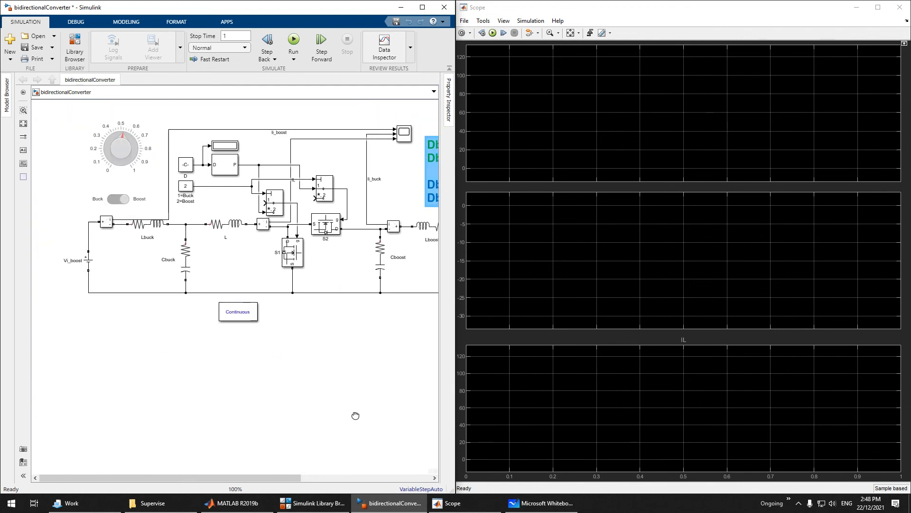
scroll(280, 413, "up", 3)
left_click(405, 256)
double_click(404, 257)
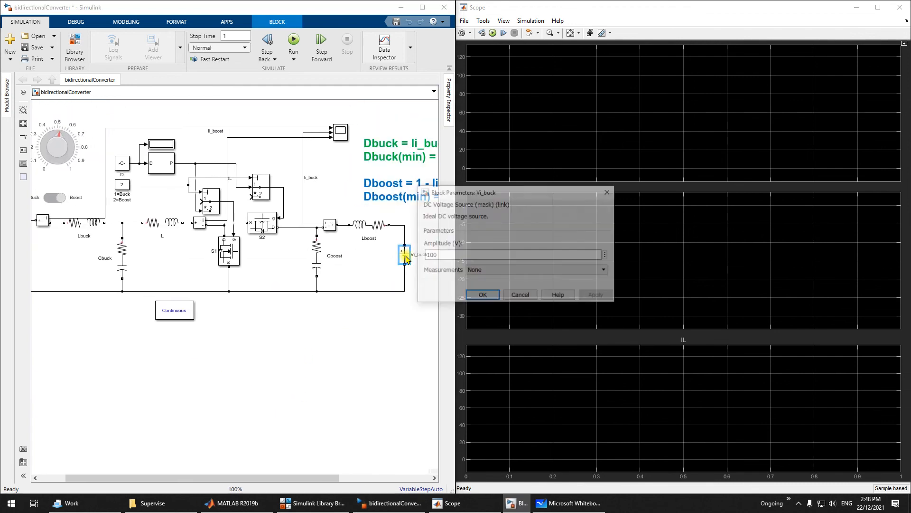
left_click_drag(207, 326, 313, 358)
double_click(195, 300)
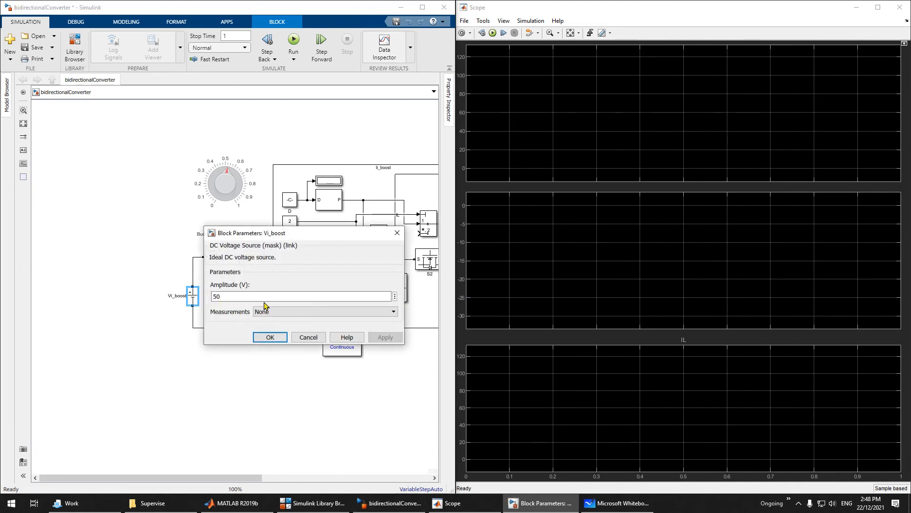
left_click(267, 337)
Run the bidirectionalConverter model in Boost mode and rescale the Scope axes to fit the currents
mouse_move(270, 372)
left_mouse_down()
mouse_move(249, 386)
mouse_move(213, 388)
left_mouse_up()
left_click_drag(310, 401, 88, 416)
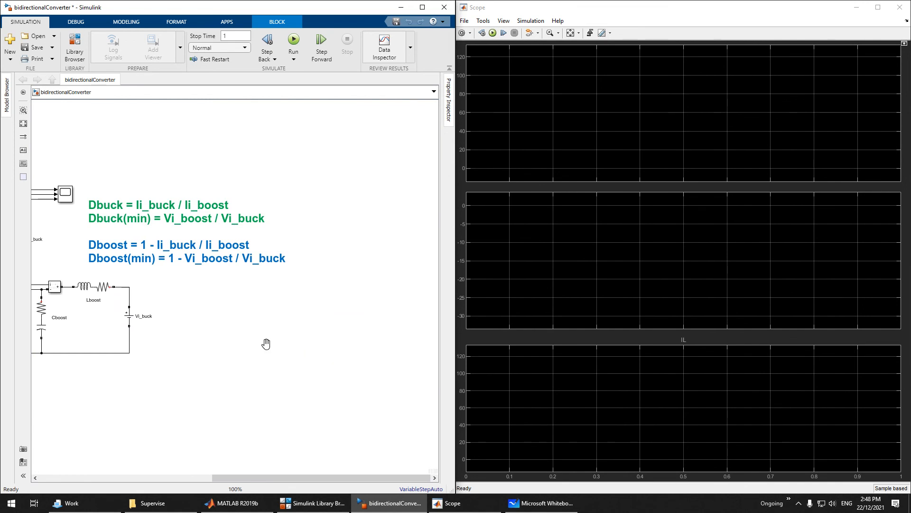
left_click_drag(266, 344, 381, 354)
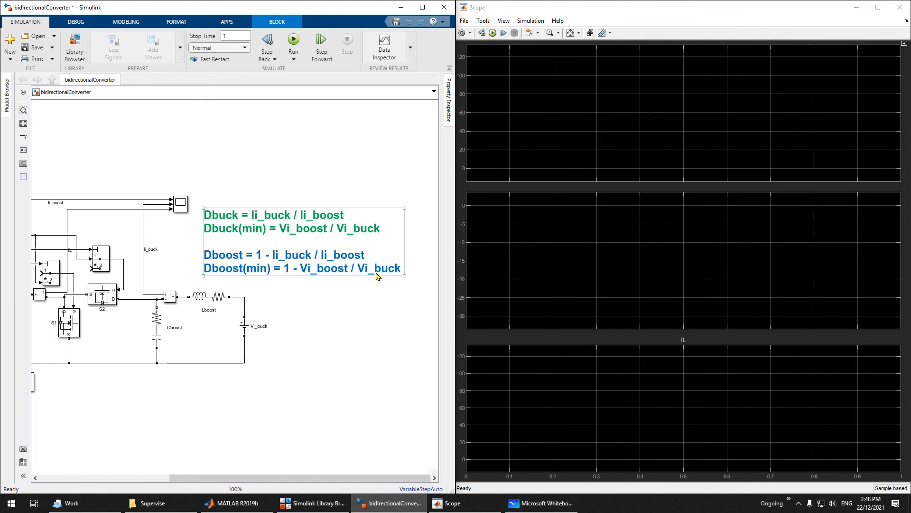
left_click_drag(187, 131, 260, 133)
left_click(294, 42)
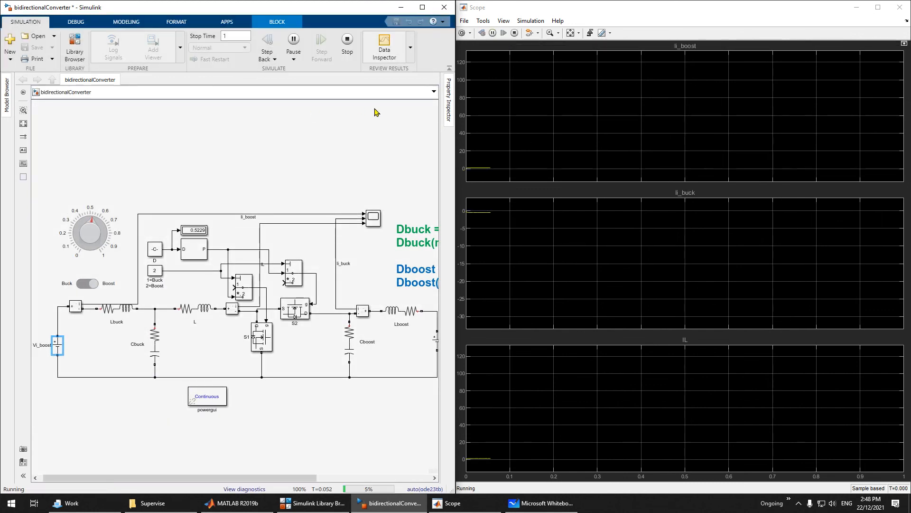
left_click(570, 32)
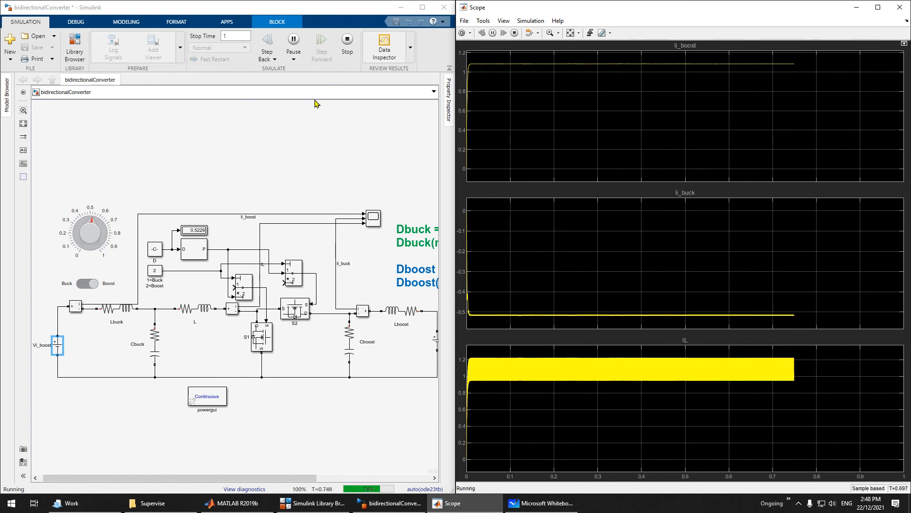
Rerun the model in Buck mode with rescaled Scope axes, lowering the duty cycle knob to about 0.47 during the run
left_click(93, 287)
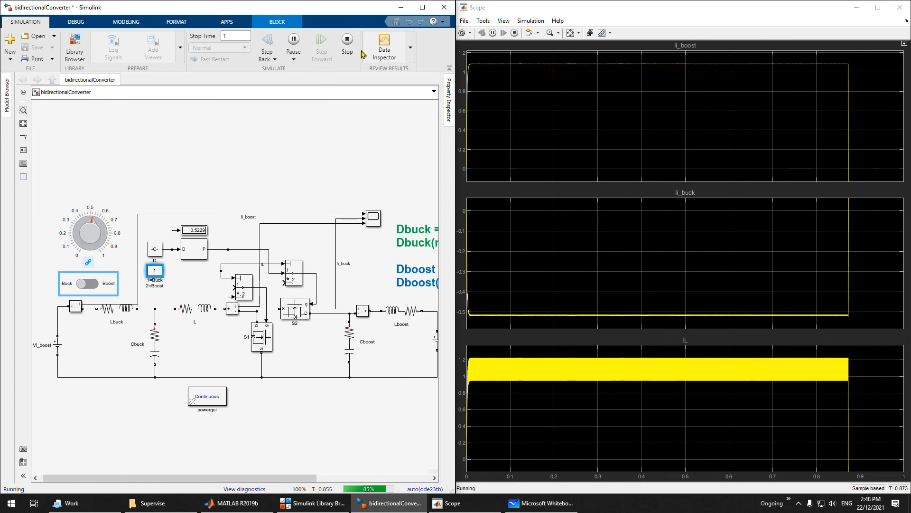
left_click(286, 41)
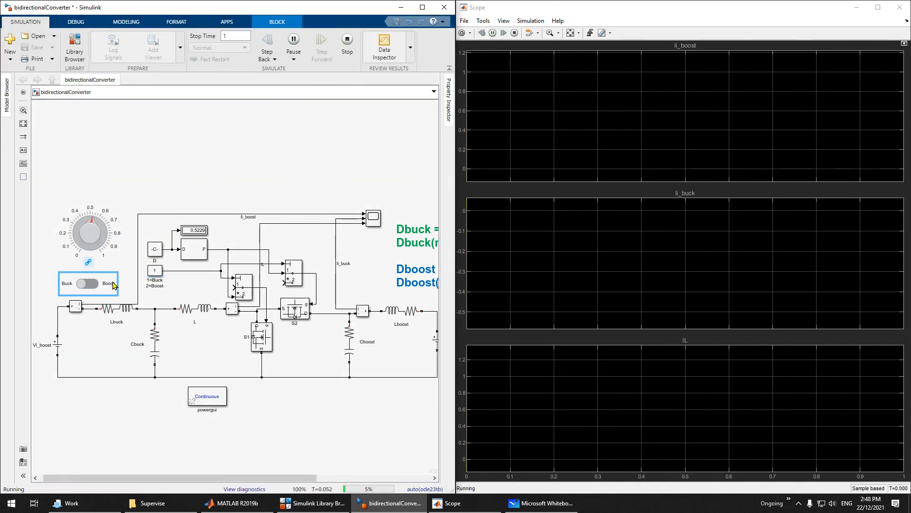
left_click(571, 33)
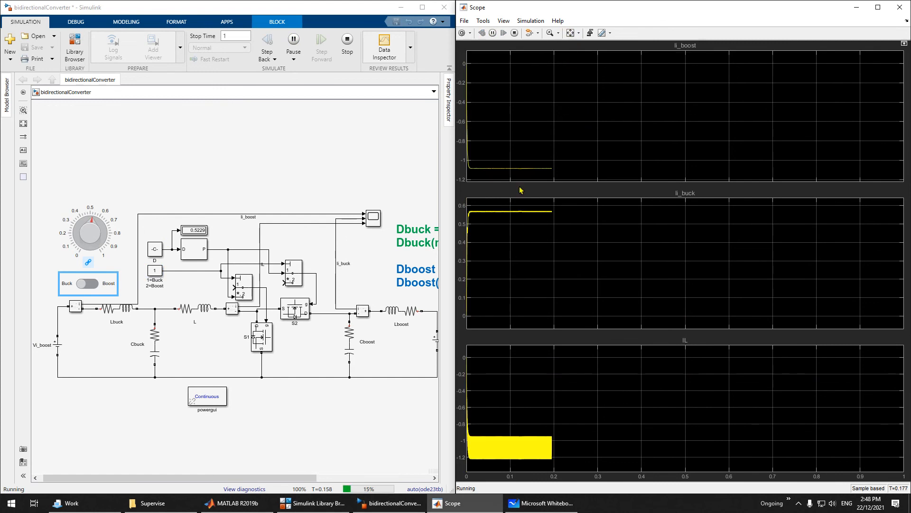
left_click(90, 224)
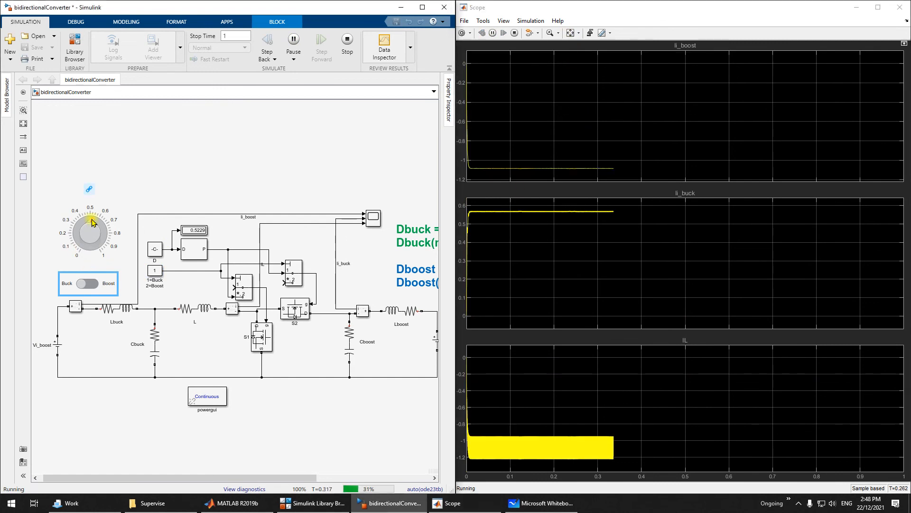
left_click(91, 221)
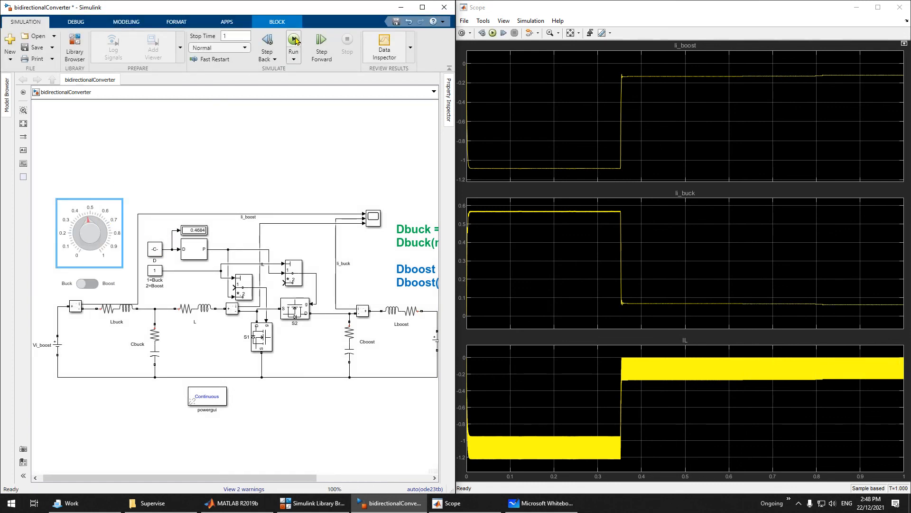
Set the simulation stop time to 3 and the resistance of the L branch to 1 ohm
left_click(228, 34)
double_click(195, 309)
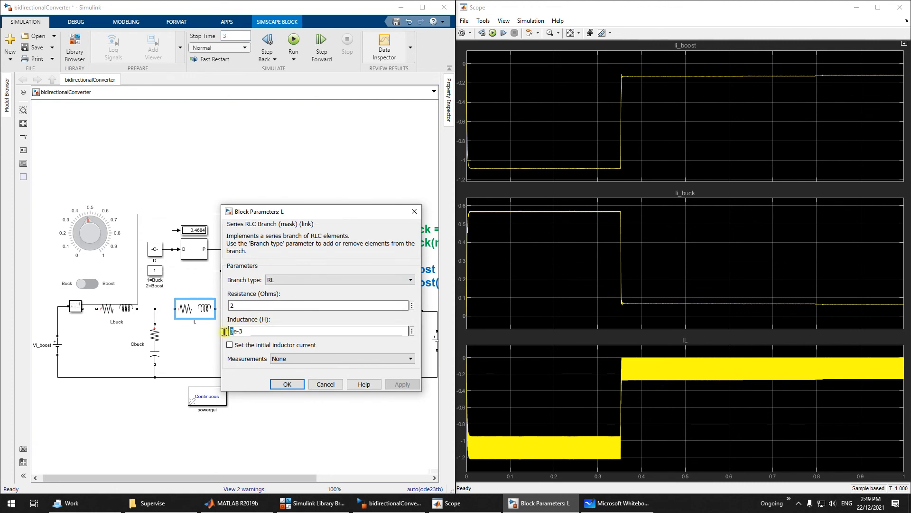
double_click(241, 305)
type("1")
key("Return")
Run the Buck model, raising the duty cycle knob to about 0.62 with rescaled Scope axes, and lower it back to about 0.5
left_click(294, 40)
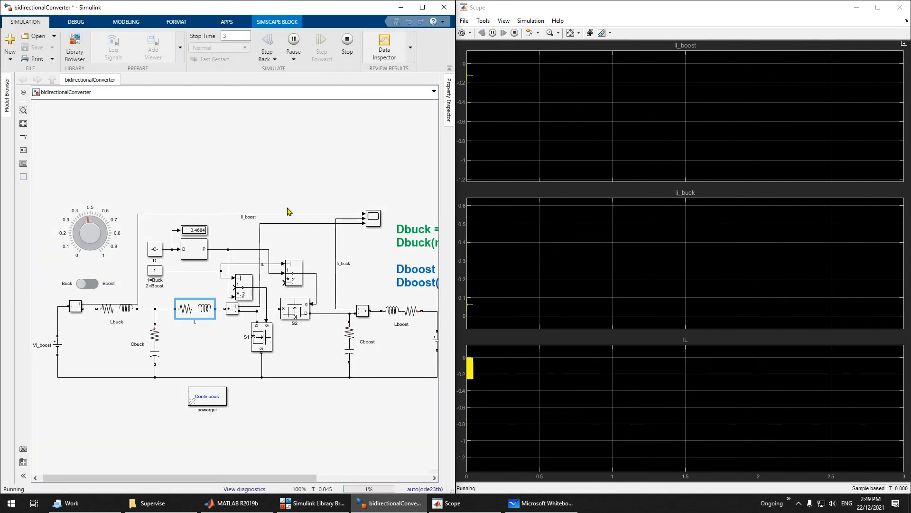
left_click_drag(90, 219, 90, 221)
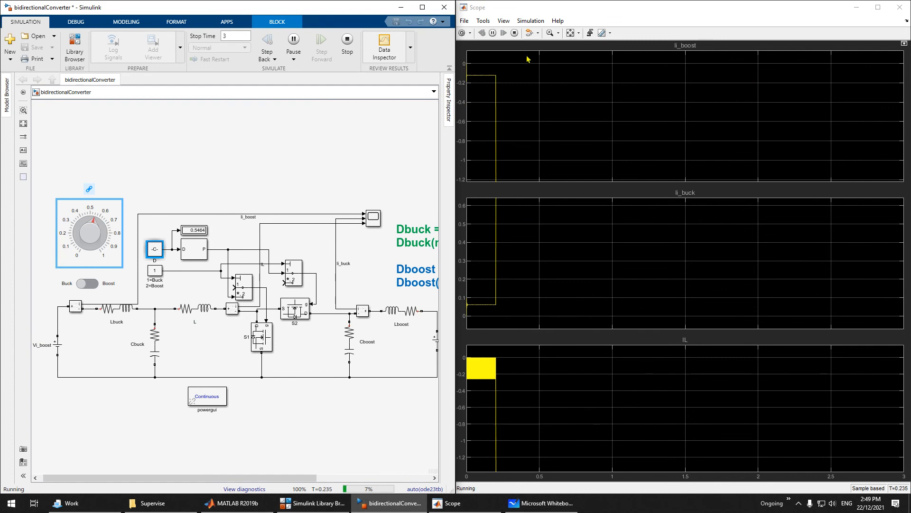
left_click(571, 33)
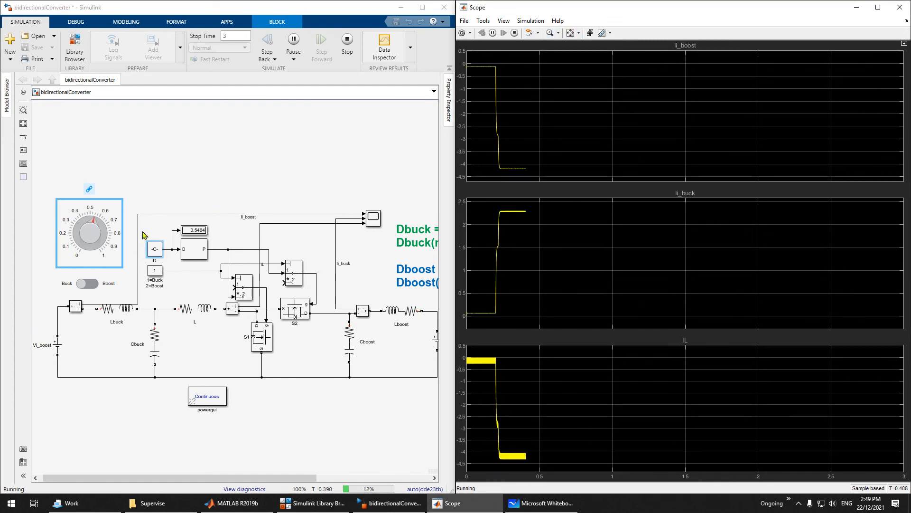
left_click(96, 225)
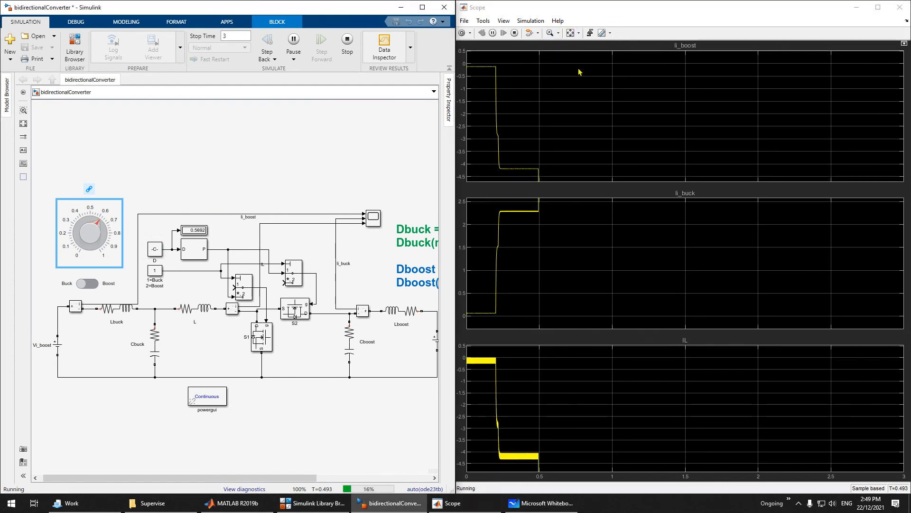
left_click(571, 32)
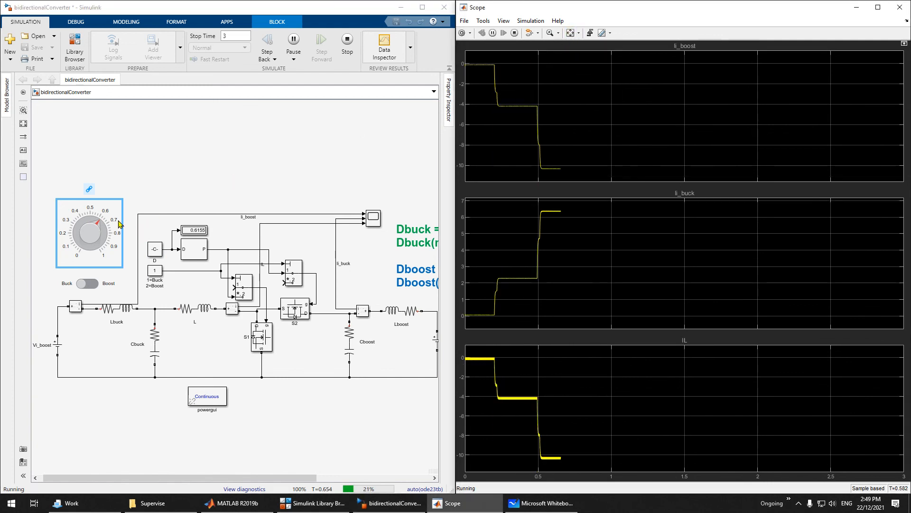
left_click_drag(99, 224, 92, 224)
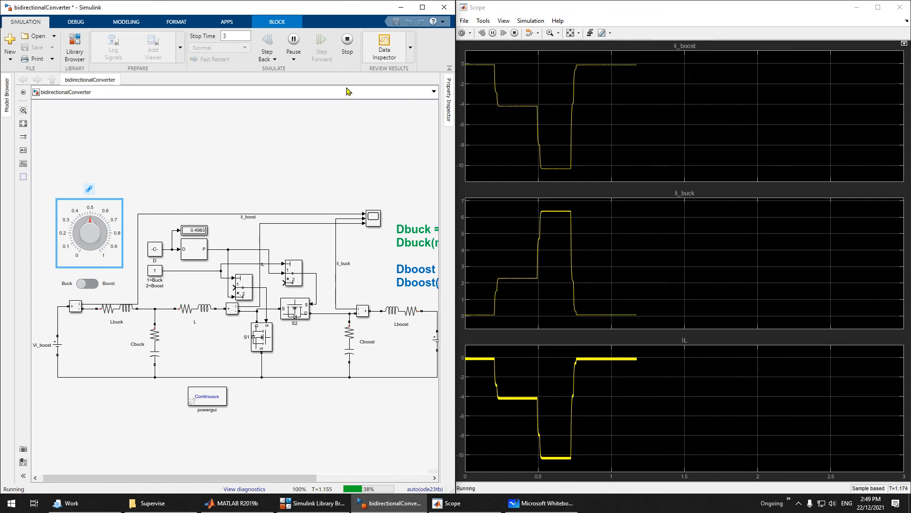
Rerun the model in Boost mode, raising the duty cycle knob with rescaled Scope axes and lowering it back to about 0.48 before stopping
left_click(348, 40)
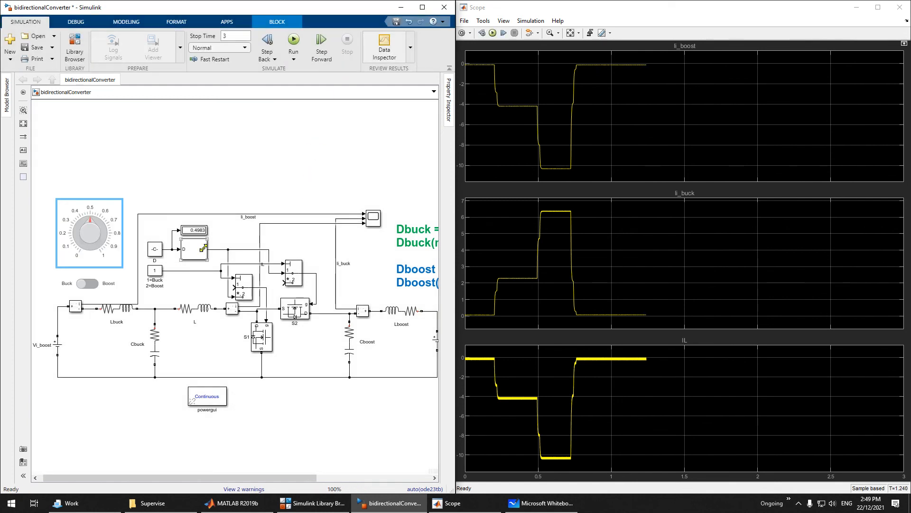
left_click(294, 39)
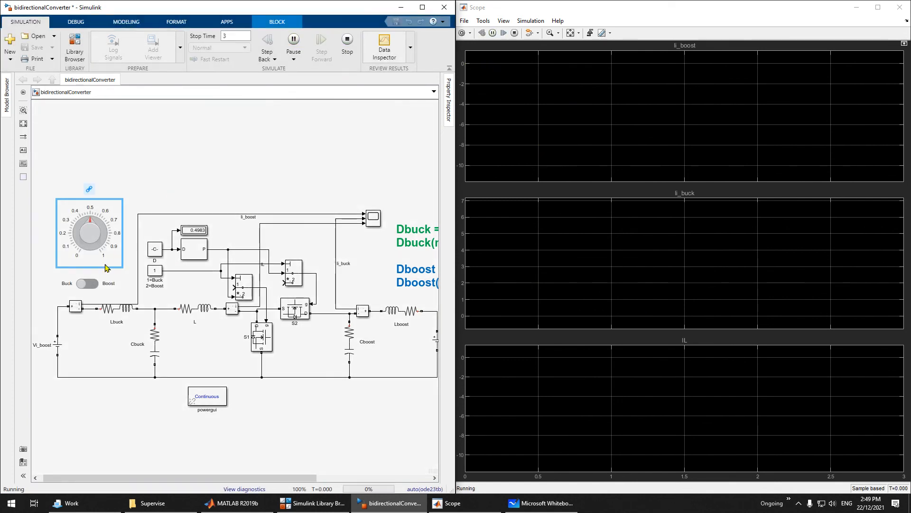
left_click(91, 285)
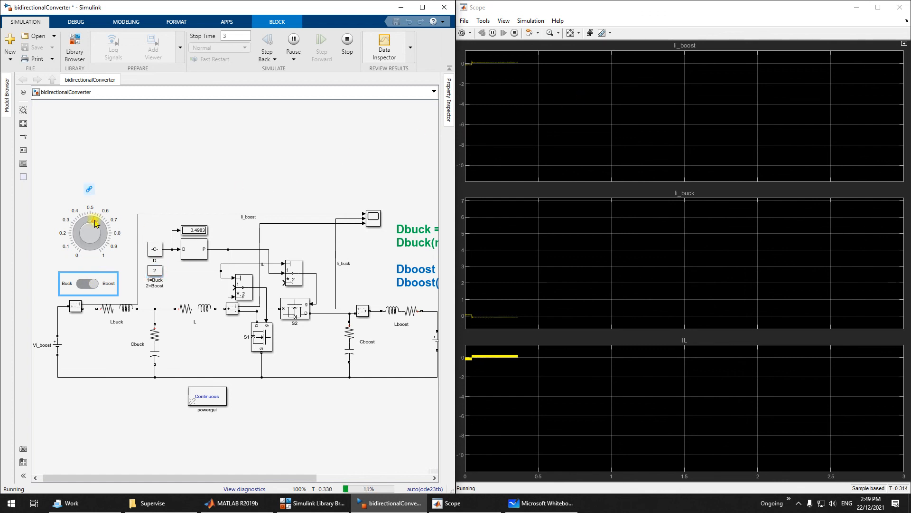
left_click_drag(92, 222, 102, 228)
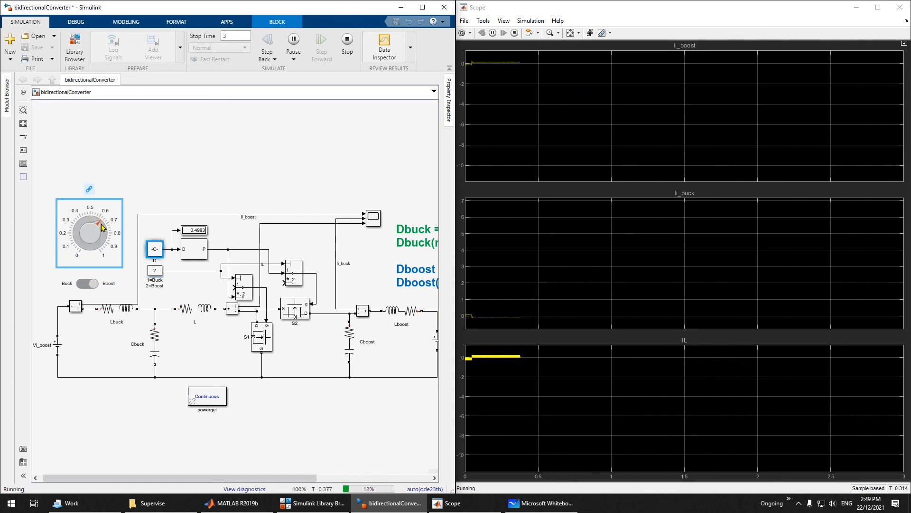
left_click(570, 32)
left_click_drag(98, 222, 90, 219)
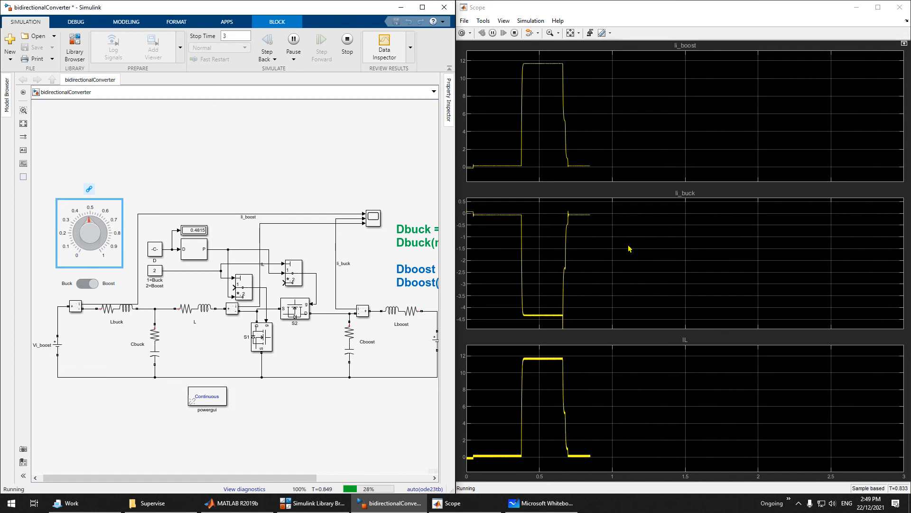
left_click(347, 41)
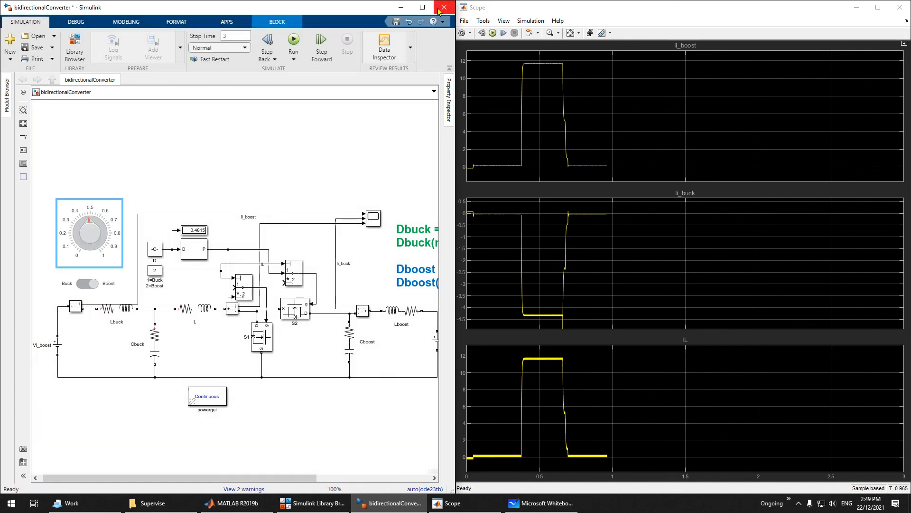
Set the amplitude of the Vi_boost DC voltage source to 20 V
left_click(423, 7)
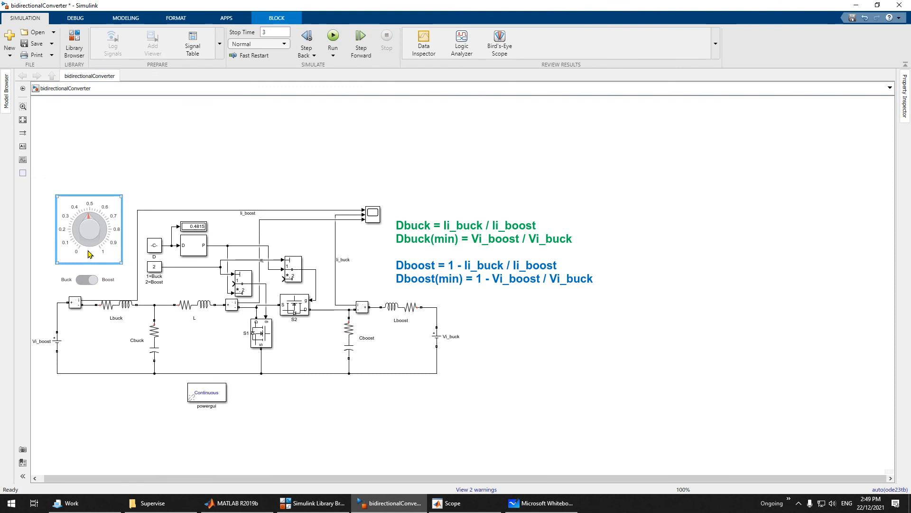
left_click(57, 342)
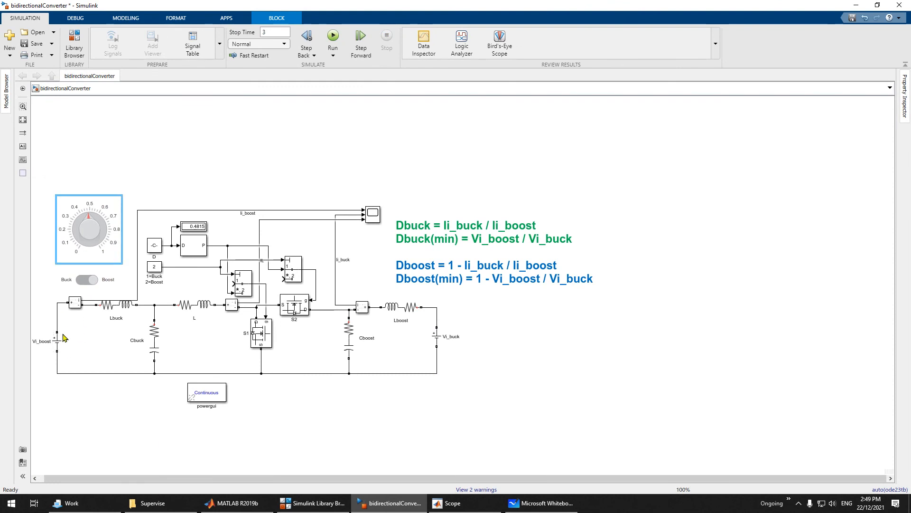
left_click(57, 344)
double_click(57, 345)
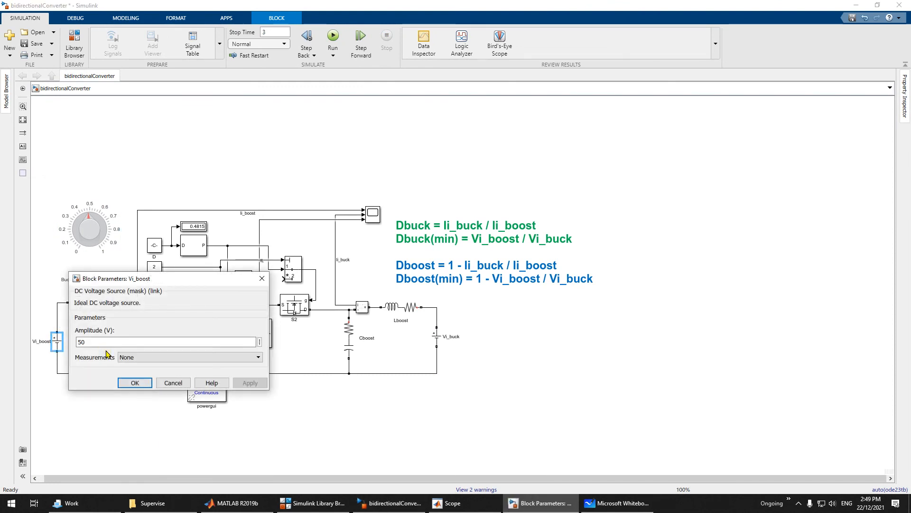
double_click(109, 339)
type("20")
key("Return")
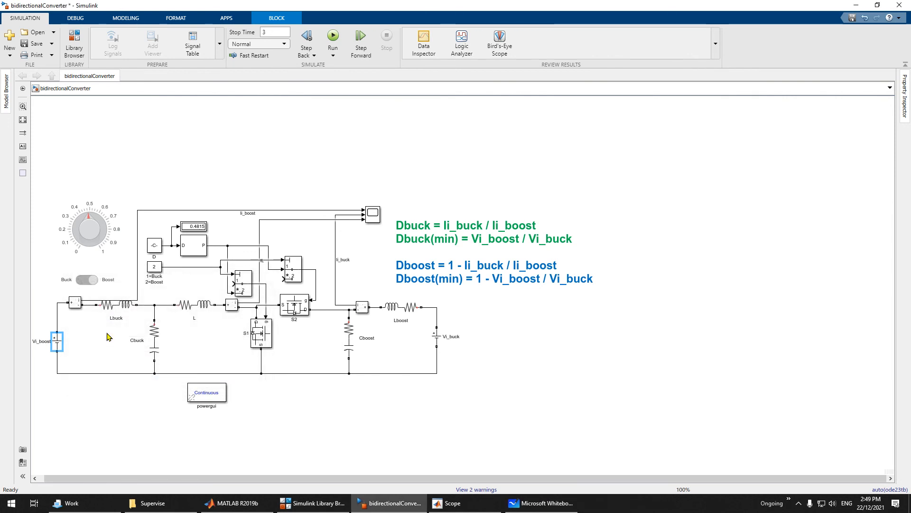
left_click(513, 255)
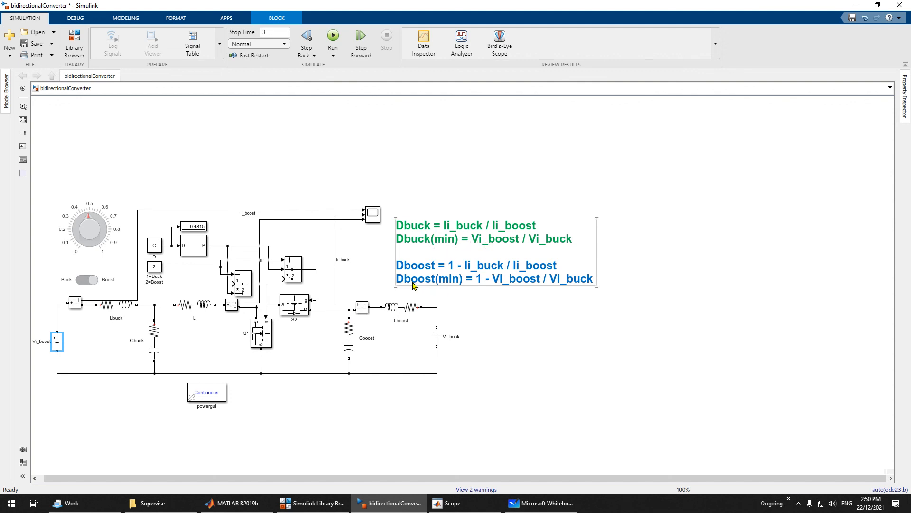
left_click(260, 148)
Switch the converter to Buck mode and run the simulation with the Scope axes rescaled to fit the currents
double_click(401, 8)
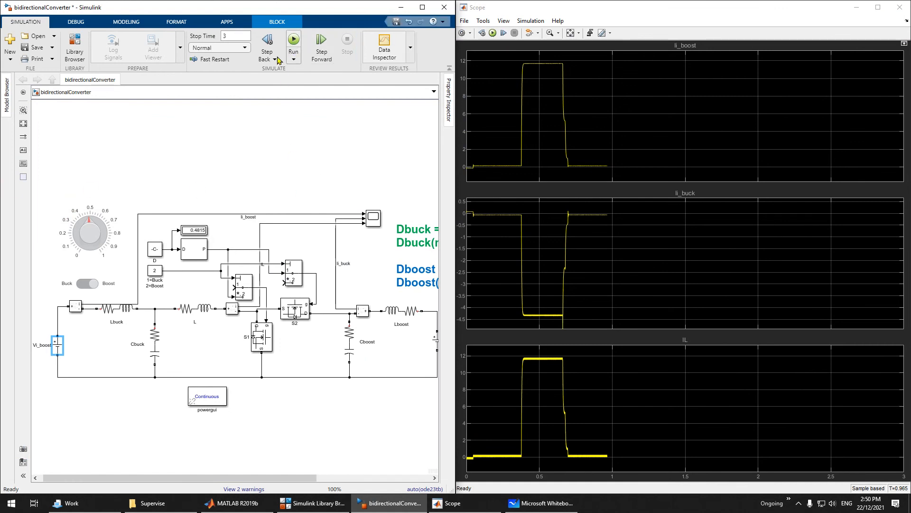
double_click(112, 290)
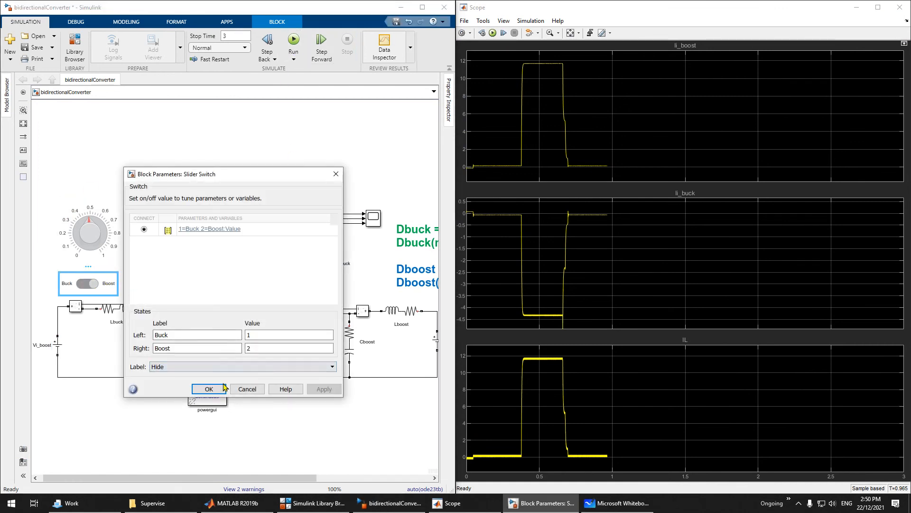
left_click(224, 387)
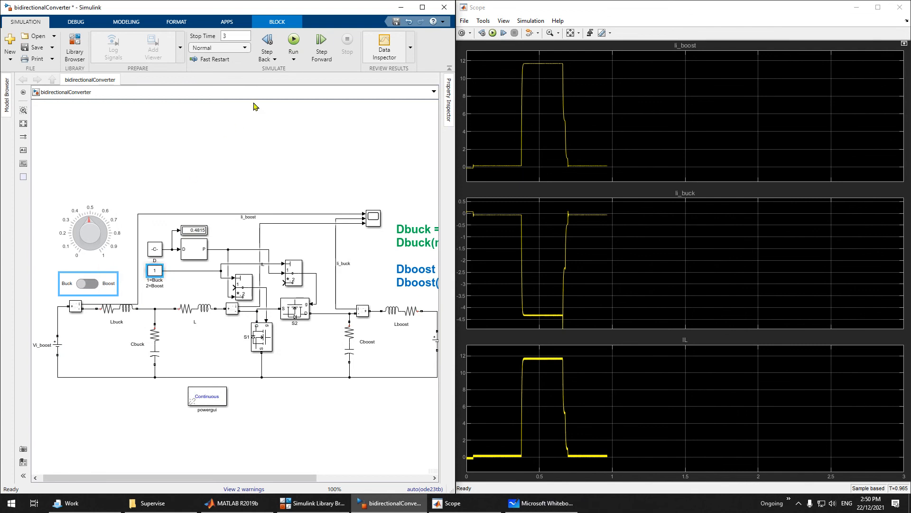
left_click(294, 41)
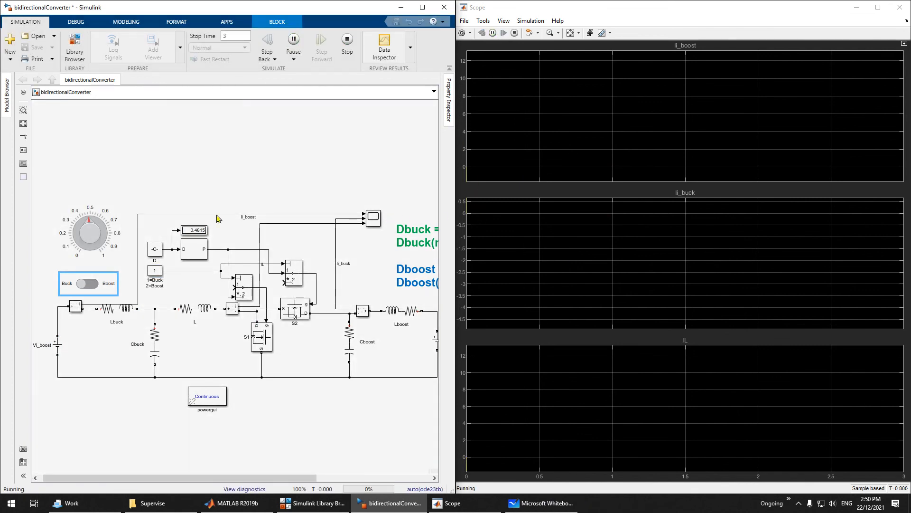
left_click(571, 33)
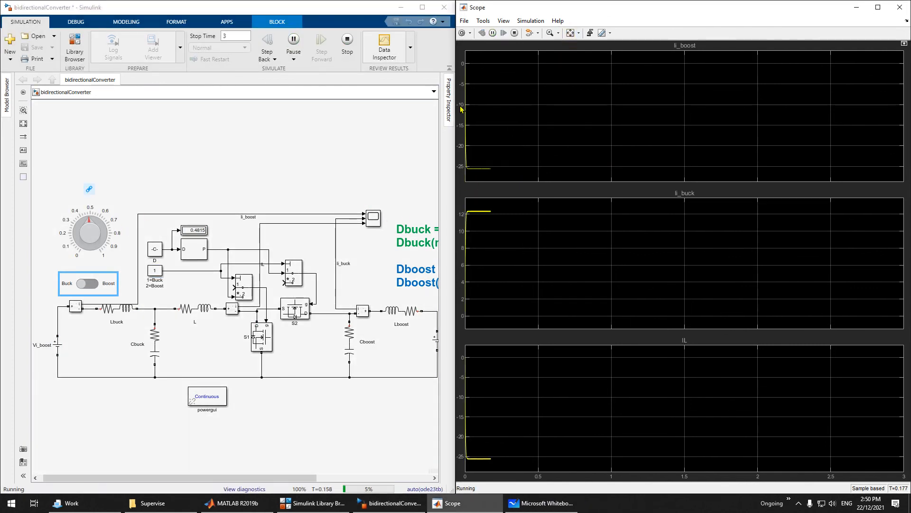
Lower the duty cycle knob to about 0.18 during the run, raise it to about 0.65, and stop the simulation
left_click(90, 222)
left_click_drag(91, 222, 78, 232)
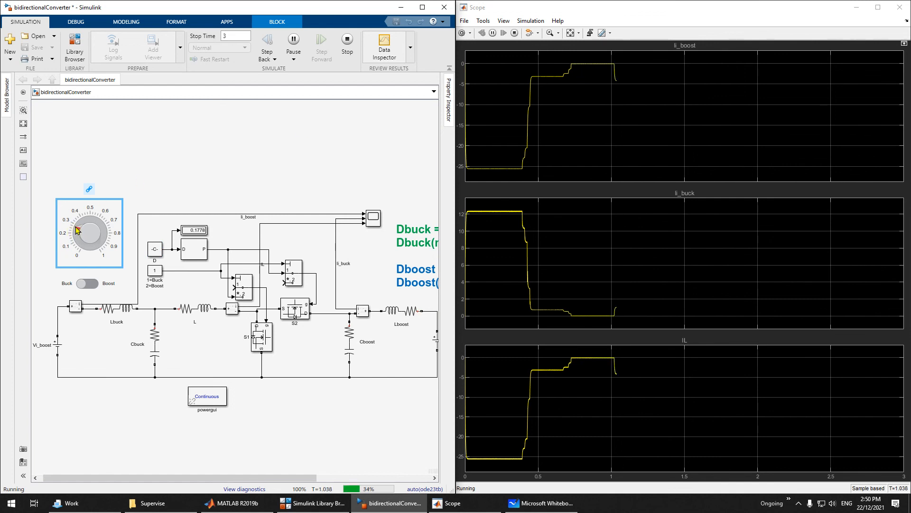
left_click_drag(77, 230, 103, 233)
left_click(347, 40)
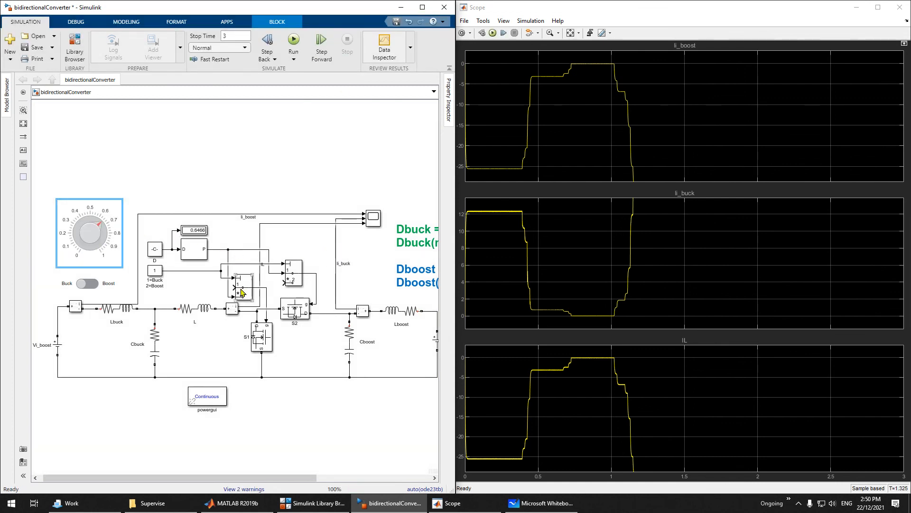
Switch the converter to Boost mode and run it, lowering the duty cycle knob to about 0.27
left_click(94, 283)
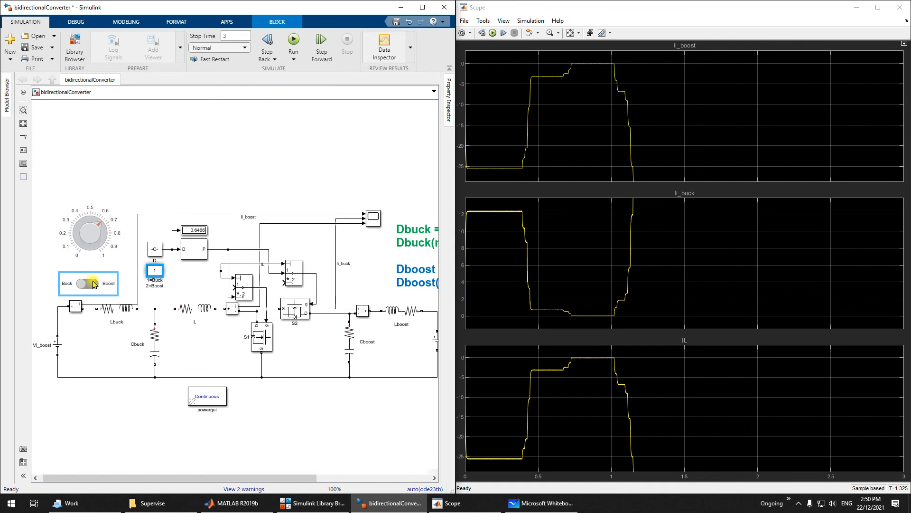
left_click(94, 284)
left_click(294, 42)
left_click_drag(100, 226, 78, 228)
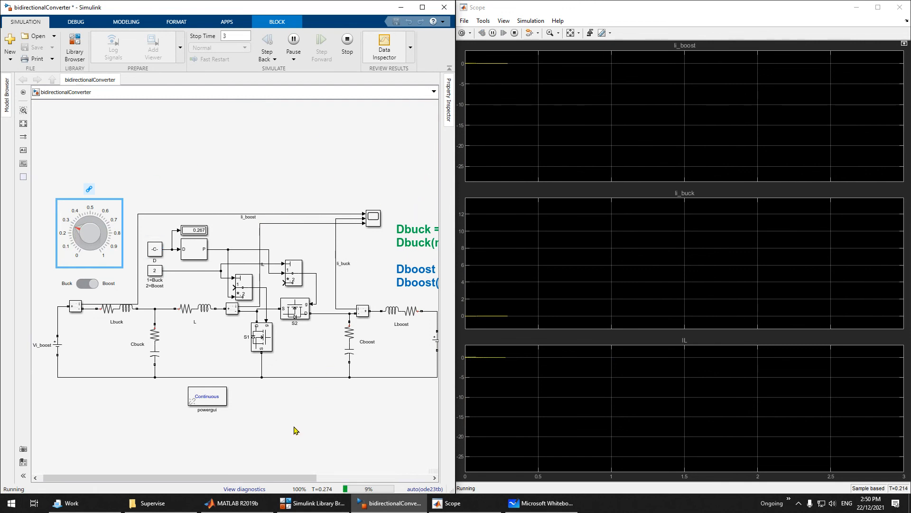
left_click_drag(273, 478, 140, 477)
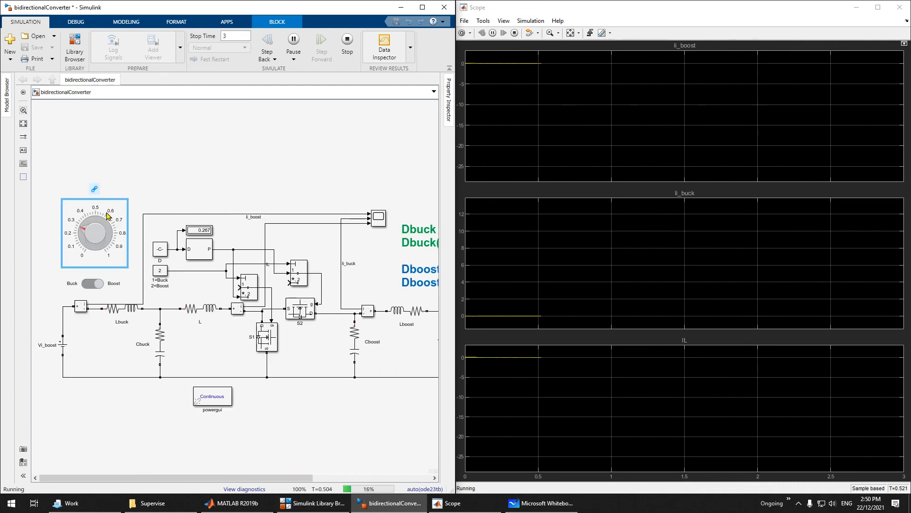
Raise the duty cycle knob to about 0.83 and on to 0.93, rescaling the Scope axes each time, and stop the run
left_click_drag(84, 231, 112, 235)
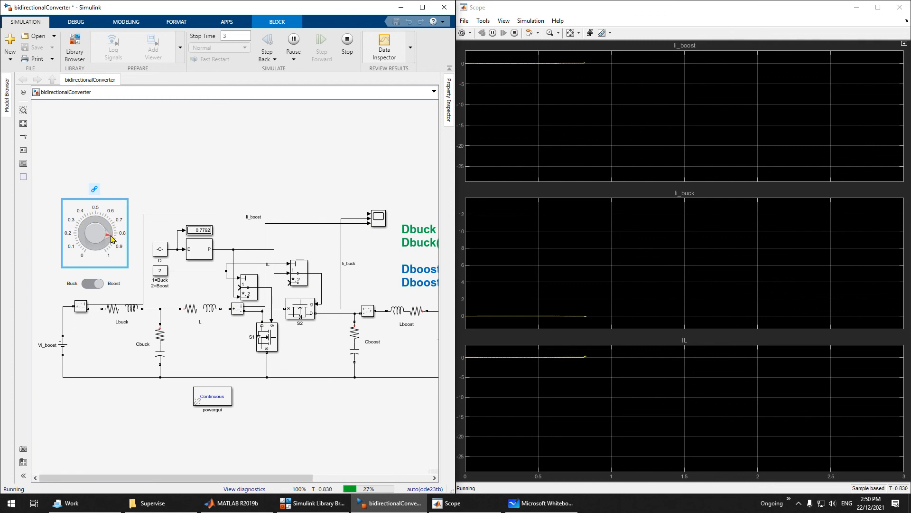
left_click(570, 33)
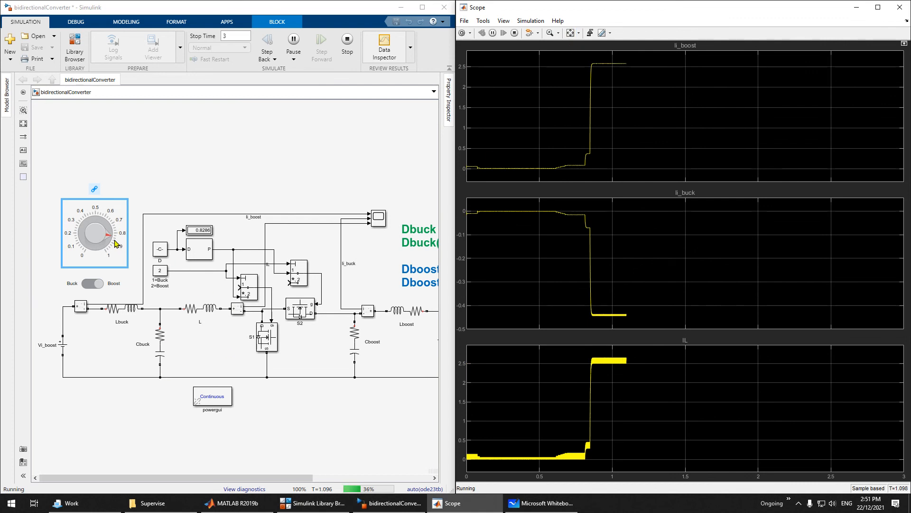
left_click_drag(110, 241, 107, 247)
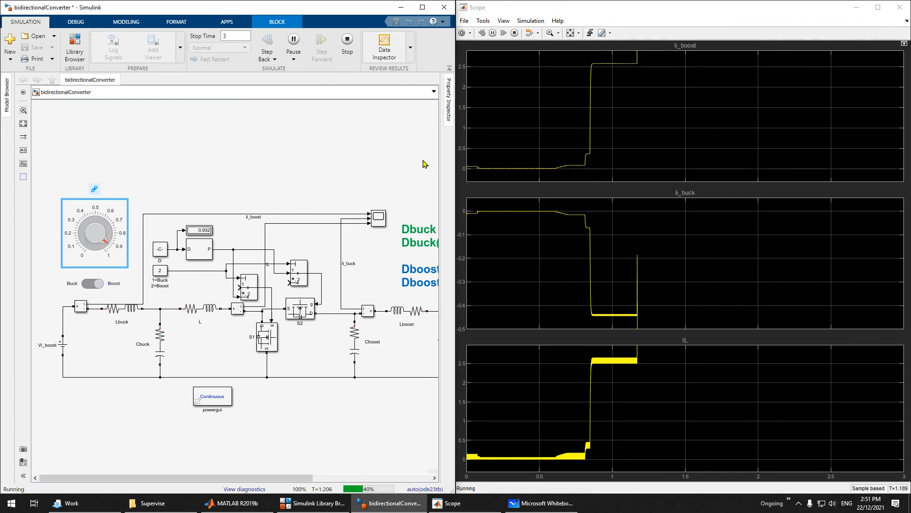
left_click(570, 32)
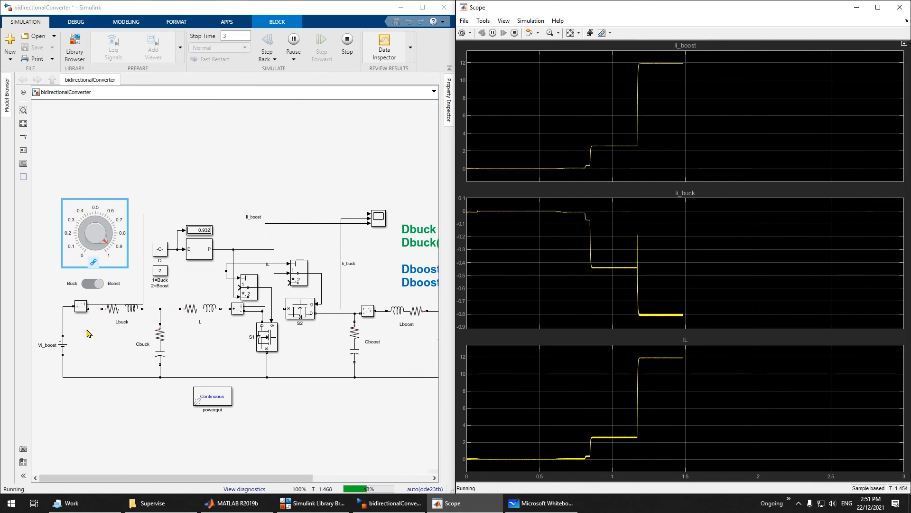
left_click(60, 349)
left_click(60, 349)
left_click(347, 48)
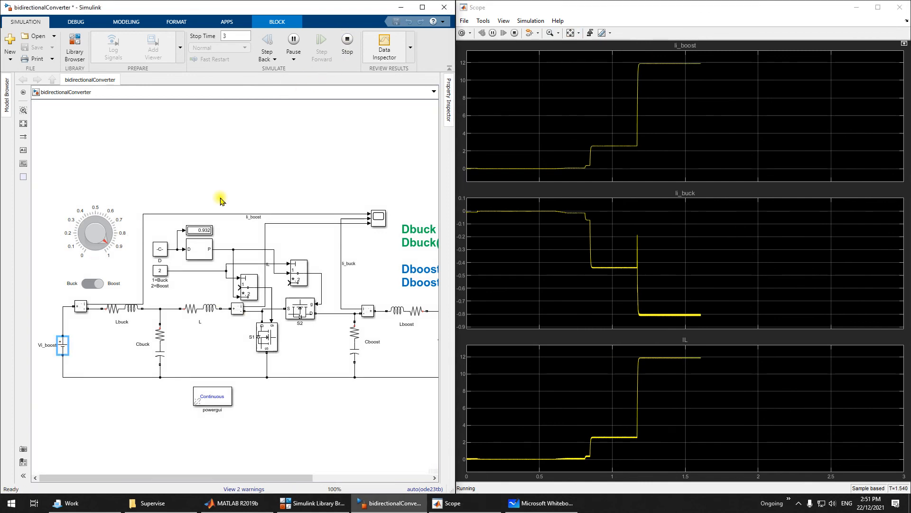
Set the amplitude of the Vi_boost source to 5 V and save the model
double_click(62, 346)
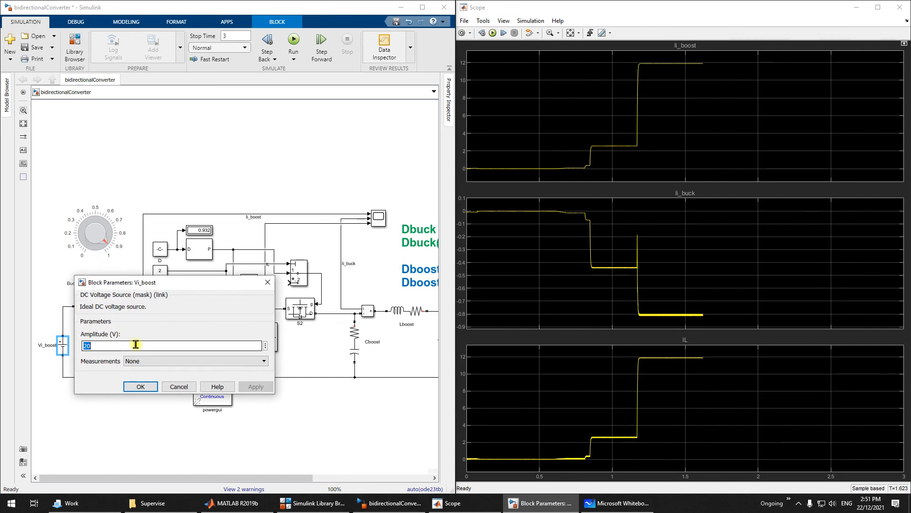
type("5")
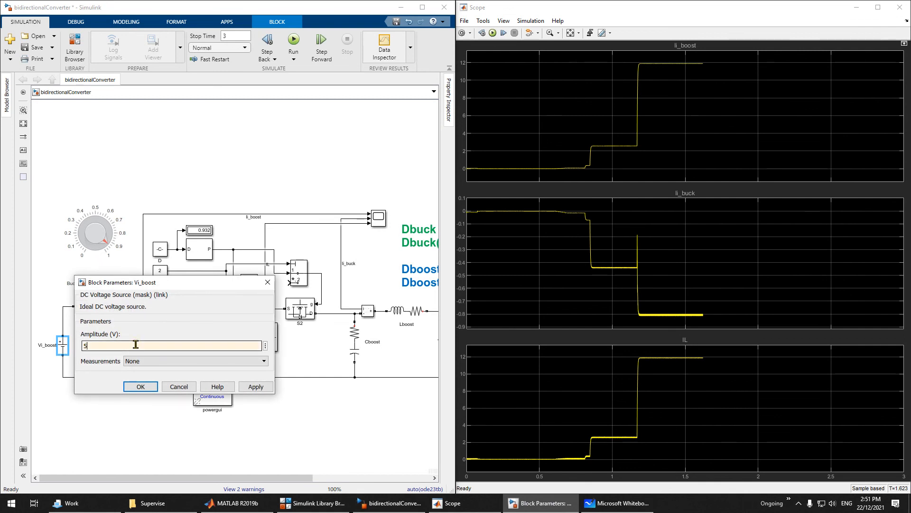
left_click(129, 385)
left_click(34, 48)
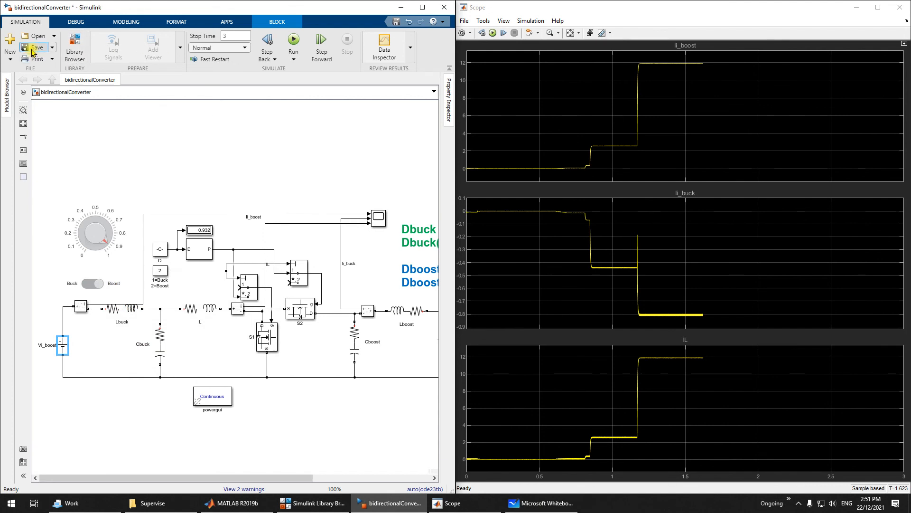
Check the amplitude setting of the Vi_buck DC voltage source
left_click_drag(264, 477, 321, 477)
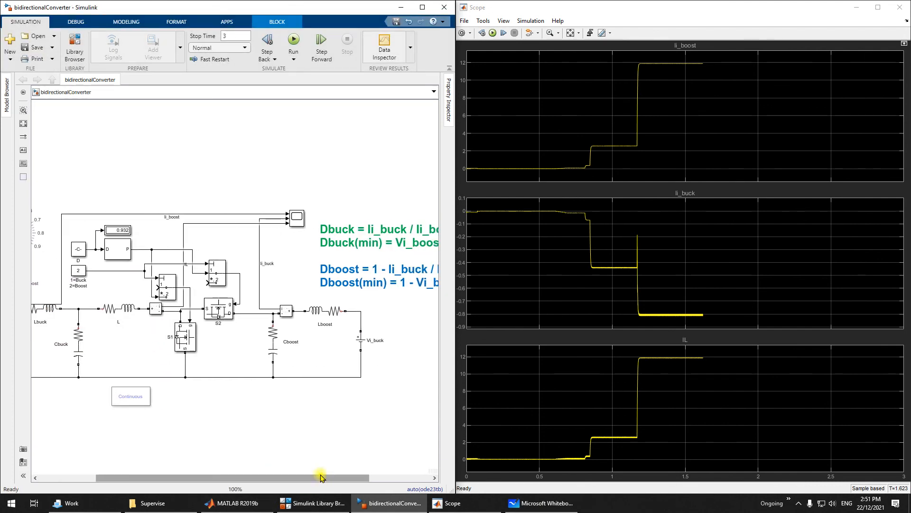
double_click(361, 340)
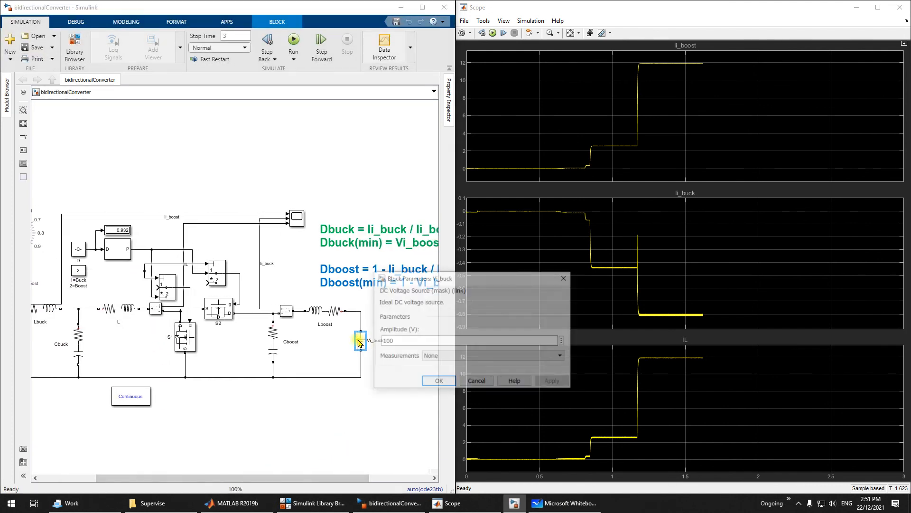
left_click(438, 382)
Examine the Dboost and Dbuck duty cycle formulas in the annotation, highlighting their current ratio expressions
left_click_drag(355, 478, 417, 478)
left_click(372, 254)
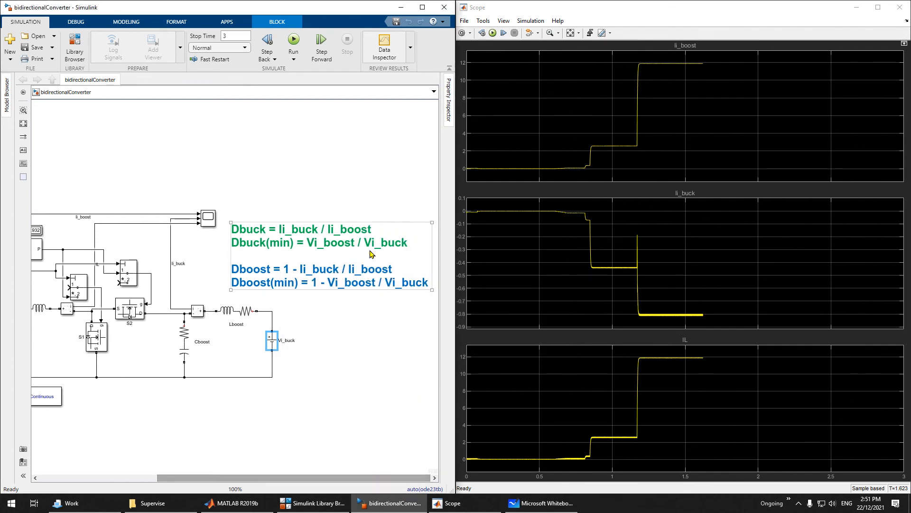
left_click(379, 224)
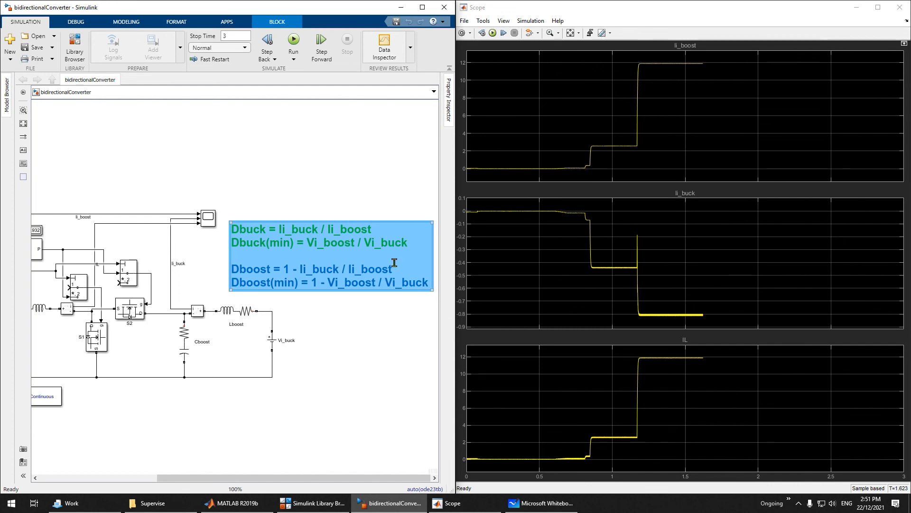
left_click(383, 269)
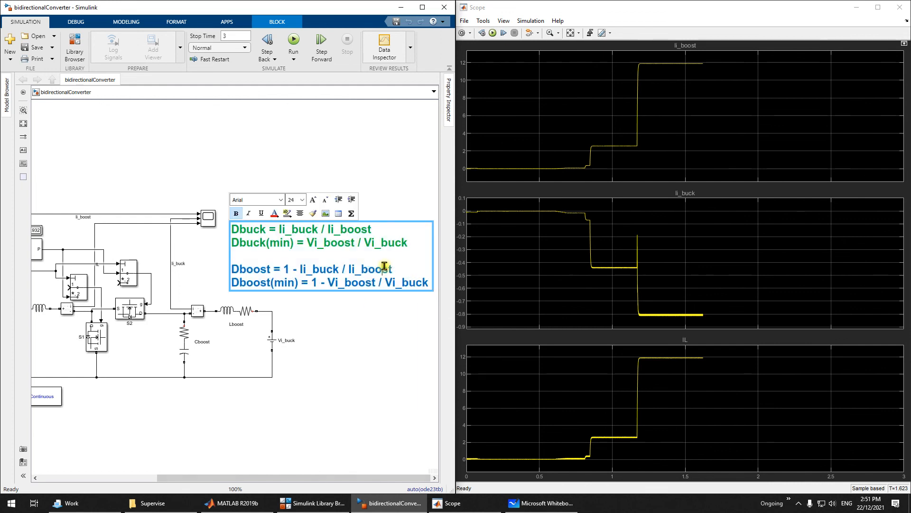
left_click_drag(392, 269, 284, 273)
left_click_drag(392, 270, 300, 274)
left_click_drag(394, 229, 279, 230)
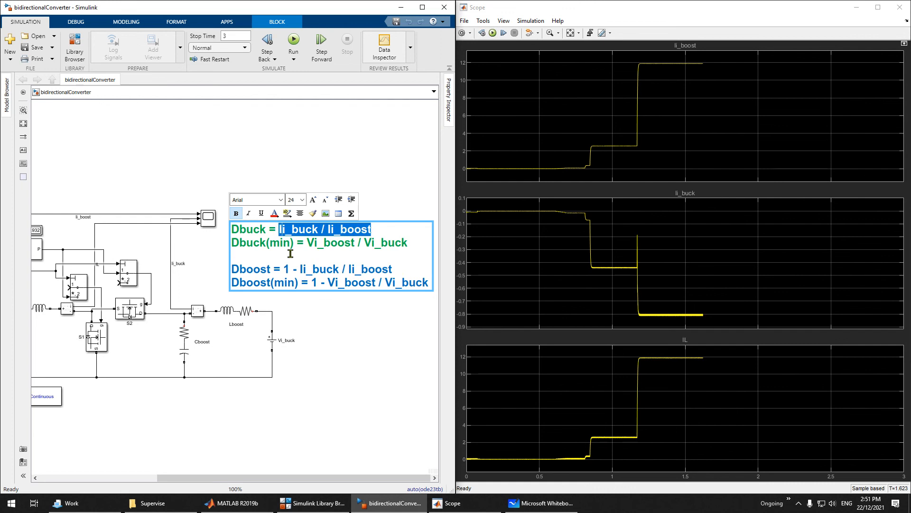
Examine the Dboost formula in the annotation, highlighting its constant 1 and the Ii_buck / Ii_boost ratio, and leave the text unedited
left_click(285, 270)
double_click(286, 271)
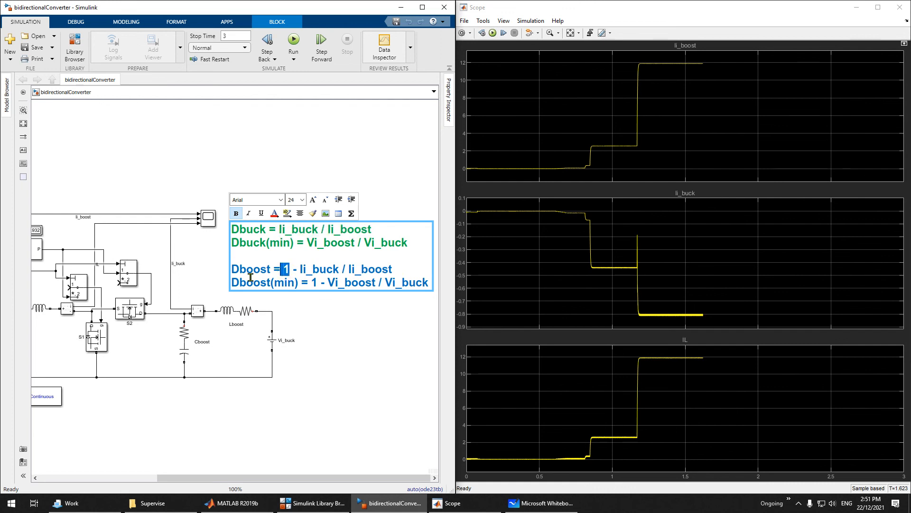
left_click(288, 269)
left_click_drag(295, 268, 400, 264)
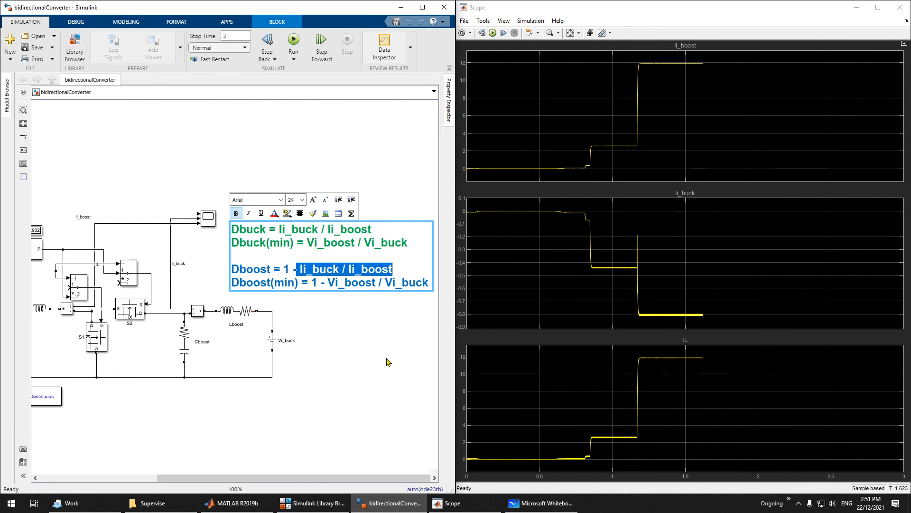
left_click(419, 358)
Examine the converter circuit from the Lbuck and Cbuck filter through inductor L and the switches to the Lboost side
left_click_drag(305, 175, 374, 176)
scroll(344, 166, "down", 3)
scroll(343, 167, "up", 2)
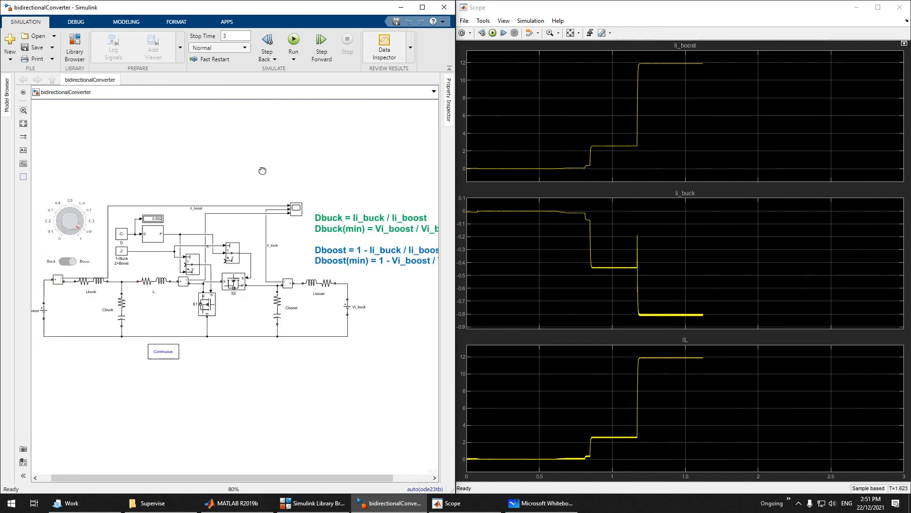
left_click_drag(264, 172, 321, 185)
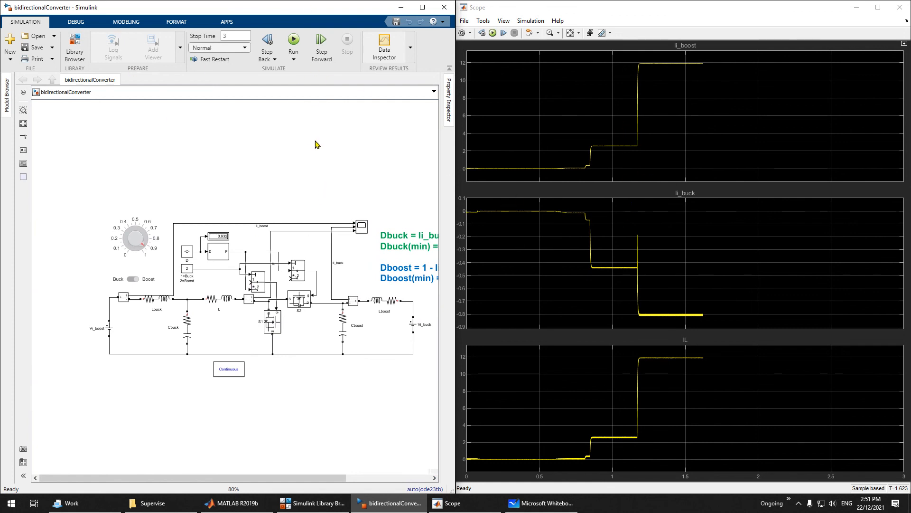
left_click_drag(325, 132, 277, 131)
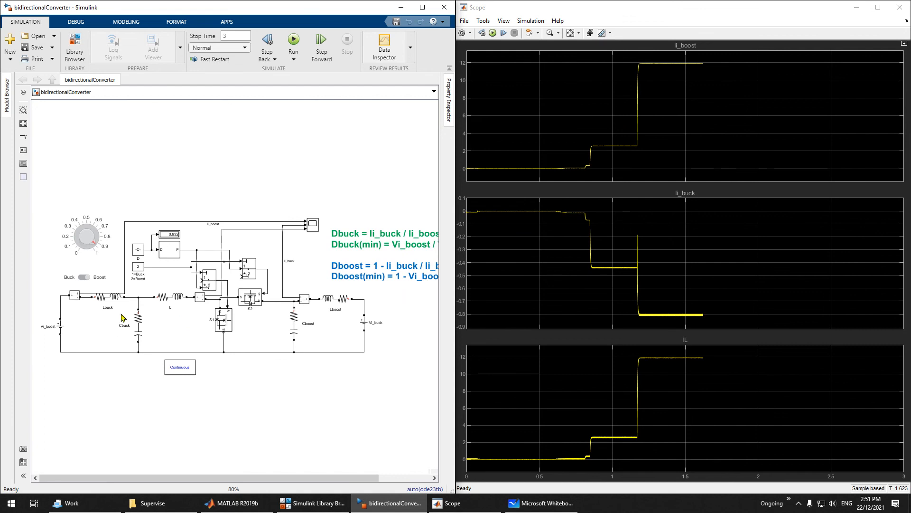
scroll(175, 313, "up", 2)
scroll(177, 320, "up", 2)
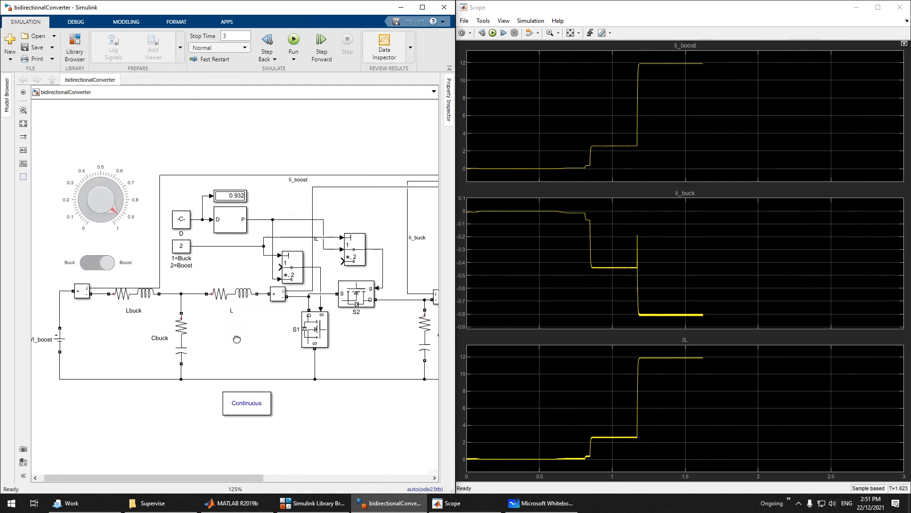
scroll(299, 341, "up", 1)
left_click(292, 283)
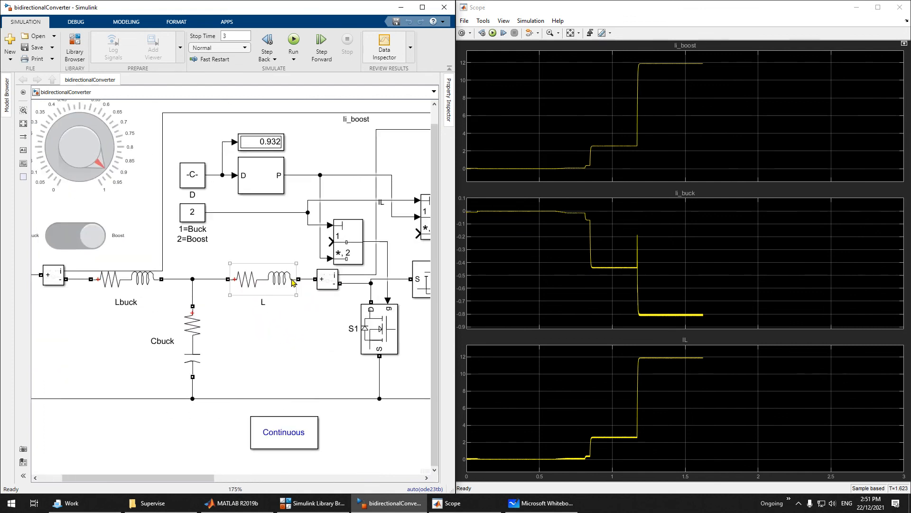
left_click(351, 129)
left_click_drag(295, 315, 54, 346)
left_click_drag(326, 252, 463, 212)
left_click_drag(201, 331, 290, 332)
key("space")
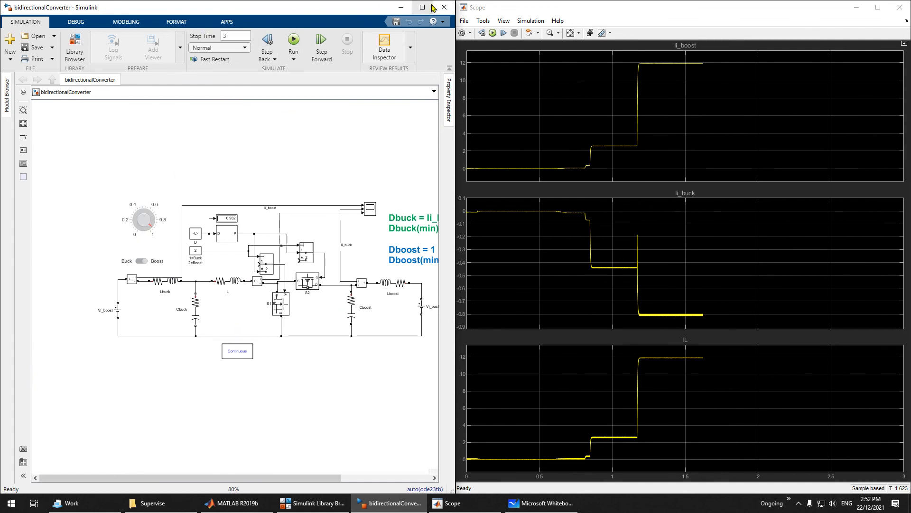
Maximize the model window and show the whole converter circuit together with the duty cycle formulas
left_click(422, 7)
scroll(465, 308, "up", 6)
scroll(484, 372, "down", 5)
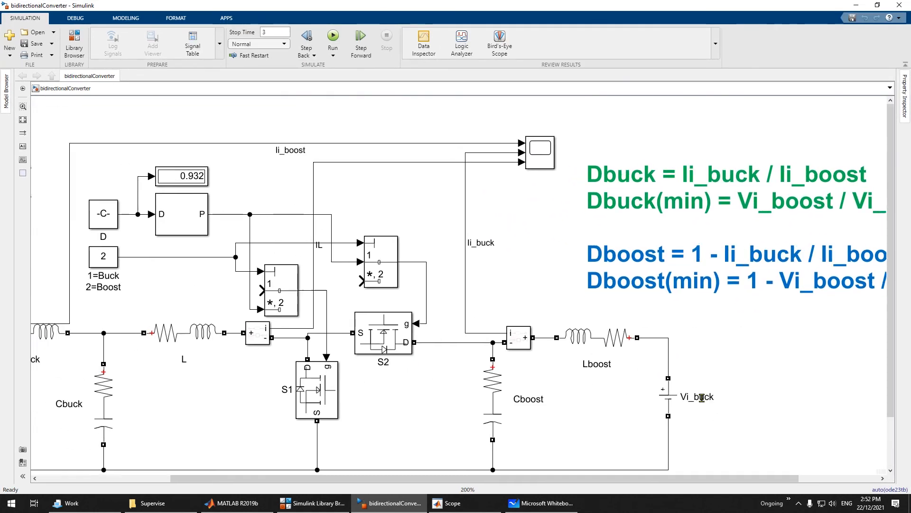
scroll(409, 282, "up", 3)
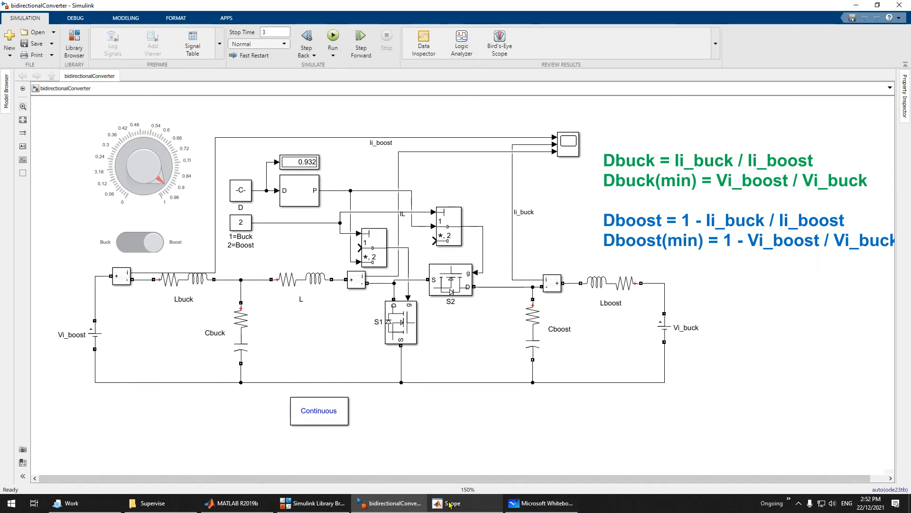
left_click(798, 504)
left_click(804, 482)
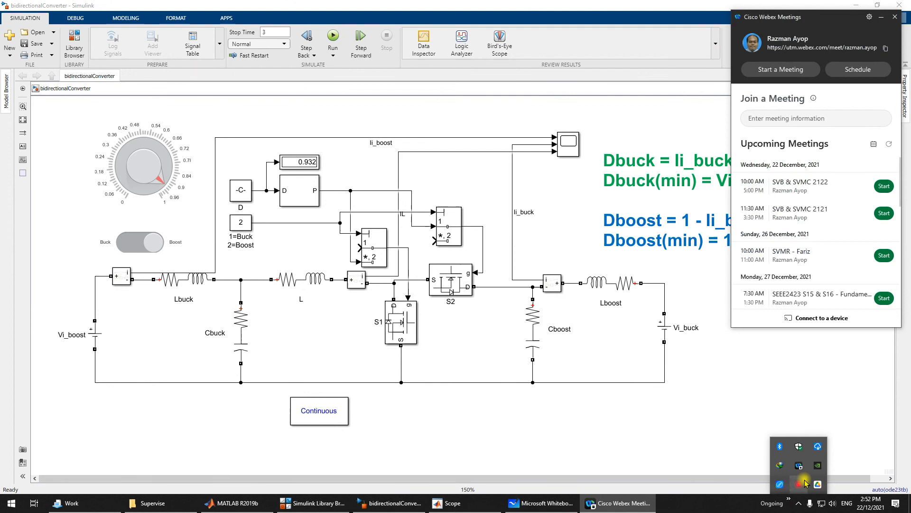